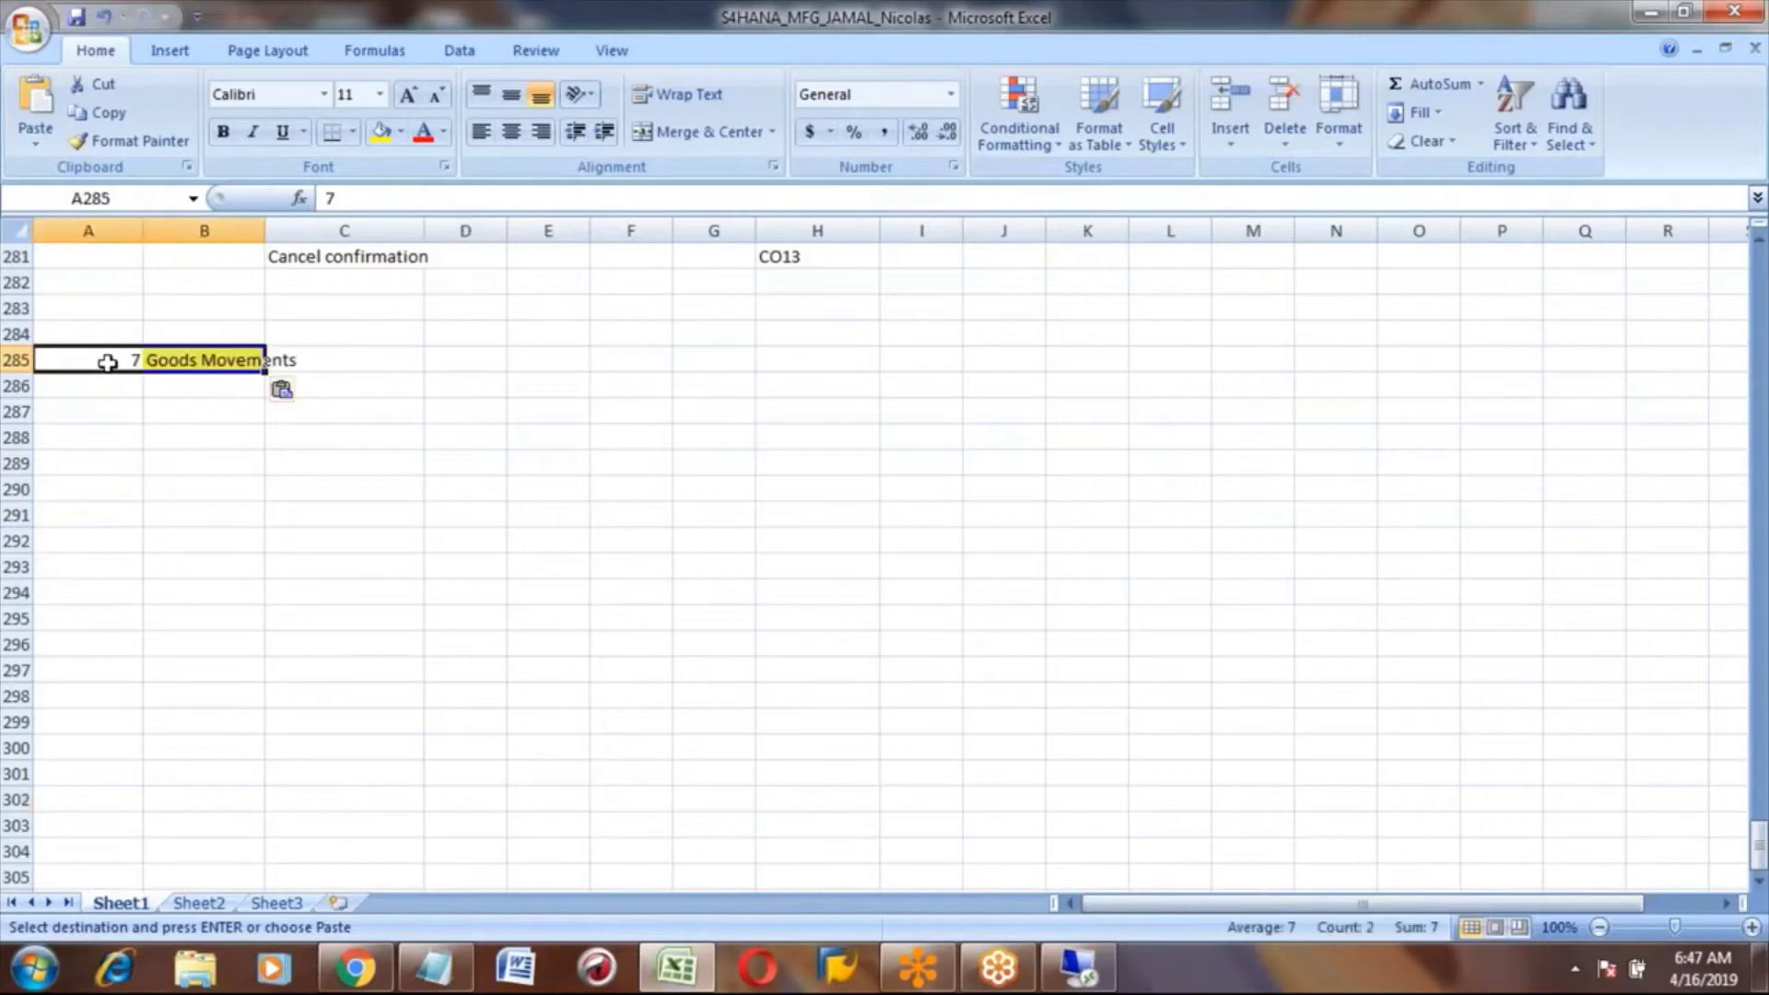
# - Enter "Goods Issue - Consumption of your raw materials" in cell C287 below the Goods Movements heading
pyautogui.press('Right')
pyautogui.press('Down')
pyautogui.press('Down')
pyautogui.press('Down')
pyautogui.press('Up')
pyautogui.press('Up')
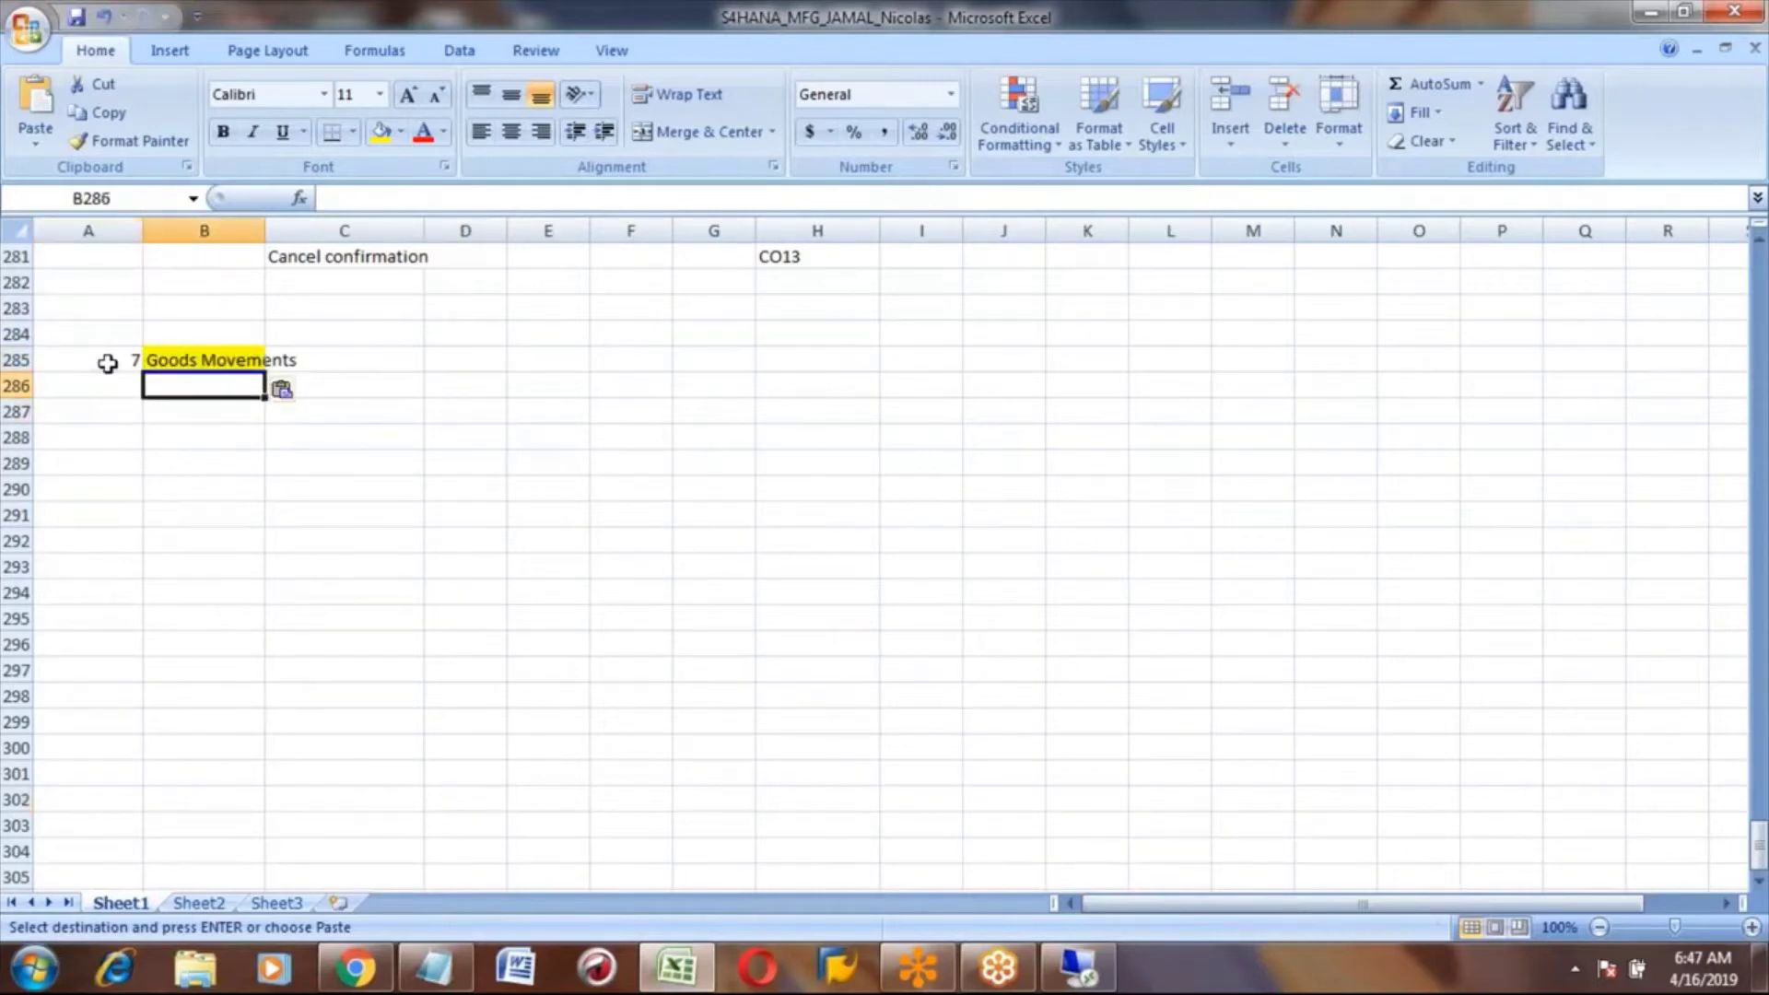
pyautogui.press('Down')
pyautogui.press('Up')
pyautogui.press('Up')
pyautogui.press('Down')
pyautogui.press('Down')
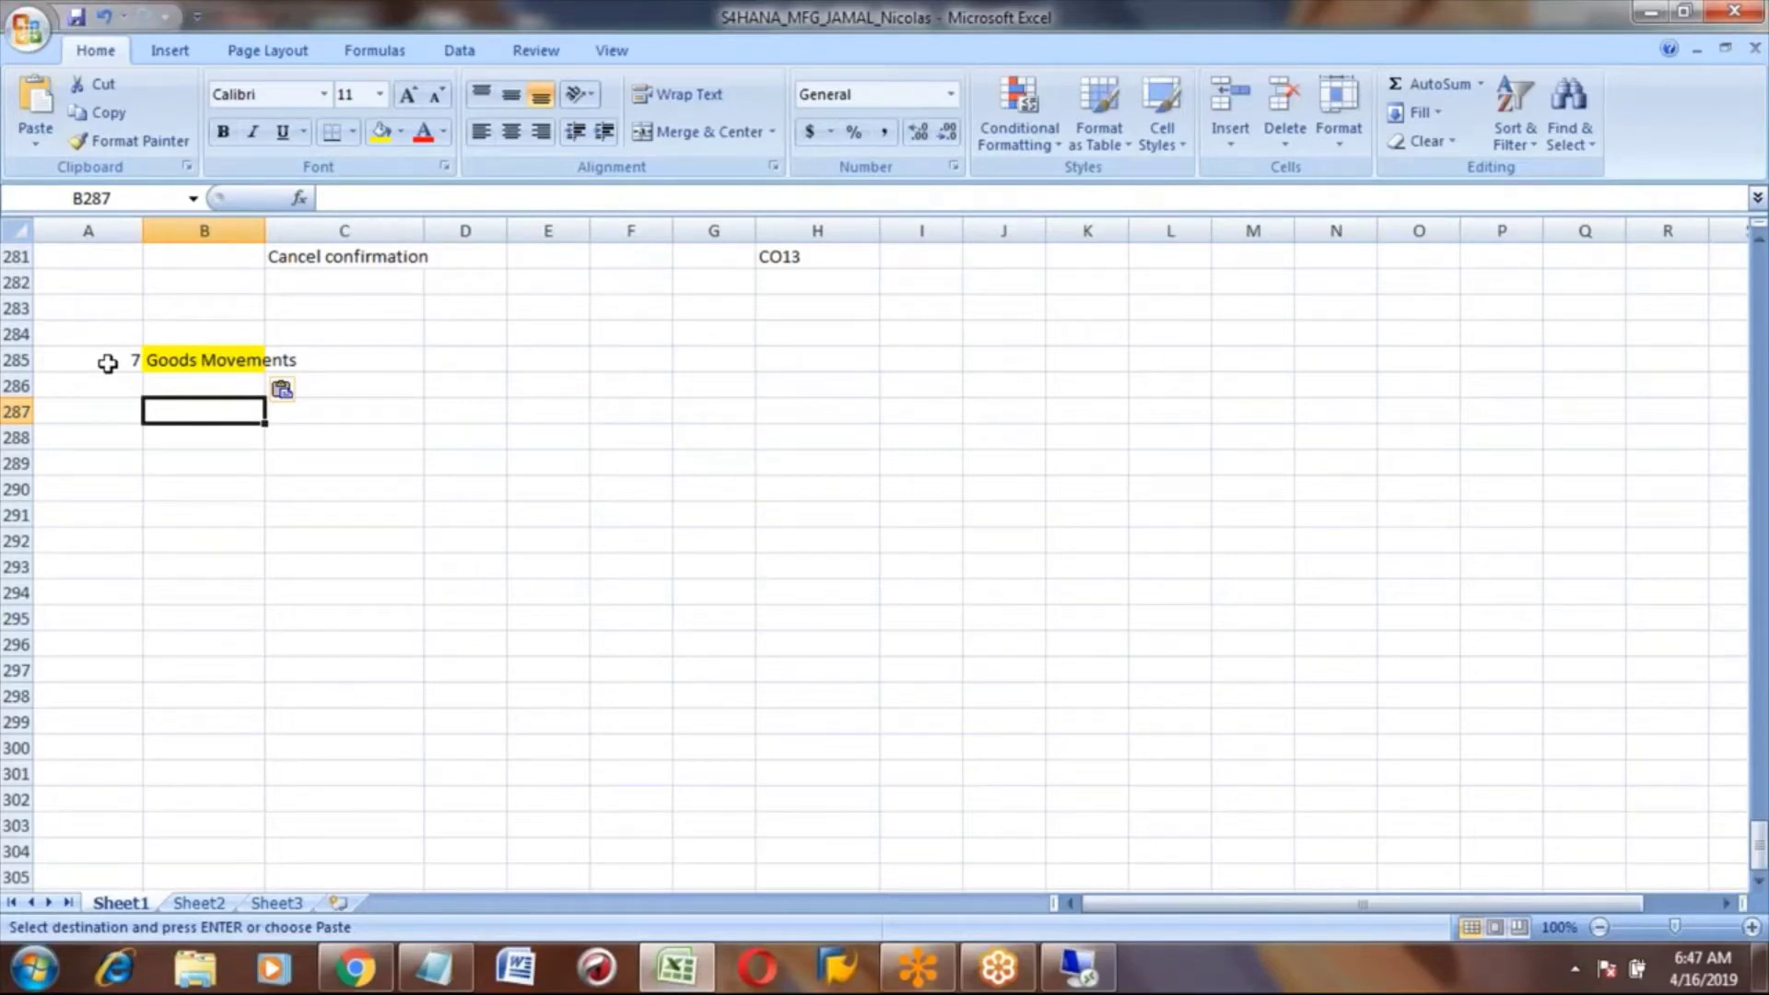
pyautogui.press('Right')
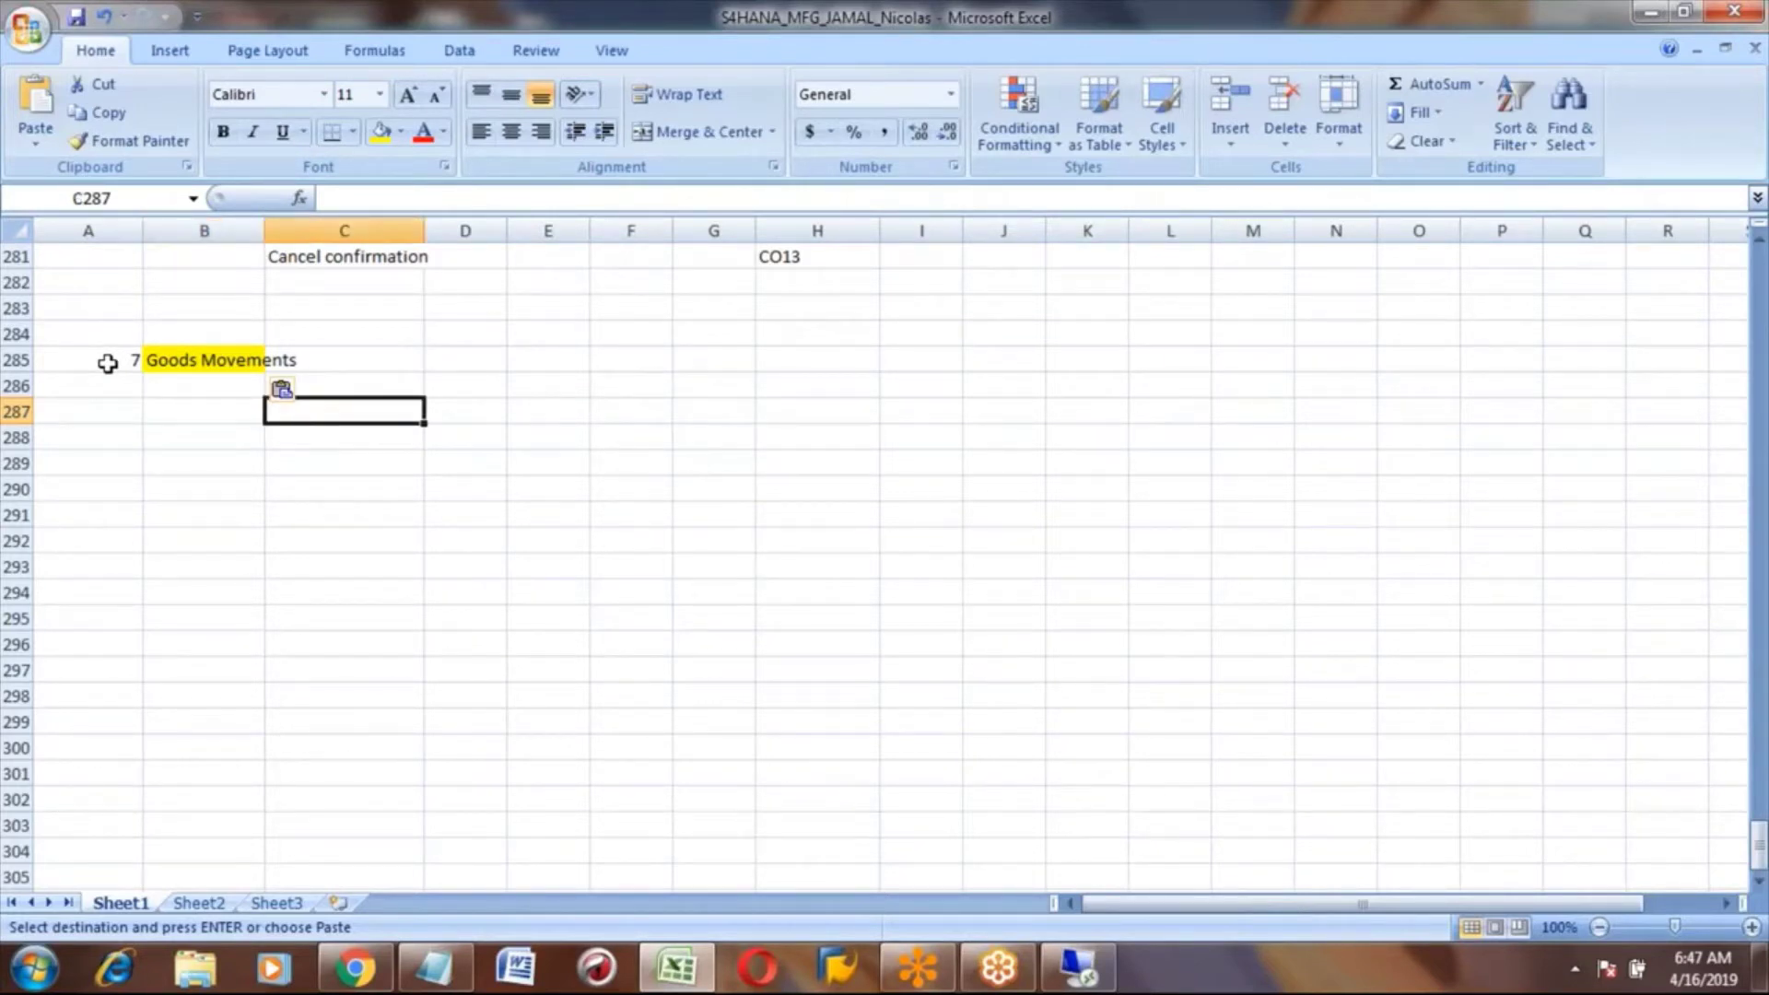
pyautogui.write('Goods Iss')
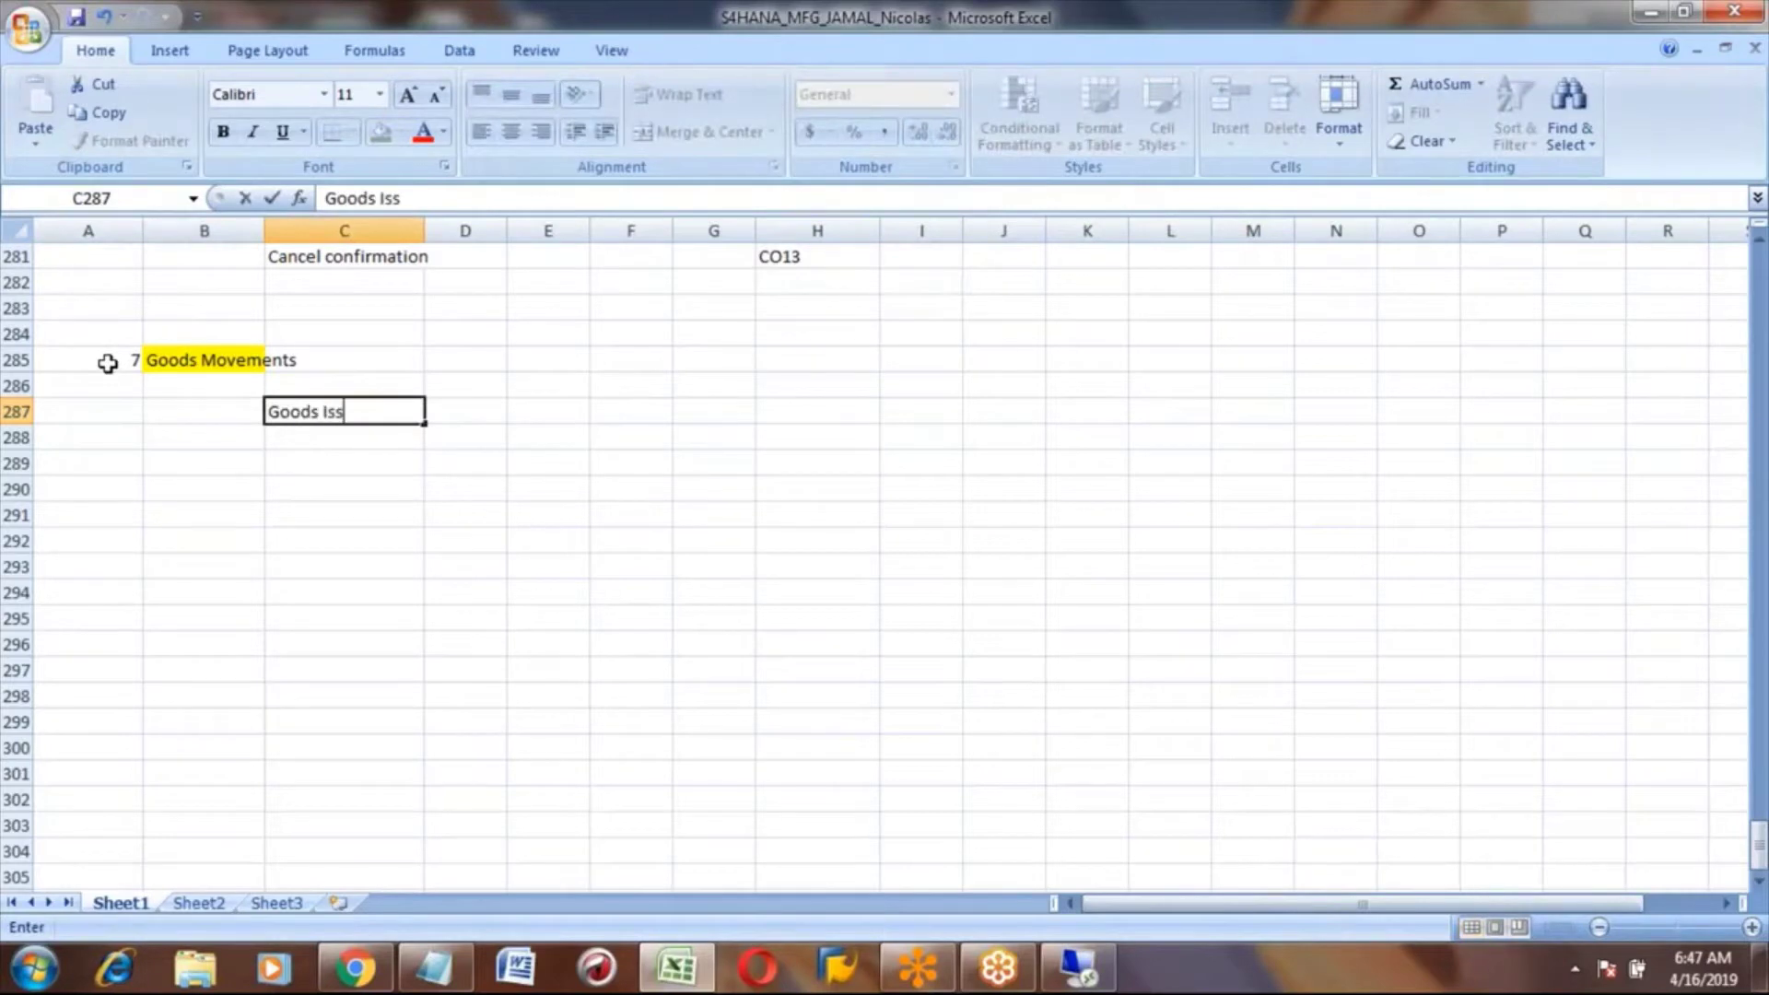
pyautogui.write('ue - Cons')
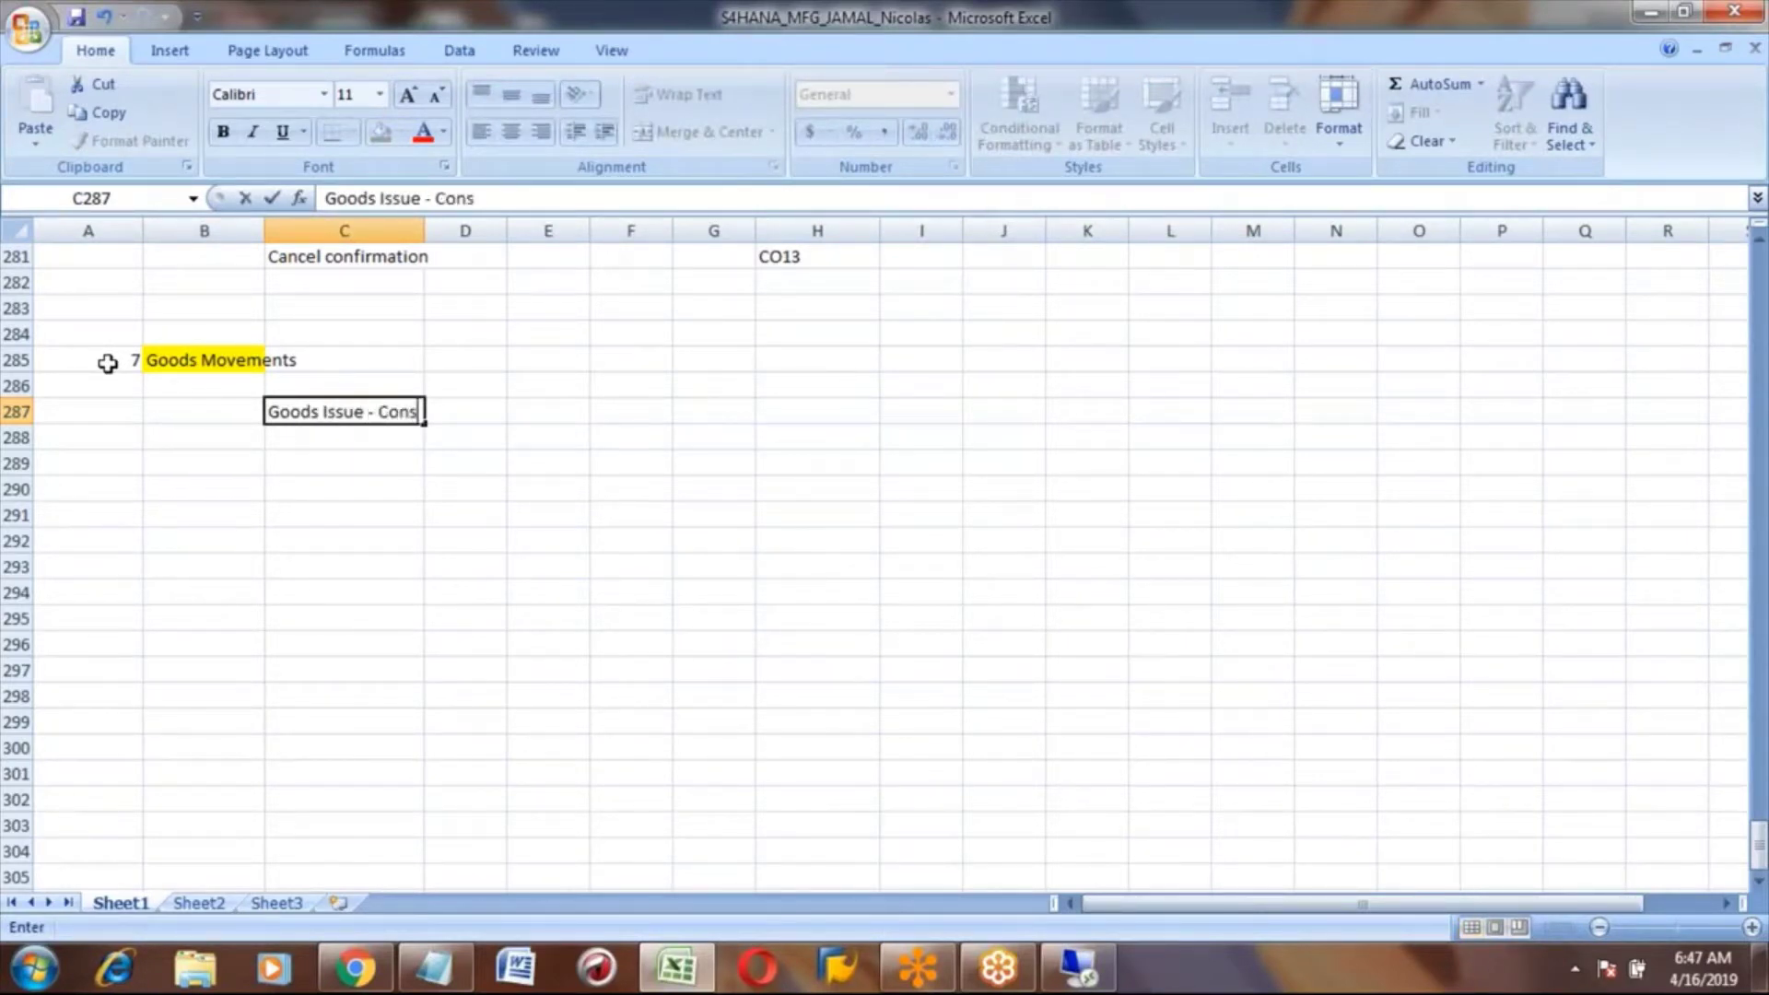
pyautogui.write('umption of your ra')
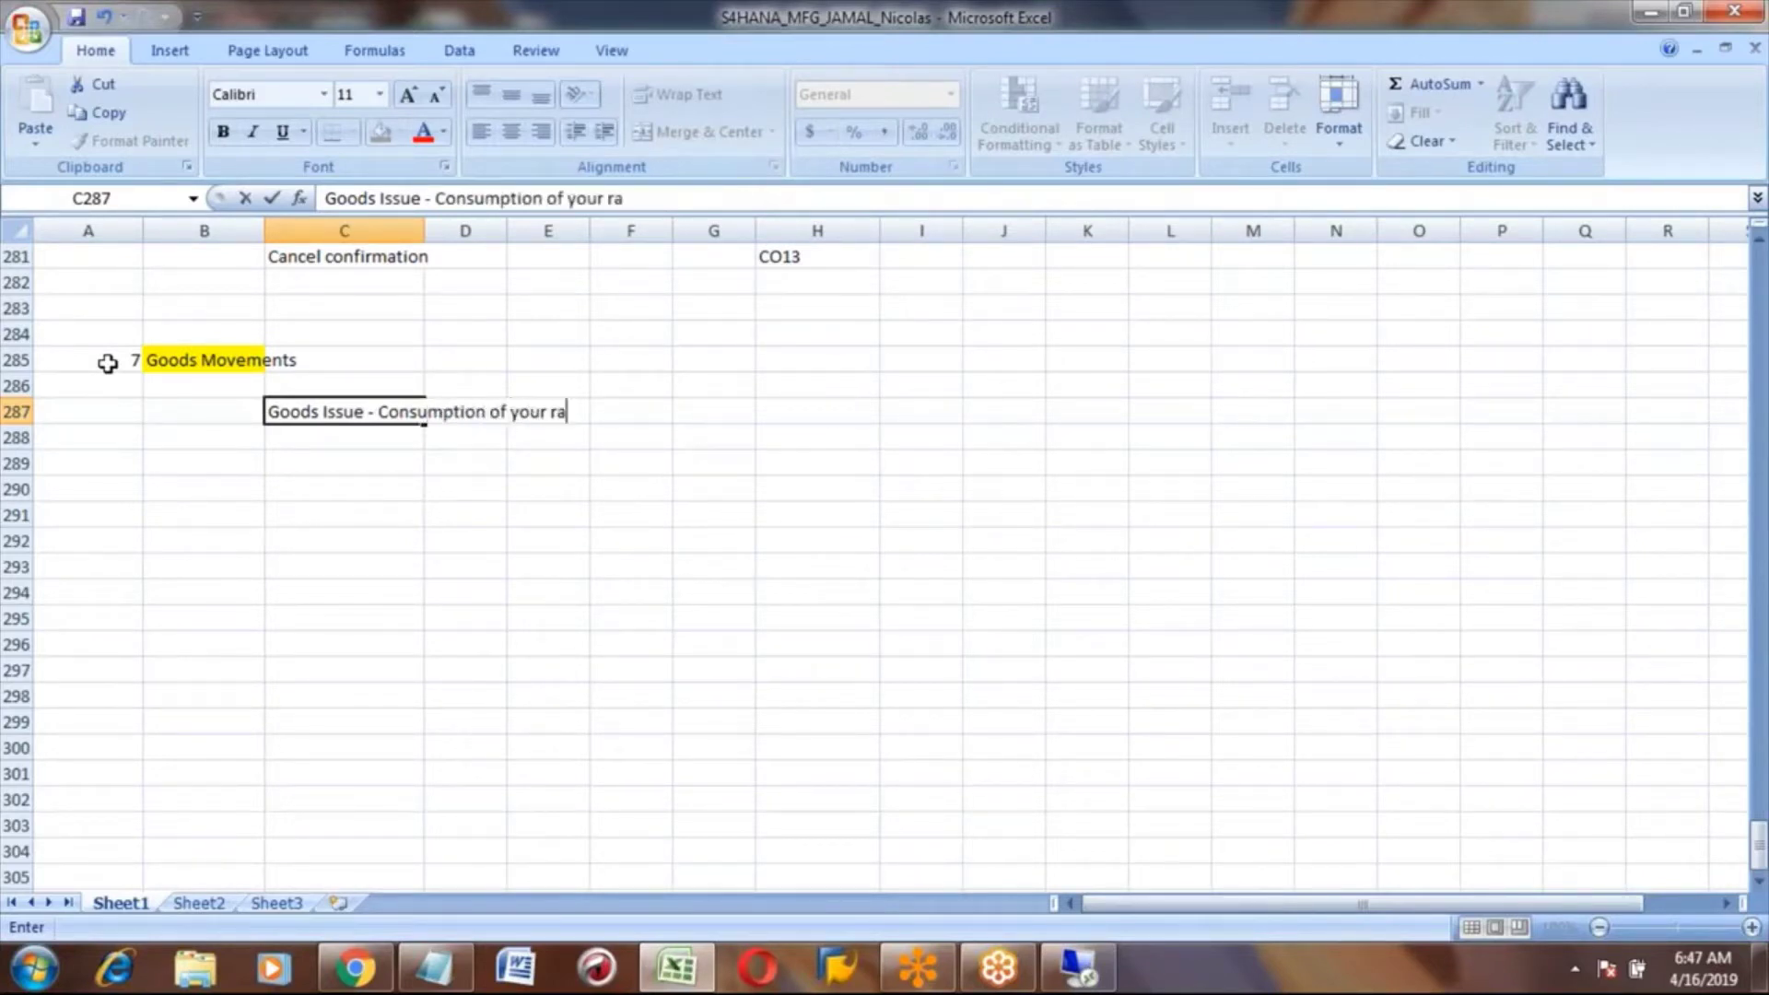
pyautogui.write('w materials')
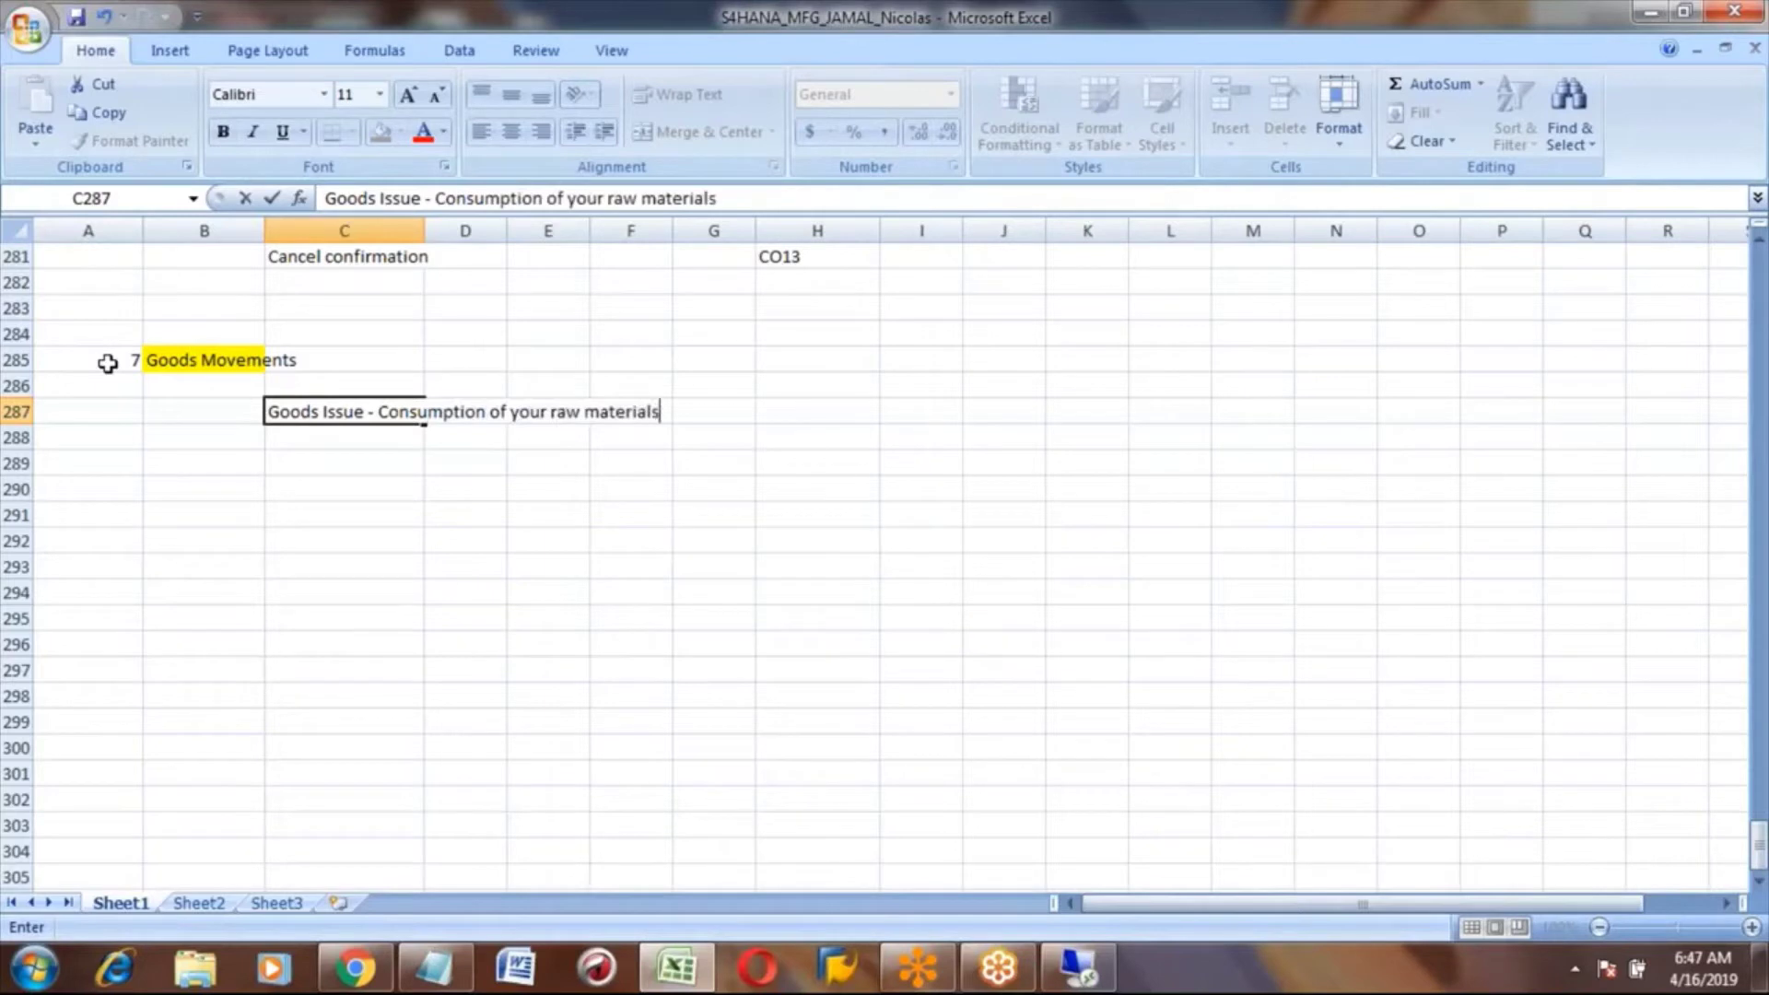
pyautogui.press('Return')
pyautogui.press('Return')
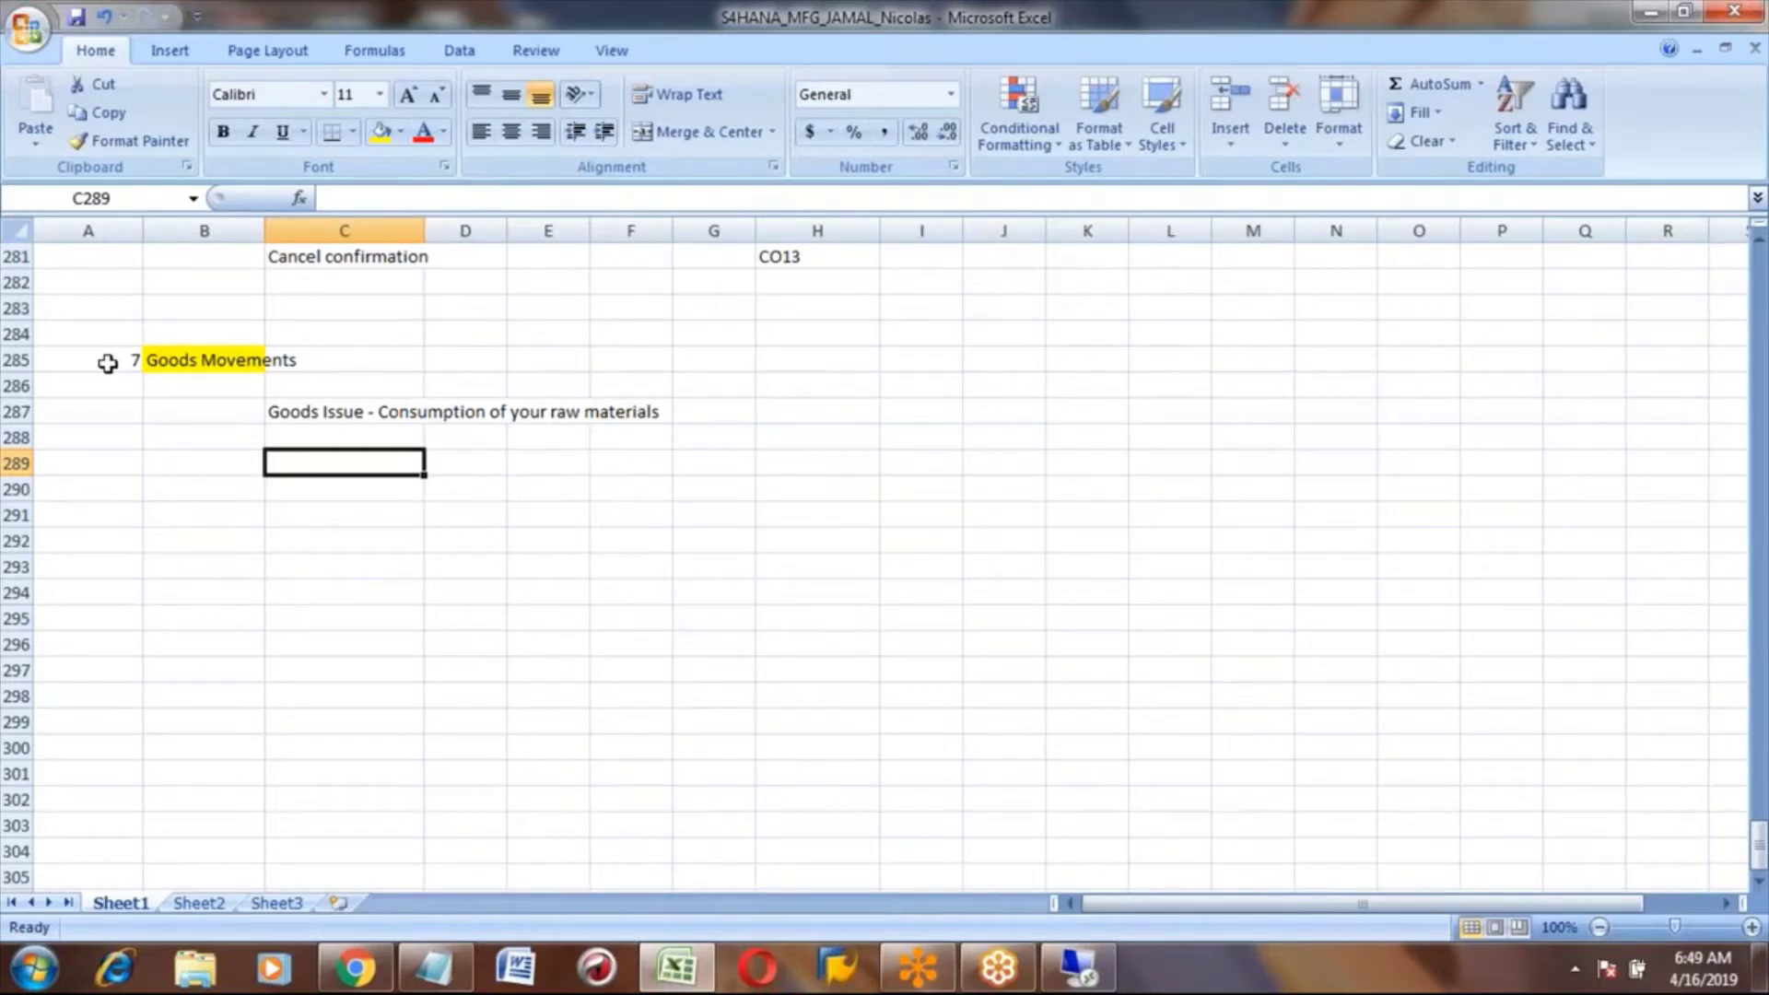
# - Number the Goods Issue line as 1 in cell B287
pyautogui.press('Up')
pyautogui.press('Up')
pyautogui.press('Up')
pyautogui.press('Down')
pyautogui.press('Down')
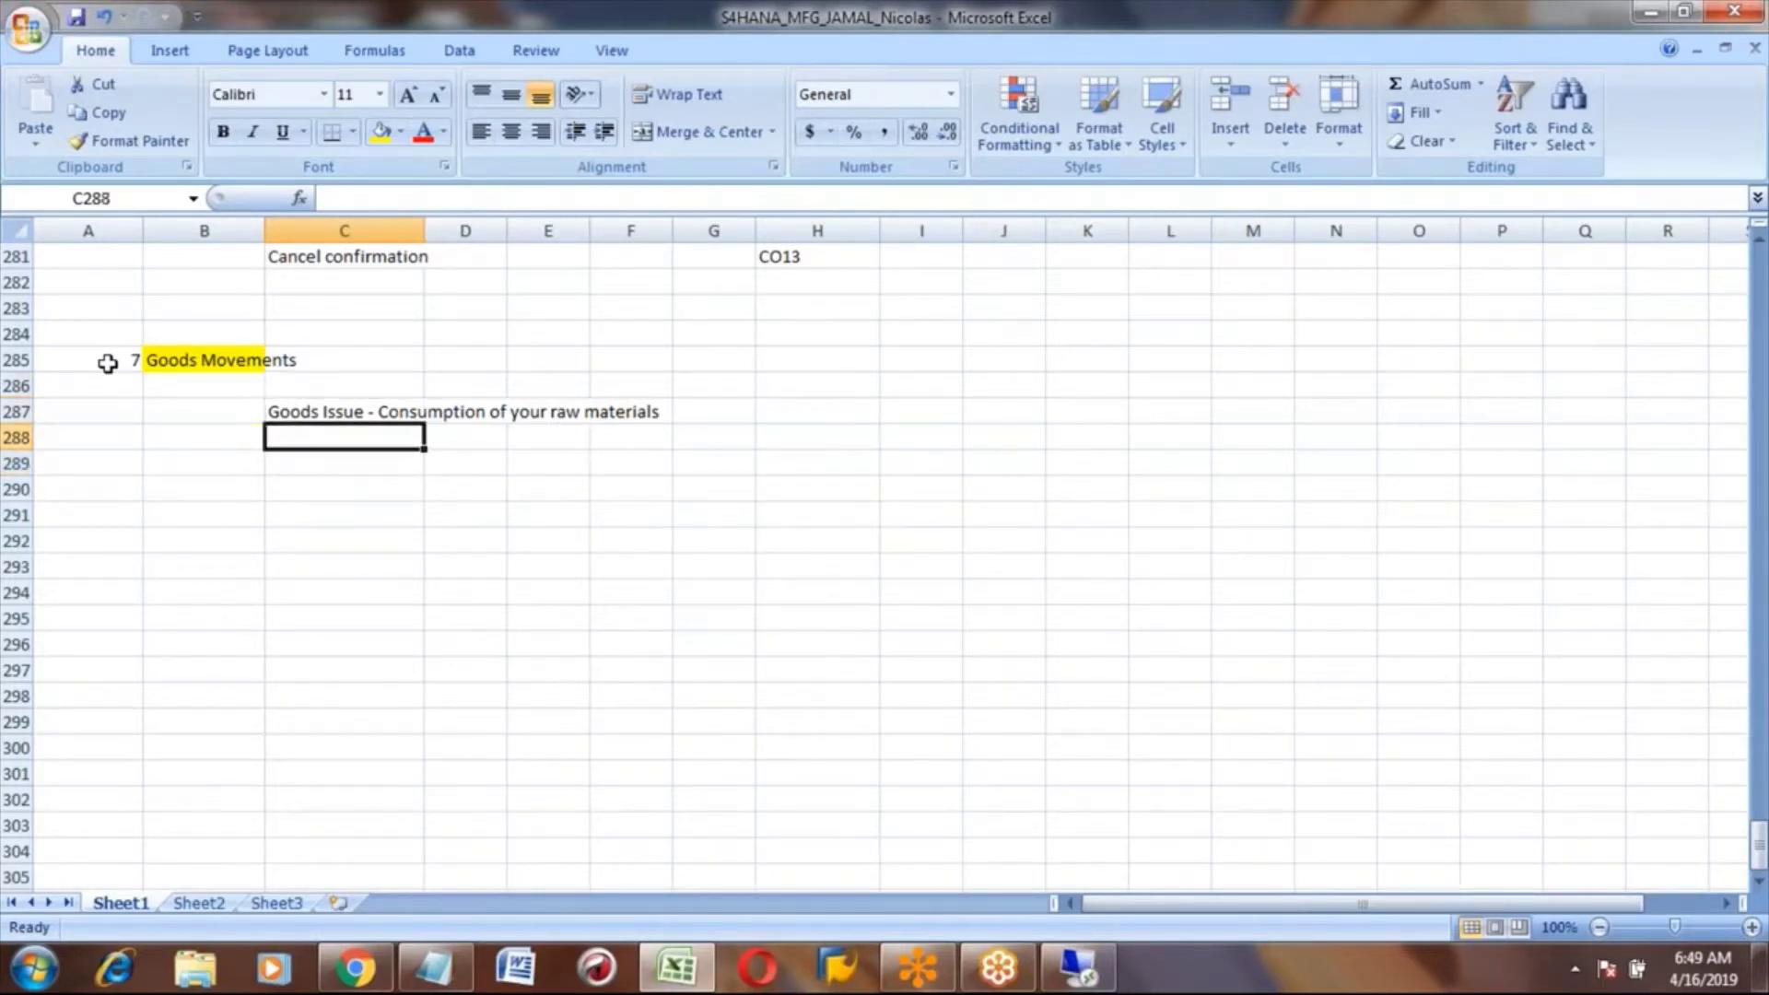
pyautogui.press('Up')
pyautogui.press('Left')
pyautogui.write('1')
pyautogui.press('Tab')
# - Add item 2 in row 289, with the number in B289 and "Goods Receipt - Keeping FG in warehouse" in C289
pyautogui.press('Down')
pyautogui.press('Down')
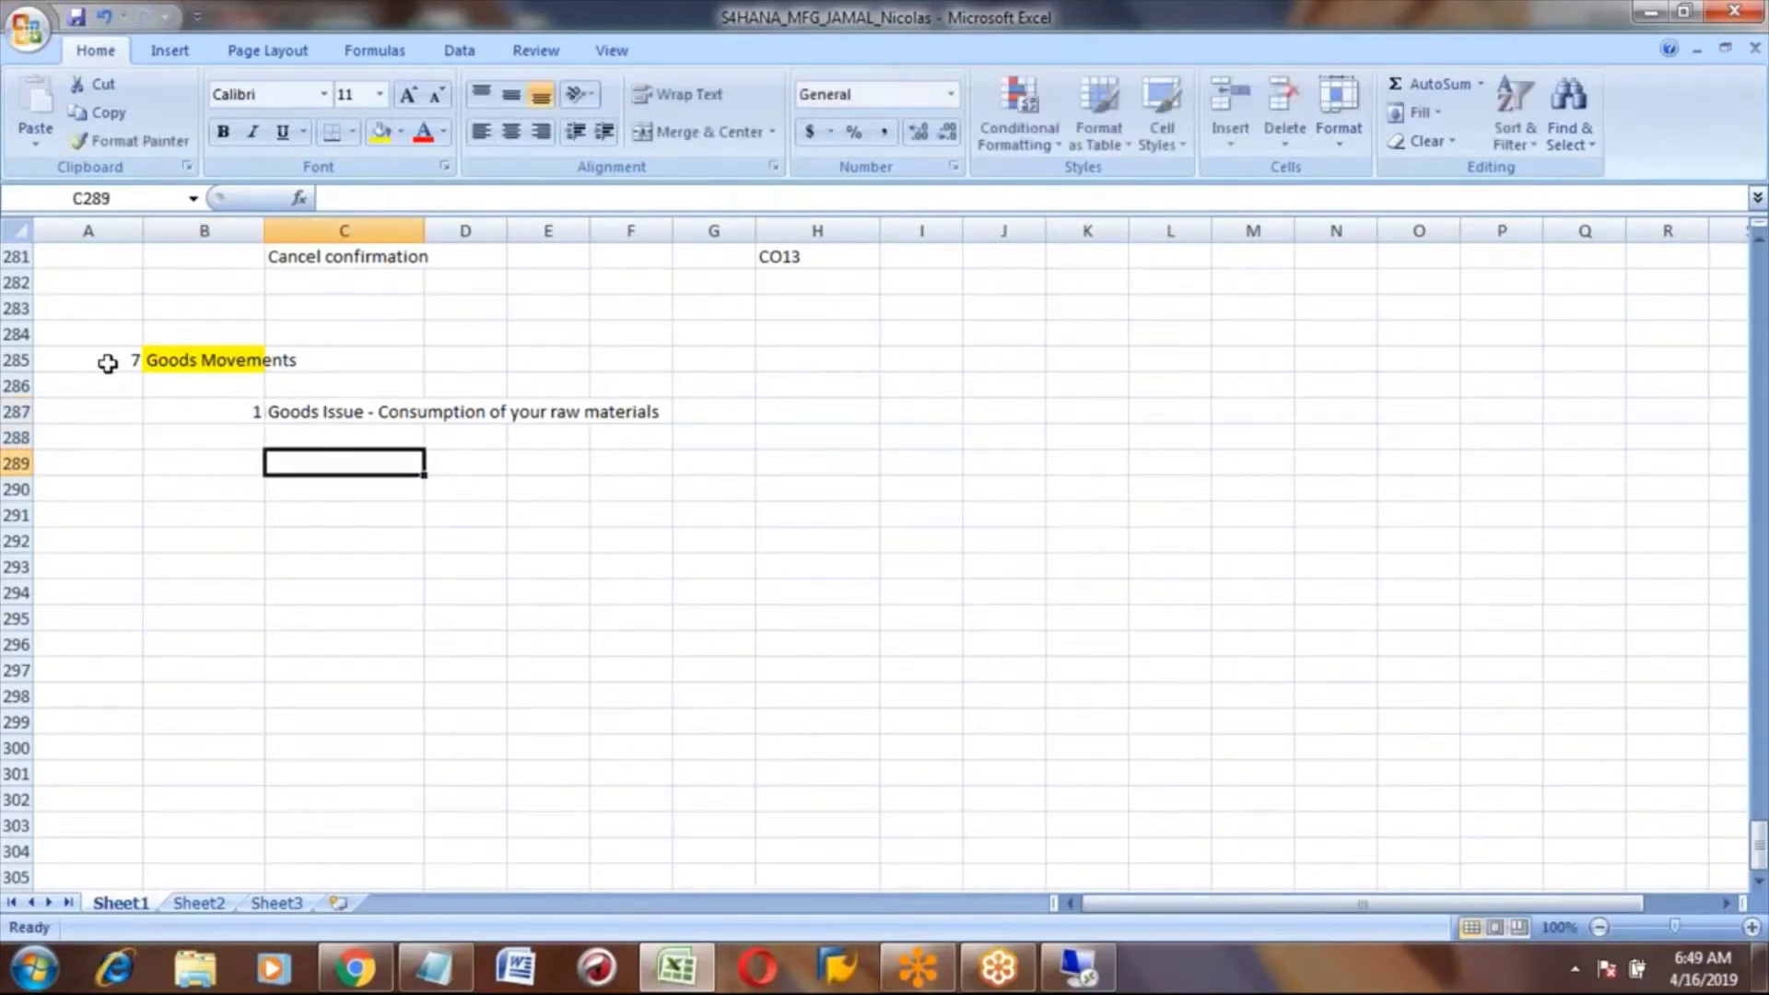
pyautogui.press('Left')
pyautogui.write('2')
pyautogui.press('Tab')
pyautogui.write('Go')
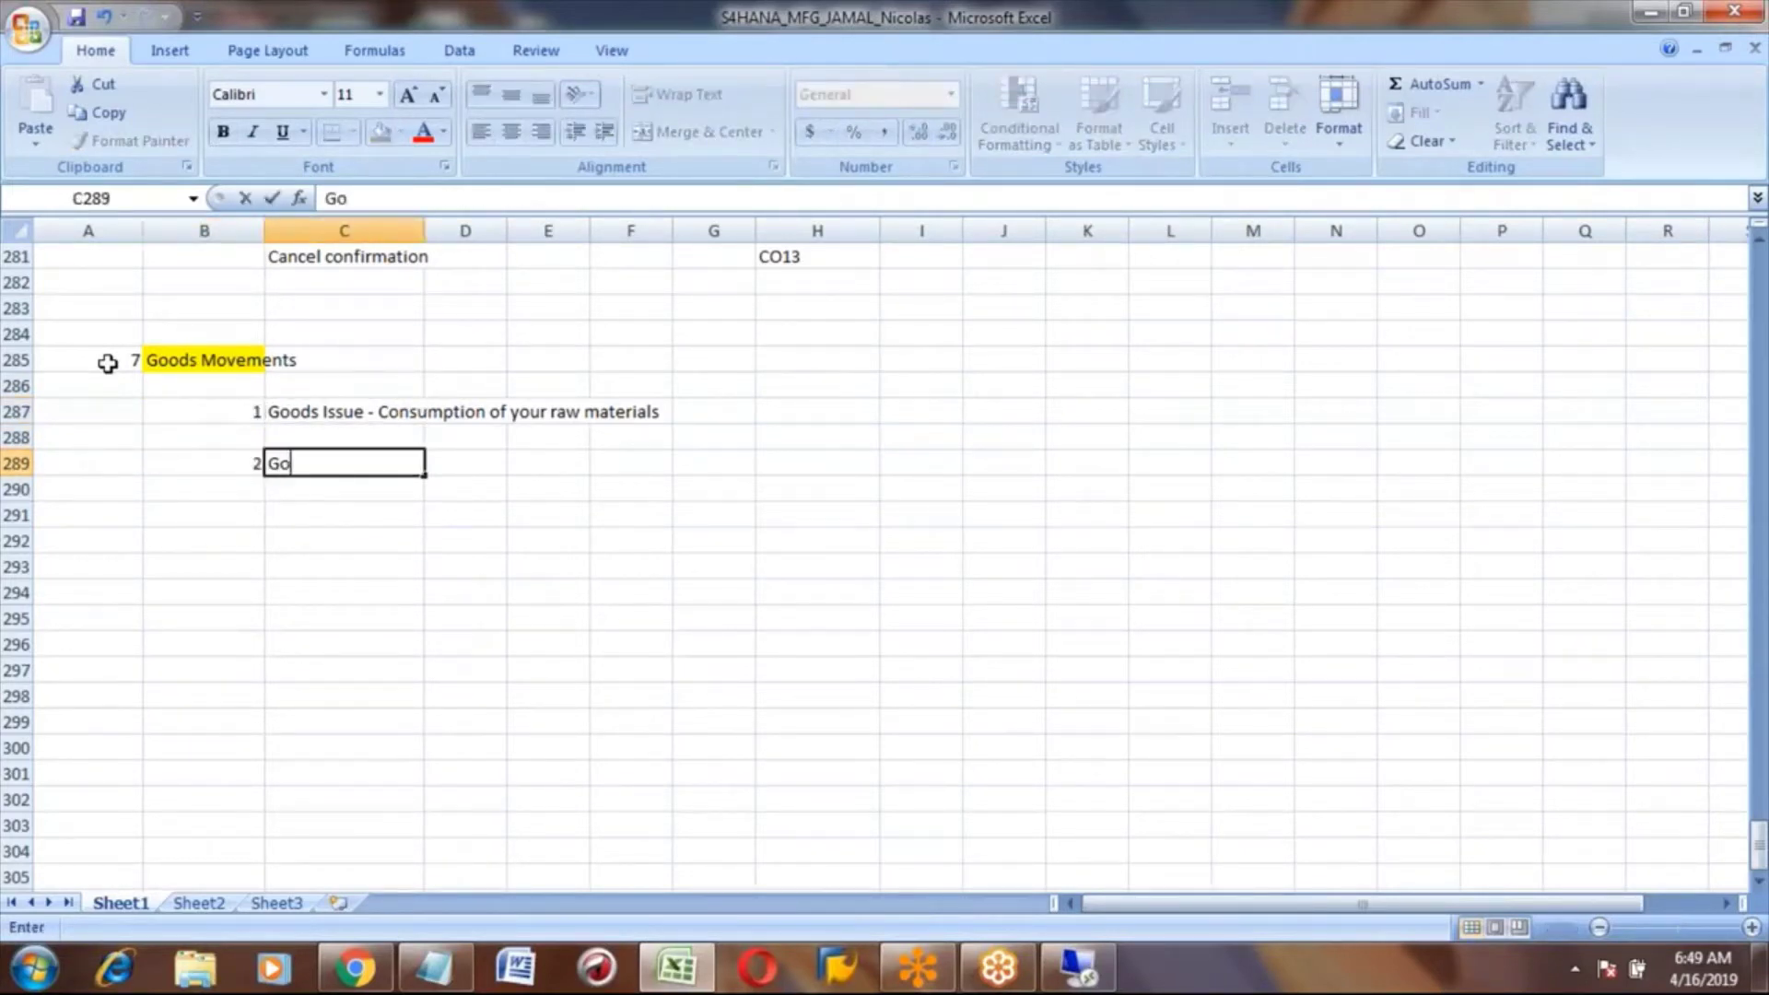
pyautogui.write('ods Receipt - ')
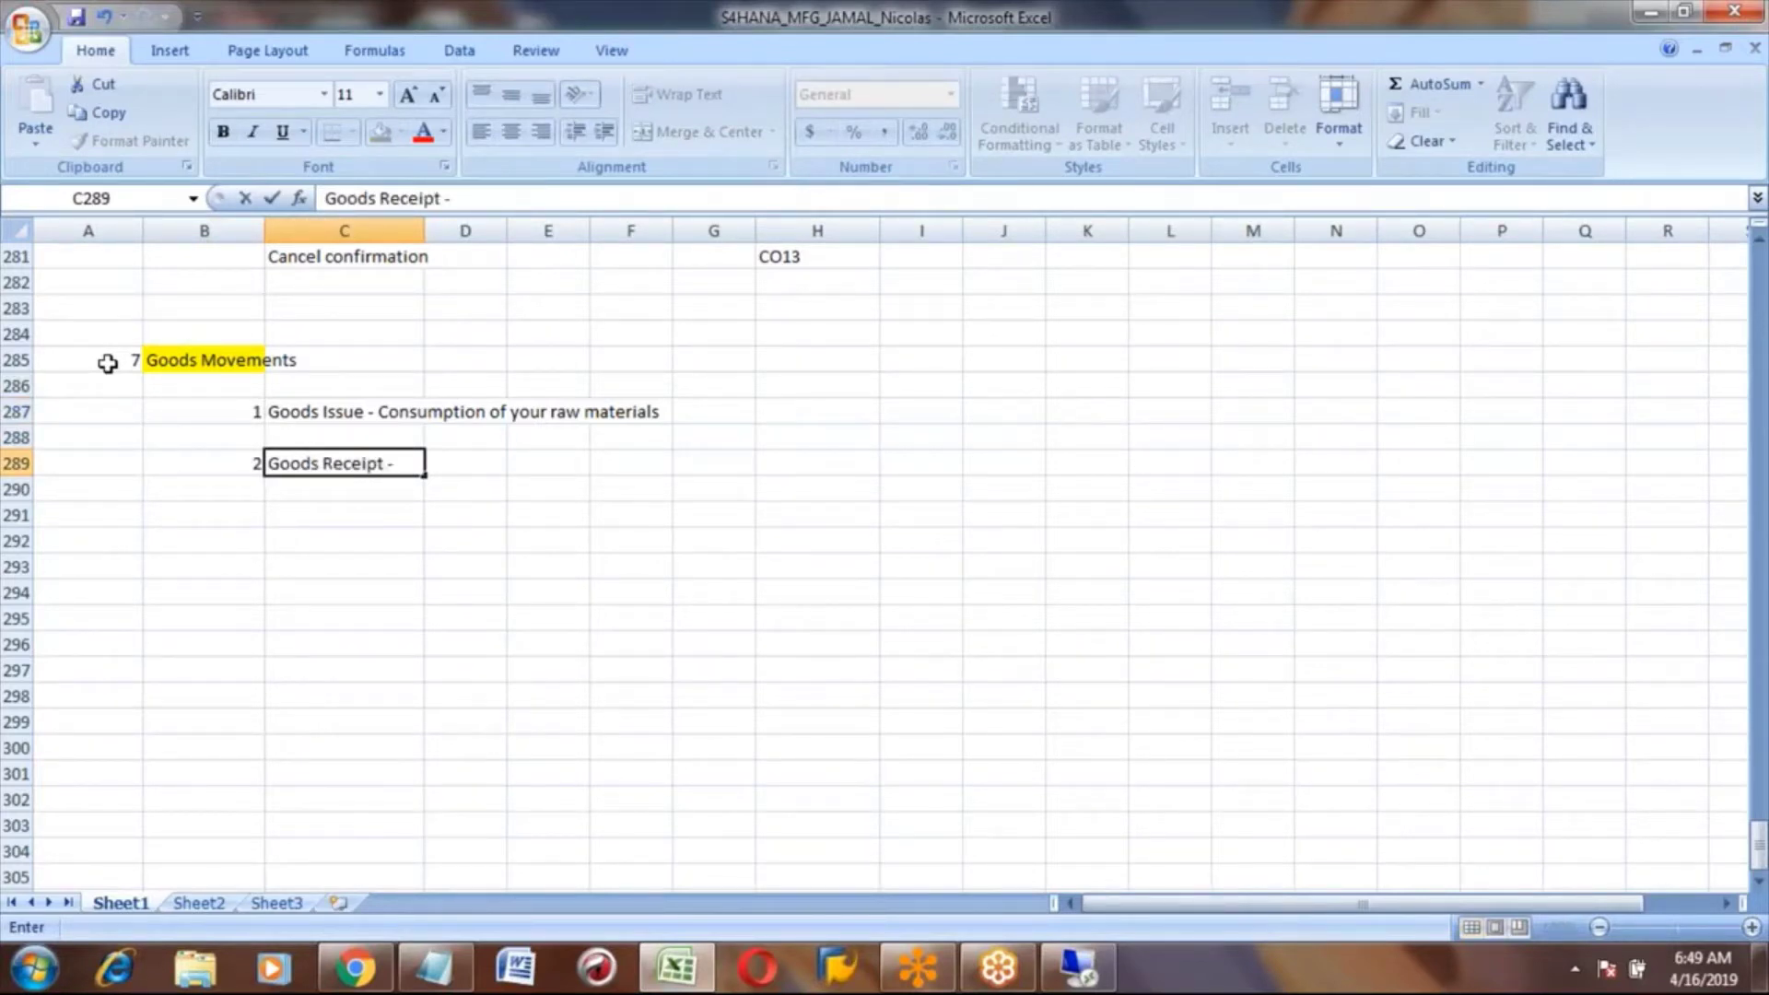
pyautogui.write('Keeping')
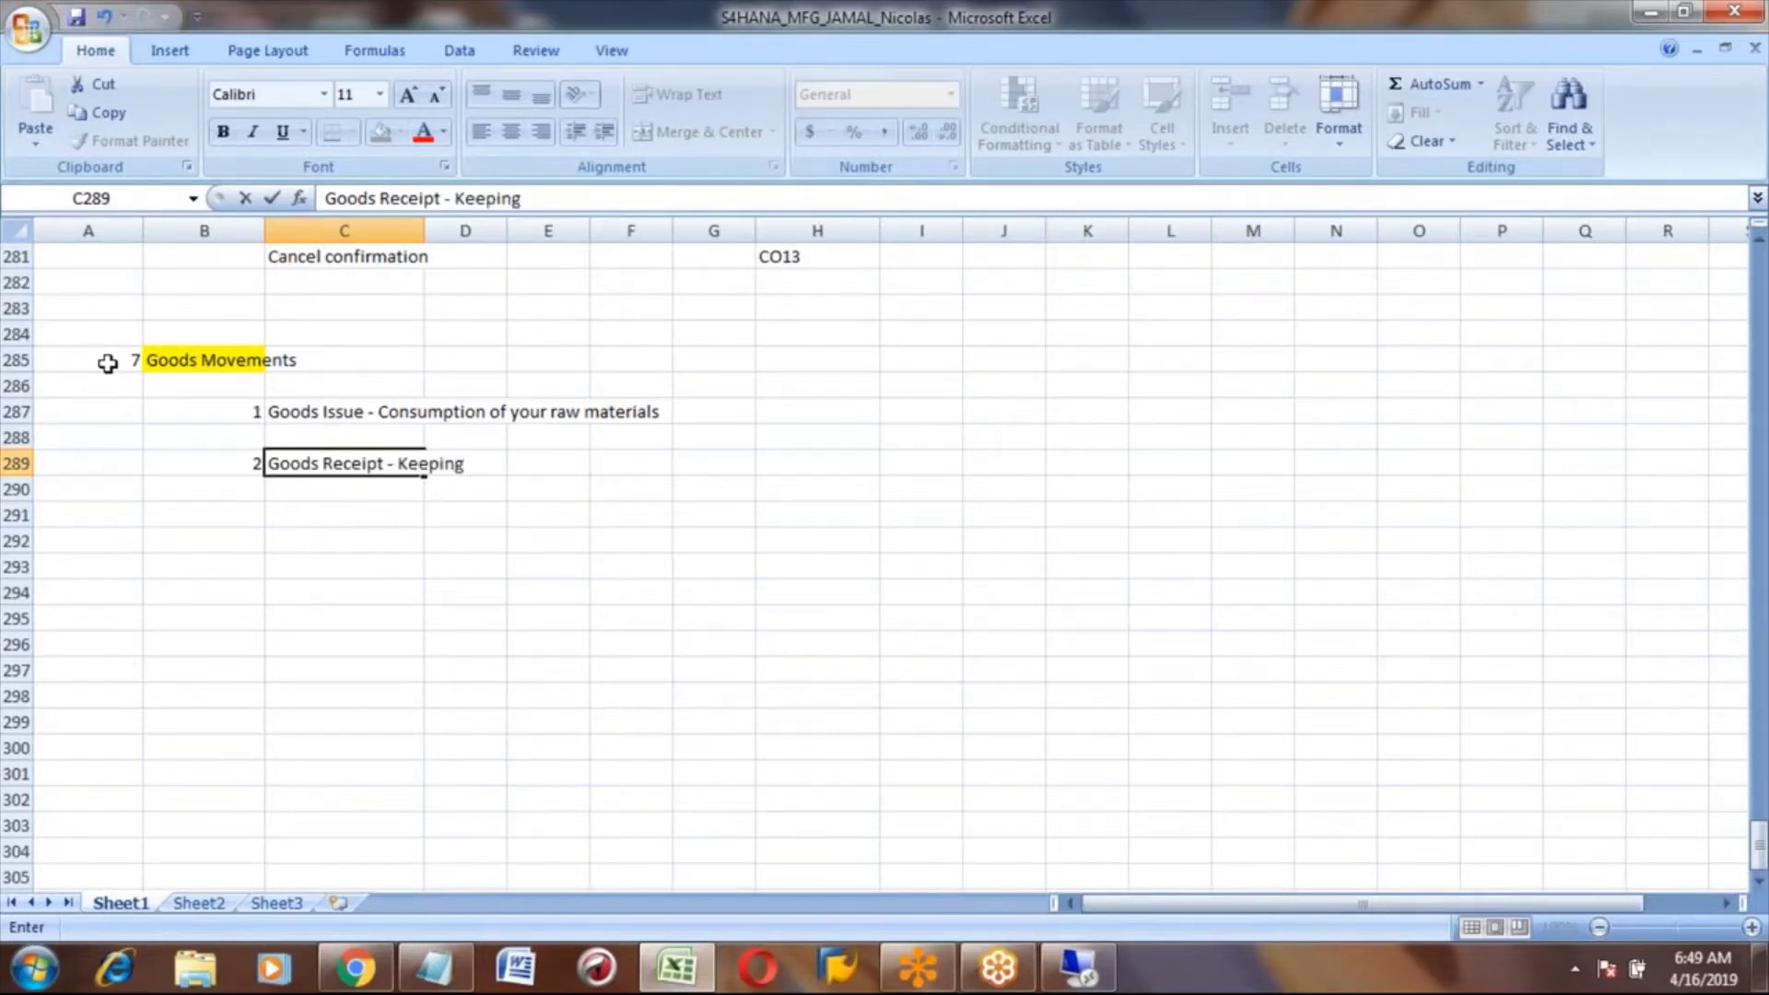
pyautogui.write(' FG in wareshou')
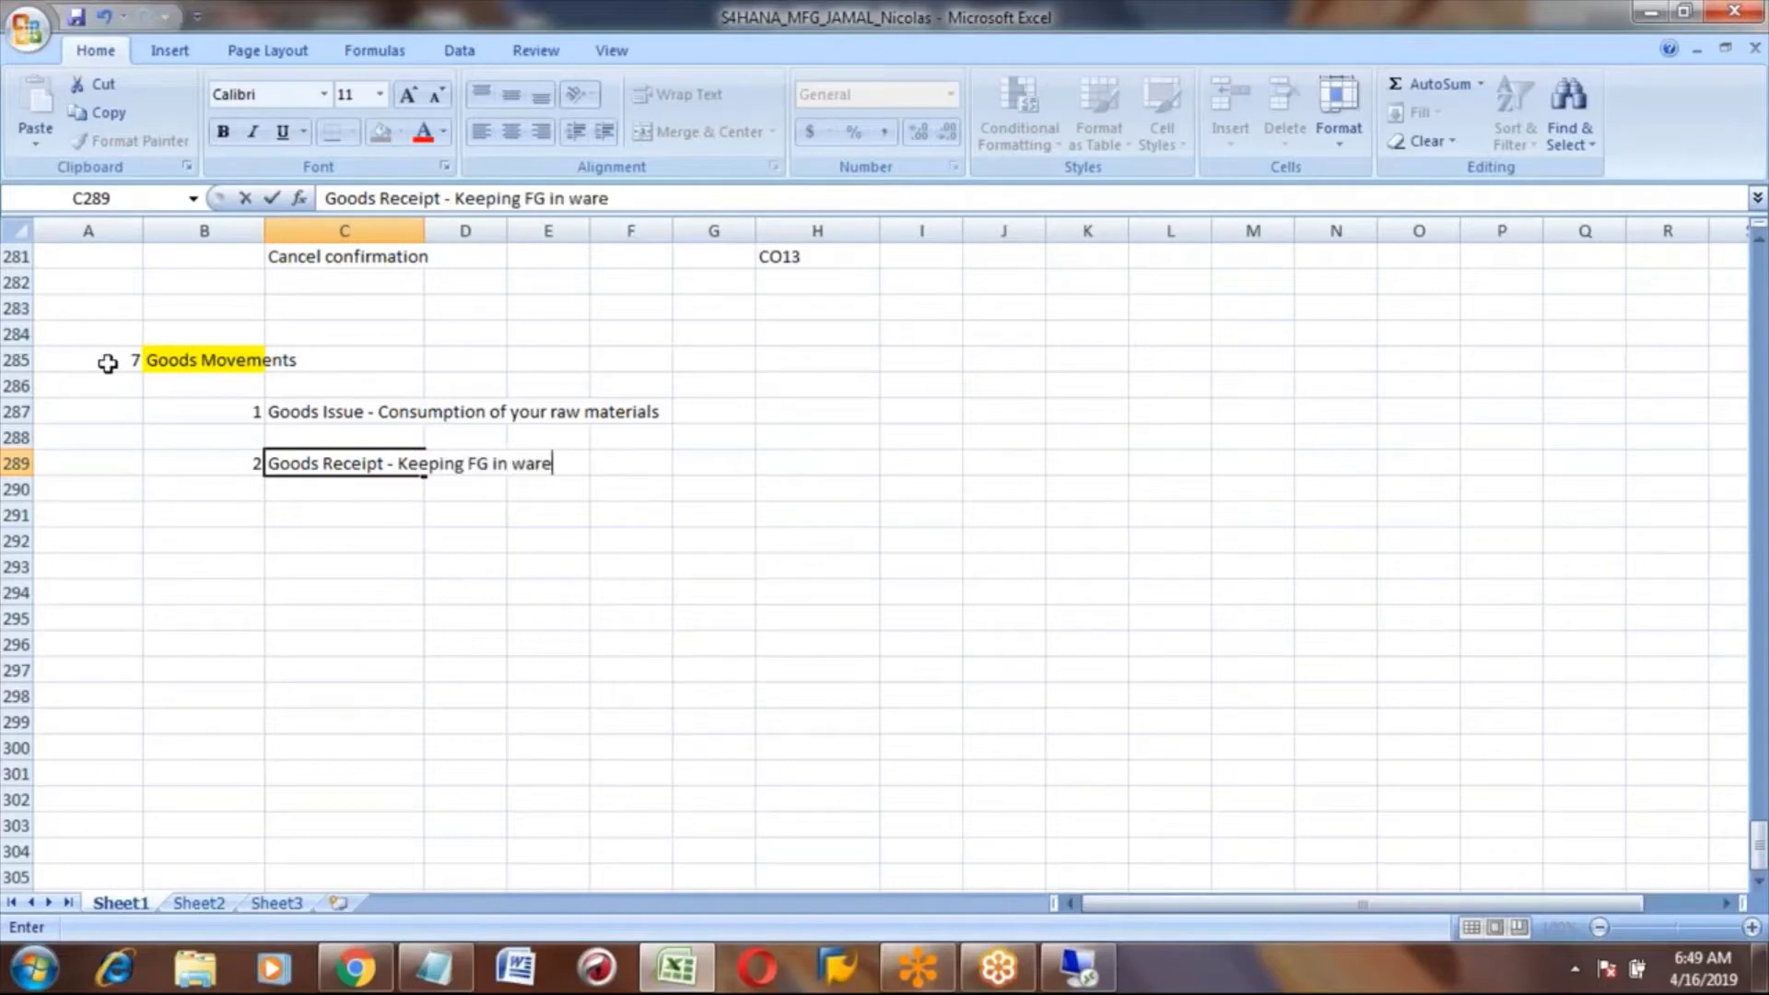
pyautogui.press('BackSpace')
pyautogui.press('BackSpace')
pyautogui.press('BackSpace')
pyautogui.press('BackSpace')
pyautogui.write('house')
pyautogui.hotkey('ctrl', 'Return')
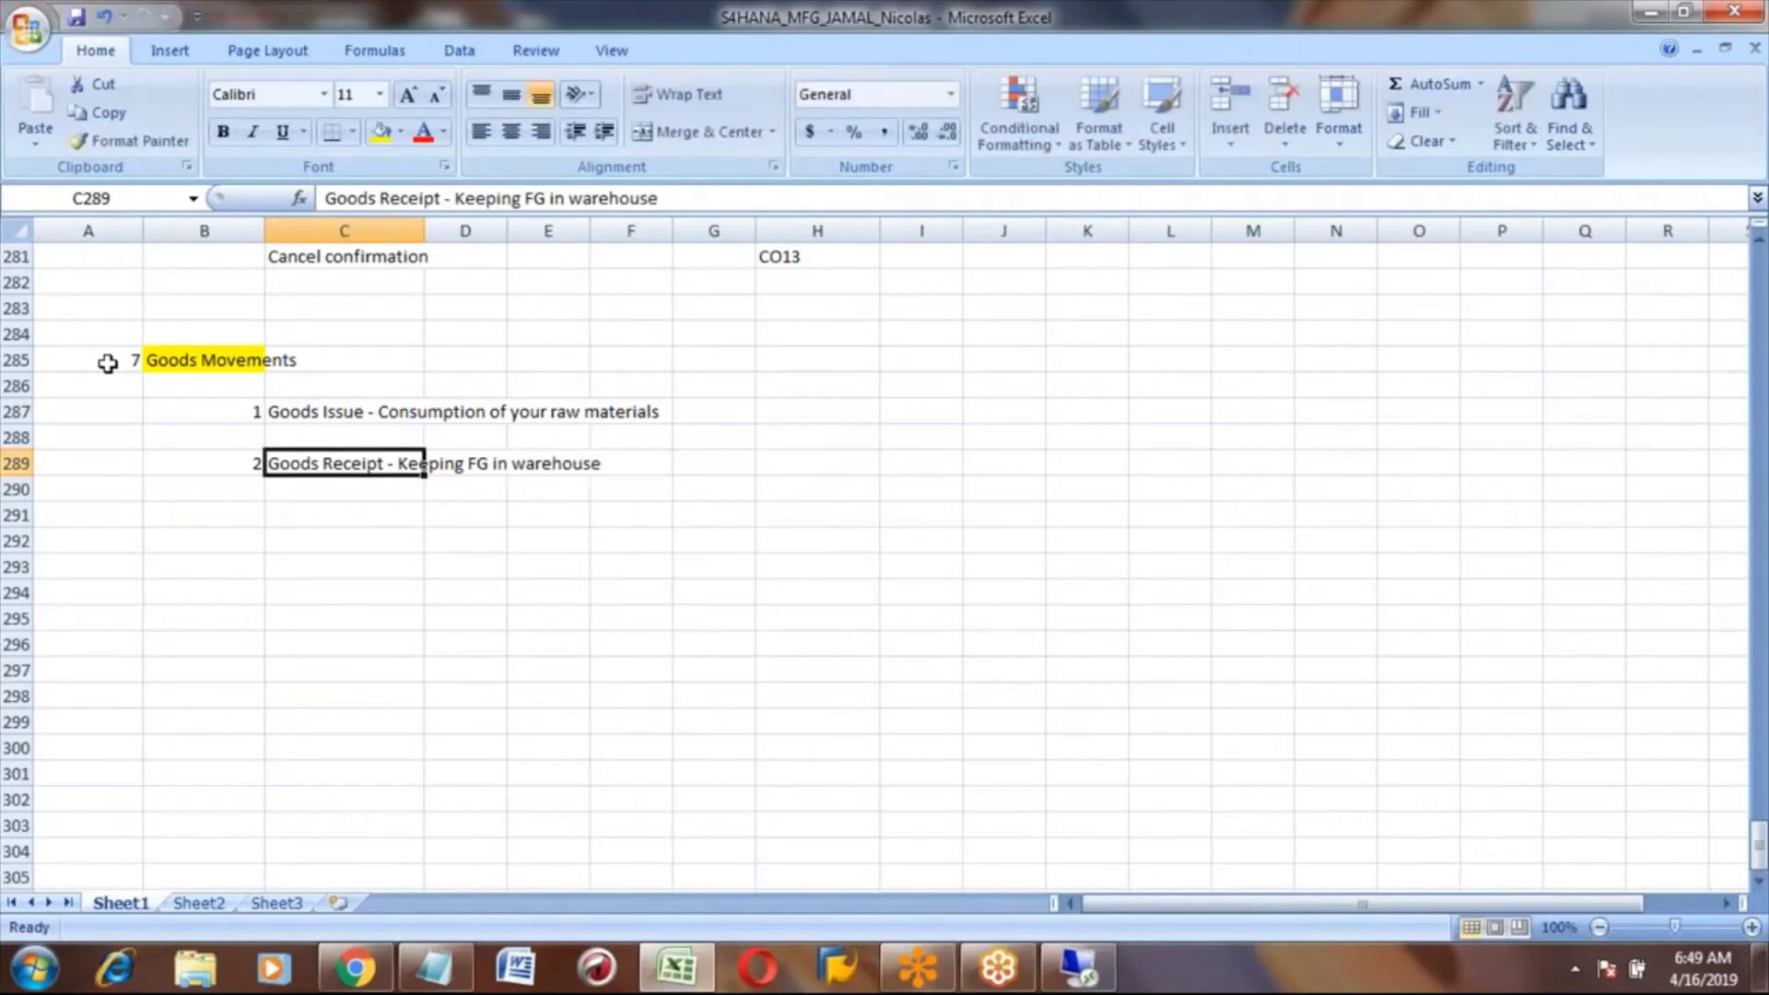
pyautogui.press('Down')
pyautogui.press('Up')
pyautogui.press('Down')
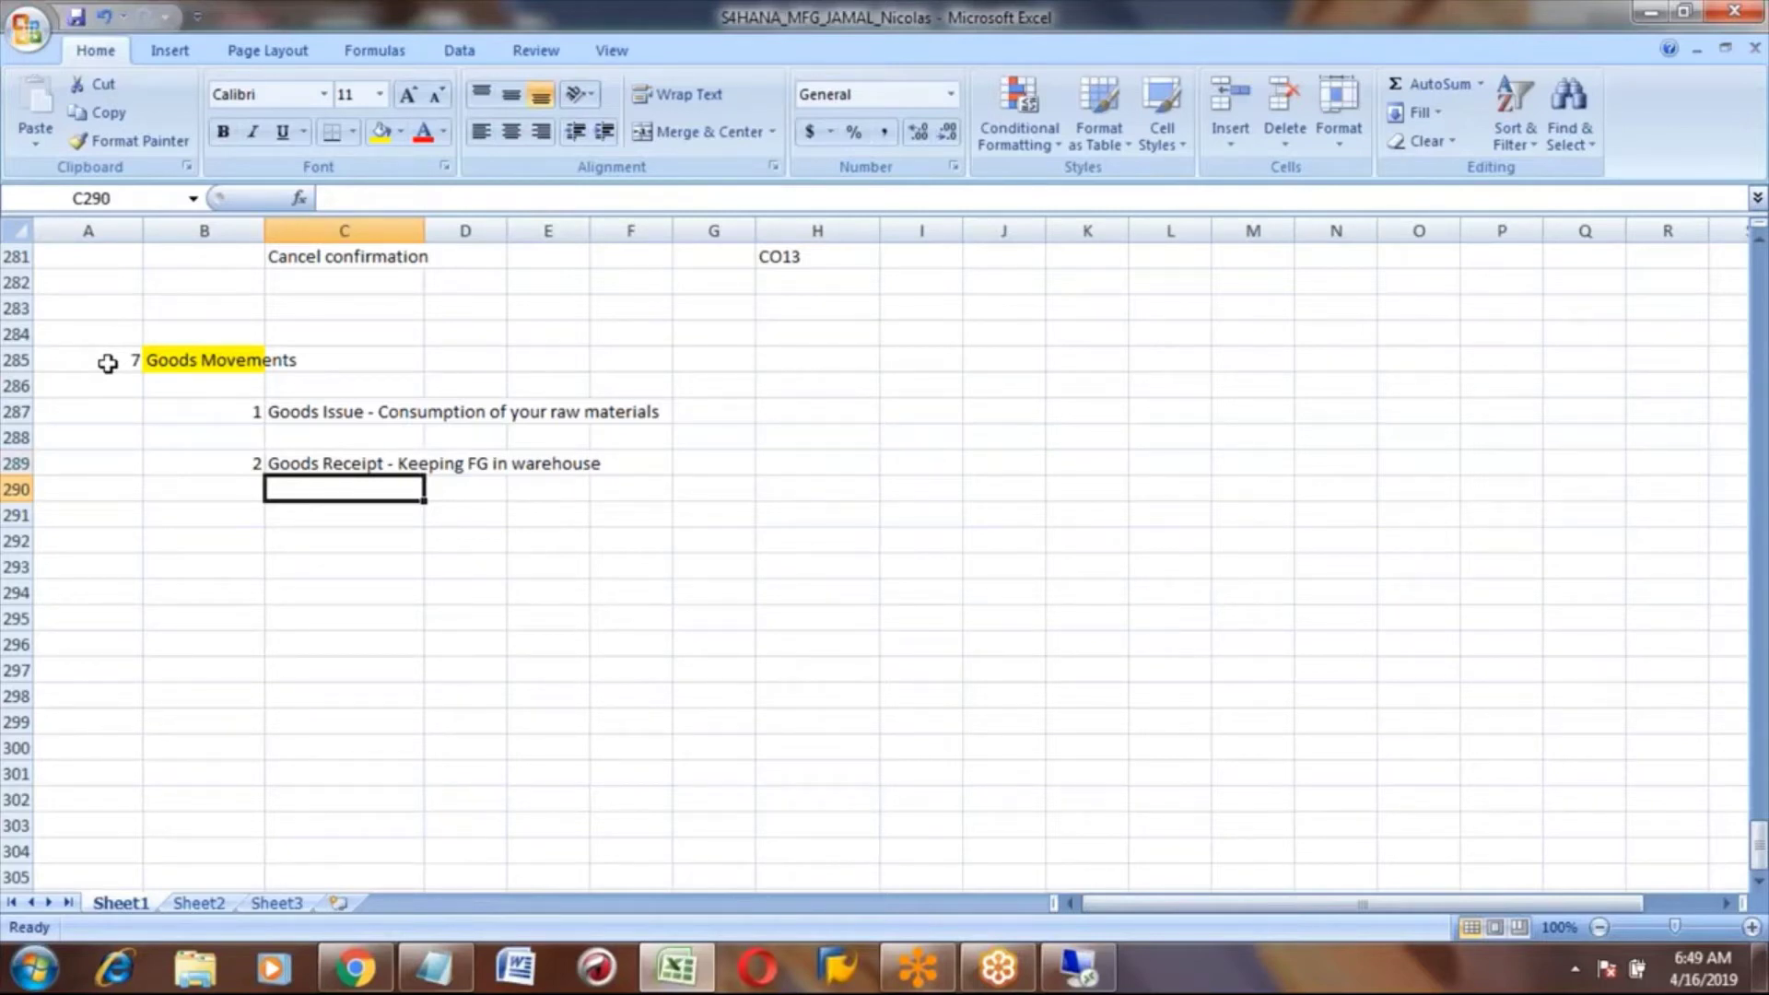
pyautogui.press('Up')
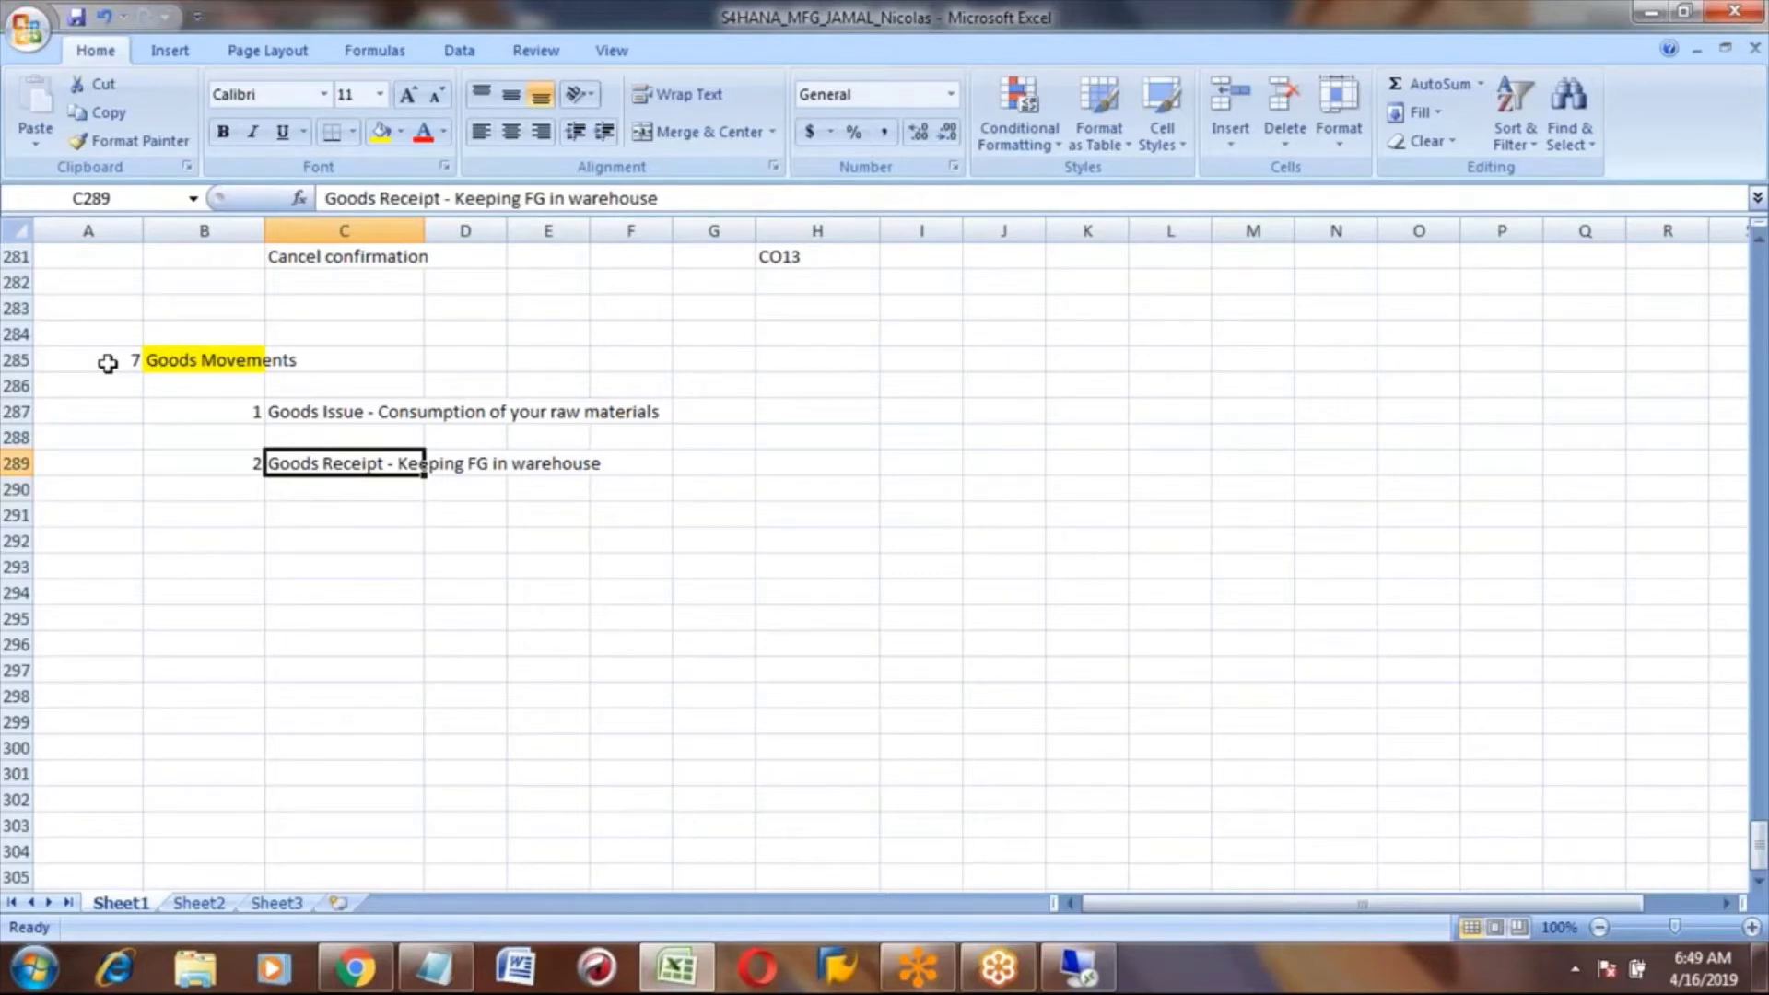
pyautogui.press('Up')
pyautogui.press('Up')
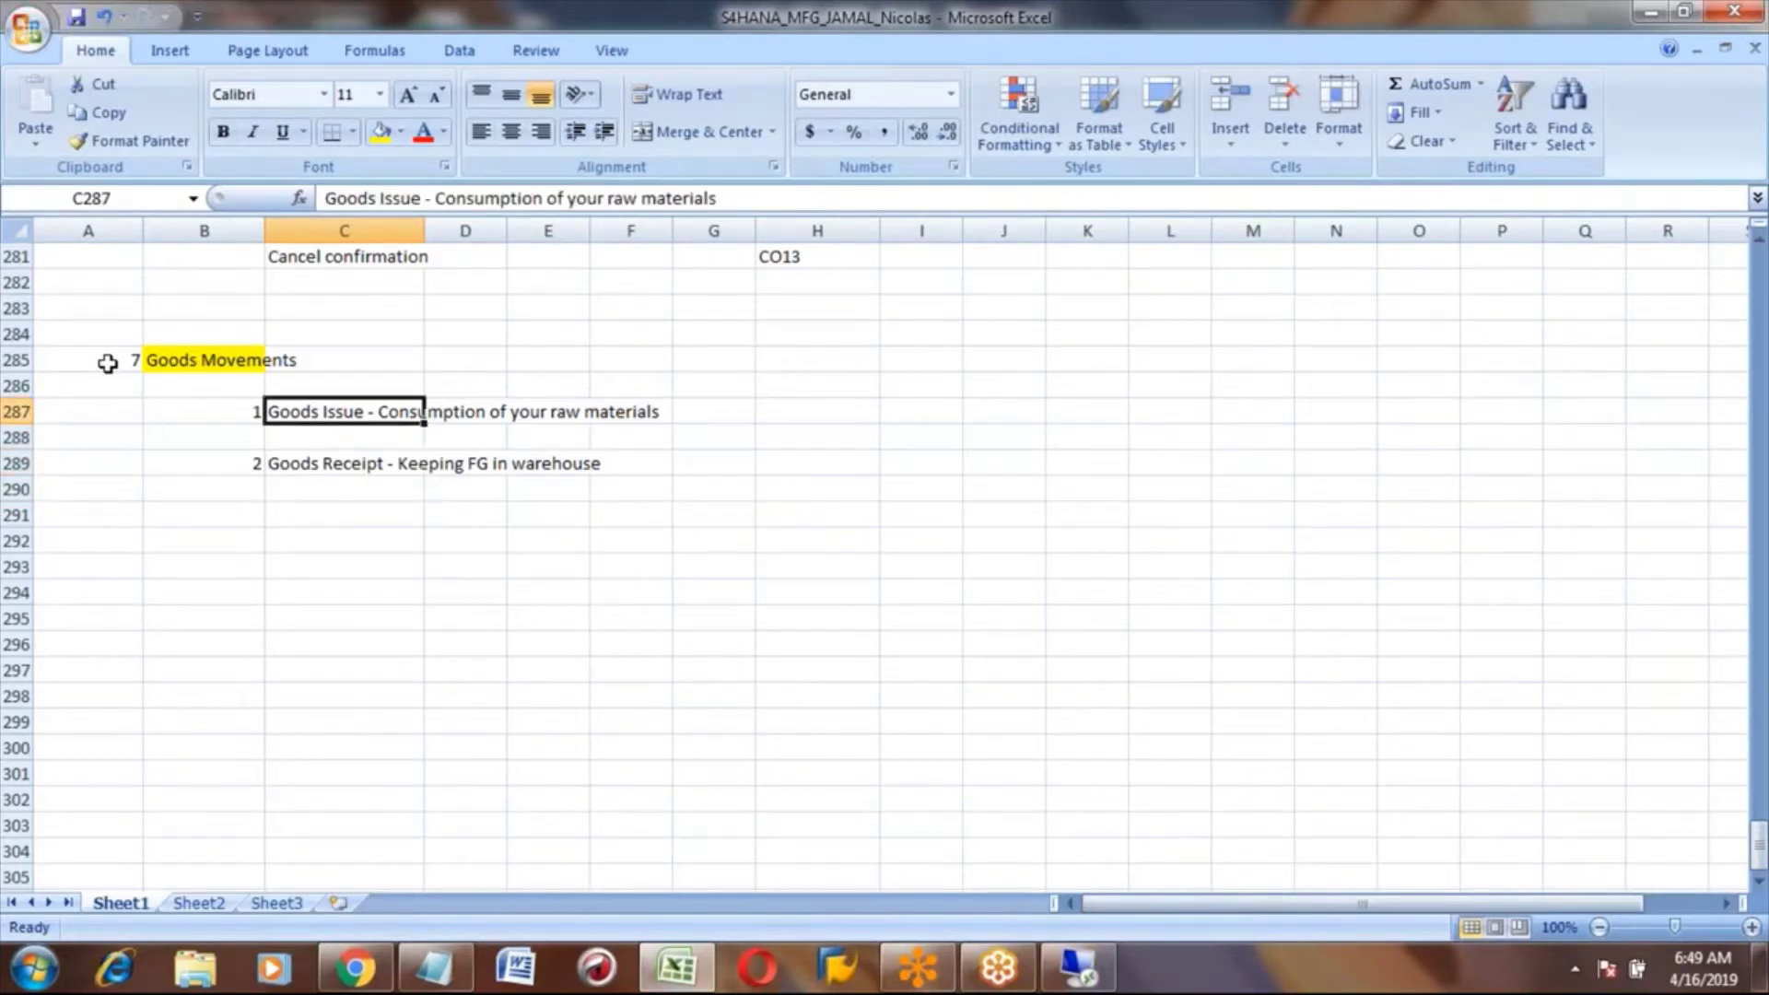
pyautogui.press('Down')
pyautogui.press('Down')
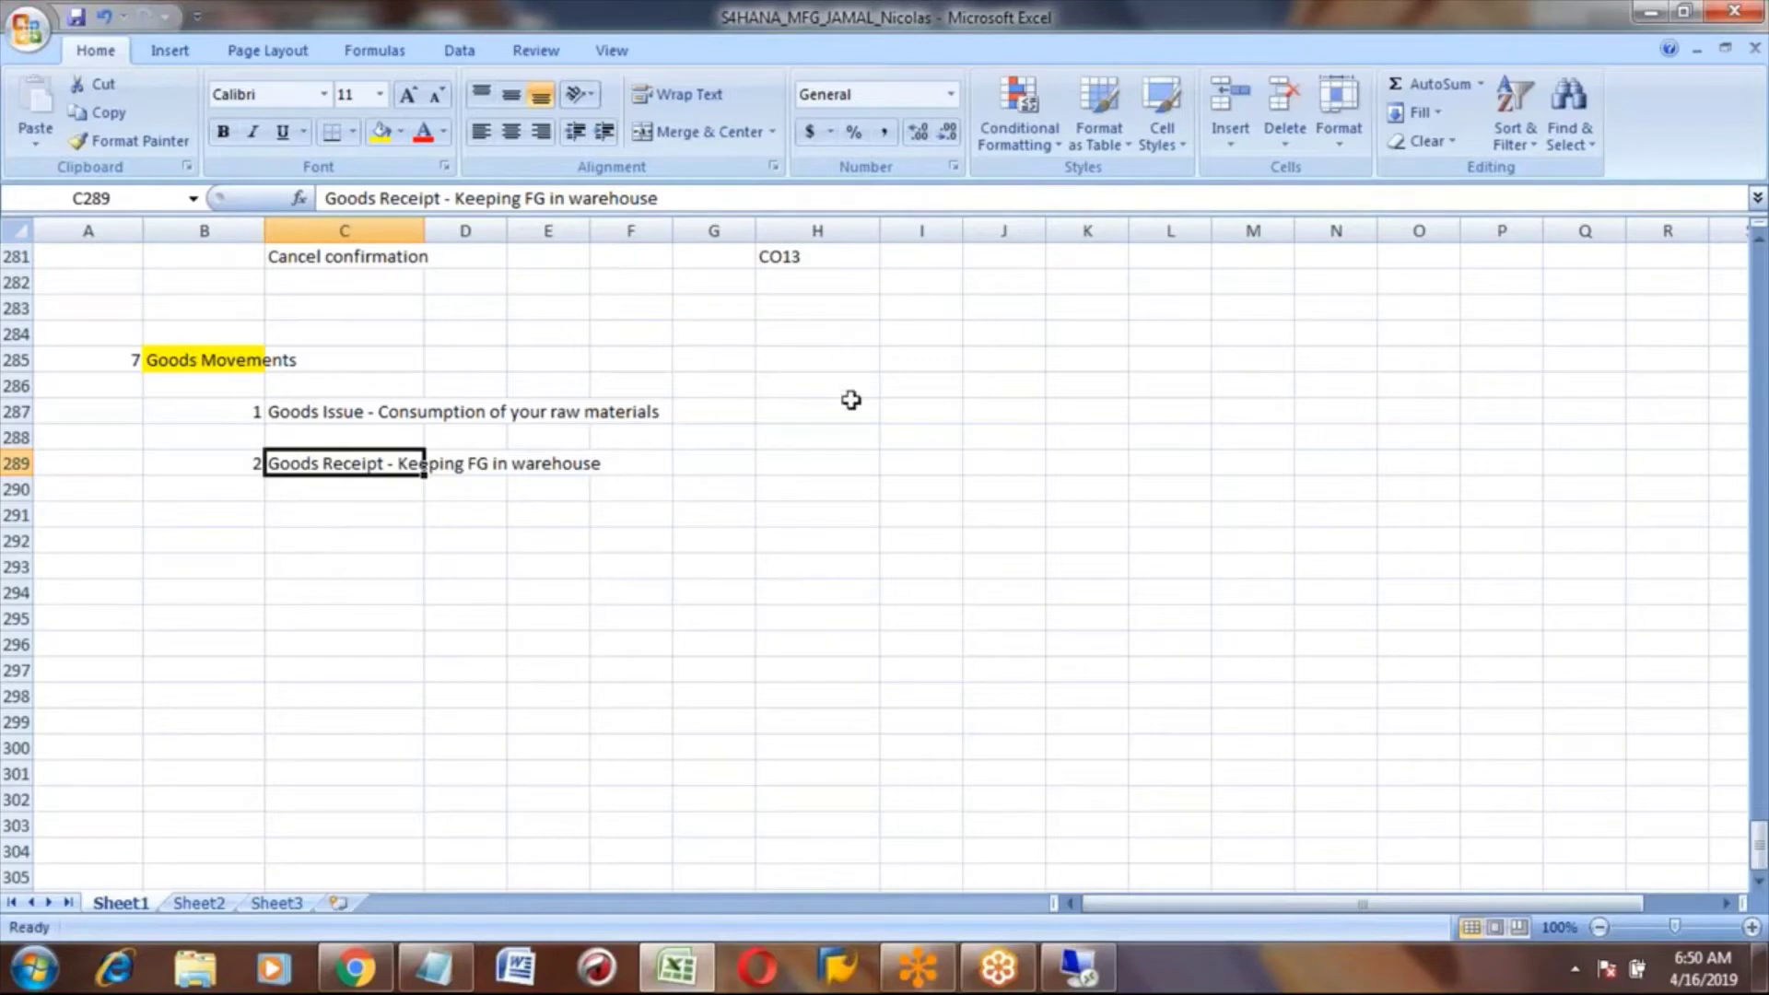
pyautogui.press('Up')
pyautogui.press('Up')
pyautogui.press('Down')
pyautogui.press('Down')
pyautogui.press('Up')
pyautogui.press('Up')
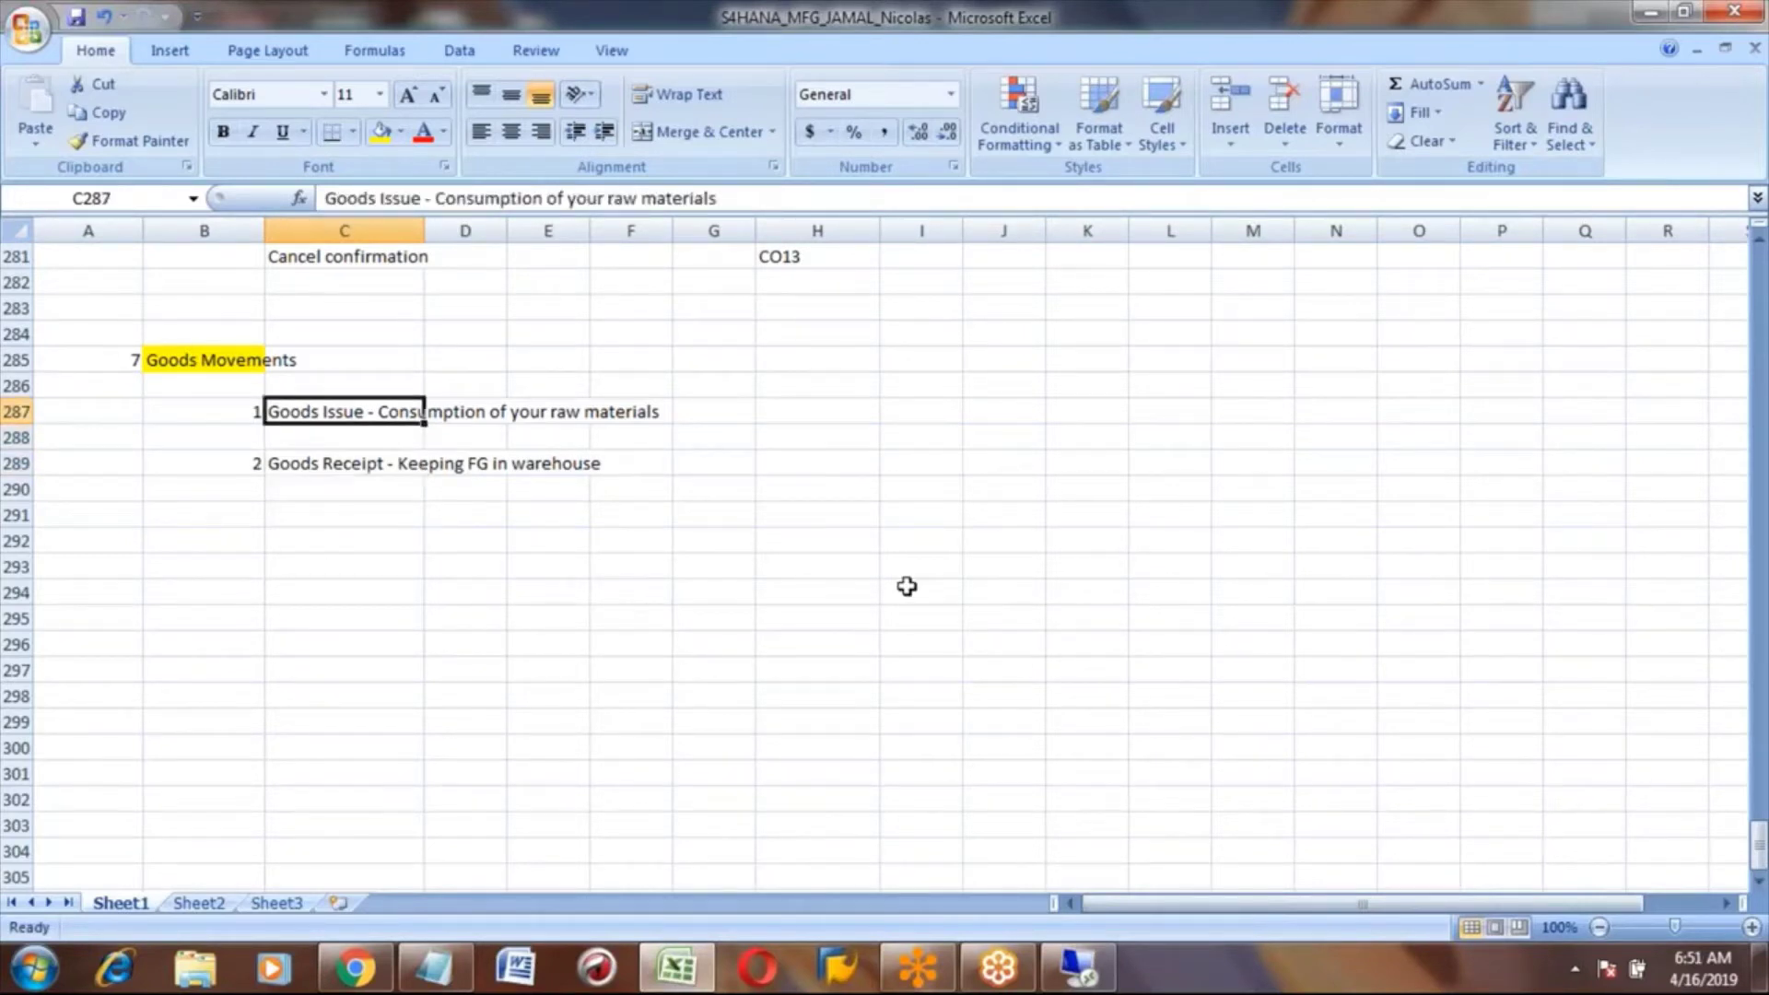
pyautogui.press('Down')
pyautogui.press('Down')
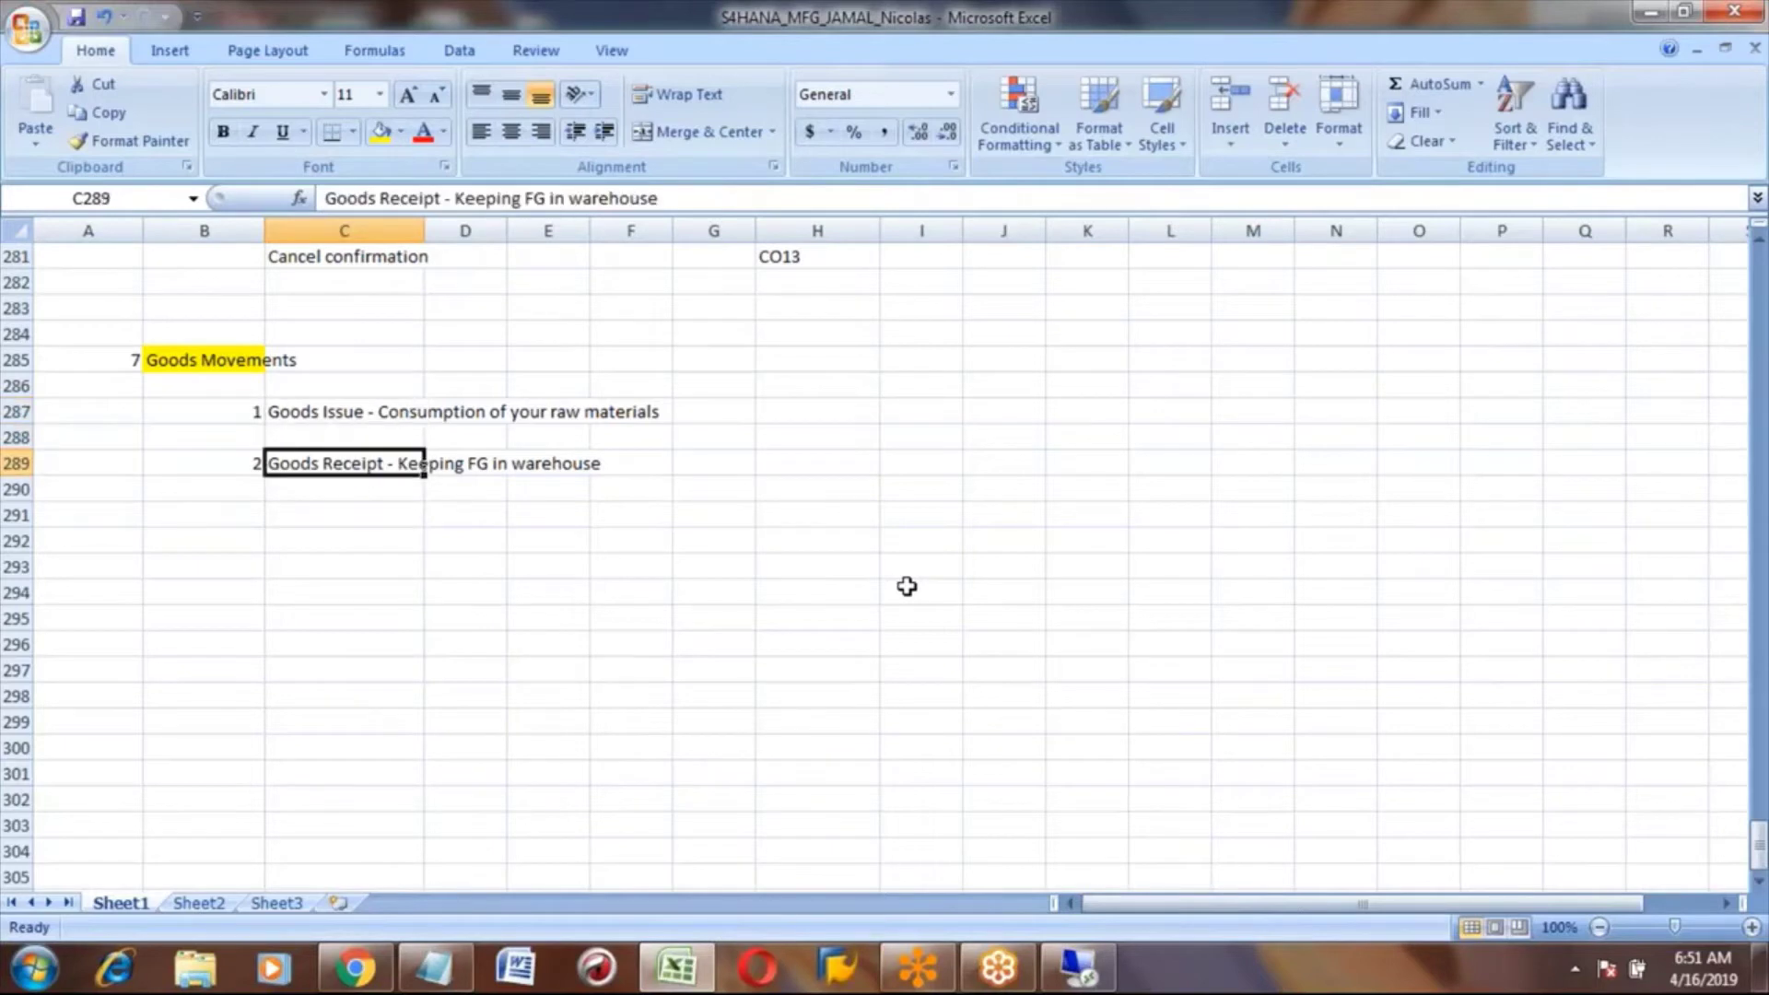
# - Enter "Movement type - 261" in cell H287 on the Goods Issue row
pyautogui.press('Up')
pyautogui.press('Up')
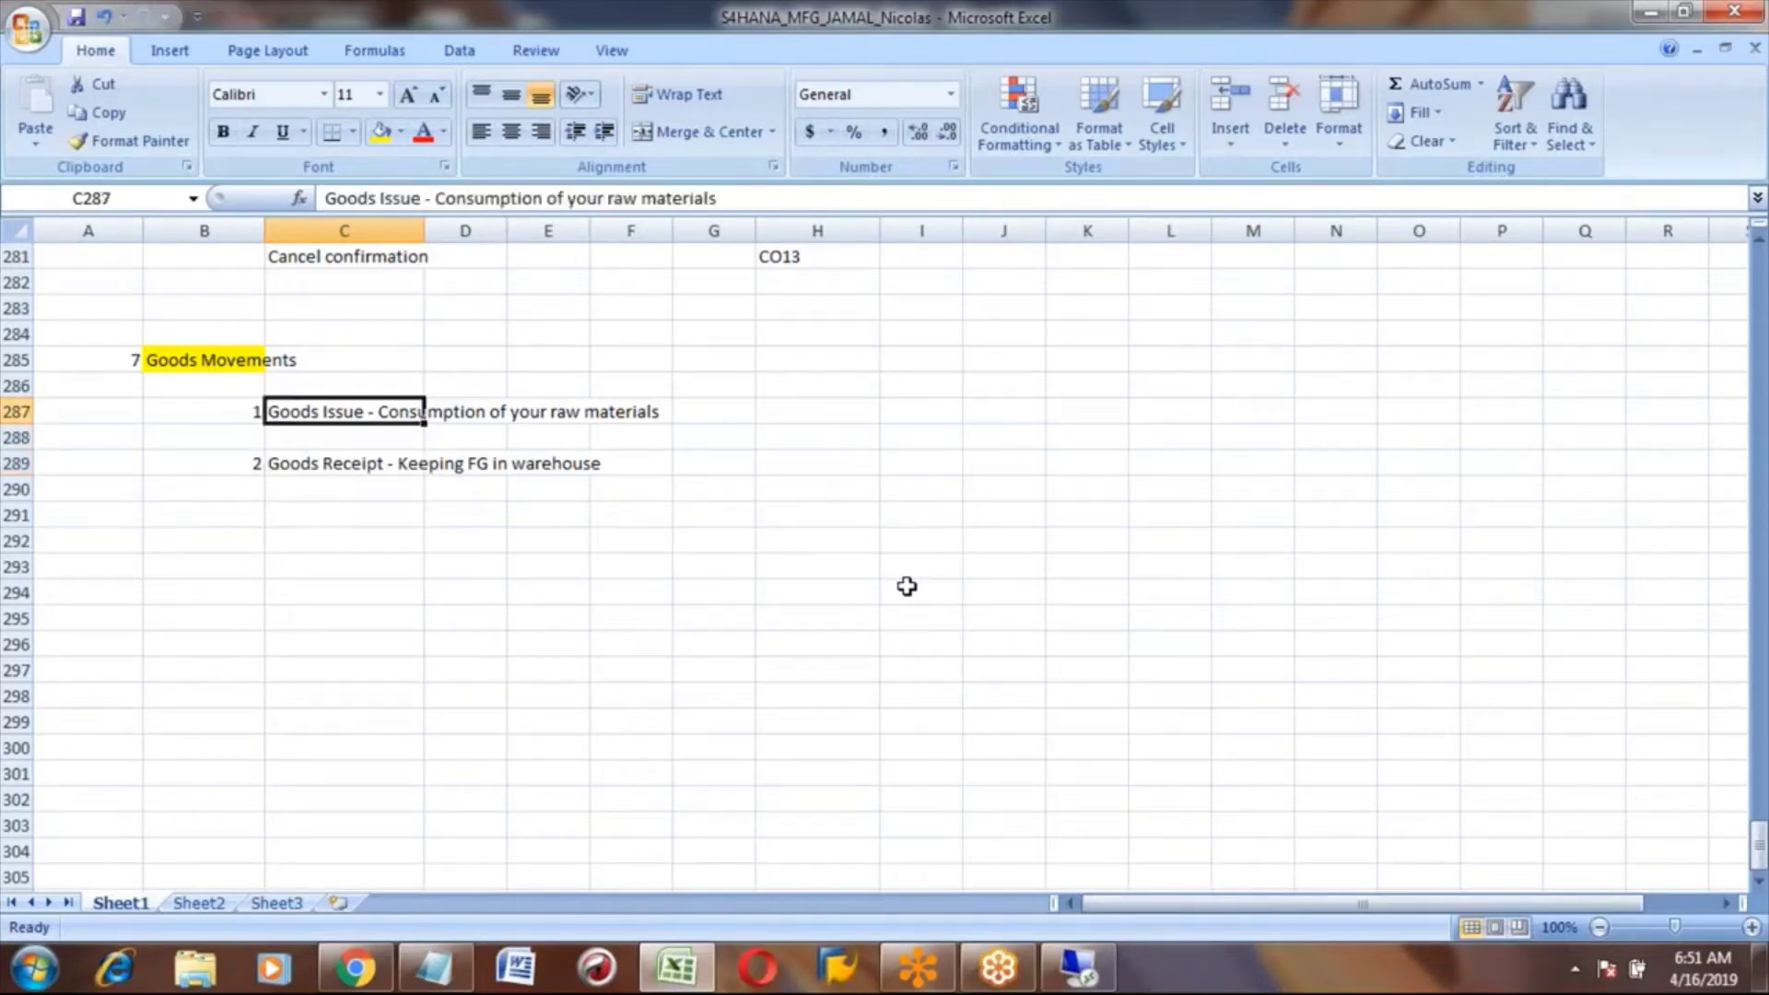
pyautogui.press('Right')
pyautogui.press('Right')
pyautogui.press('Right')
pyautogui.press('Right')
pyautogui.press('Right')
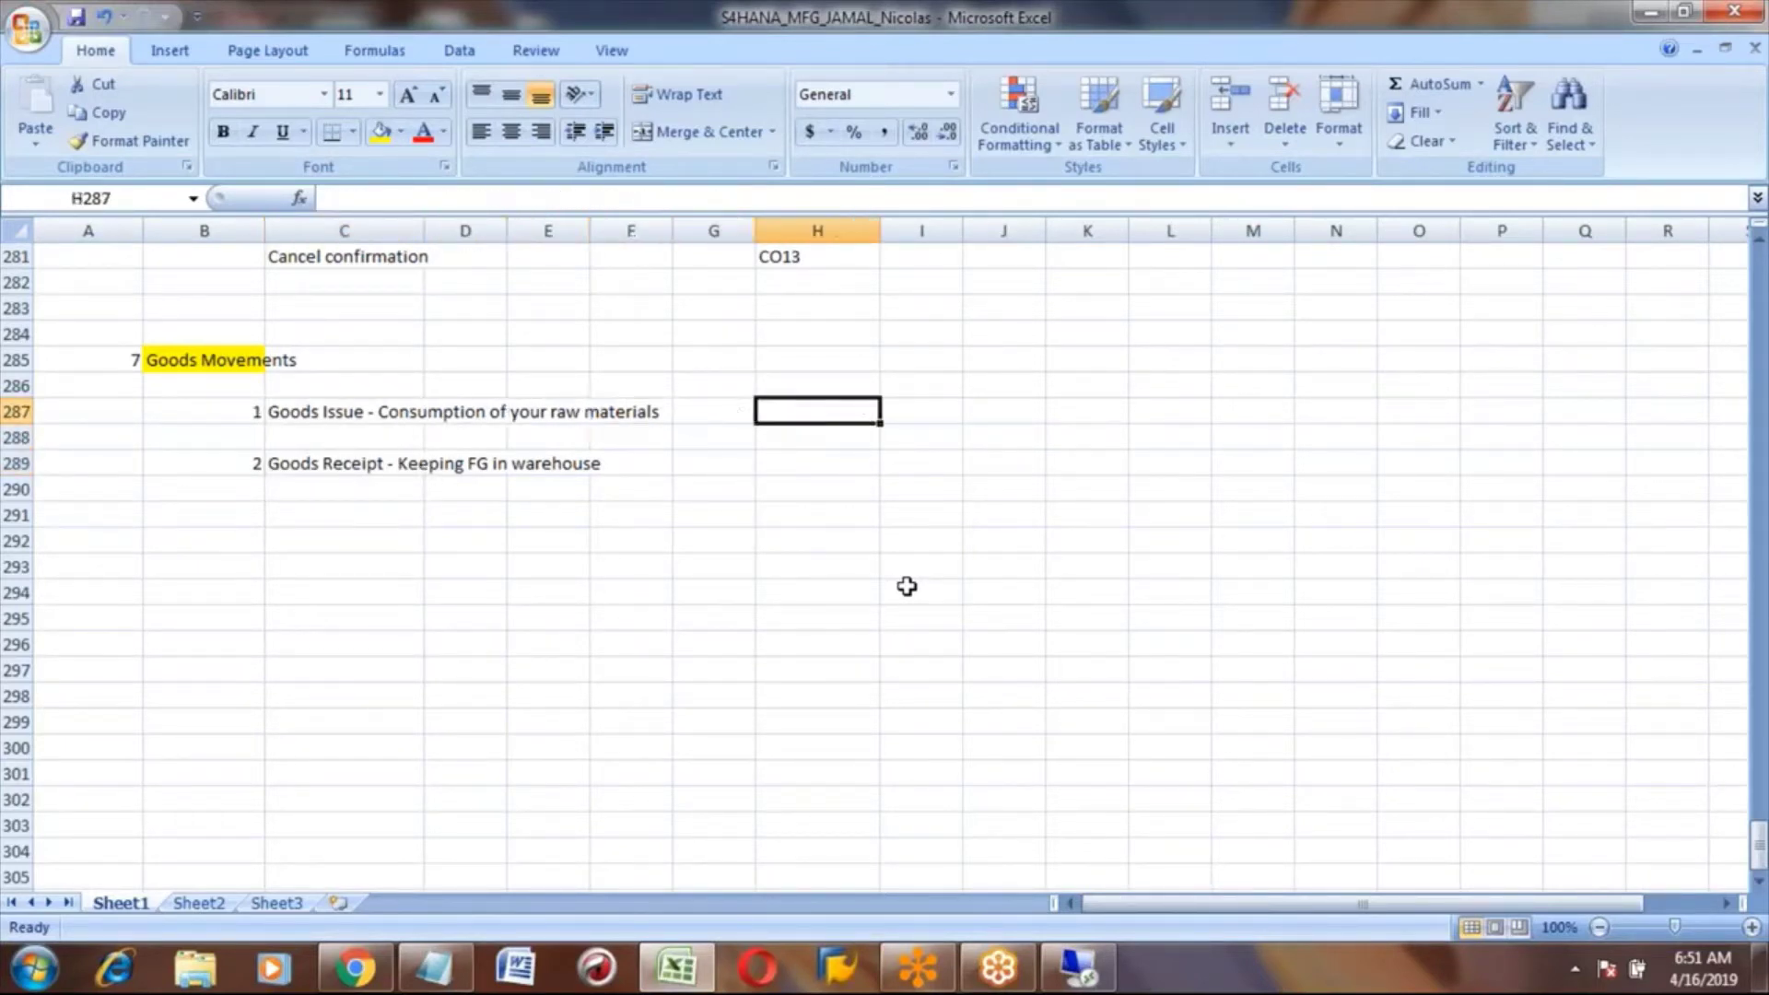
pyautogui.write('Movemt')
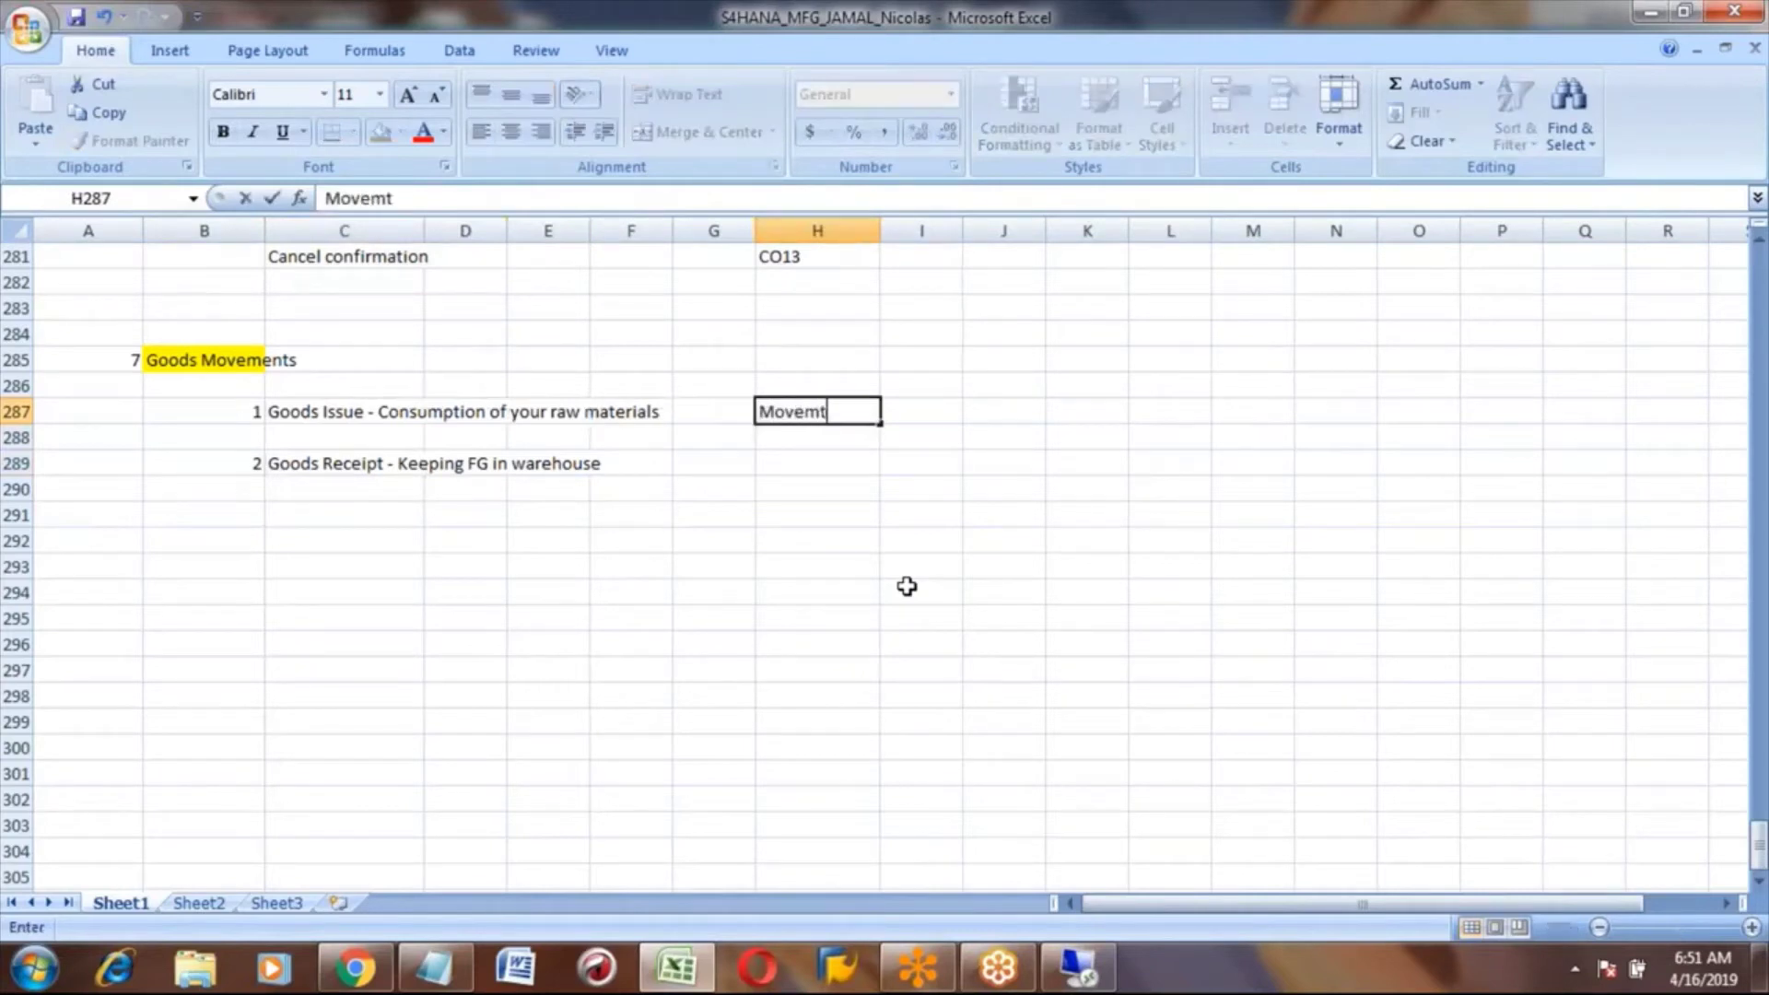
pyautogui.write('y')
pyautogui.press('BackSpace')
pyautogui.press('BackSpace')
pyautogui.press('BackSpace')
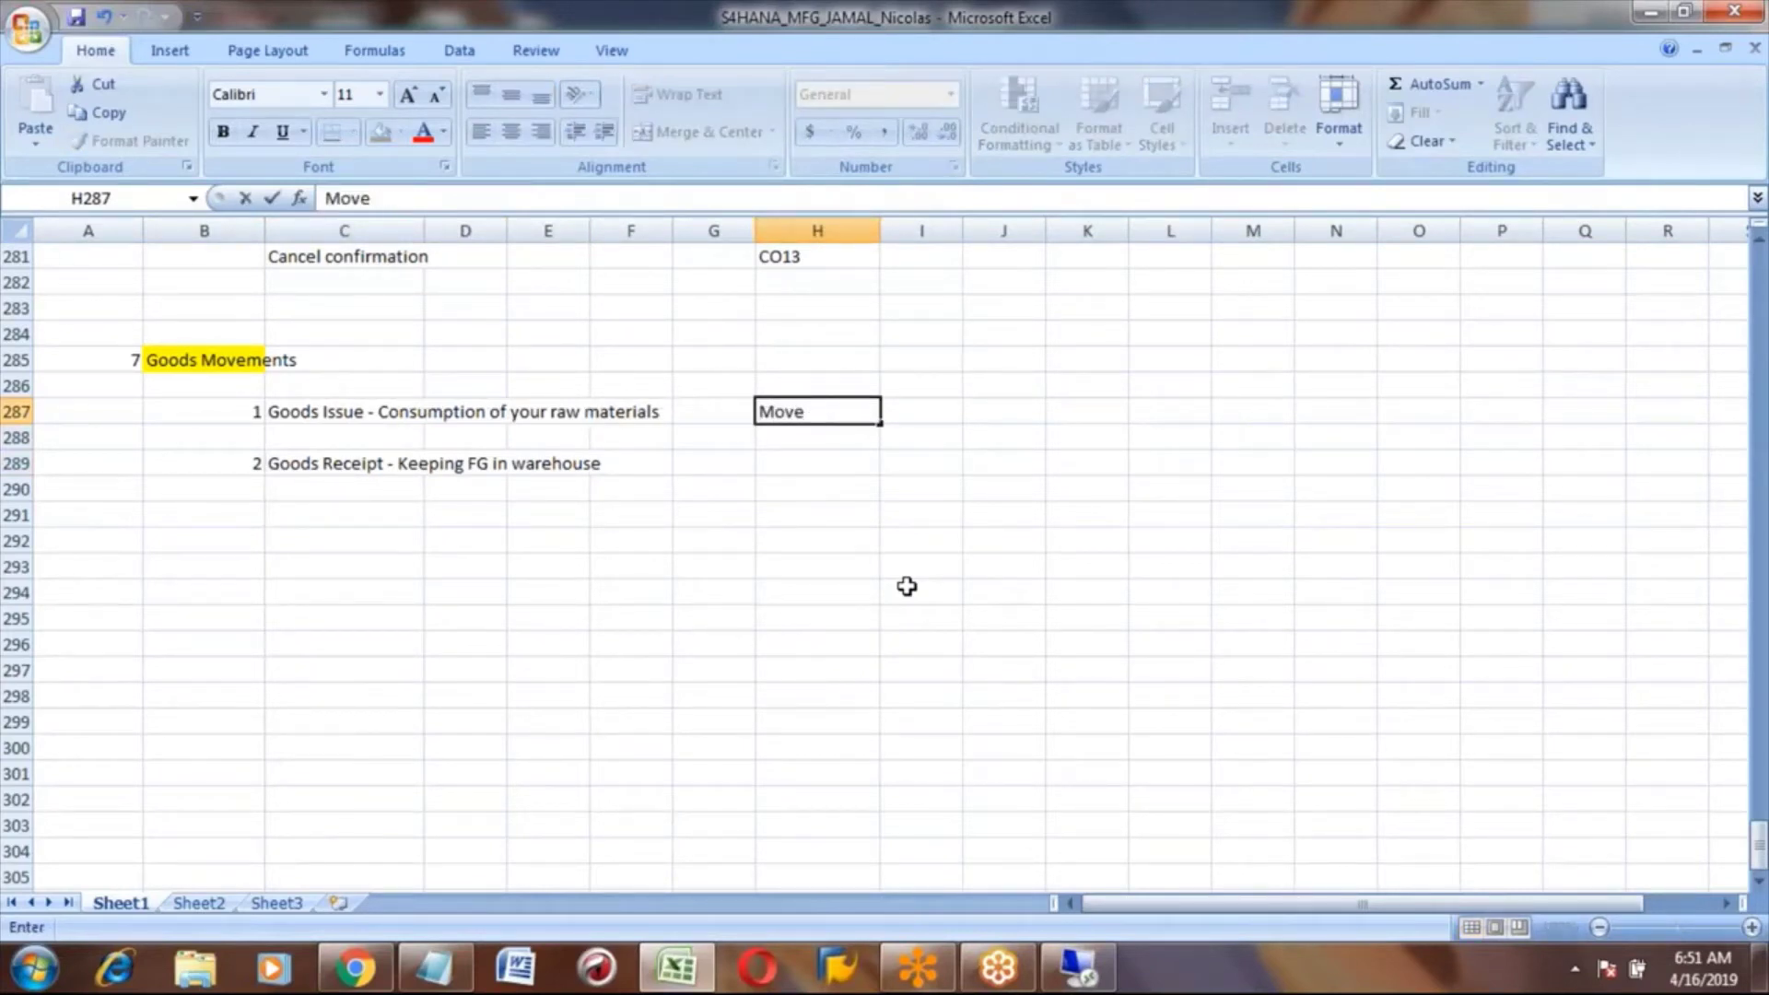
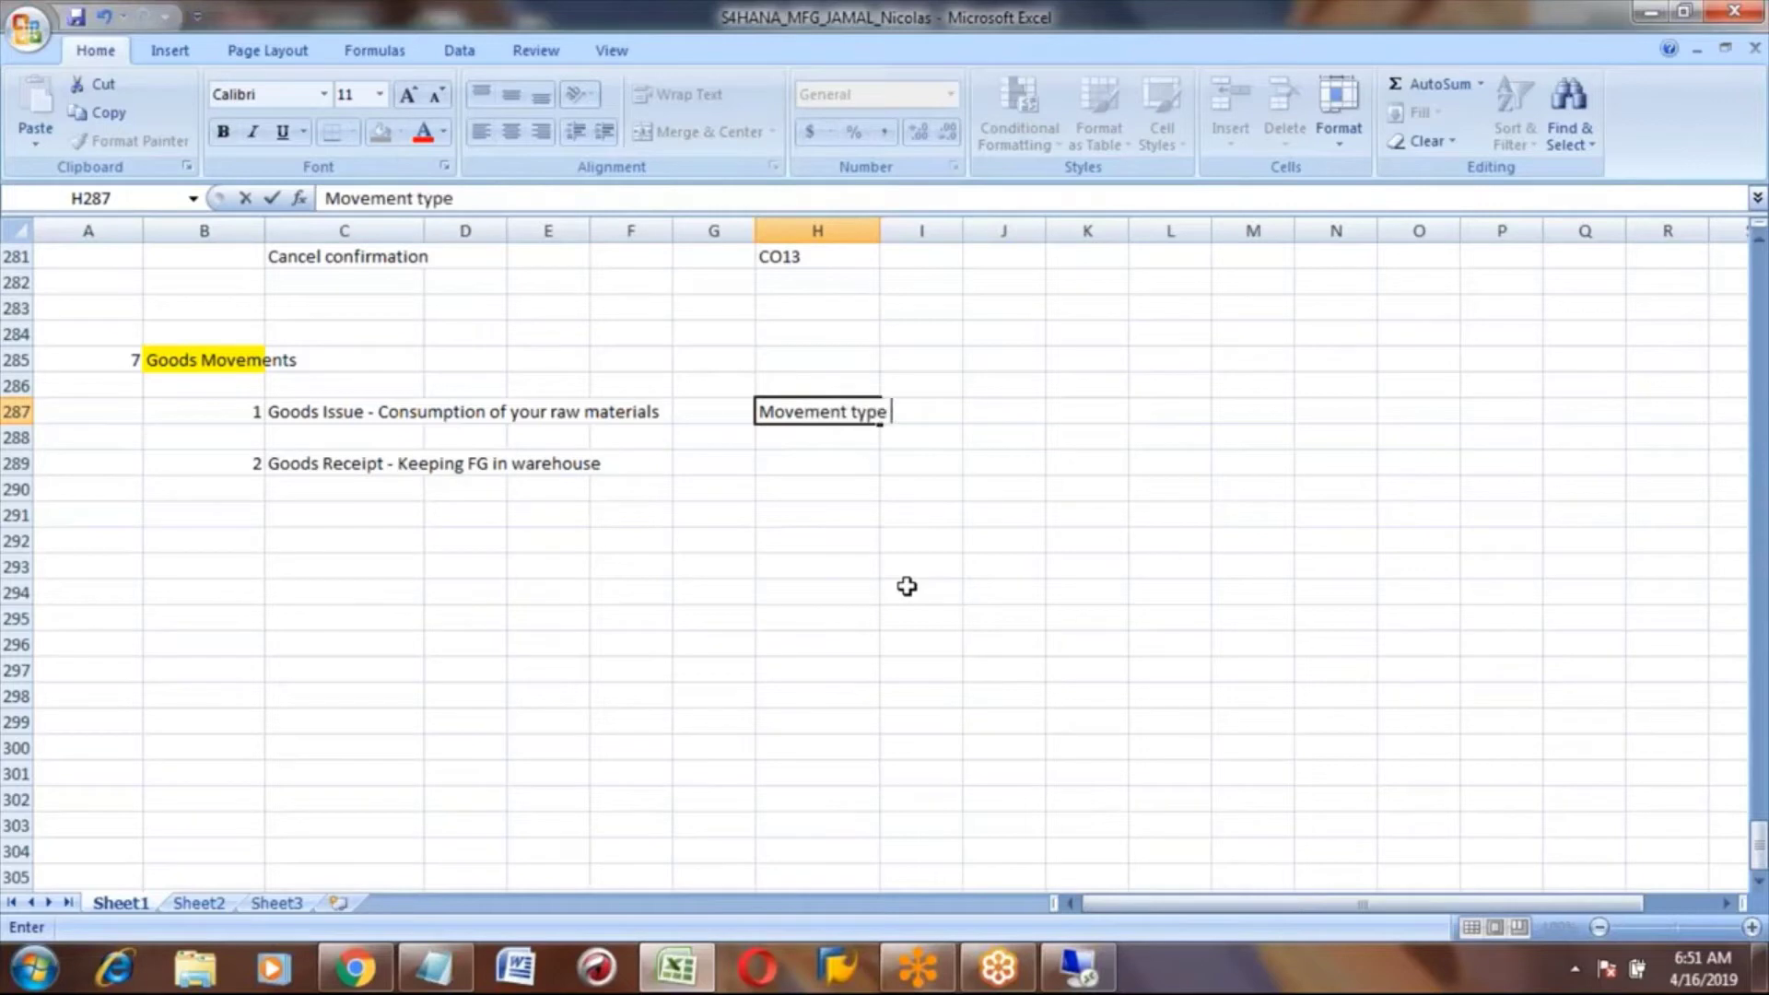
pyautogui.write('61')
pyautogui.press('Return')
# - Copy the Goods Issue movement type text to H289 and change it to "Movement type - 101"
pyautogui.press('Up')
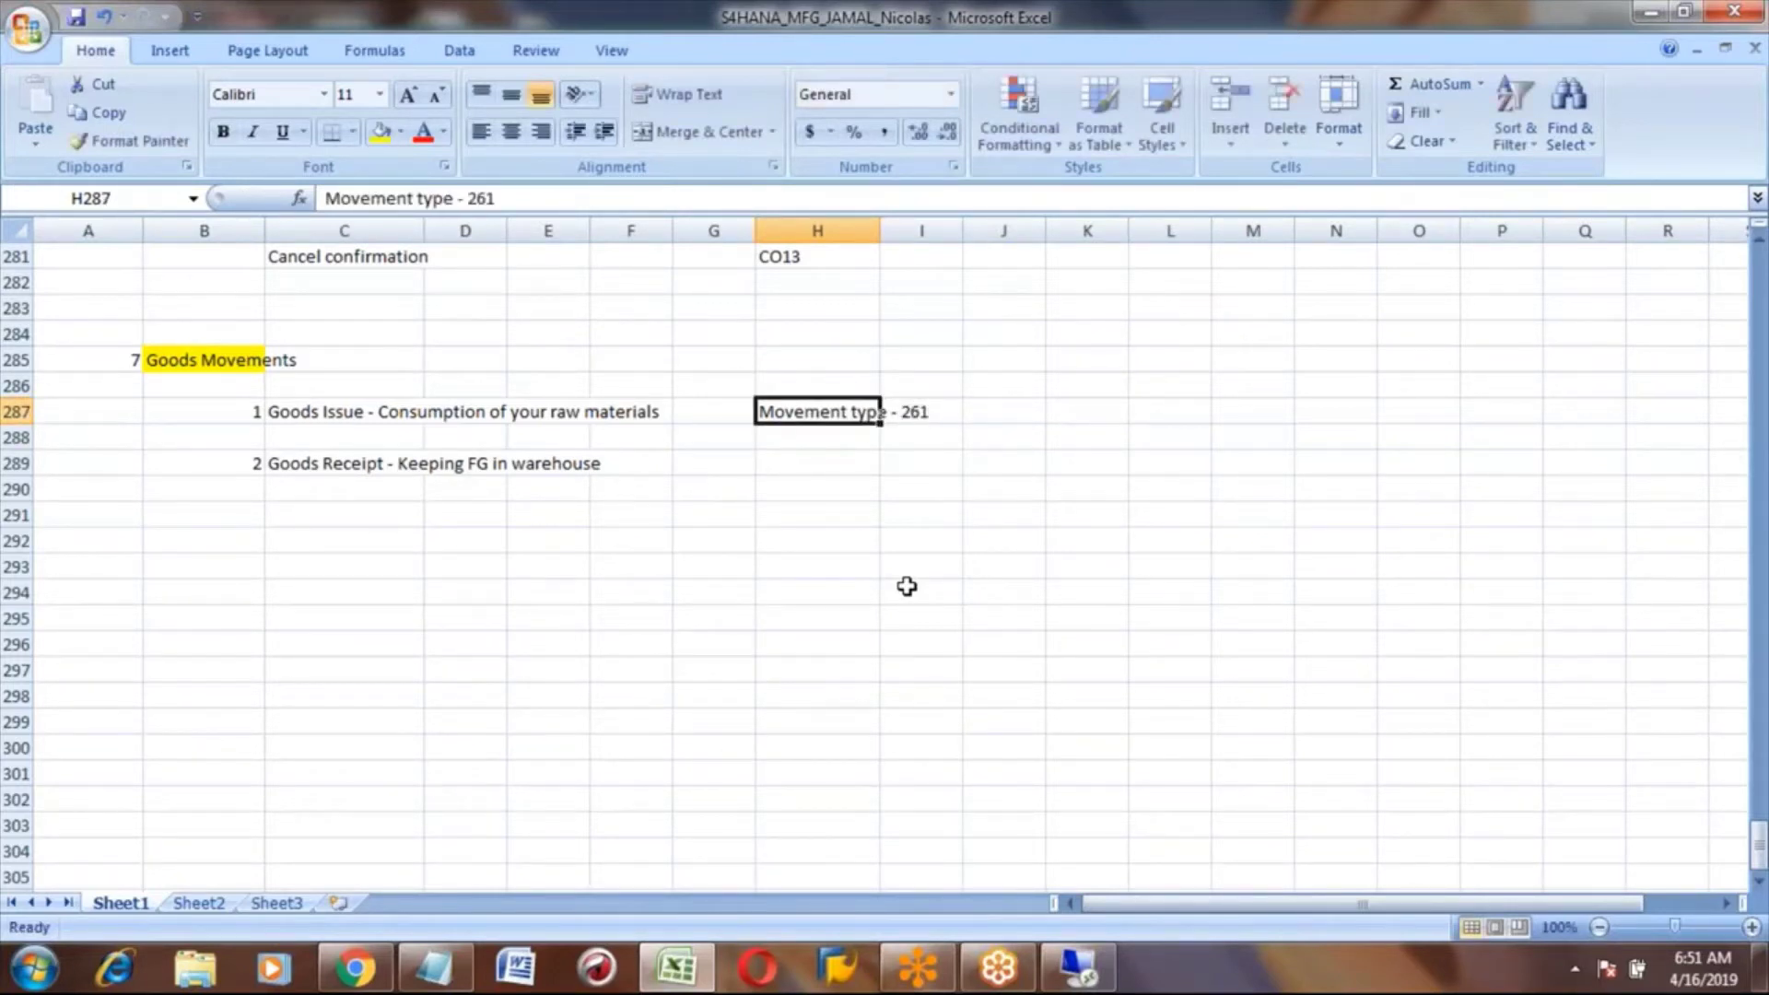
pyautogui.hotkey('ctrl', 'c')
pyautogui.press('Down')
pyautogui.press('Down')
pyautogui.hotkey('ctrl', 'v')
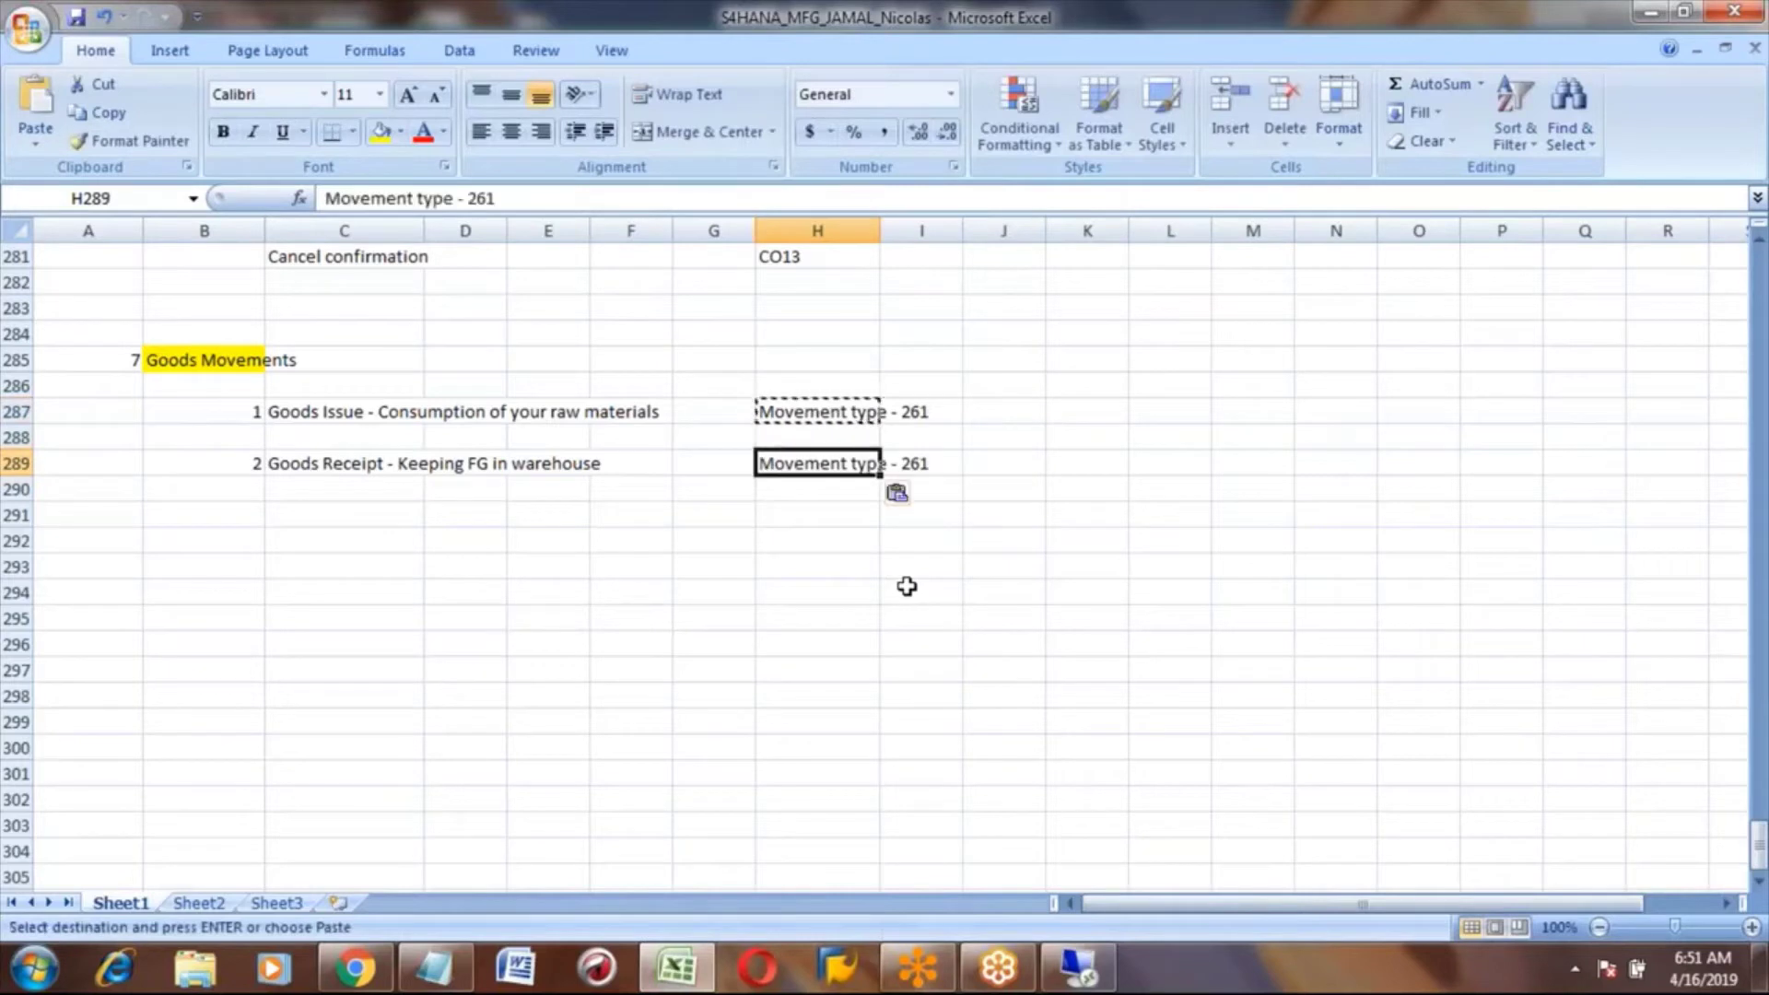
pyautogui.click(516, 199)
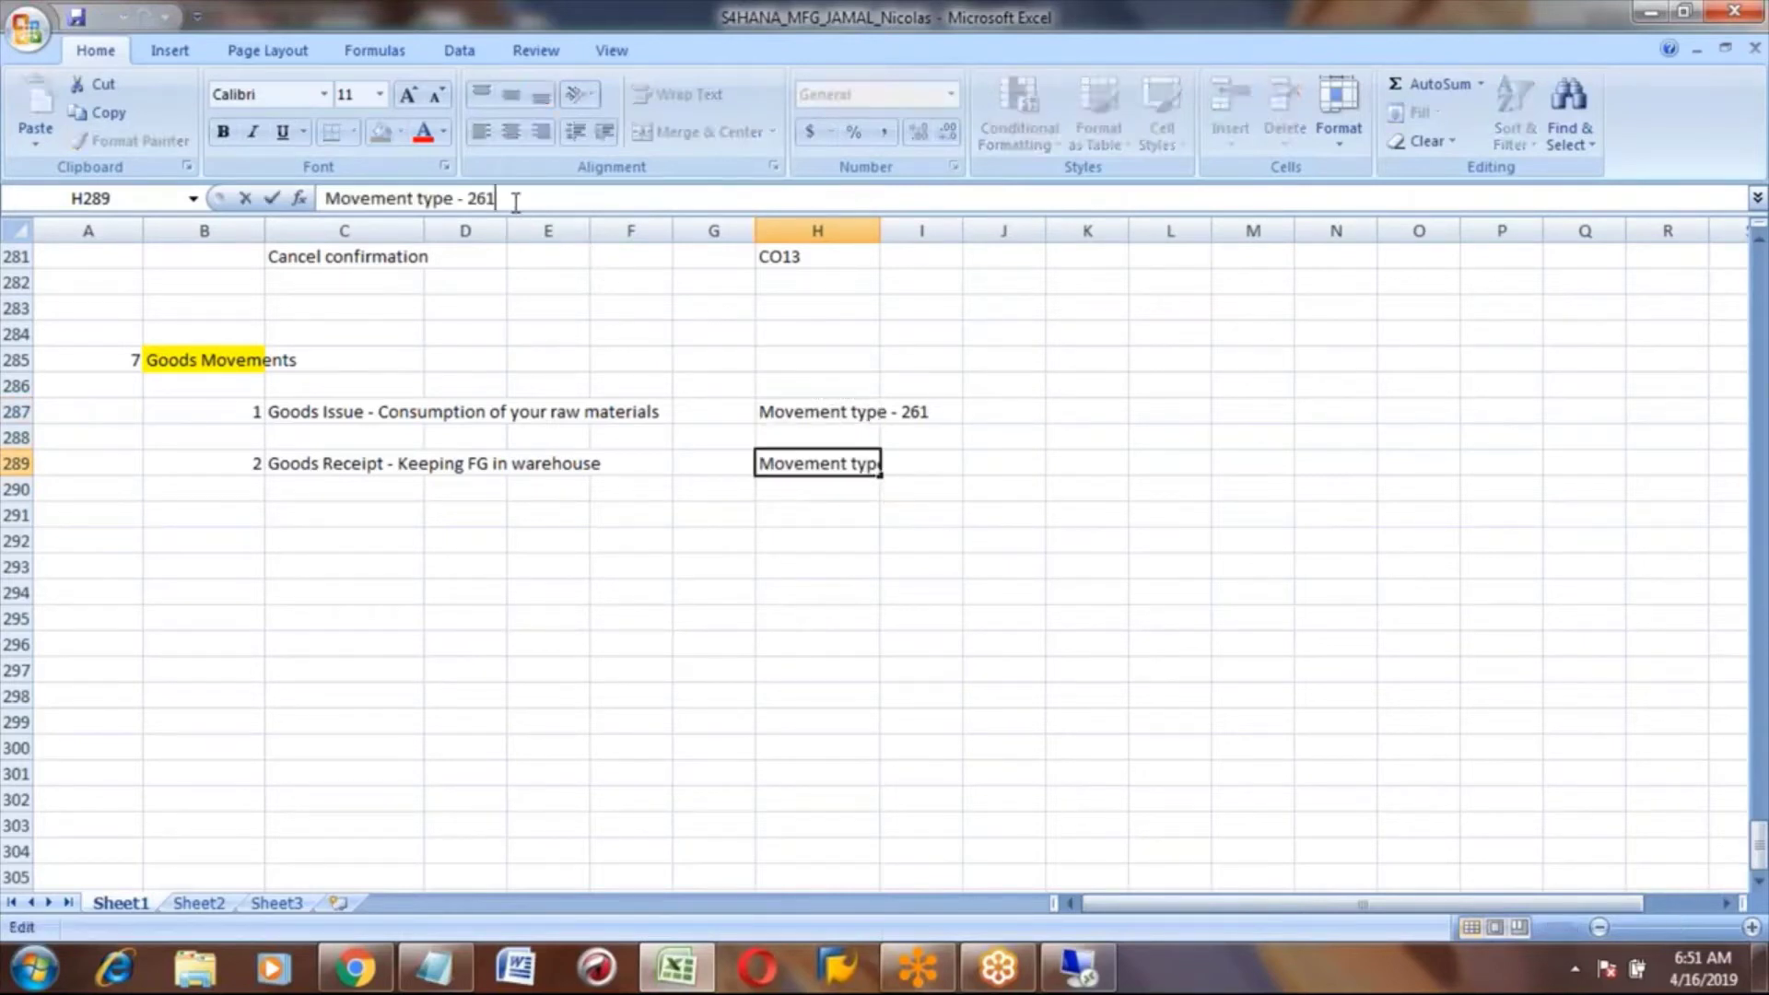
pyautogui.press('BackSpace')
pyautogui.press('BackSpace')
pyautogui.press('BackSpace')
pyautogui.write('101')
pyautogui.press('Return')
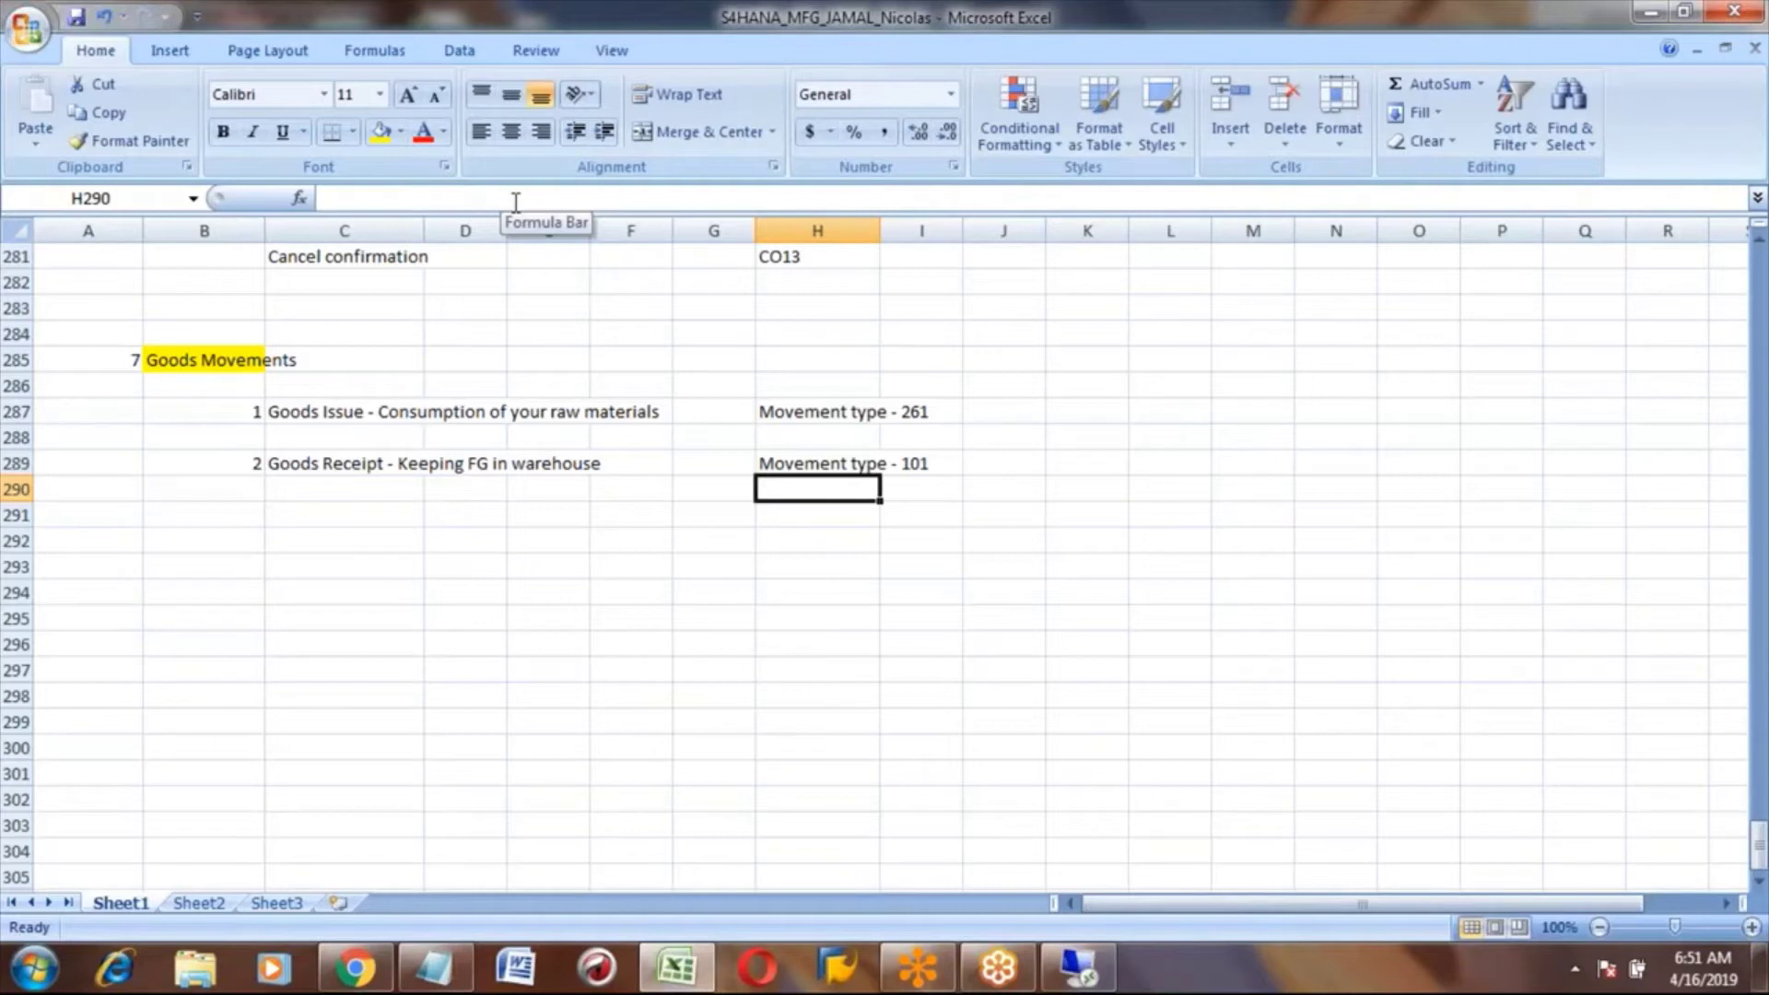
pyautogui.press('Down')
pyautogui.press('Left')
pyautogui.press('Left')
pyautogui.press('Left')
pyautogui.press('Left')
pyautogui.press('Left')
pyautogui.press('Left')
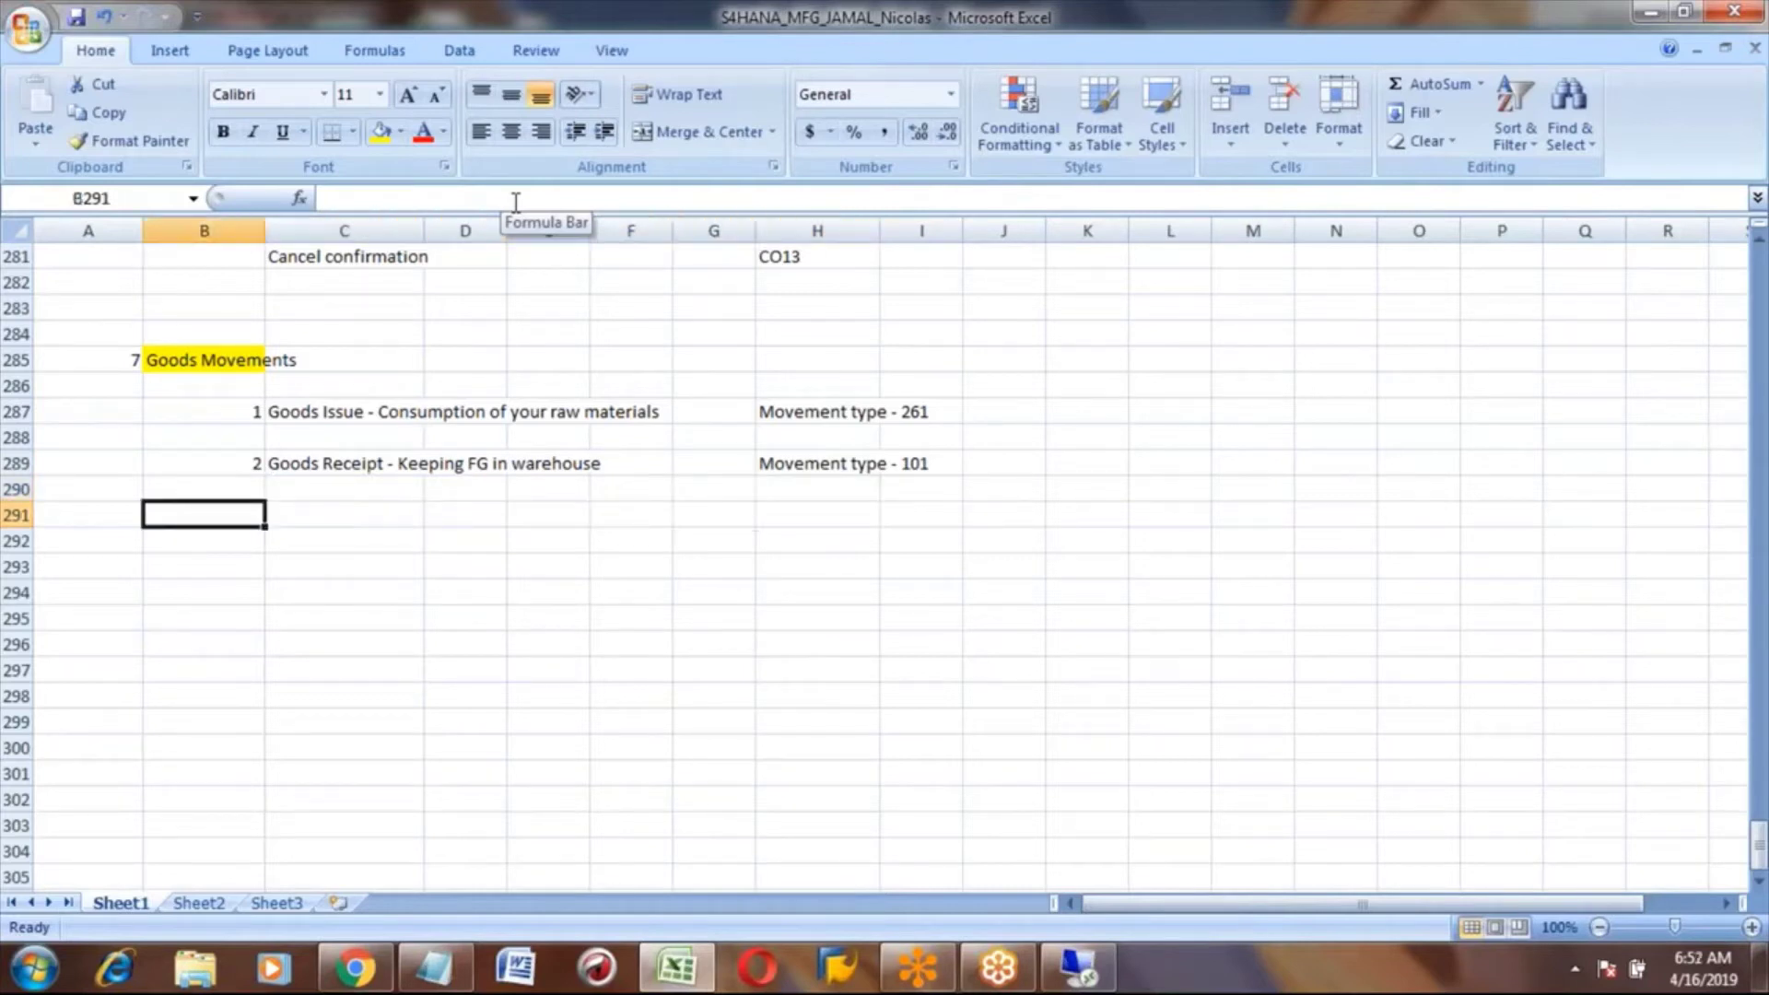
pyautogui.press('Up')
pyautogui.press('Up')
pyautogui.press('Up')
pyautogui.press('Up')
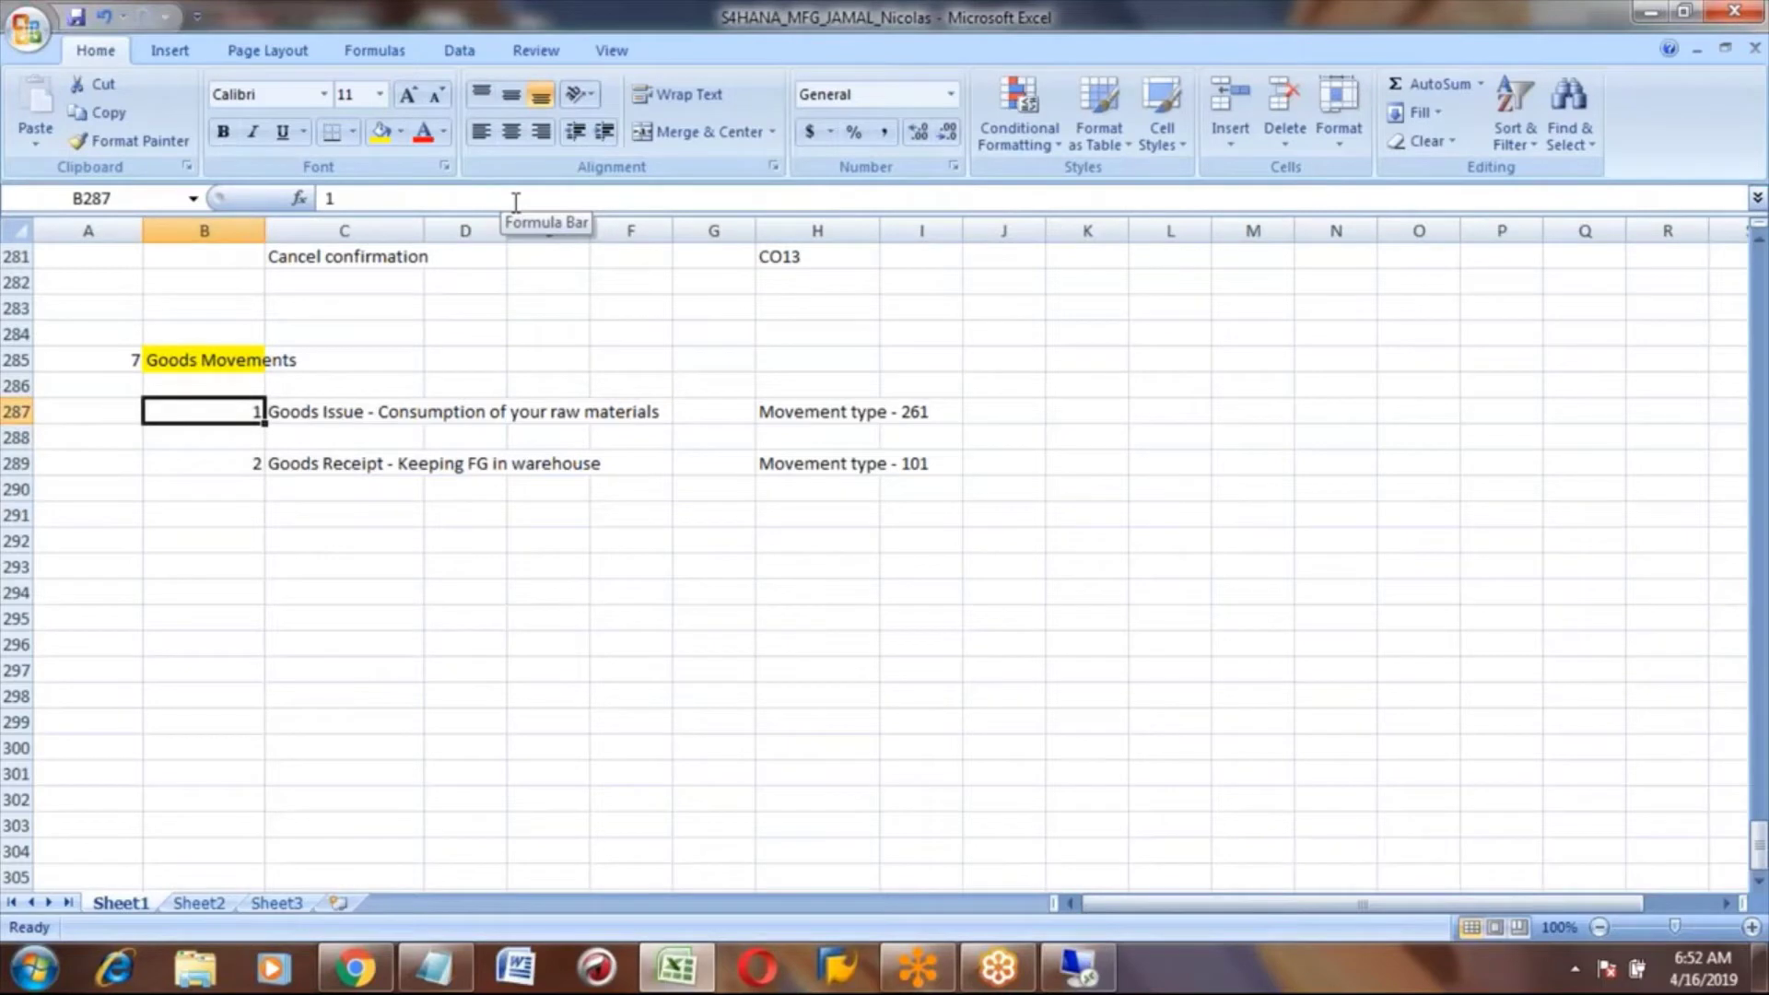
# - Enter the transaction codes "MB1A, MB1B, MB1C, MB*" in cell K287 on the Goods Issue row
pyautogui.press('Right')
pyautogui.press('Right')
pyautogui.press('Right')
pyautogui.press('Right')
pyautogui.press('Right')
pyautogui.press('Right')
pyautogui.press('Right')
pyautogui.press('Right')
pyautogui.press('Right')
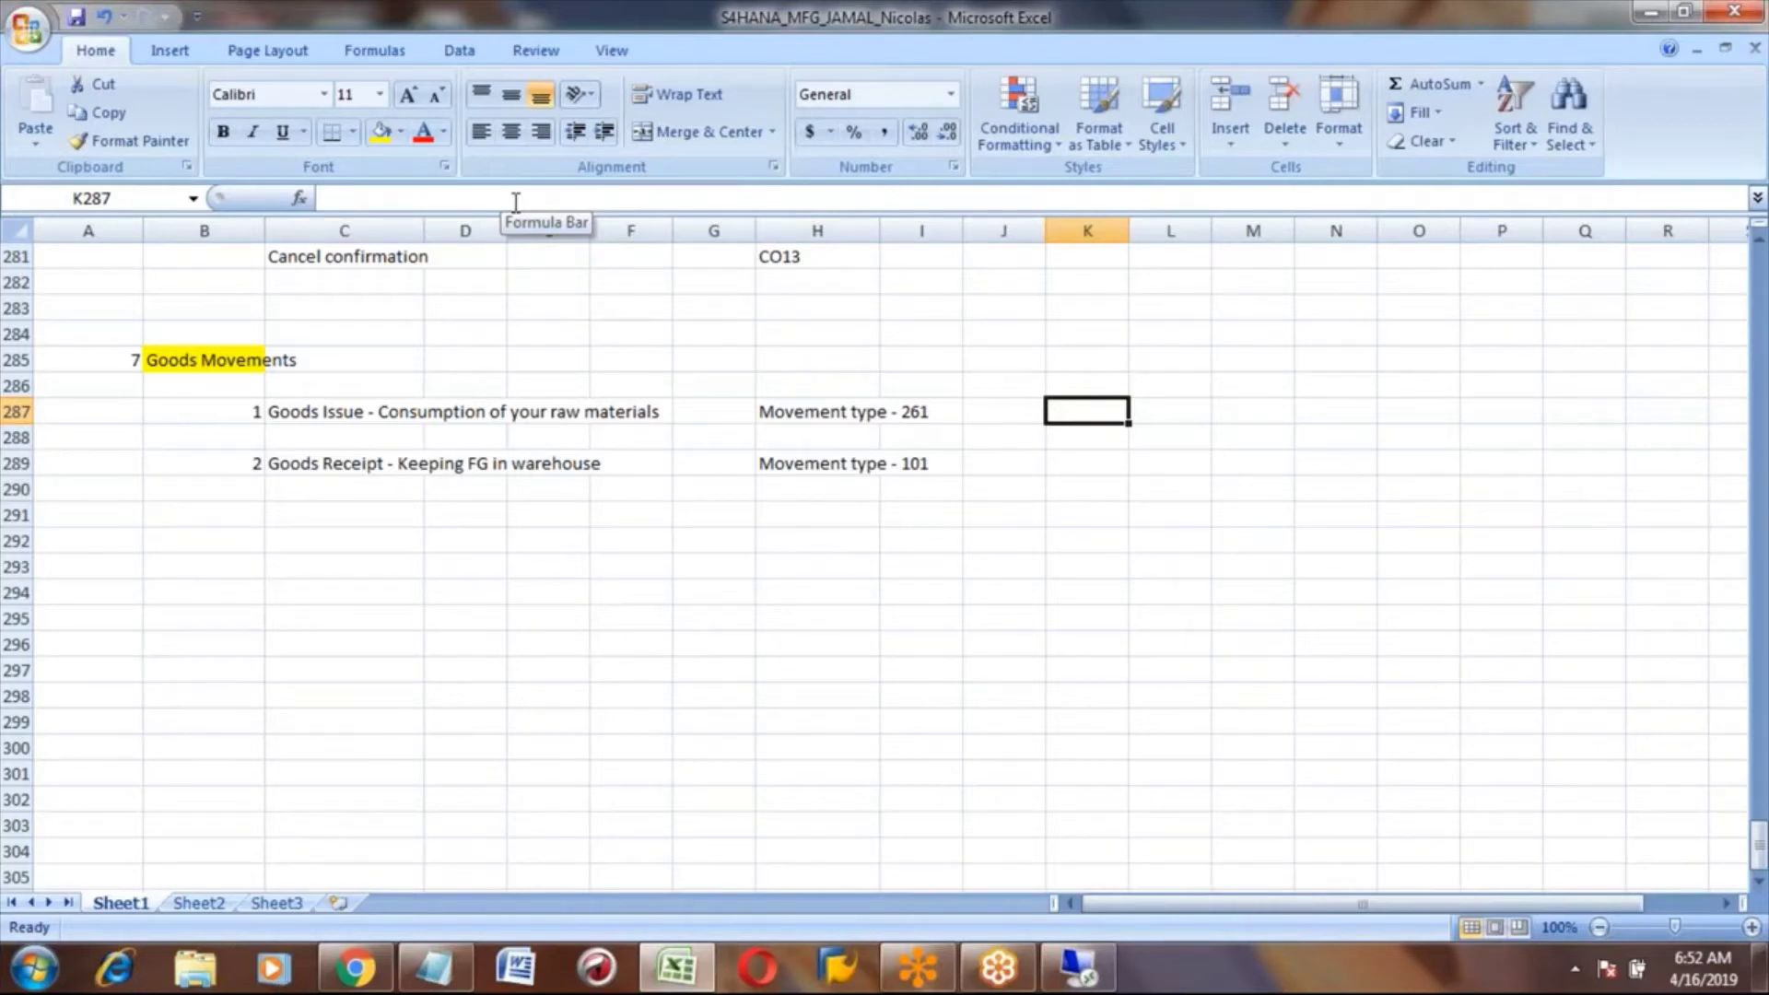
pyautogui.write('MB1')
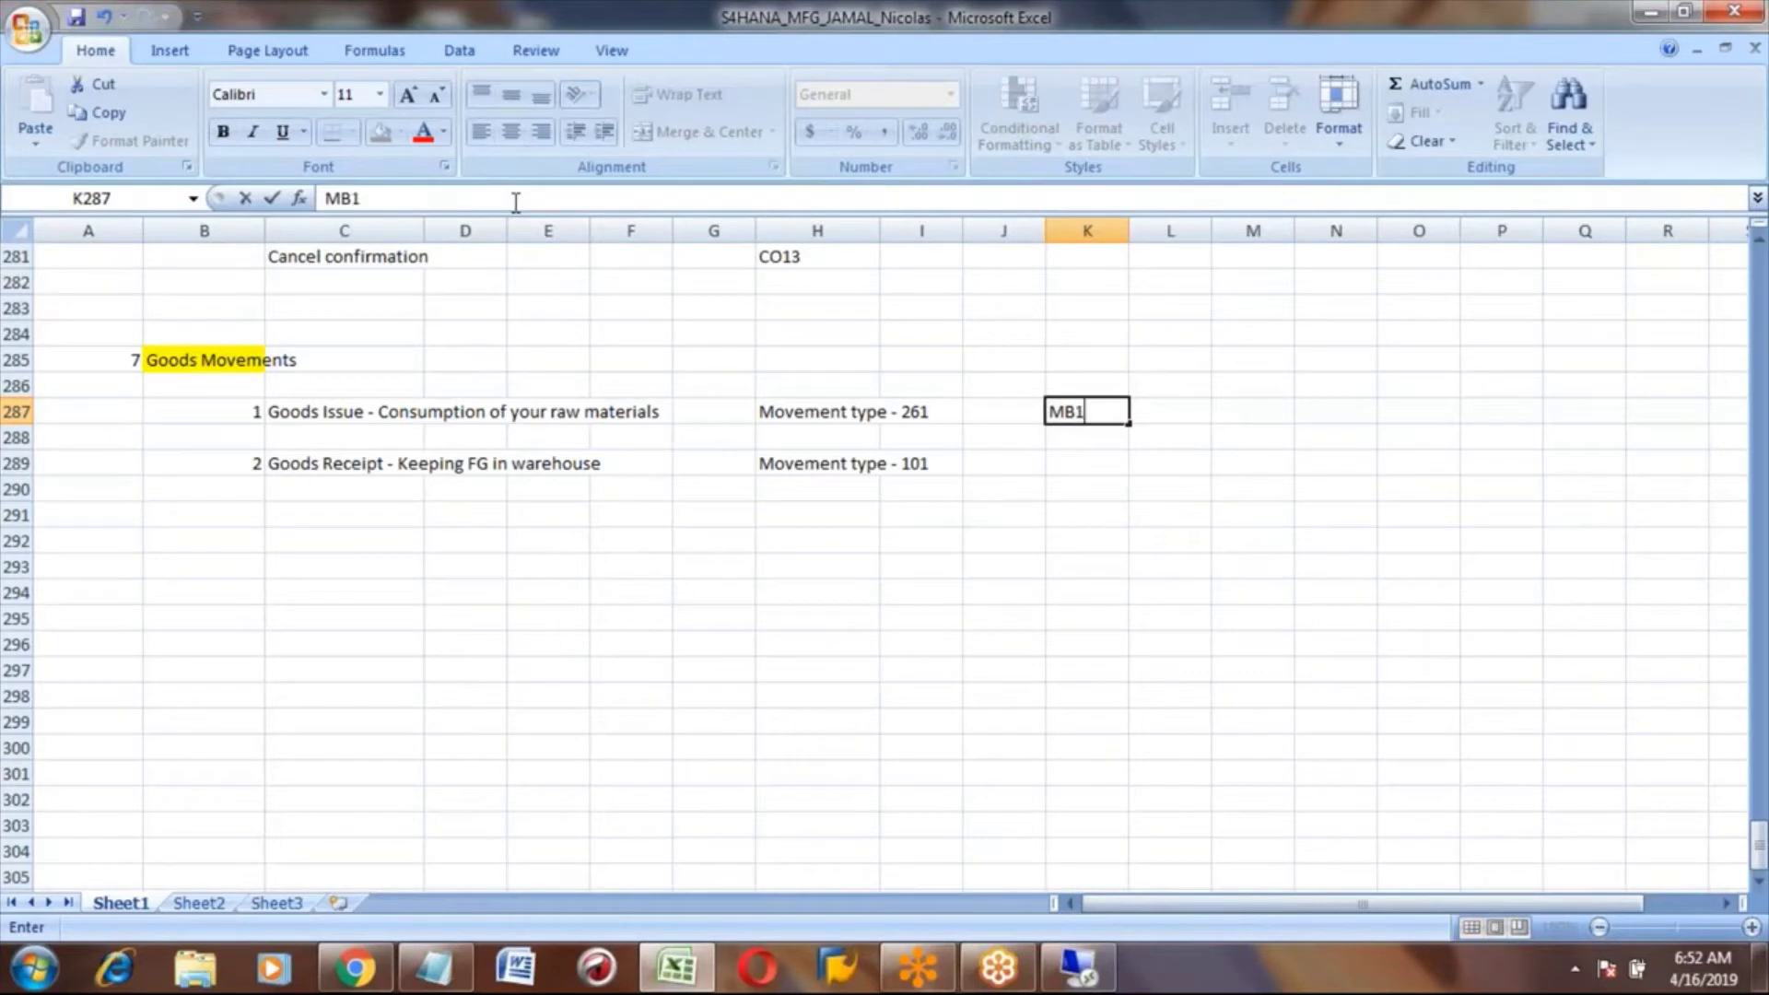
pyautogui.write('A, MB1B, ')
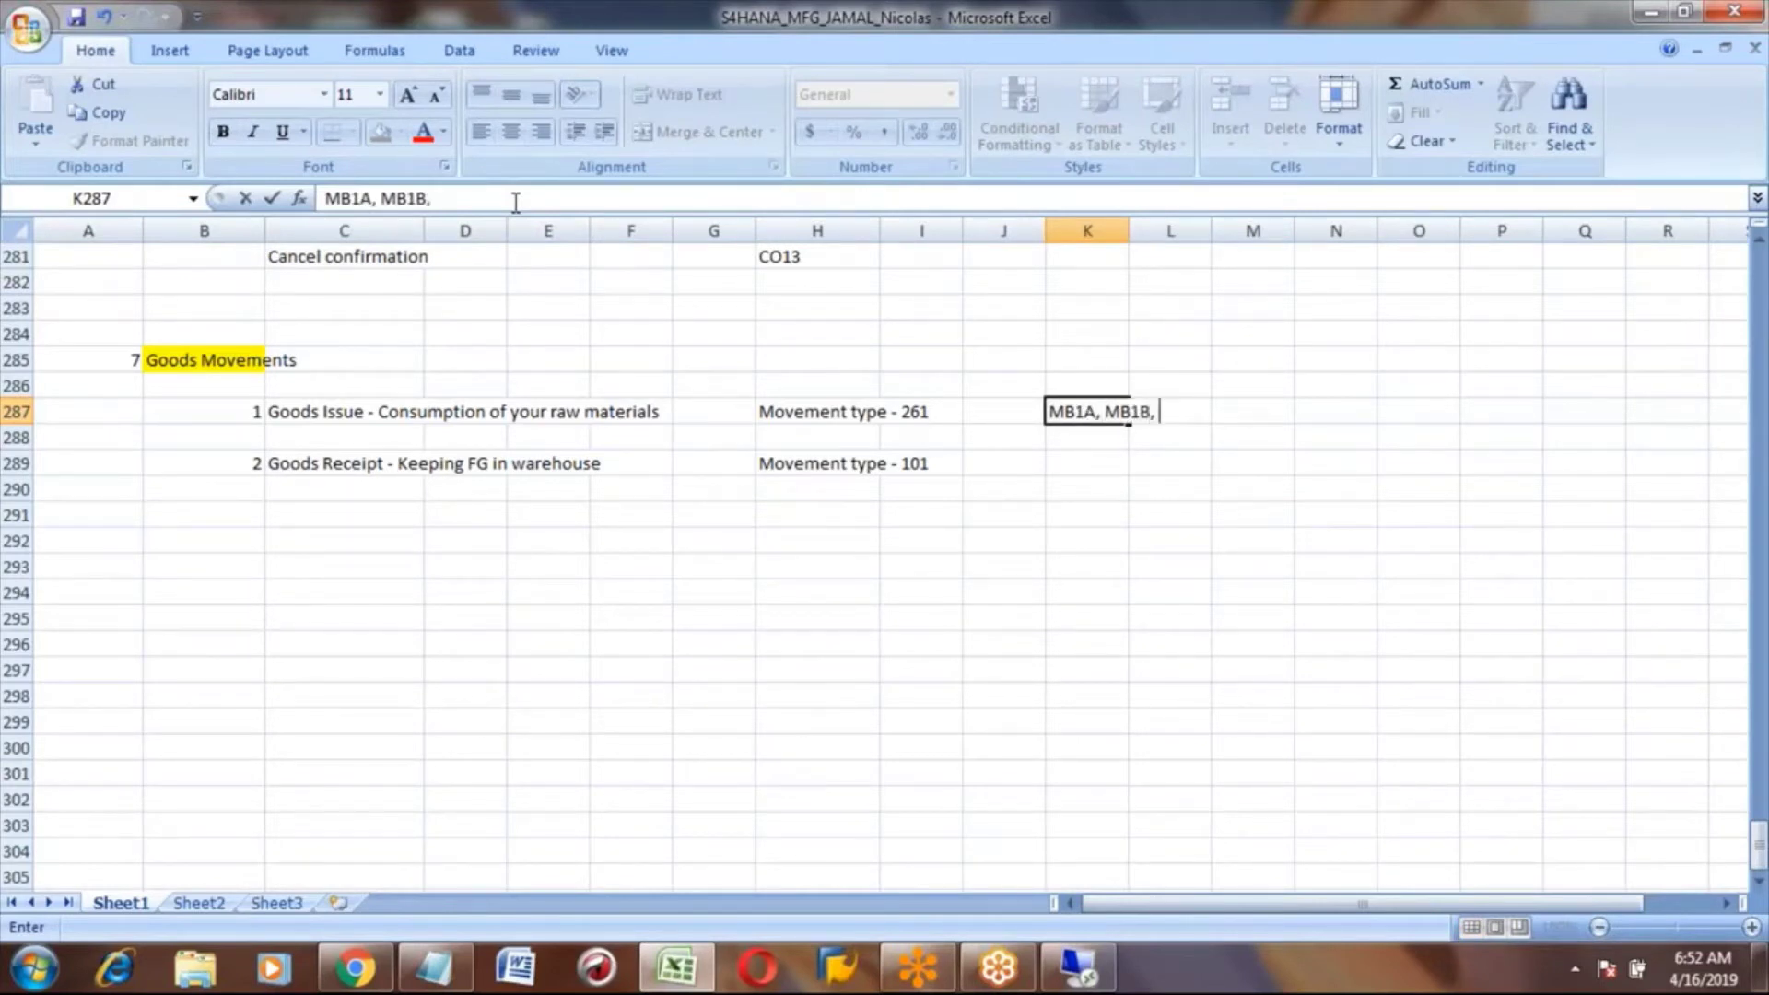
pyautogui.write('MB1C, M')
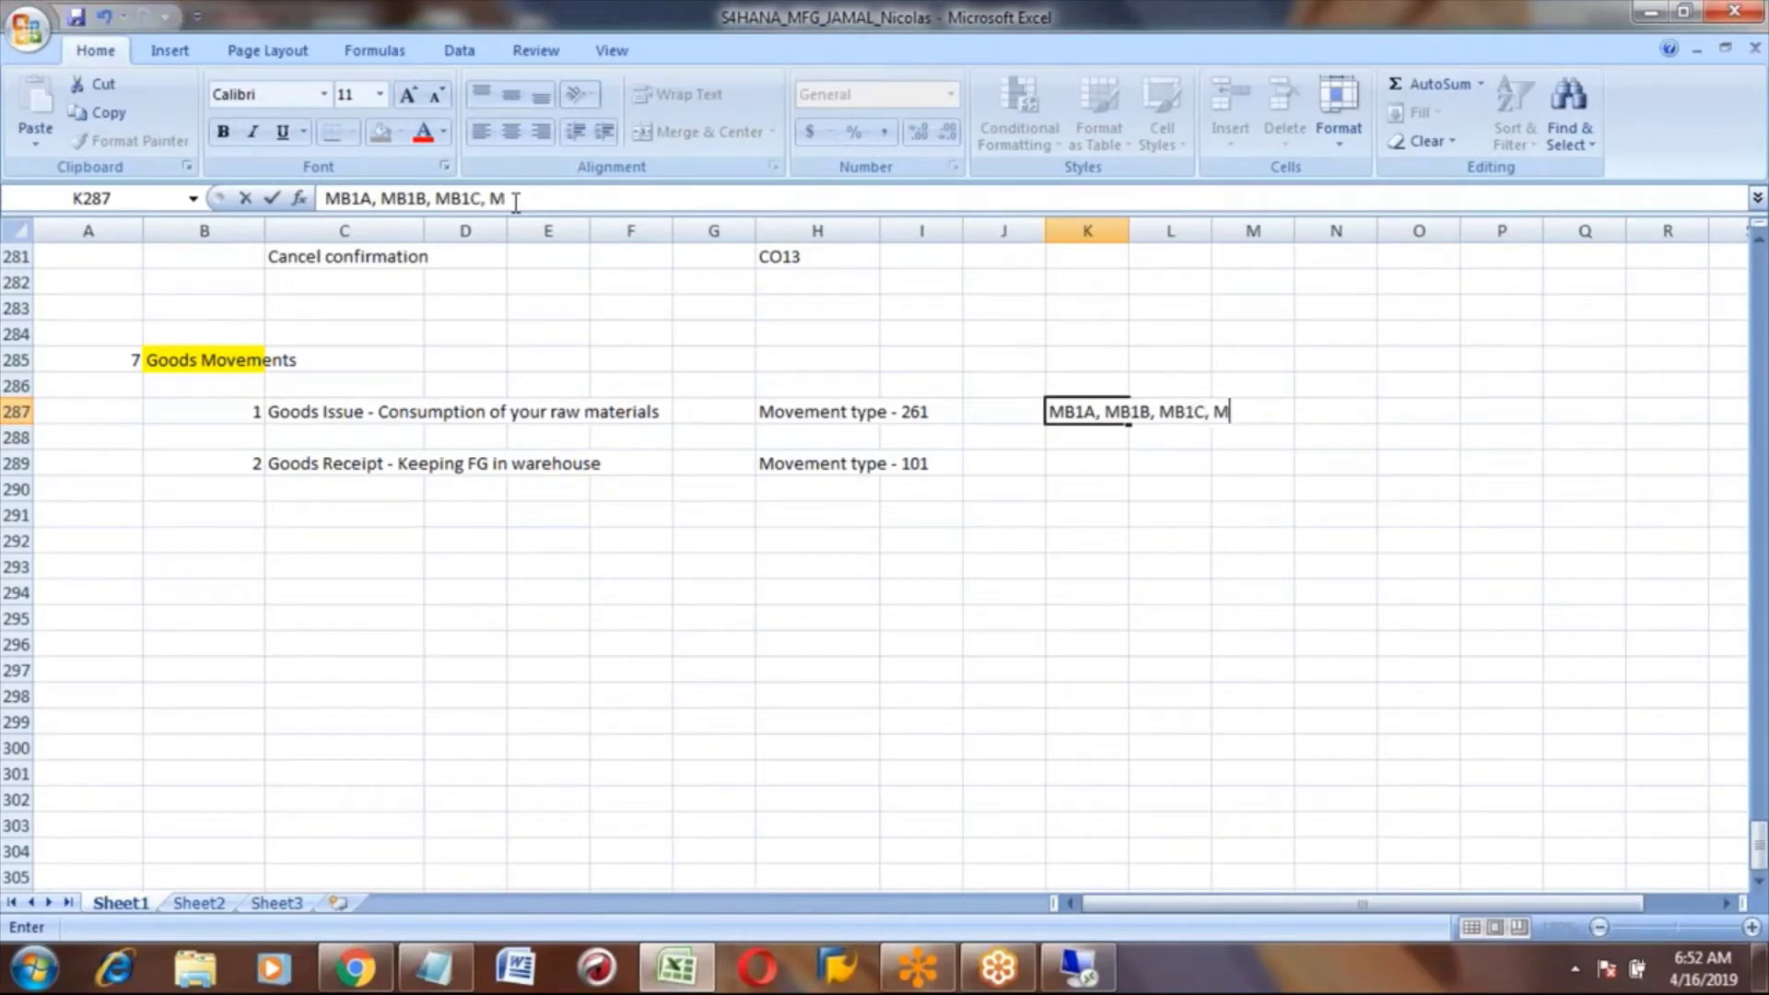
pyautogui.write('B*')
pyautogui.hotkey('ctrl', 'Return')
pyautogui.press('Return')
pyautogui.press('Up')
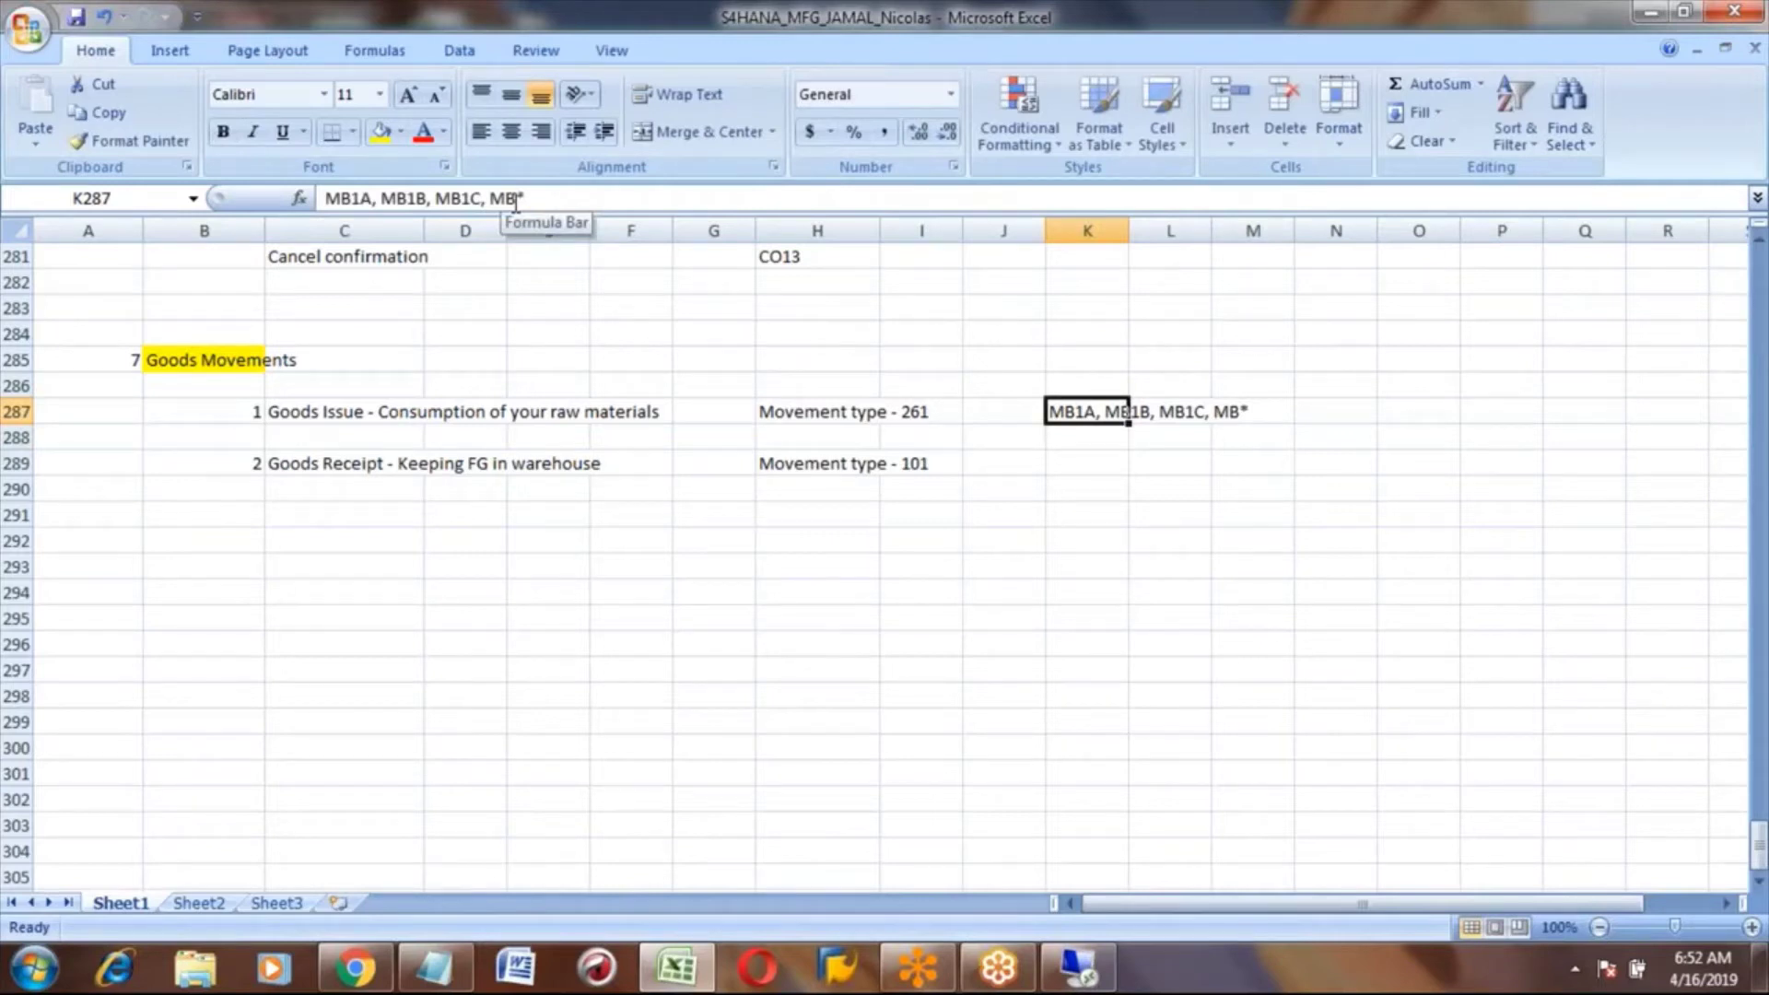
# - Enter the transaction code "MIGO" in cell K289 on the Goods Receipt row
pyautogui.press('Down')
pyautogui.press('Down')
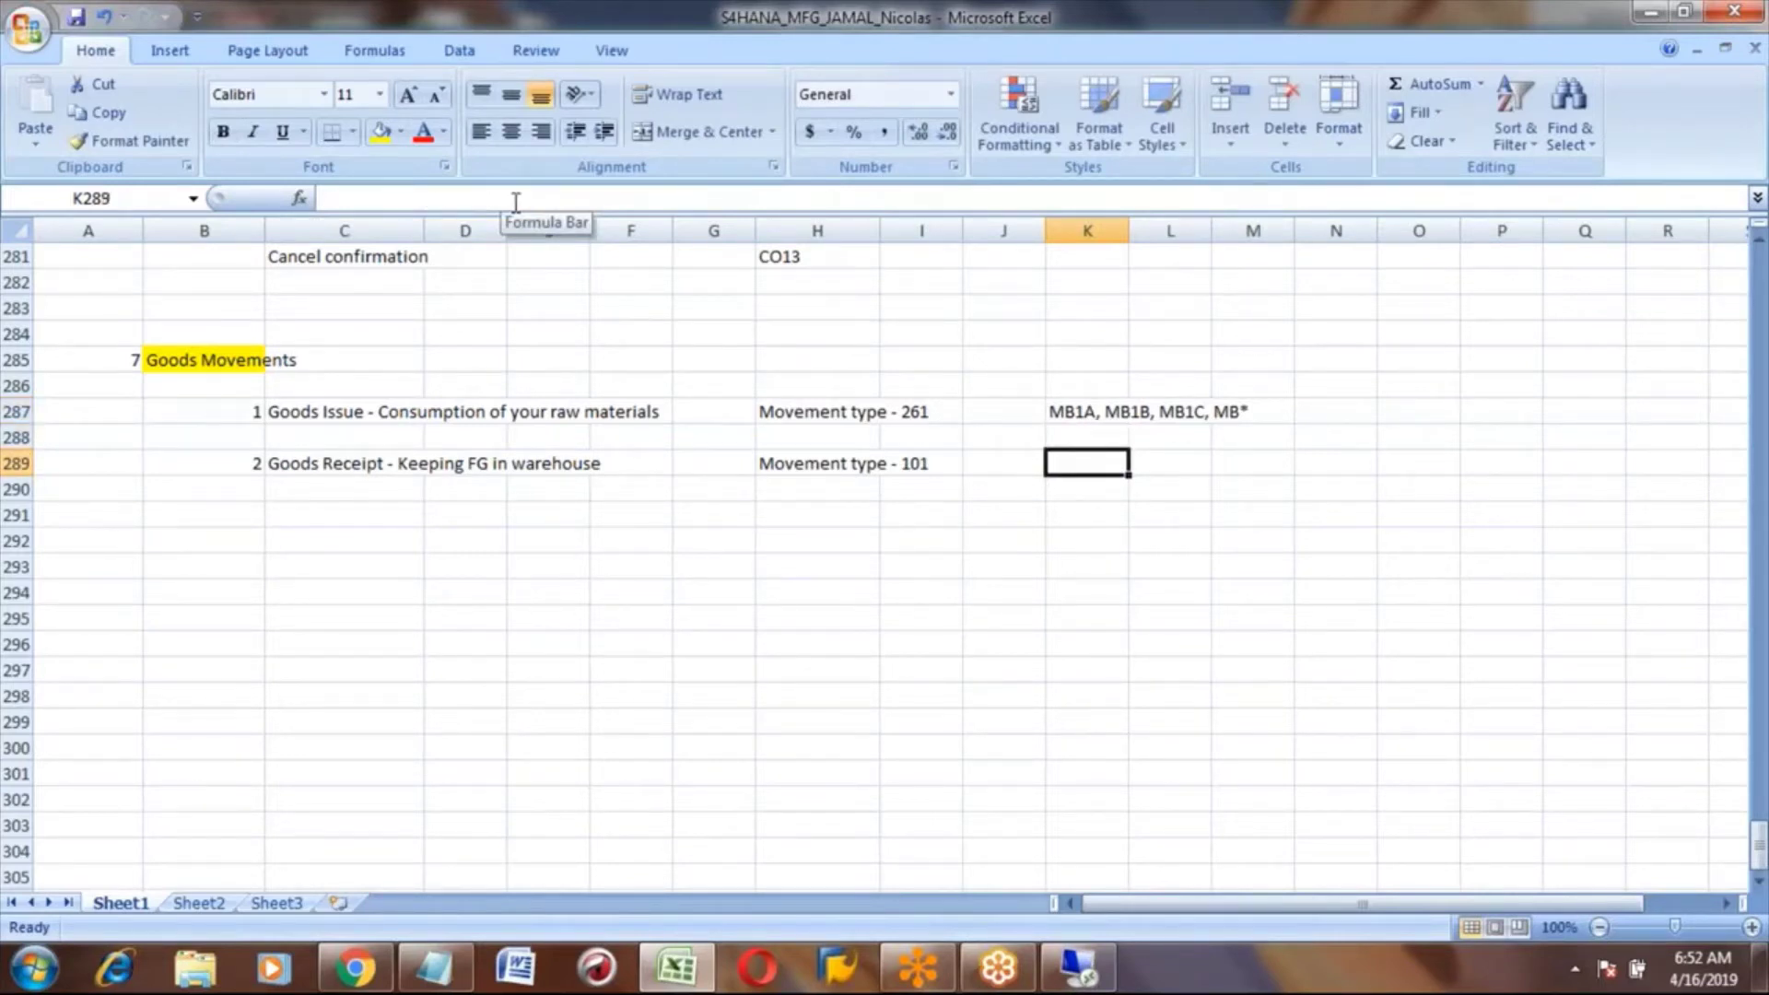
pyautogui.write('MIGO')
pyautogui.press('Return')
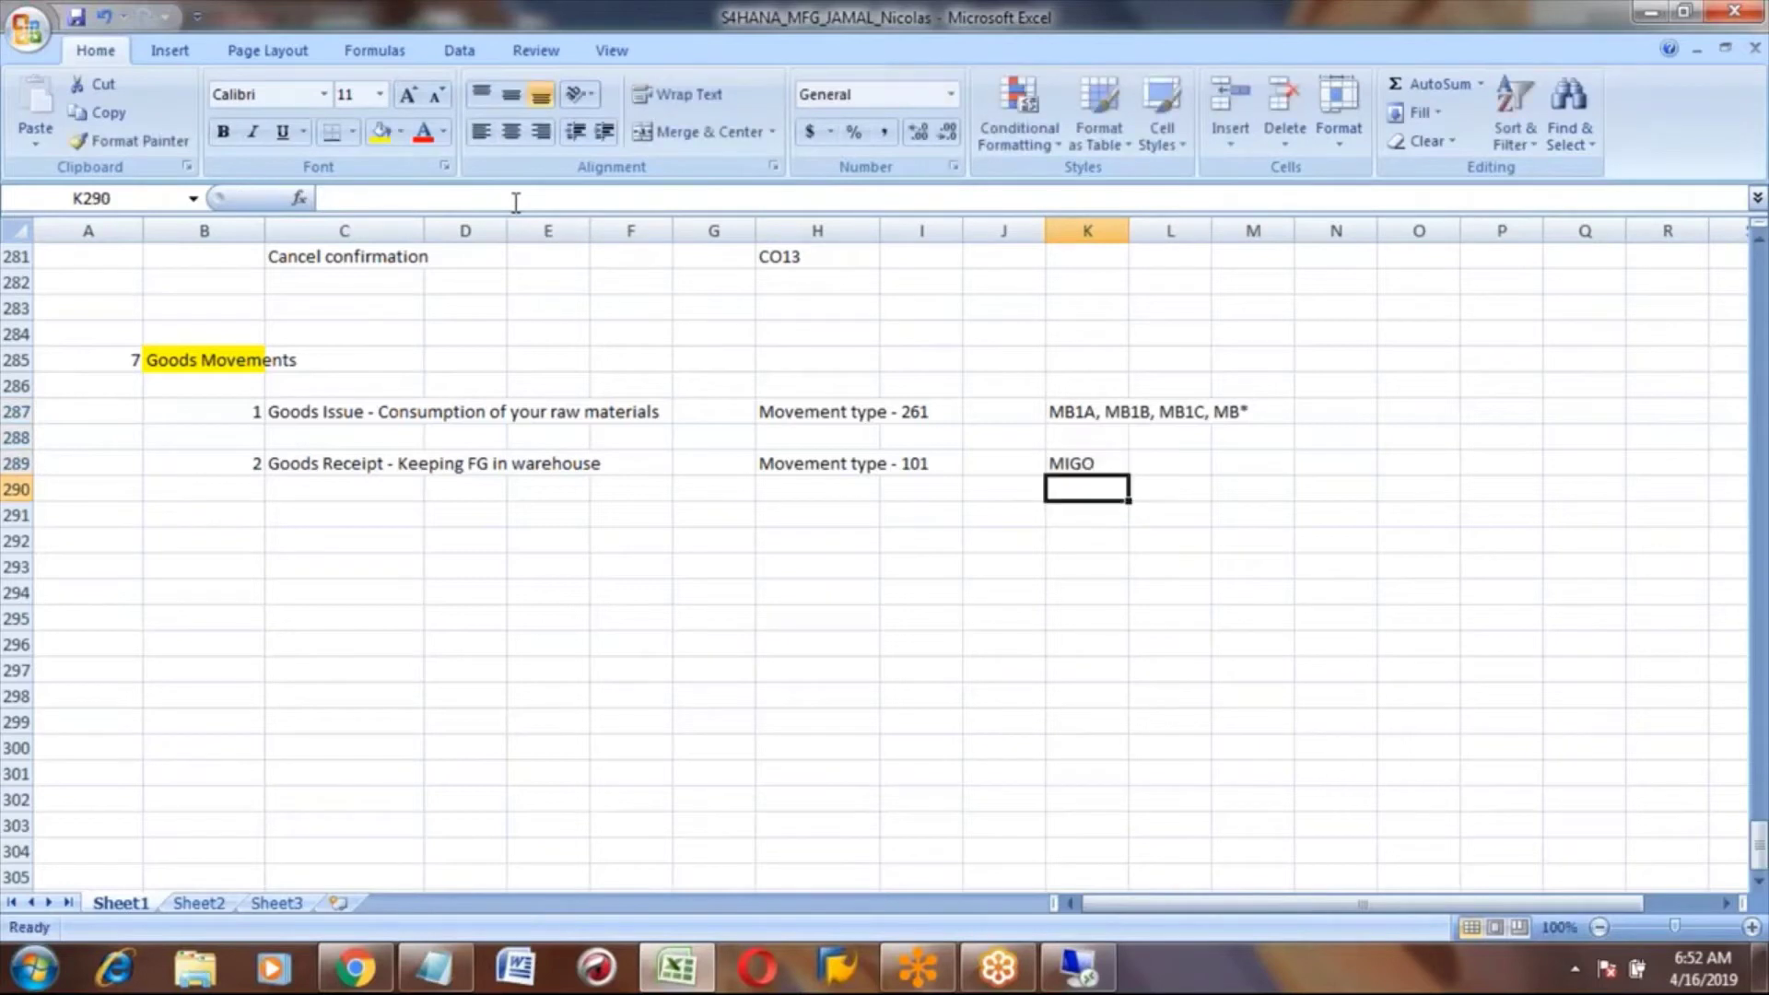
pyautogui.press('Up')
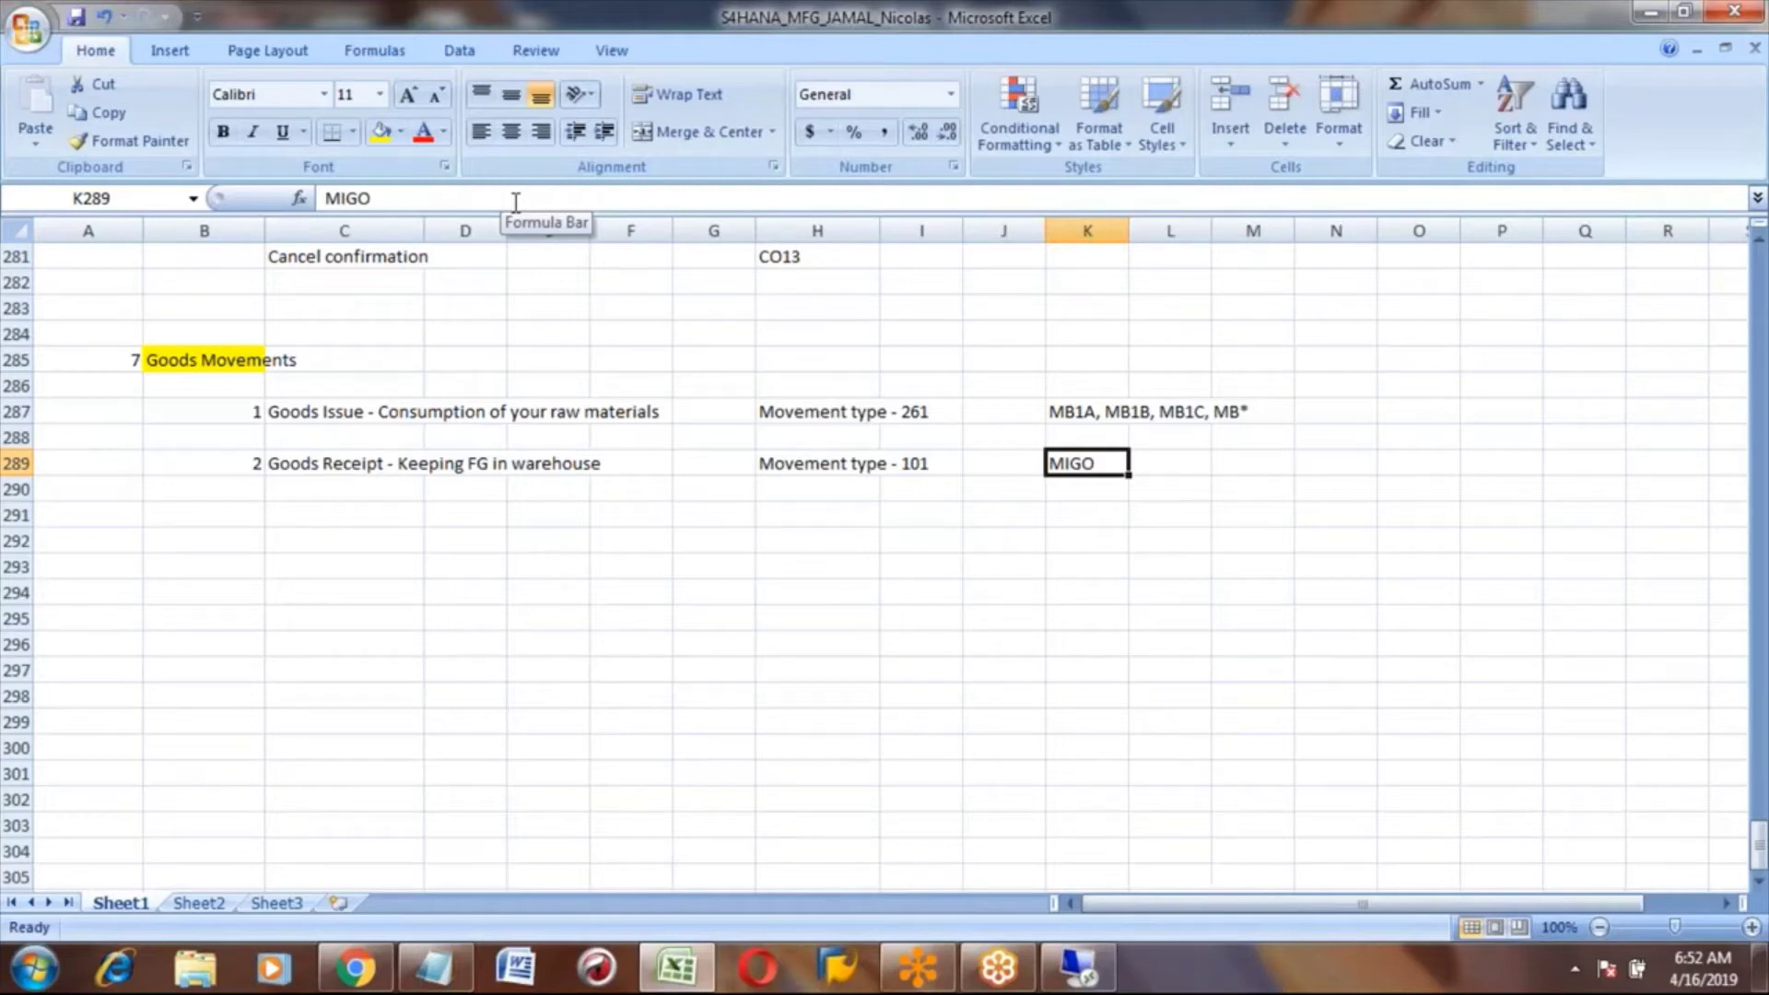
# - Review the Goods Issue and Goods Receipt rows along with their transaction codes
pyautogui.press('Up')
pyautogui.press('Up')
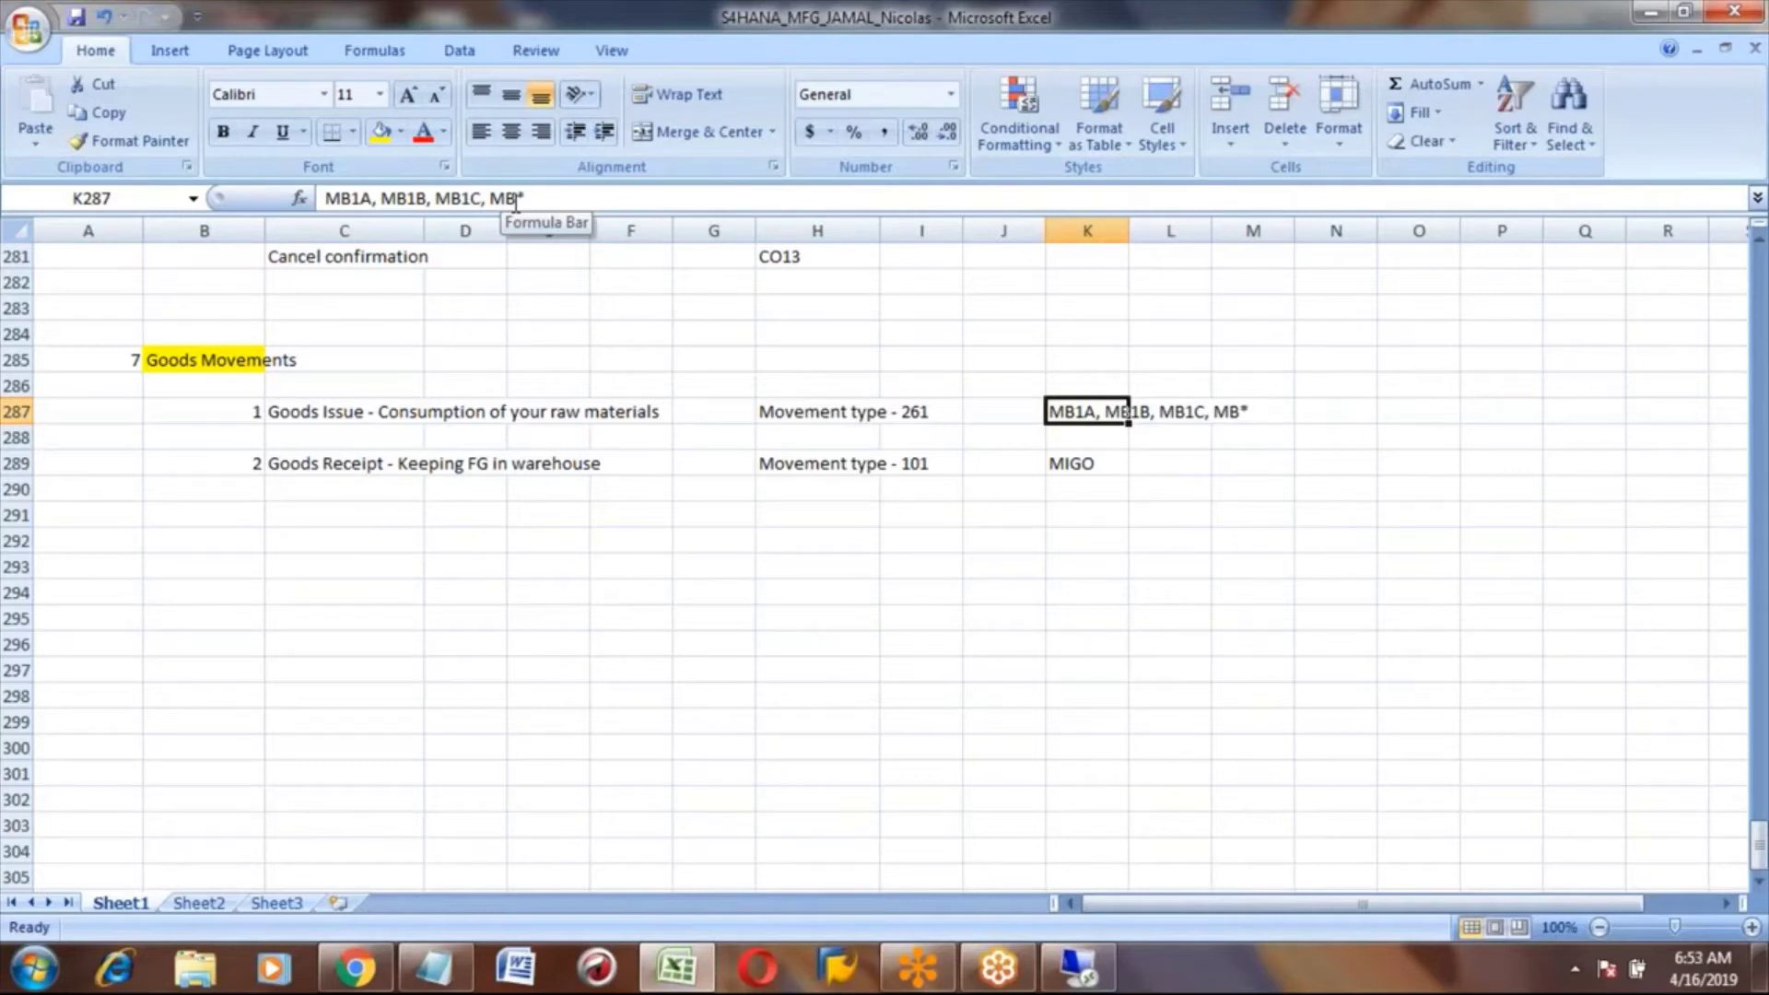
pyautogui.press('Down')
pyautogui.press('Down')
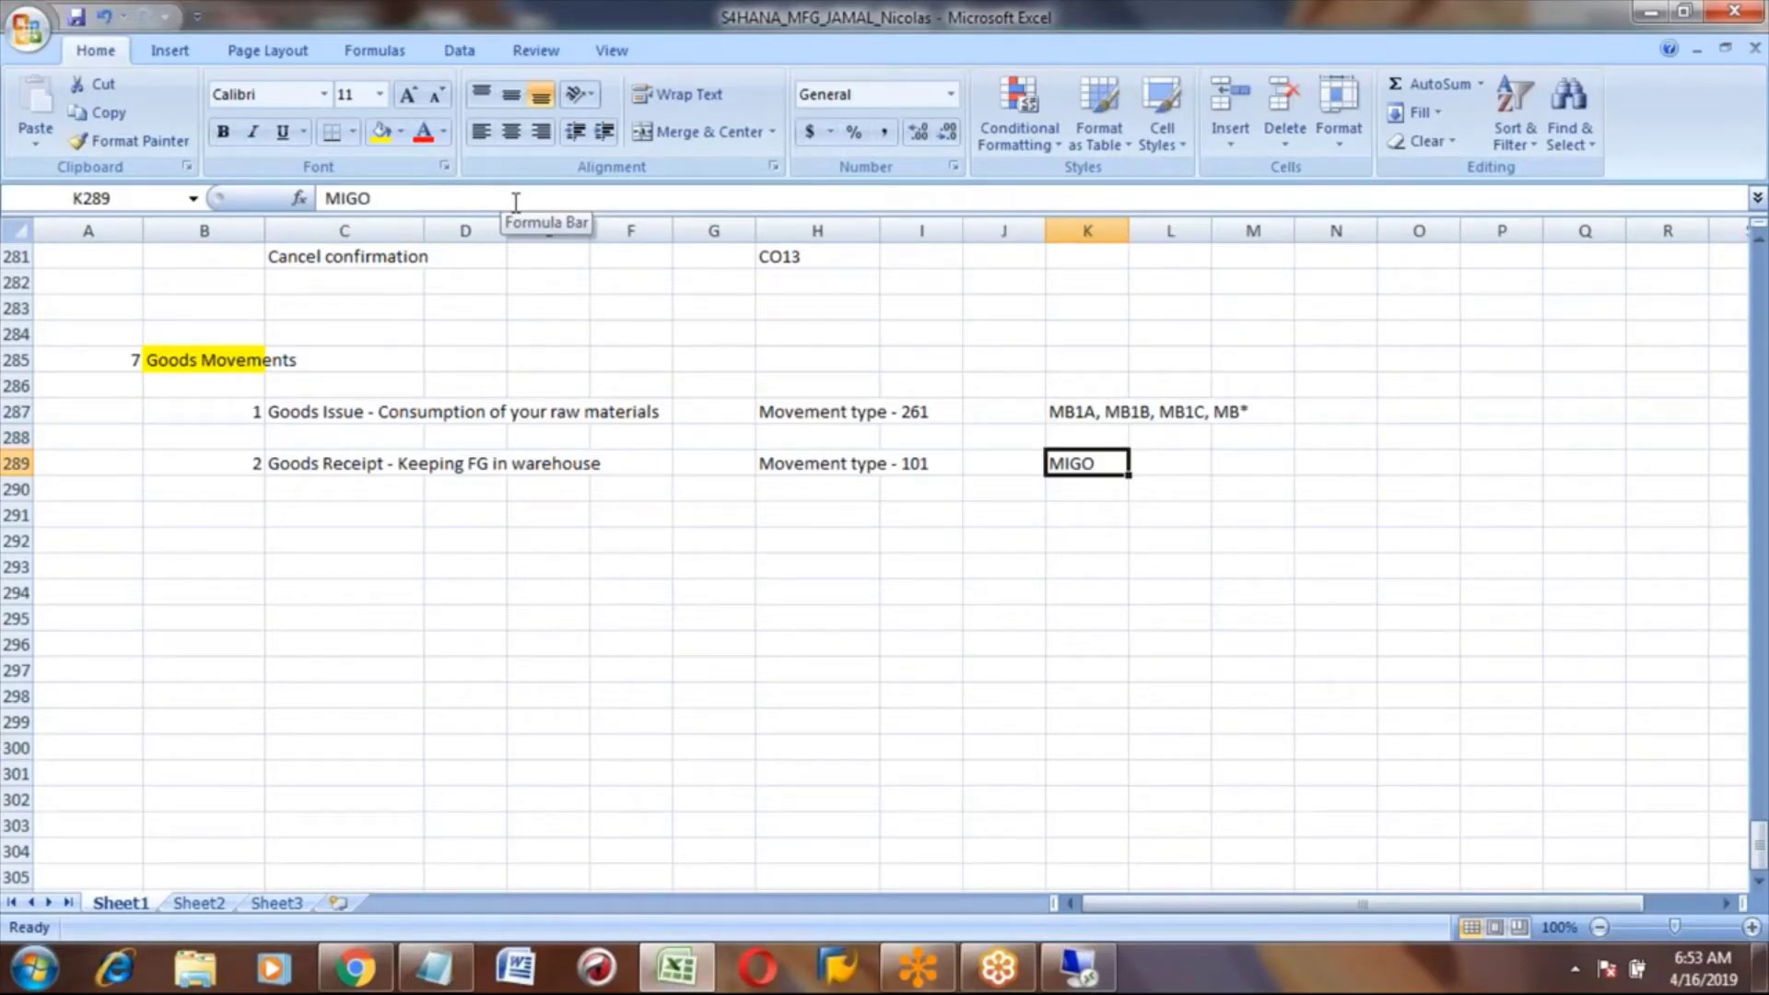
pyautogui.press('Up')
pyautogui.press('Up')
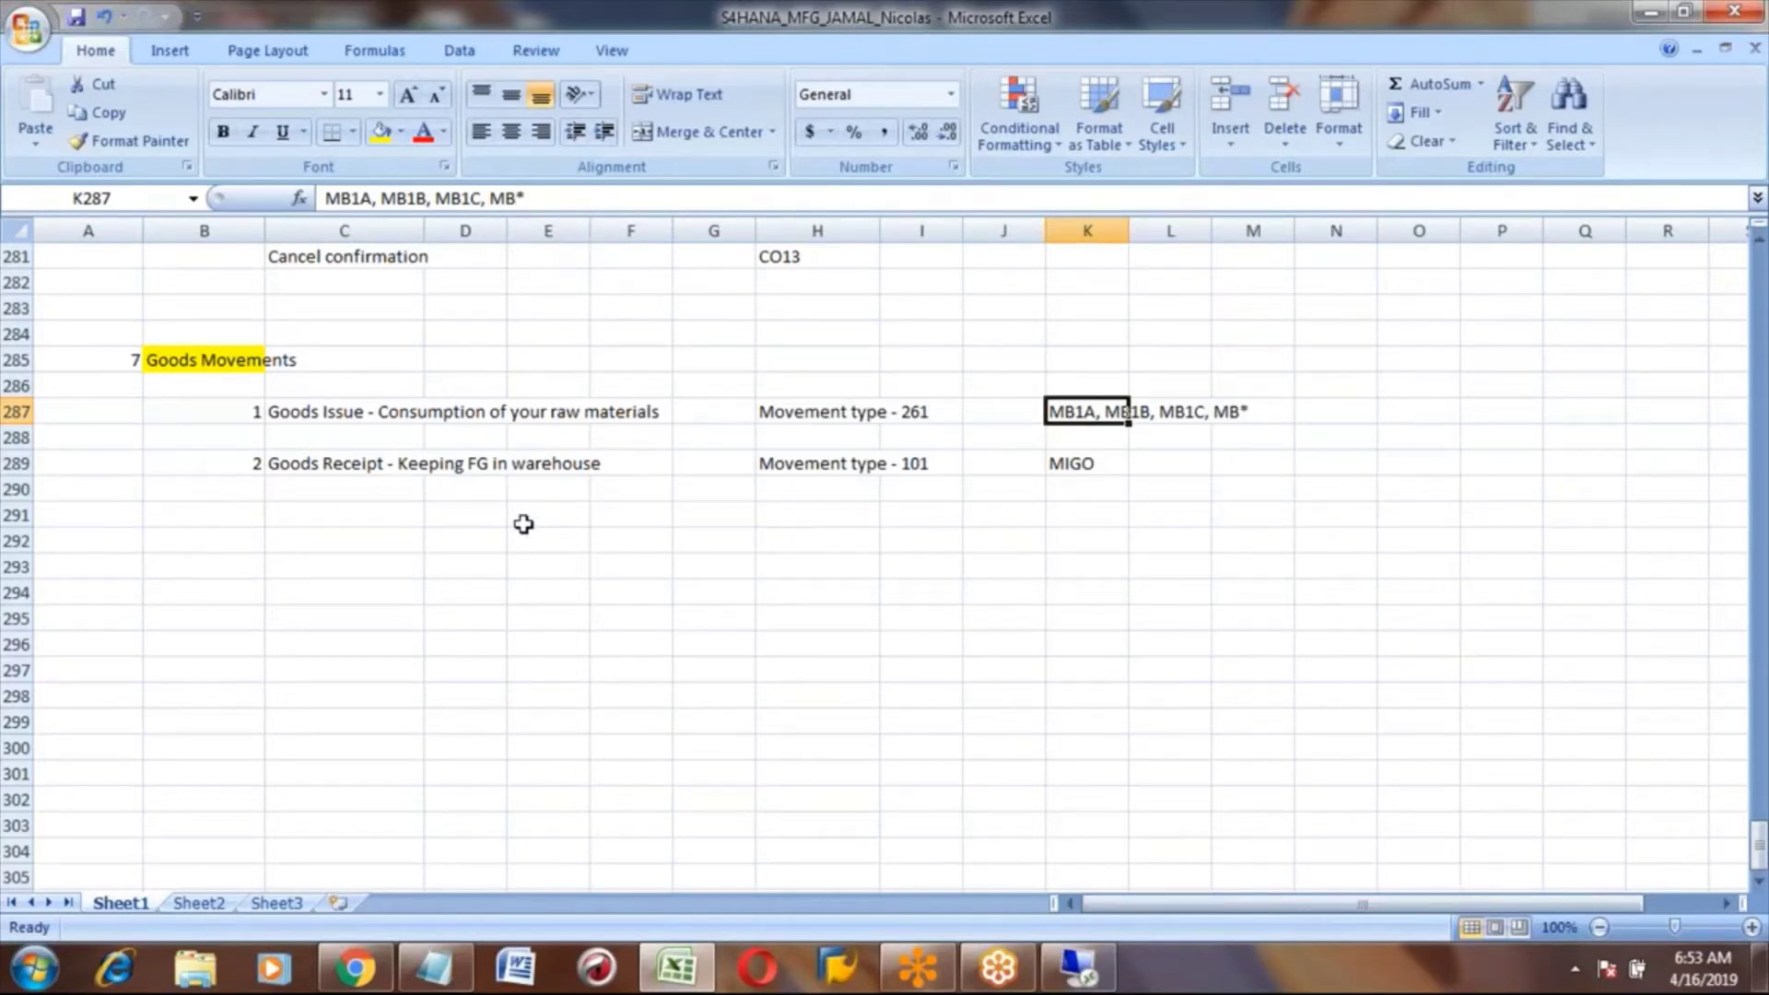
pyautogui.click(293, 416)
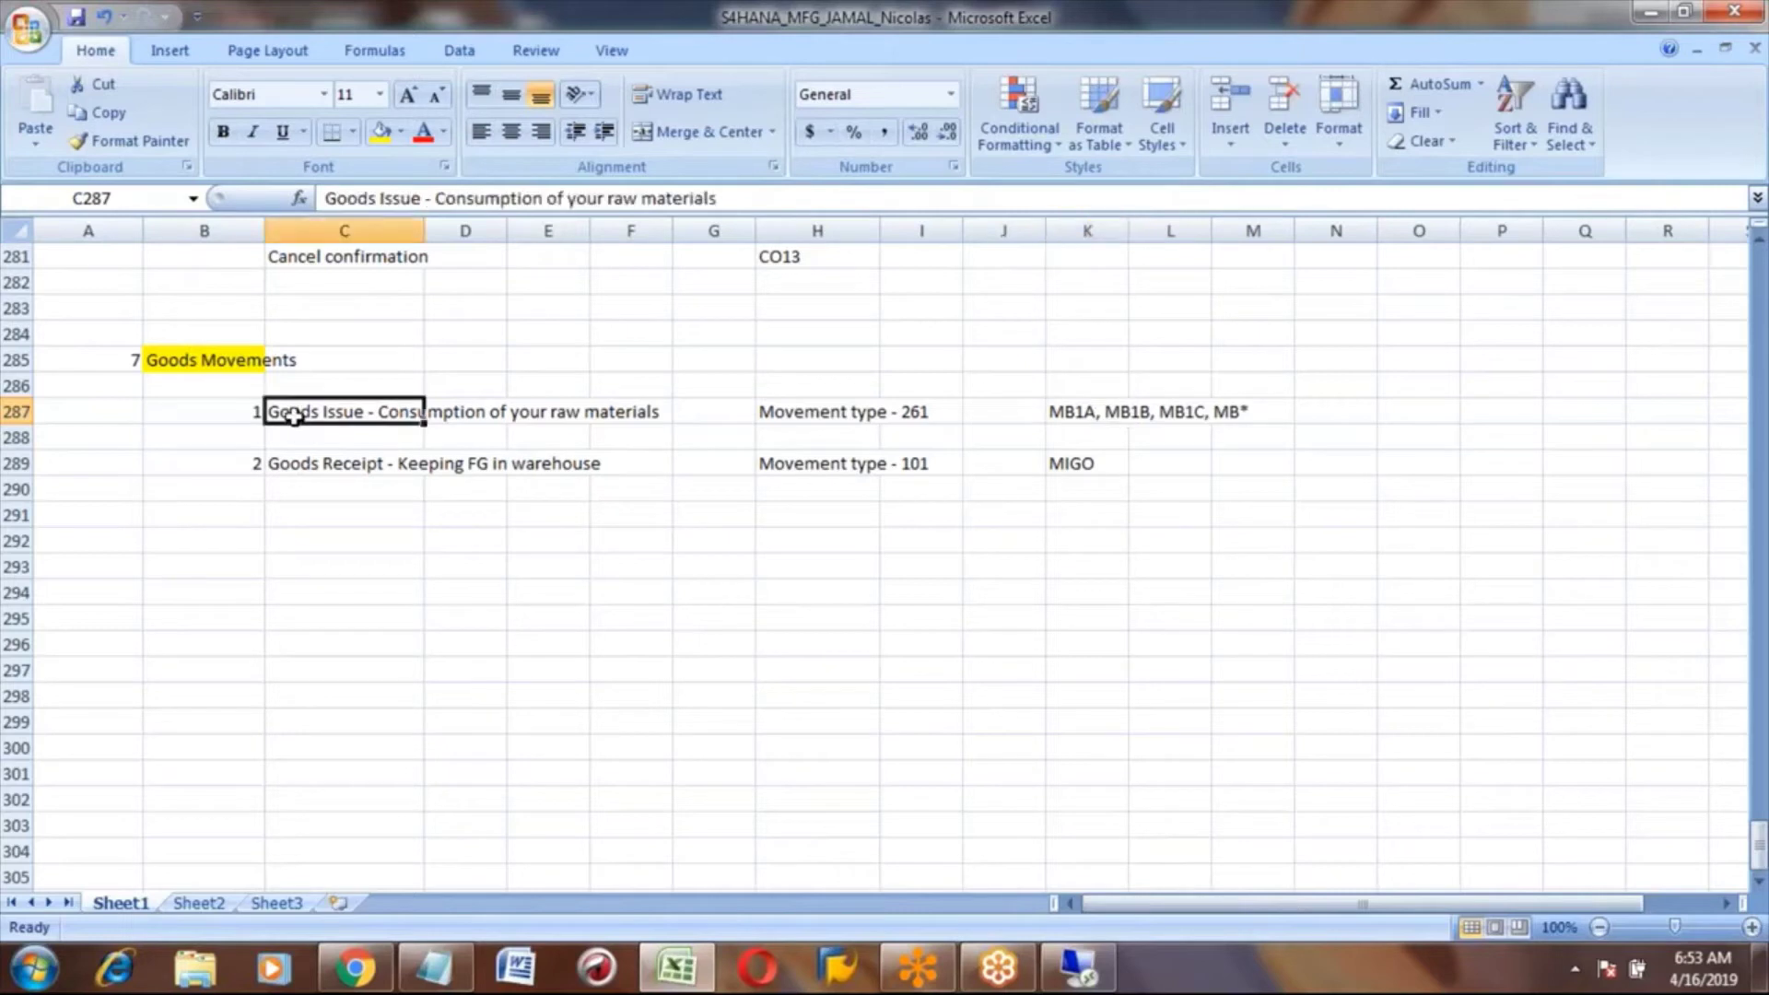
pyautogui.click(333, 464)
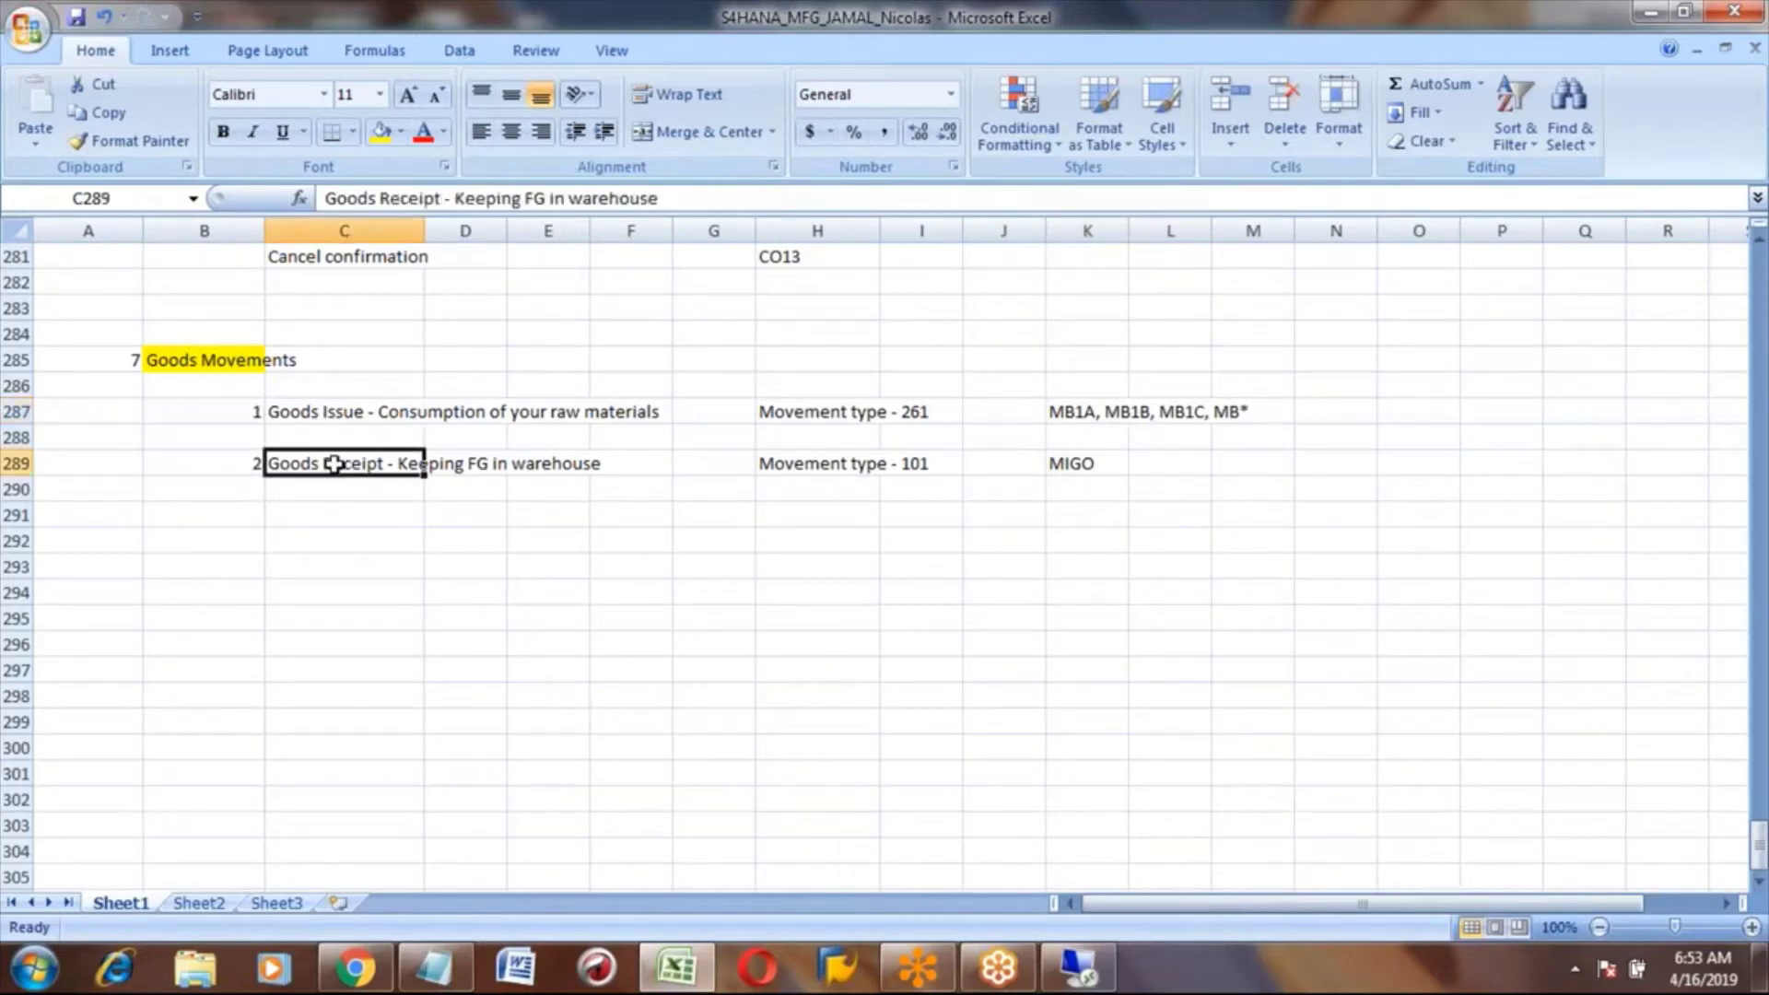
pyautogui.click(327, 412)
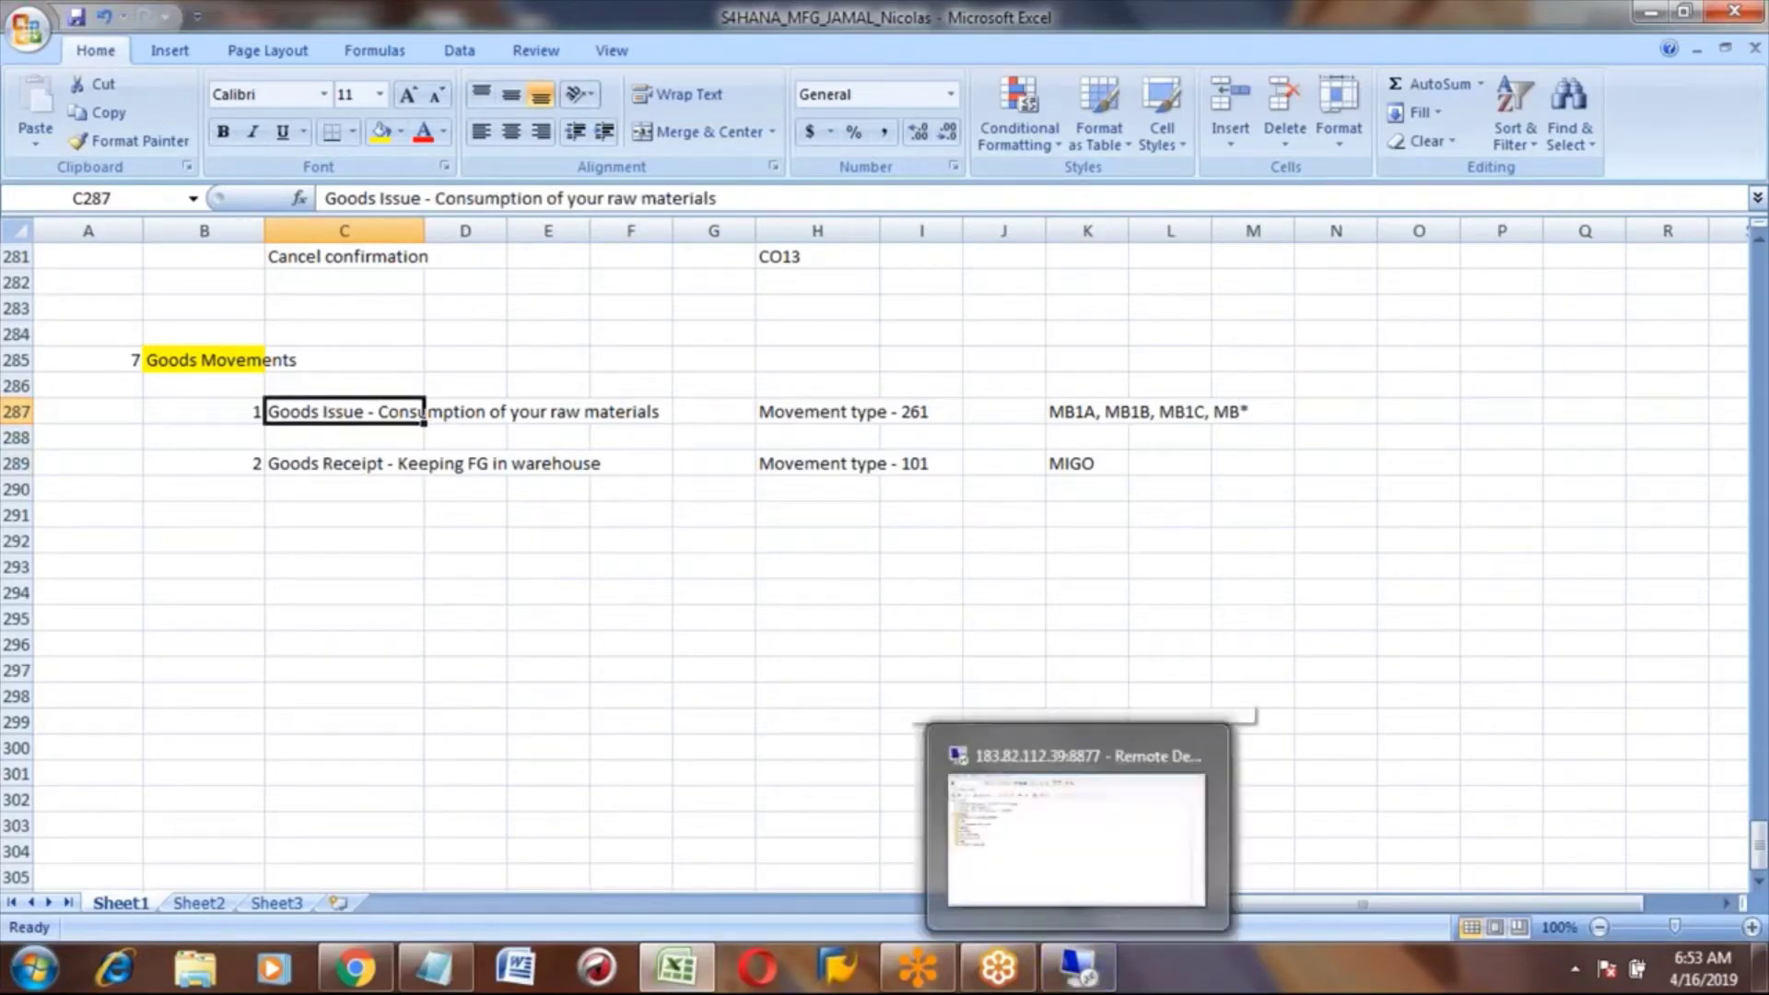
pyautogui.click(298, 519)
pyautogui.click(306, 407)
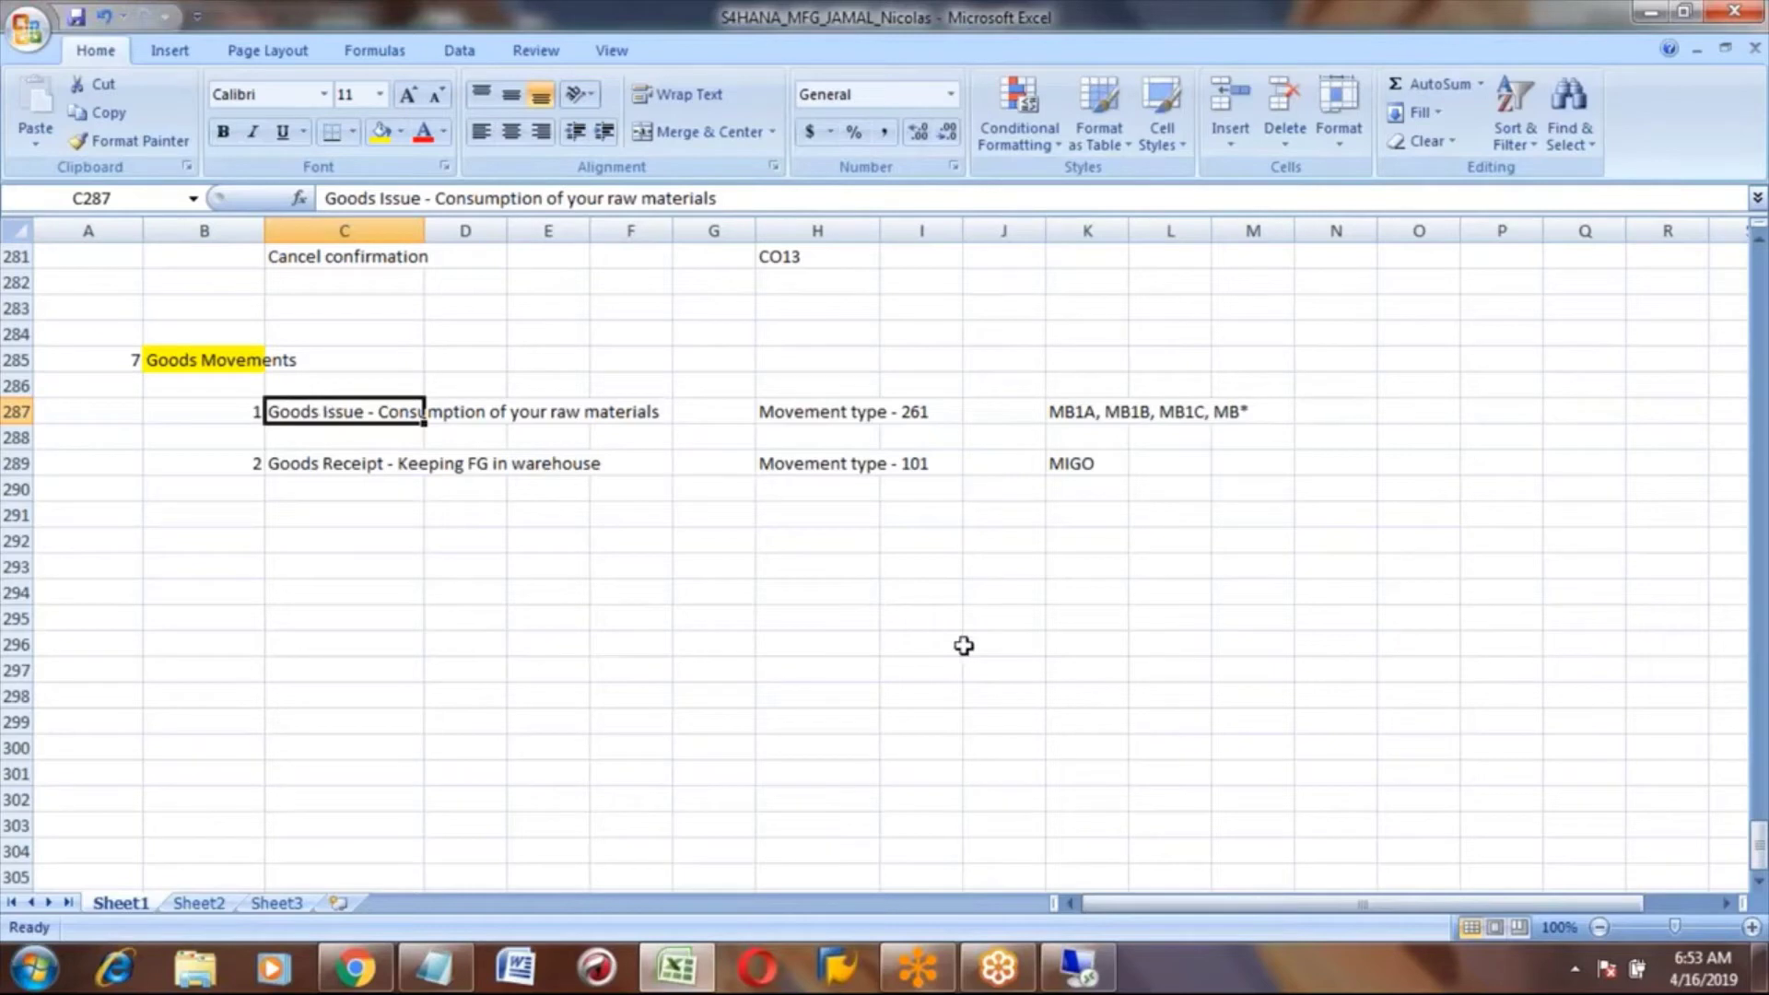
# - Switch to SAP in the Remote Desktop session and start transaction md04 for the stock/requirements list
pyautogui.click(1078, 972)
pyautogui.click(181, 96)
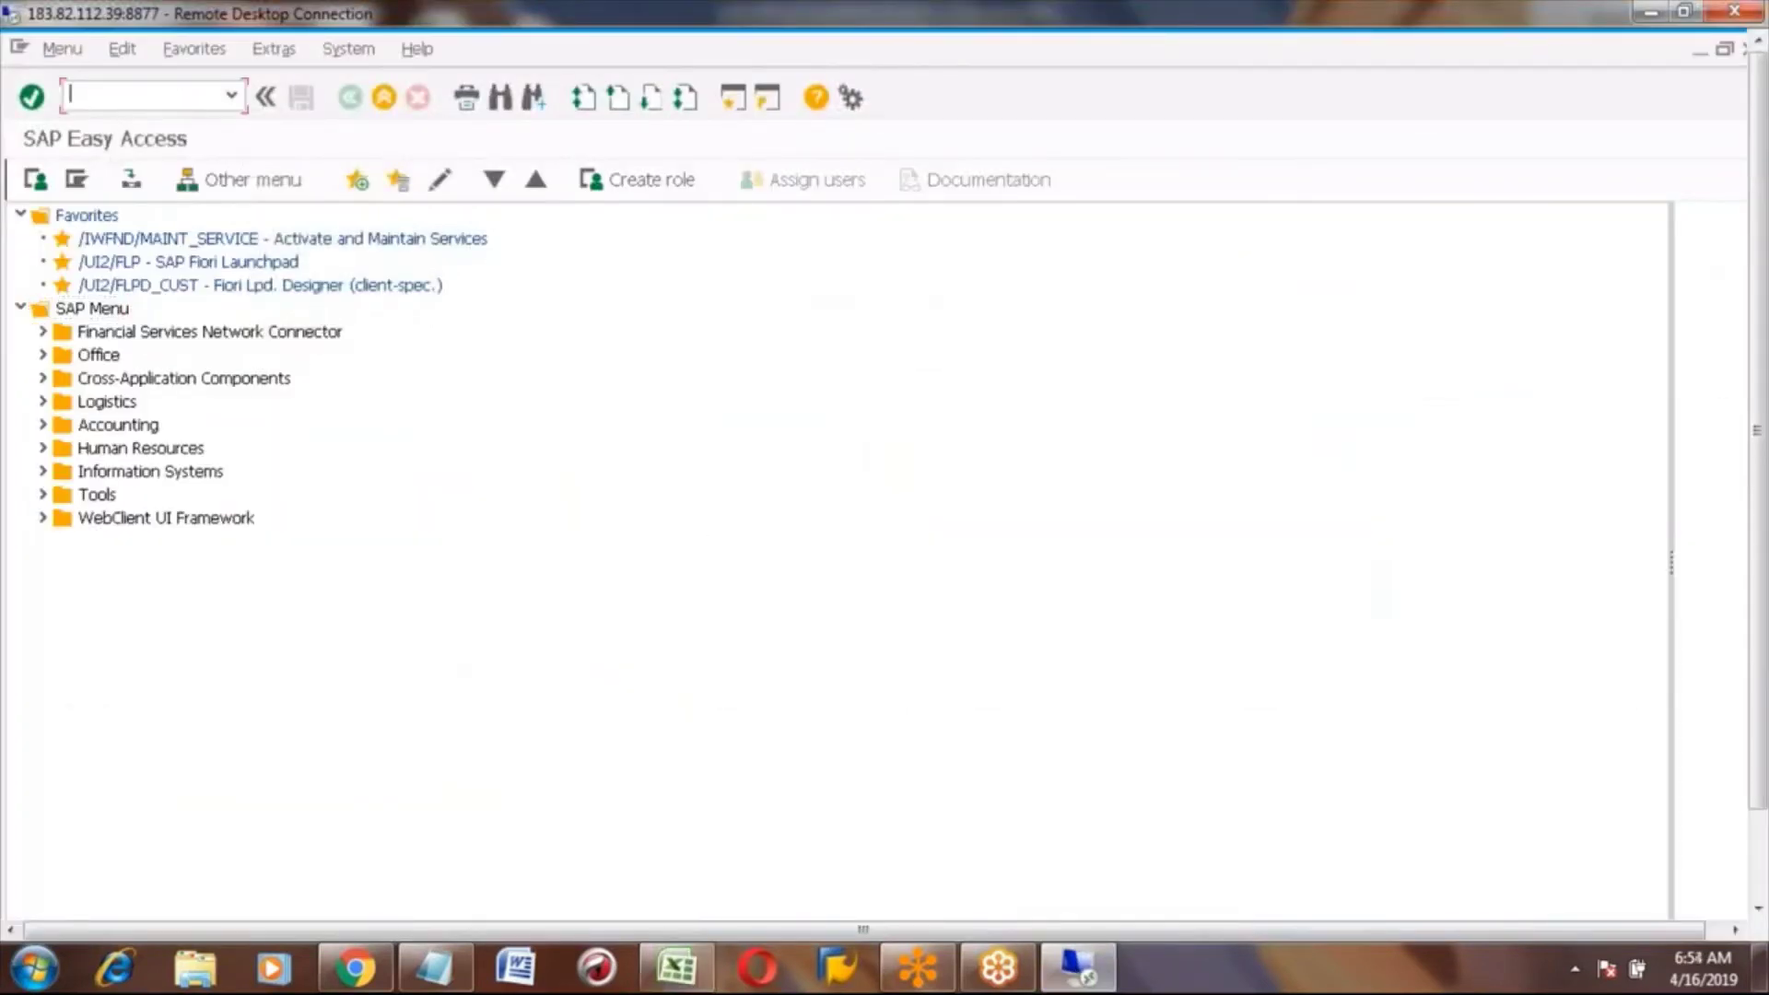
pyautogui.write('md04')
pyautogui.press('Return')
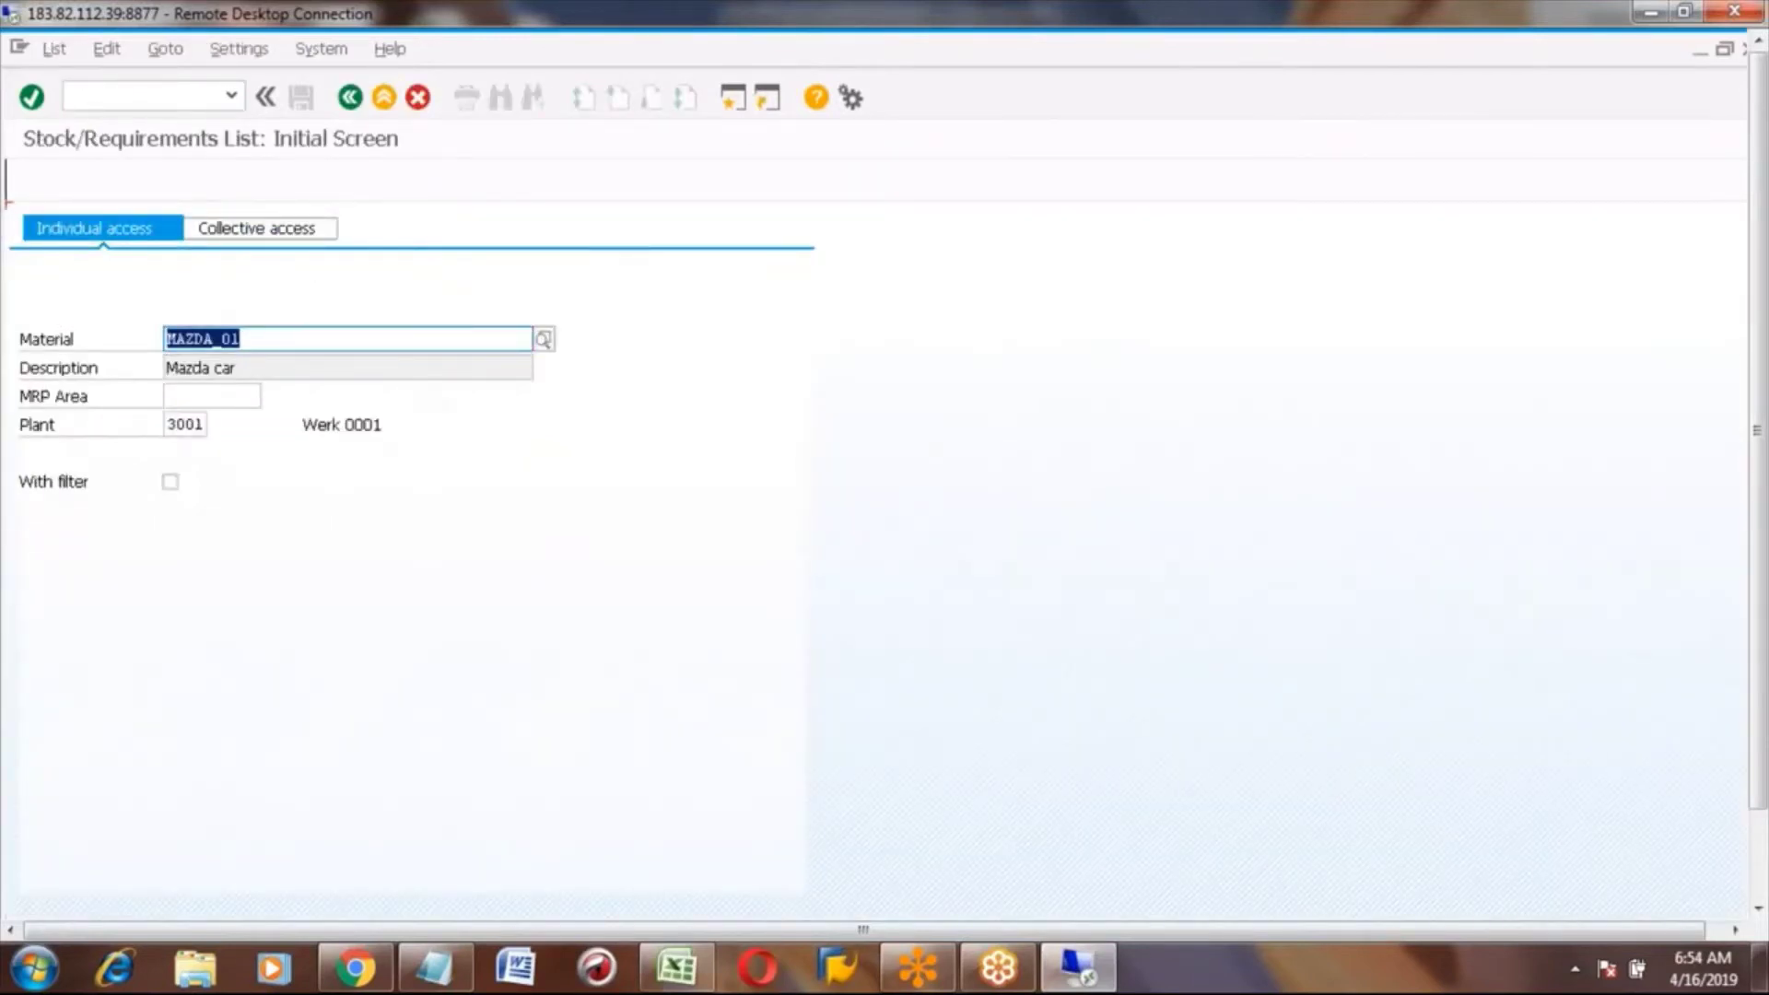
# - Display the stock/requirements list for material HONDA_TYRE in plant 3001
pyautogui.write('hond')
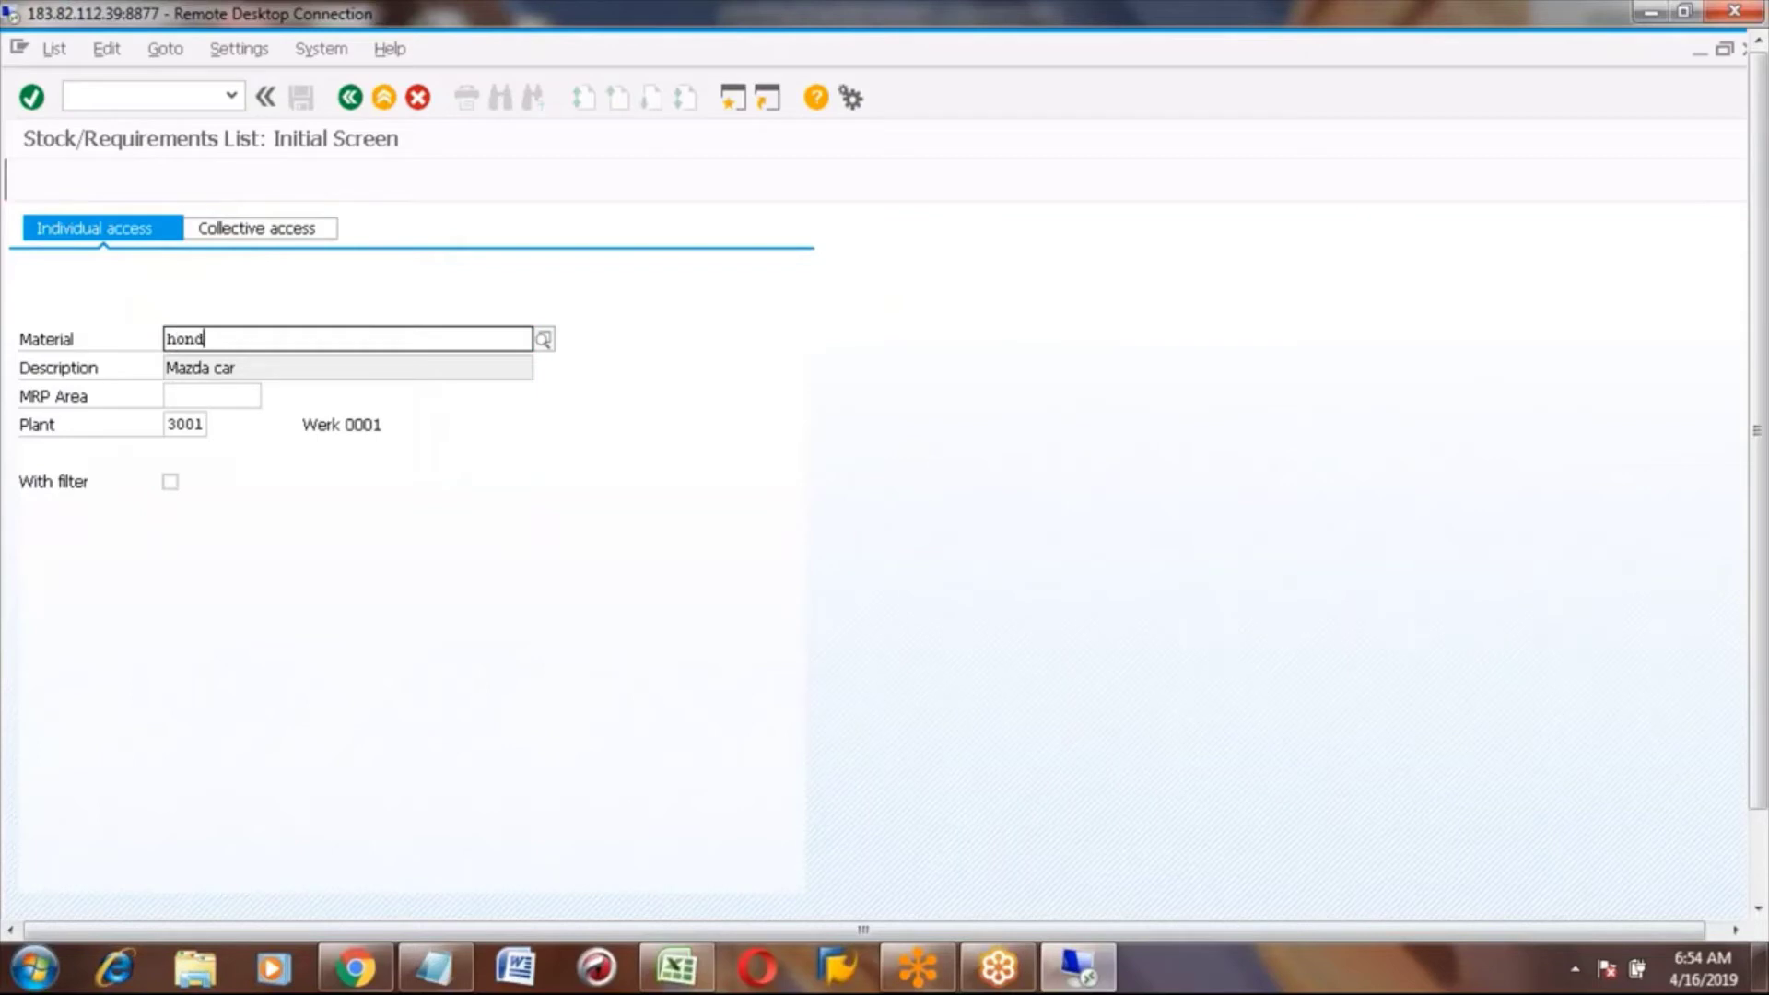
pyautogui.write('a_')
pyautogui.press('Down')
pyautogui.press('Down')
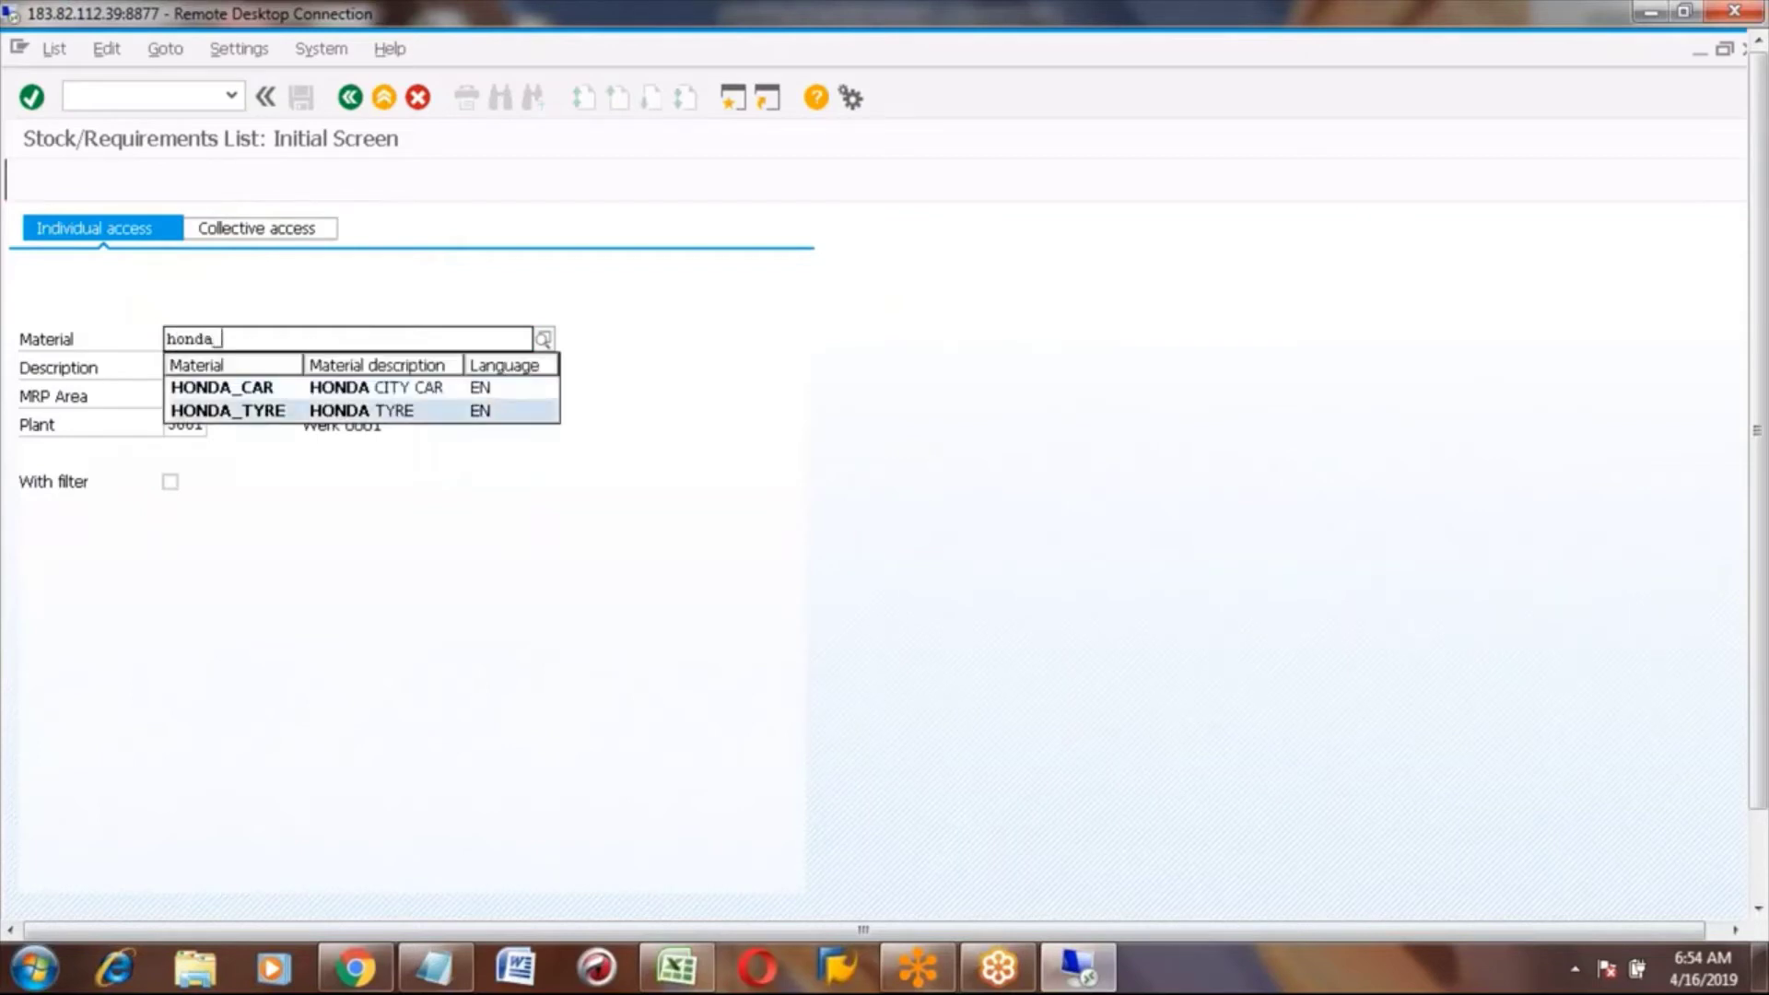
pyautogui.press('Return')
pyautogui.press('Return')
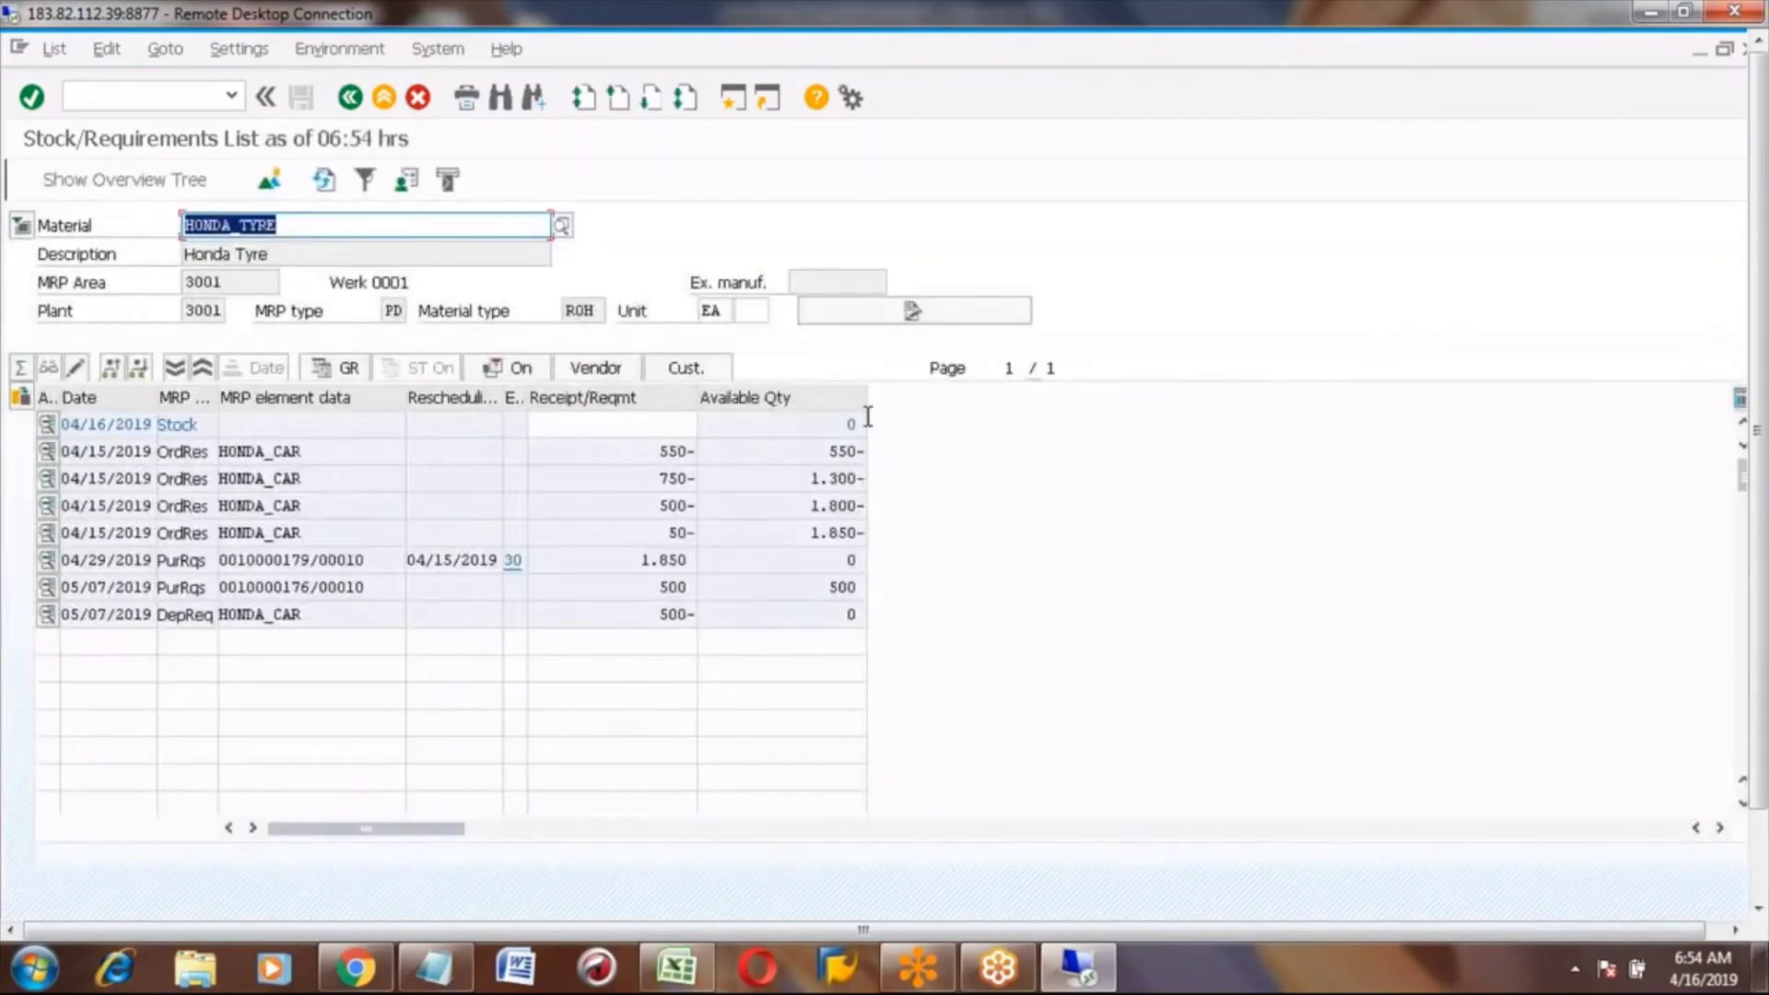
# - Check the available quantity on the Stock line for HONDA_TYRE
pyautogui.click(835, 431)
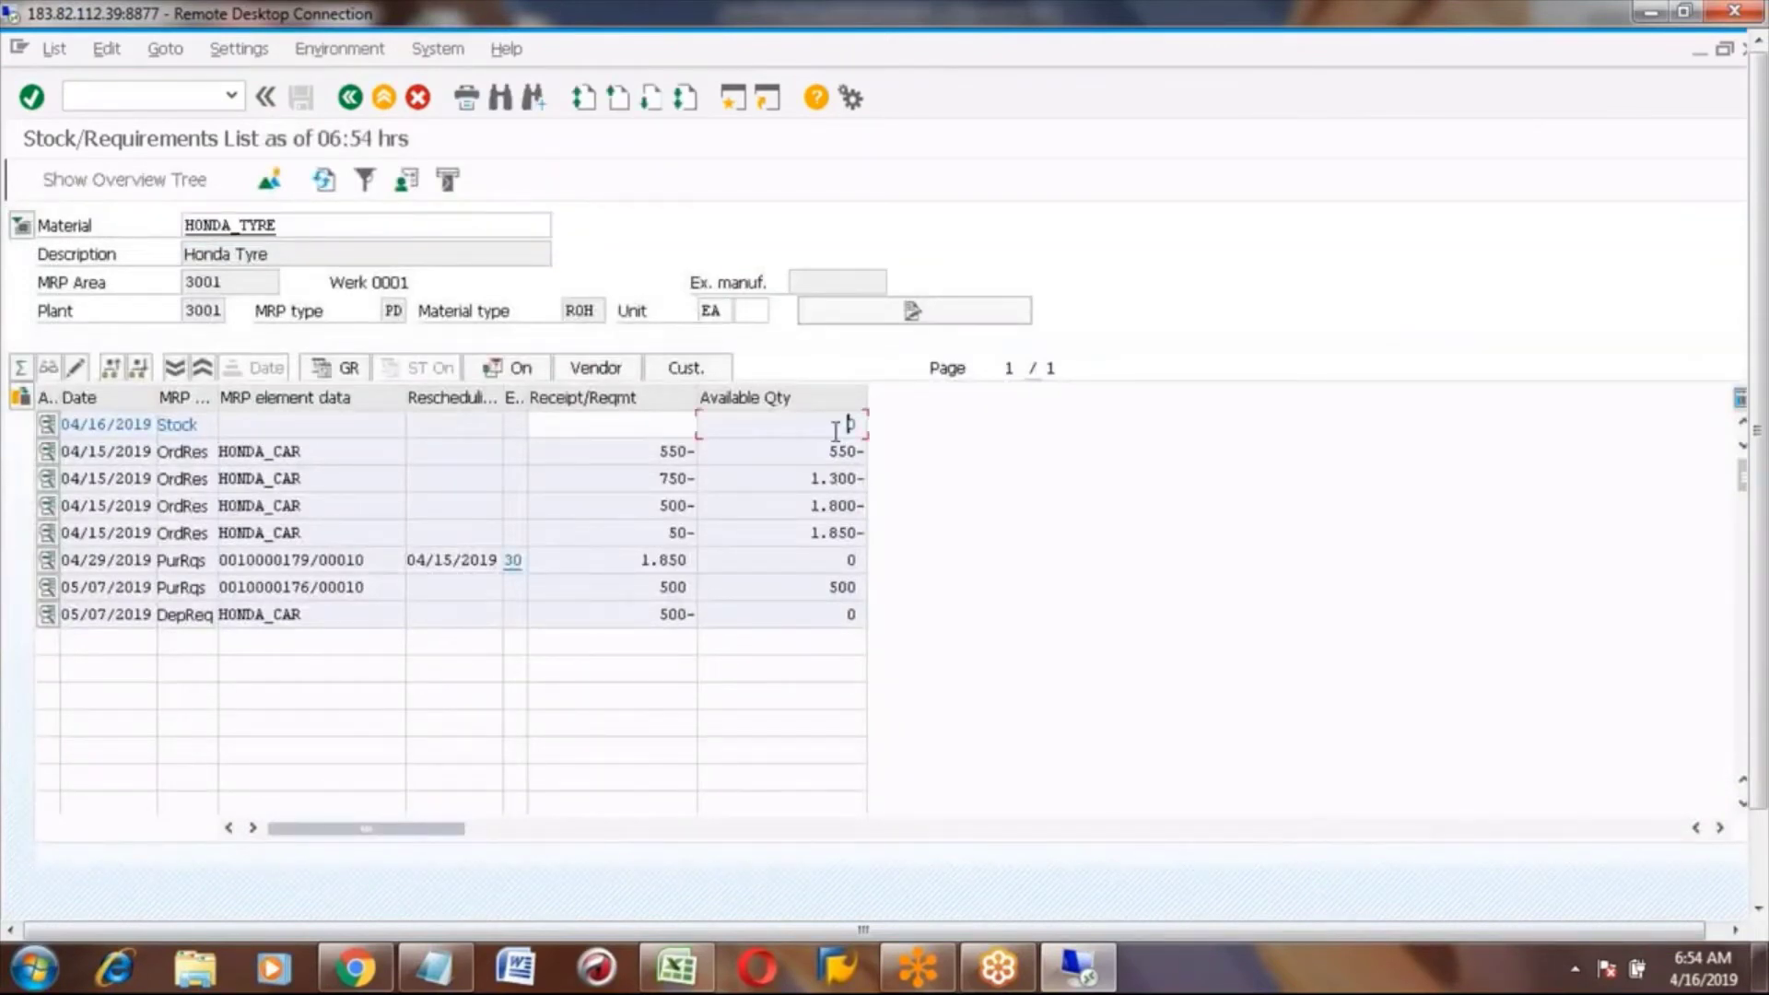
pyautogui.doubleClick(836, 432)
pyautogui.click(337, 226)
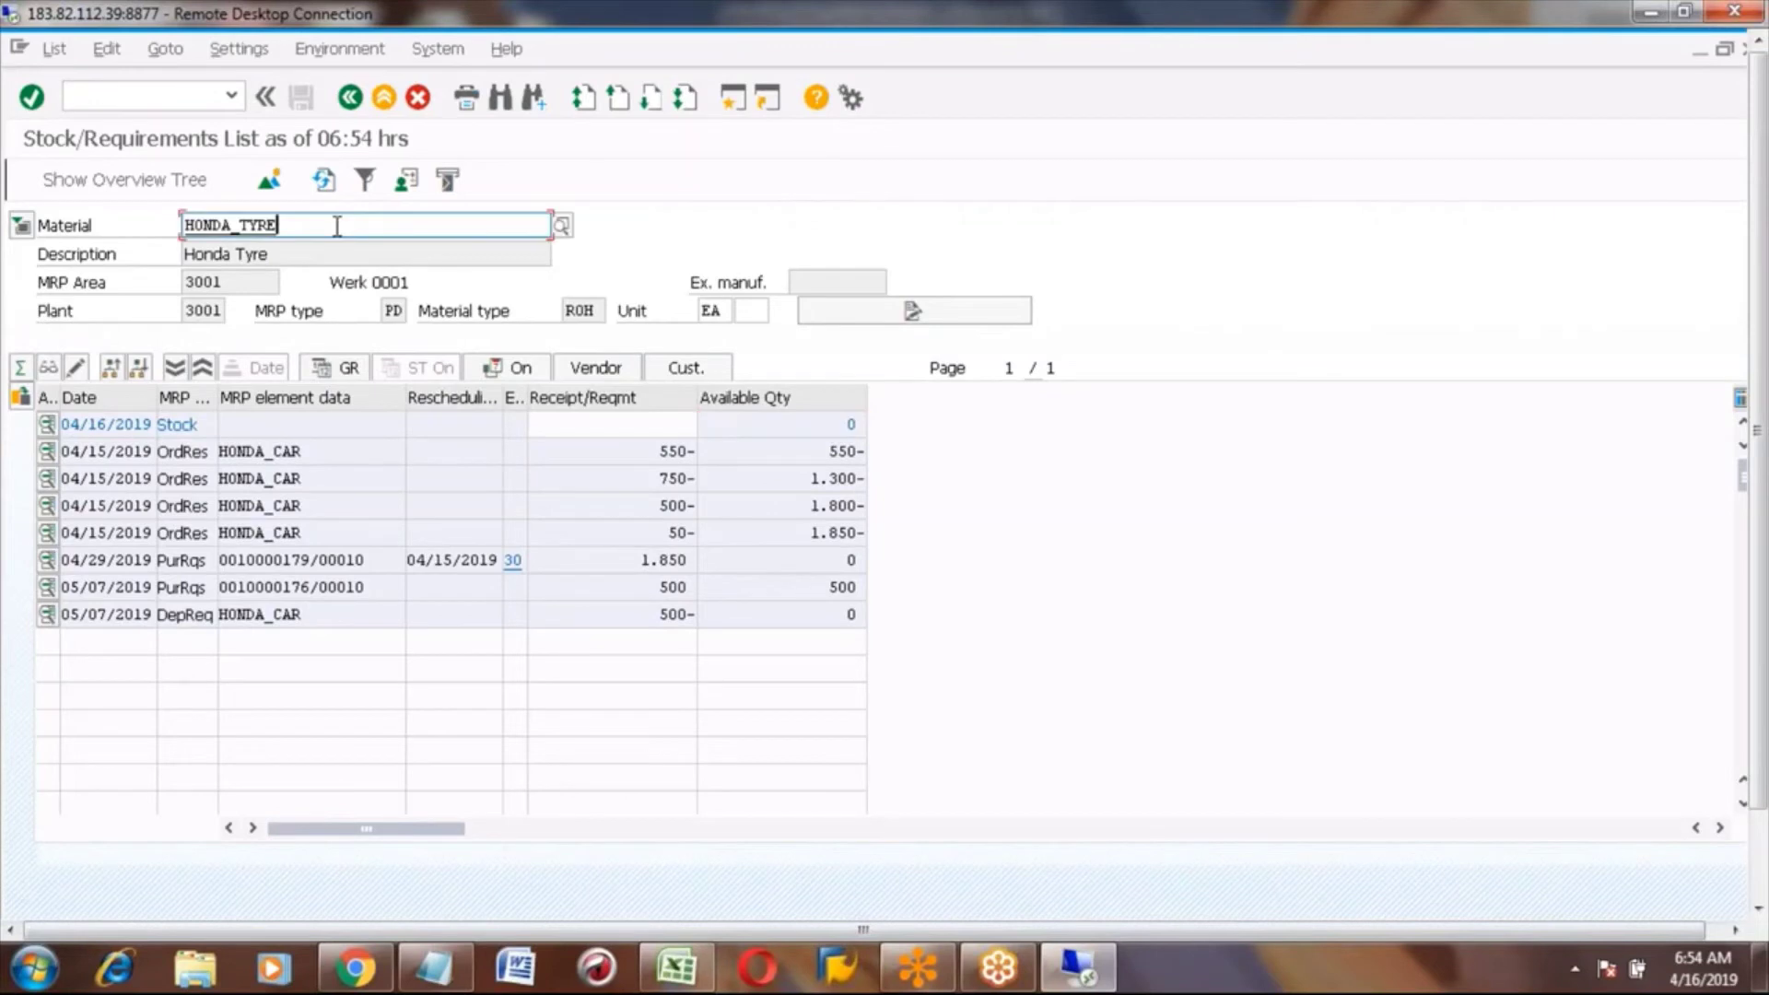
pyautogui.click(850, 424)
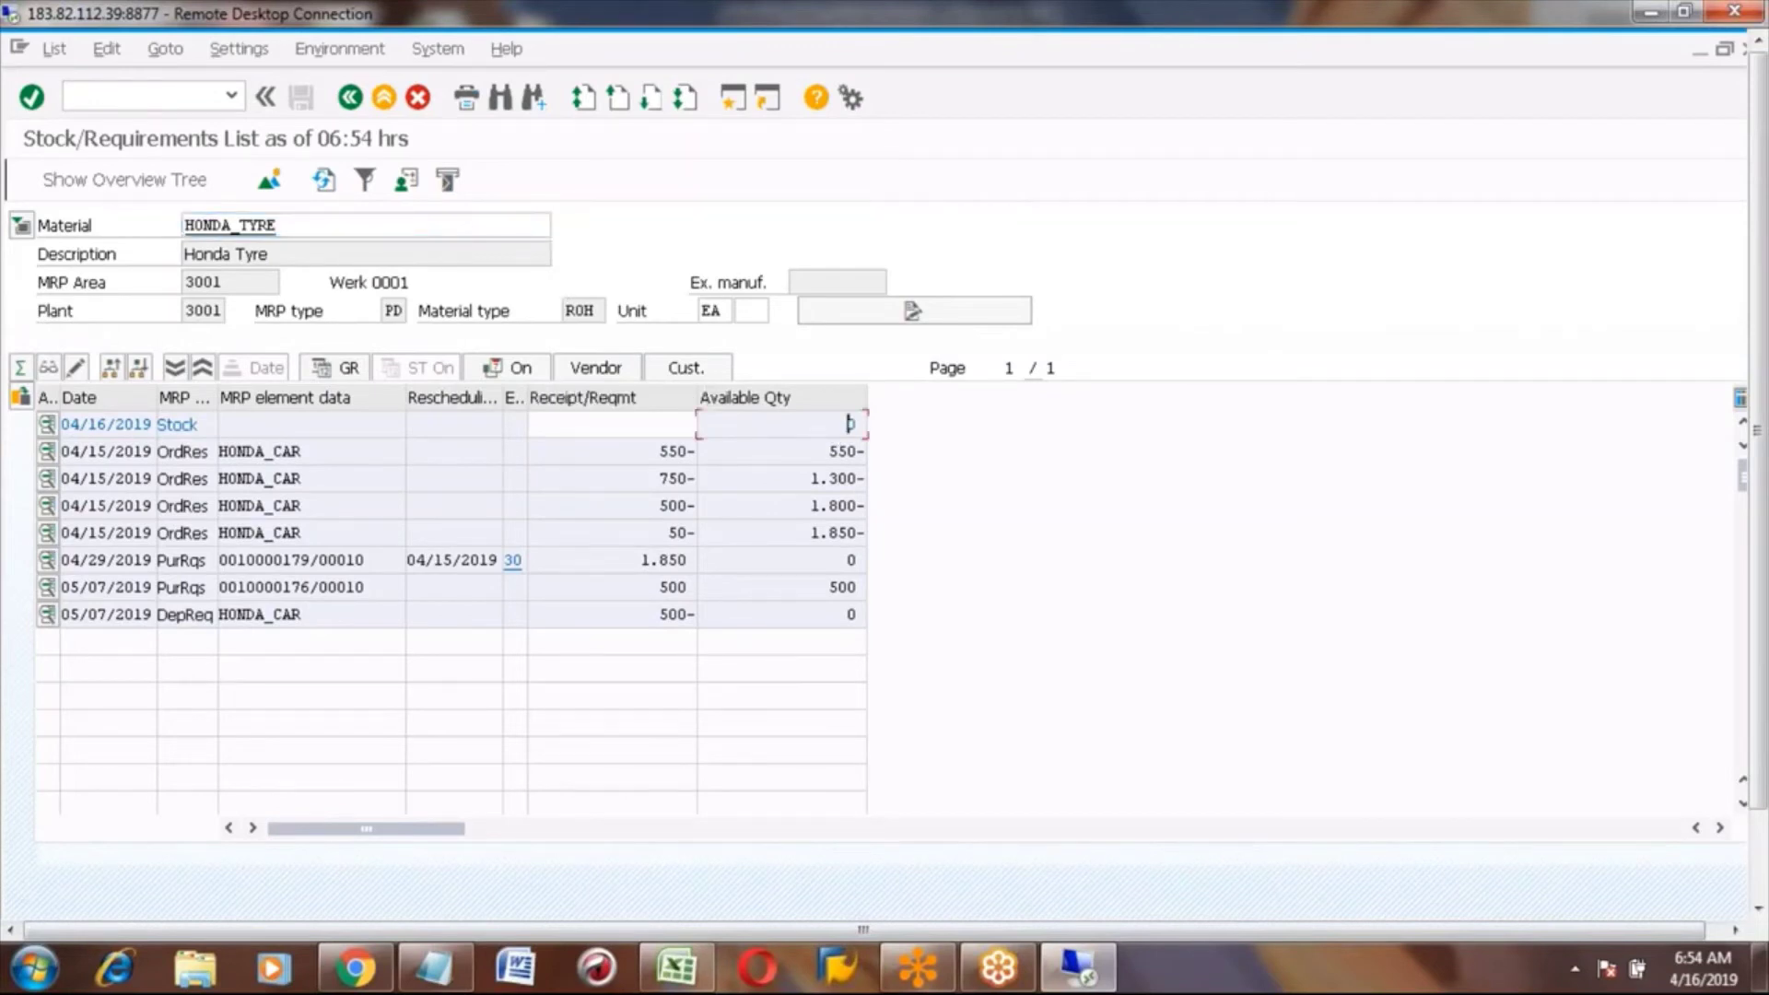
pyautogui.doubleClick(850, 423)
# - Examine the purchase requisition dated 04/29/2019 and its receipt quantity
pyautogui.click(282, 562)
pyautogui.click(258, 560)
pyautogui.click(636, 559)
pyautogui.hotkey('shift', 'Right')
pyautogui.hotkey('shift', 'Right')
pyautogui.hotkey('shift', 'Right')
pyautogui.hotkey('shift', 'Right')
pyautogui.hotkey('shift', 'Right')
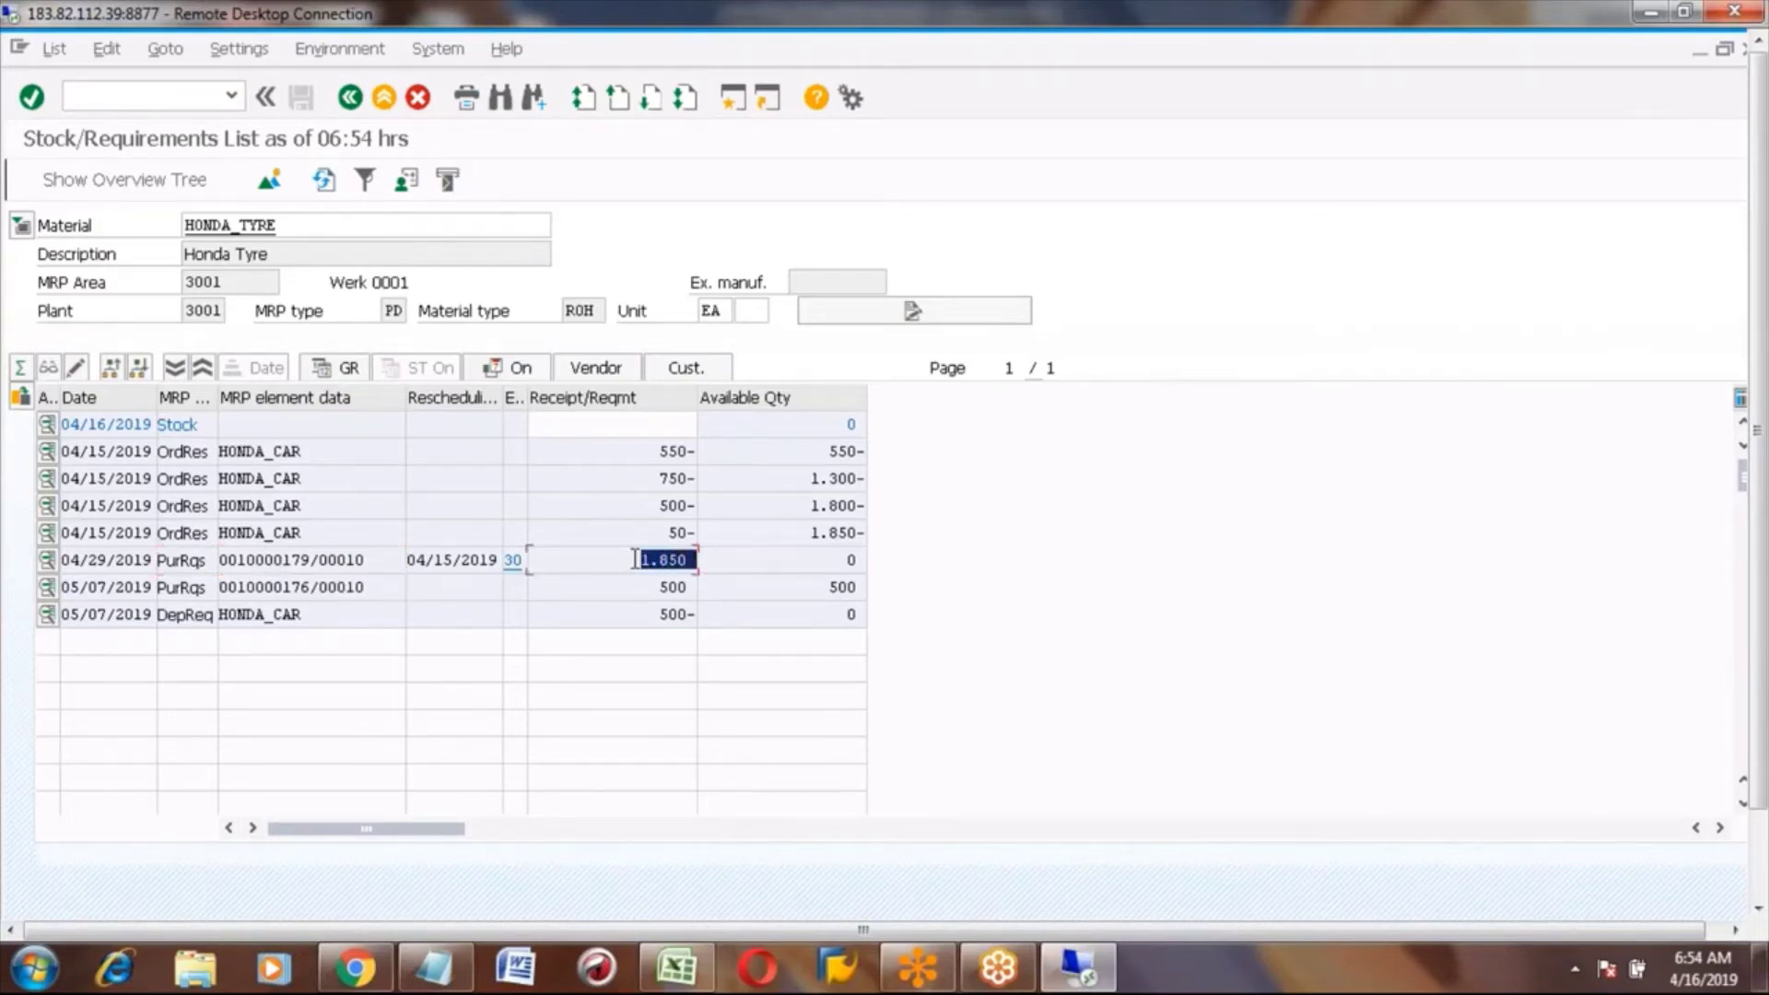
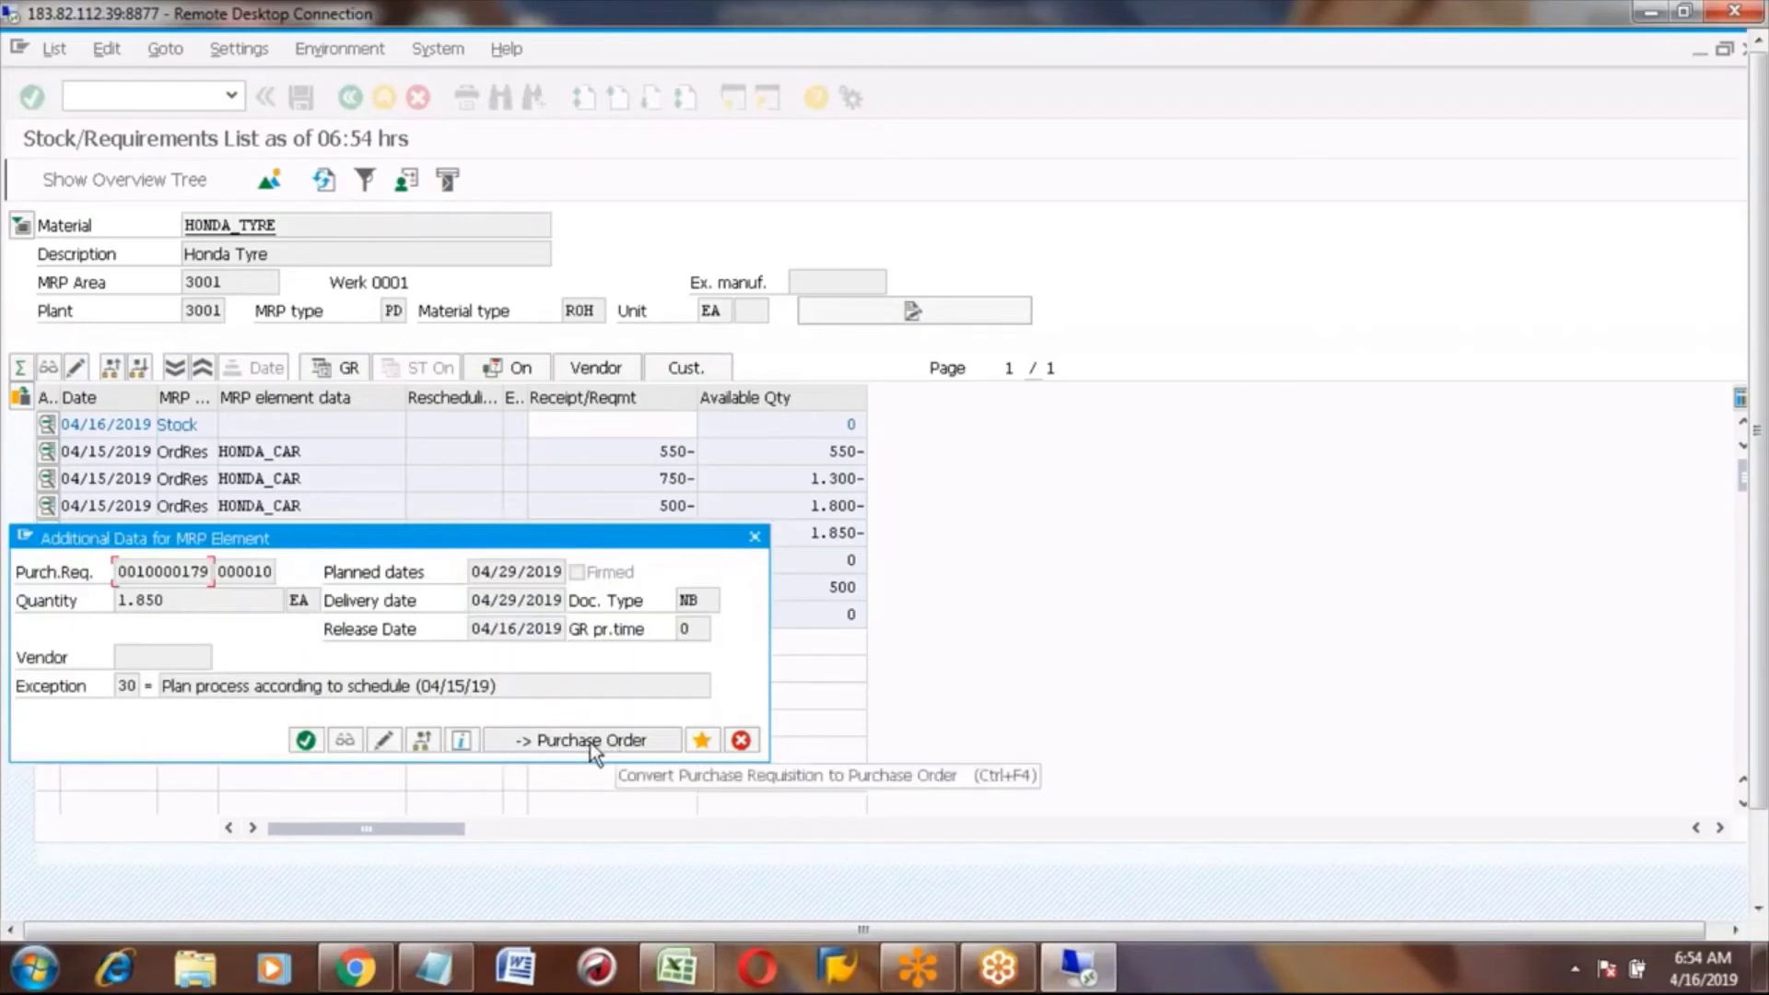
# - Convert the 04/29/2019 purchase requisition to a purchase order and close the help text on the creation screen
pyautogui.click(639, 743)
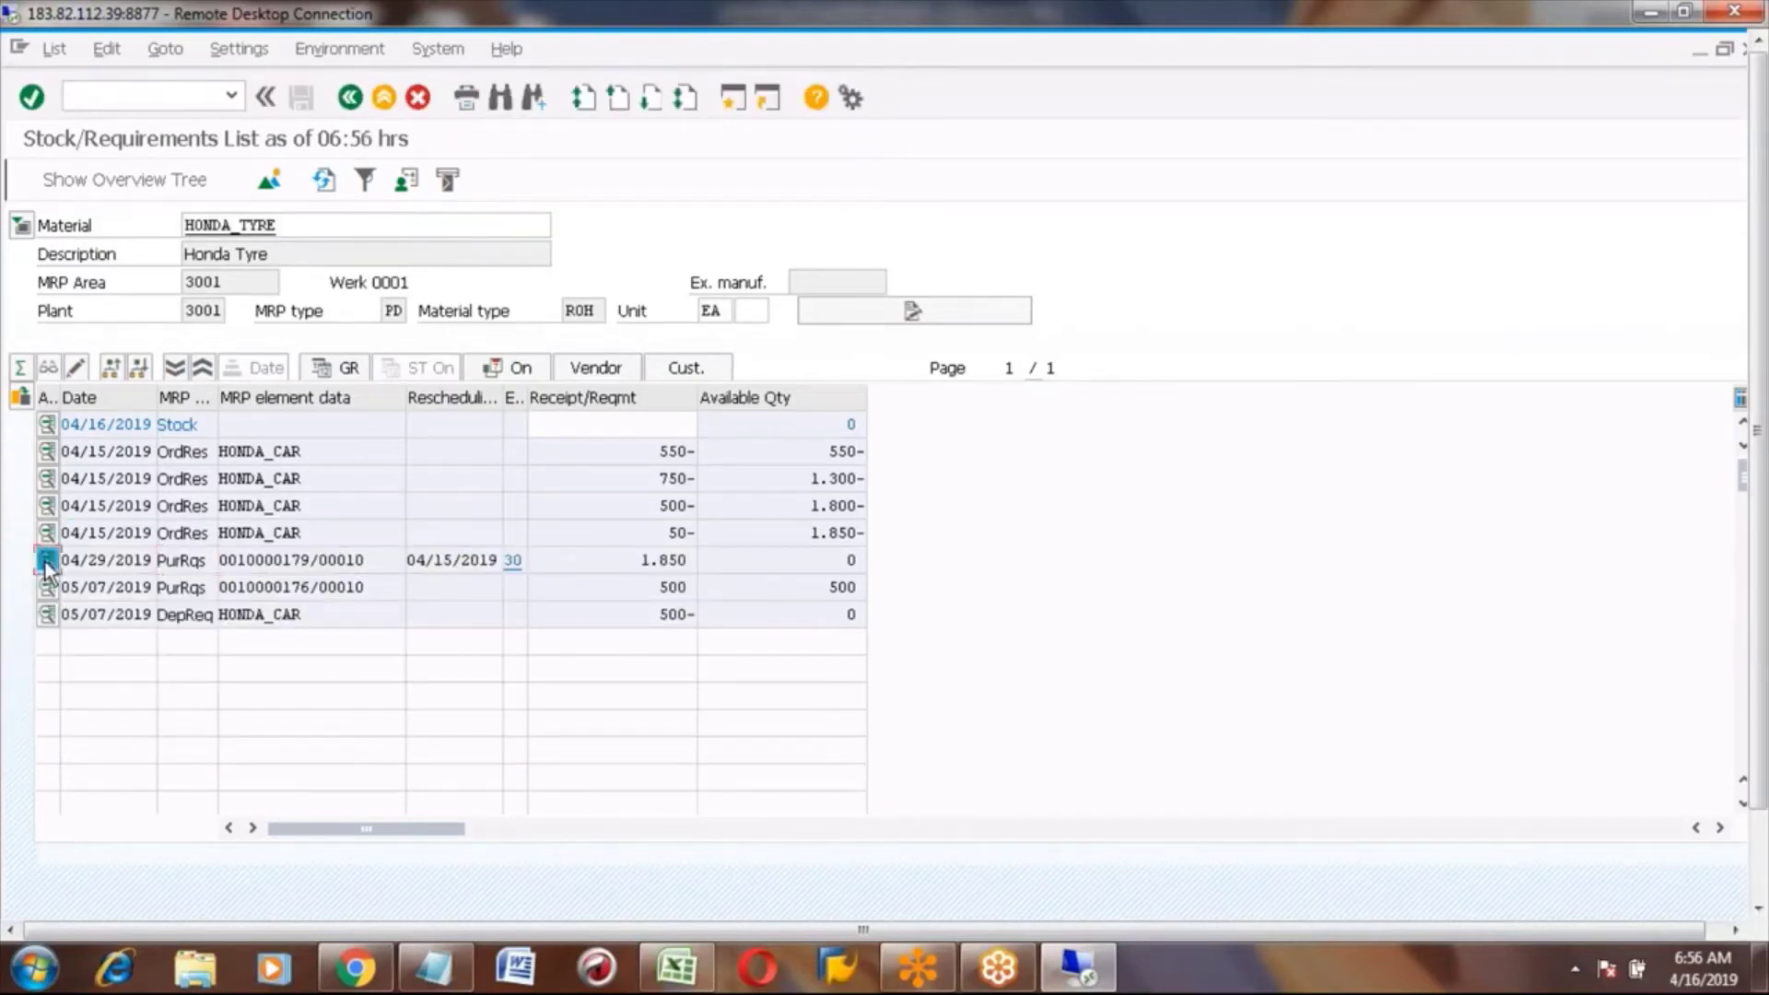
pyautogui.click(46, 560)
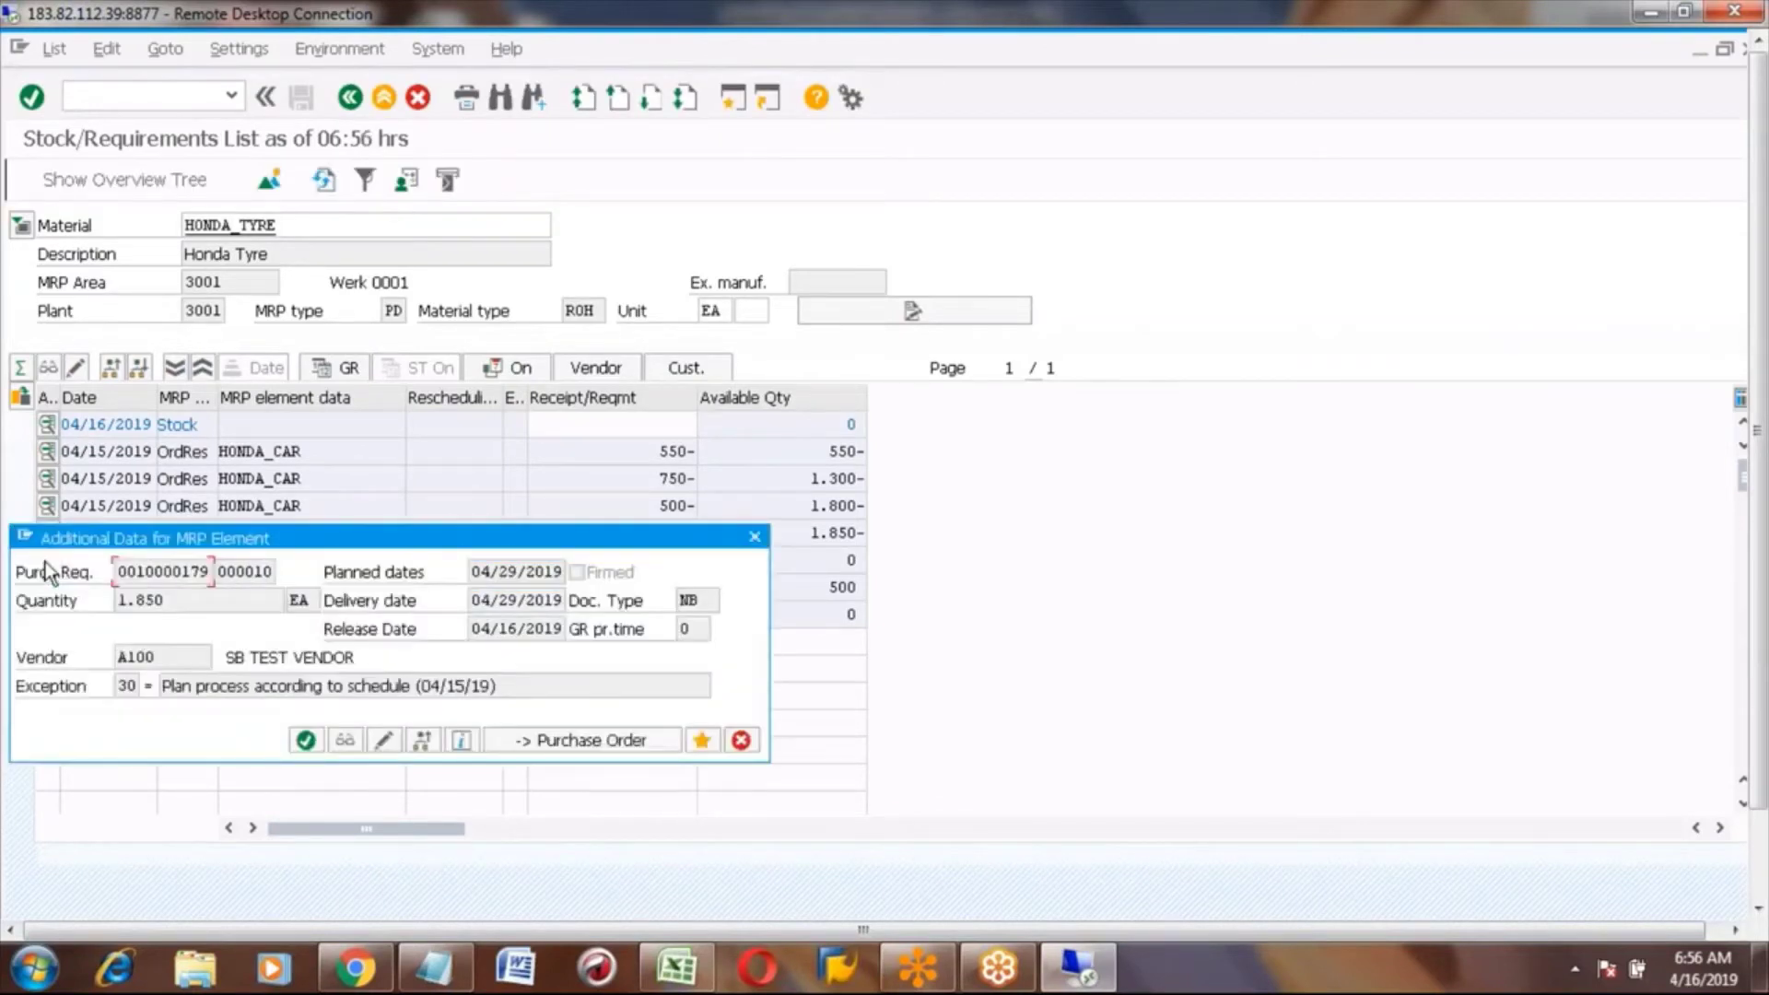
pyautogui.click(549, 742)
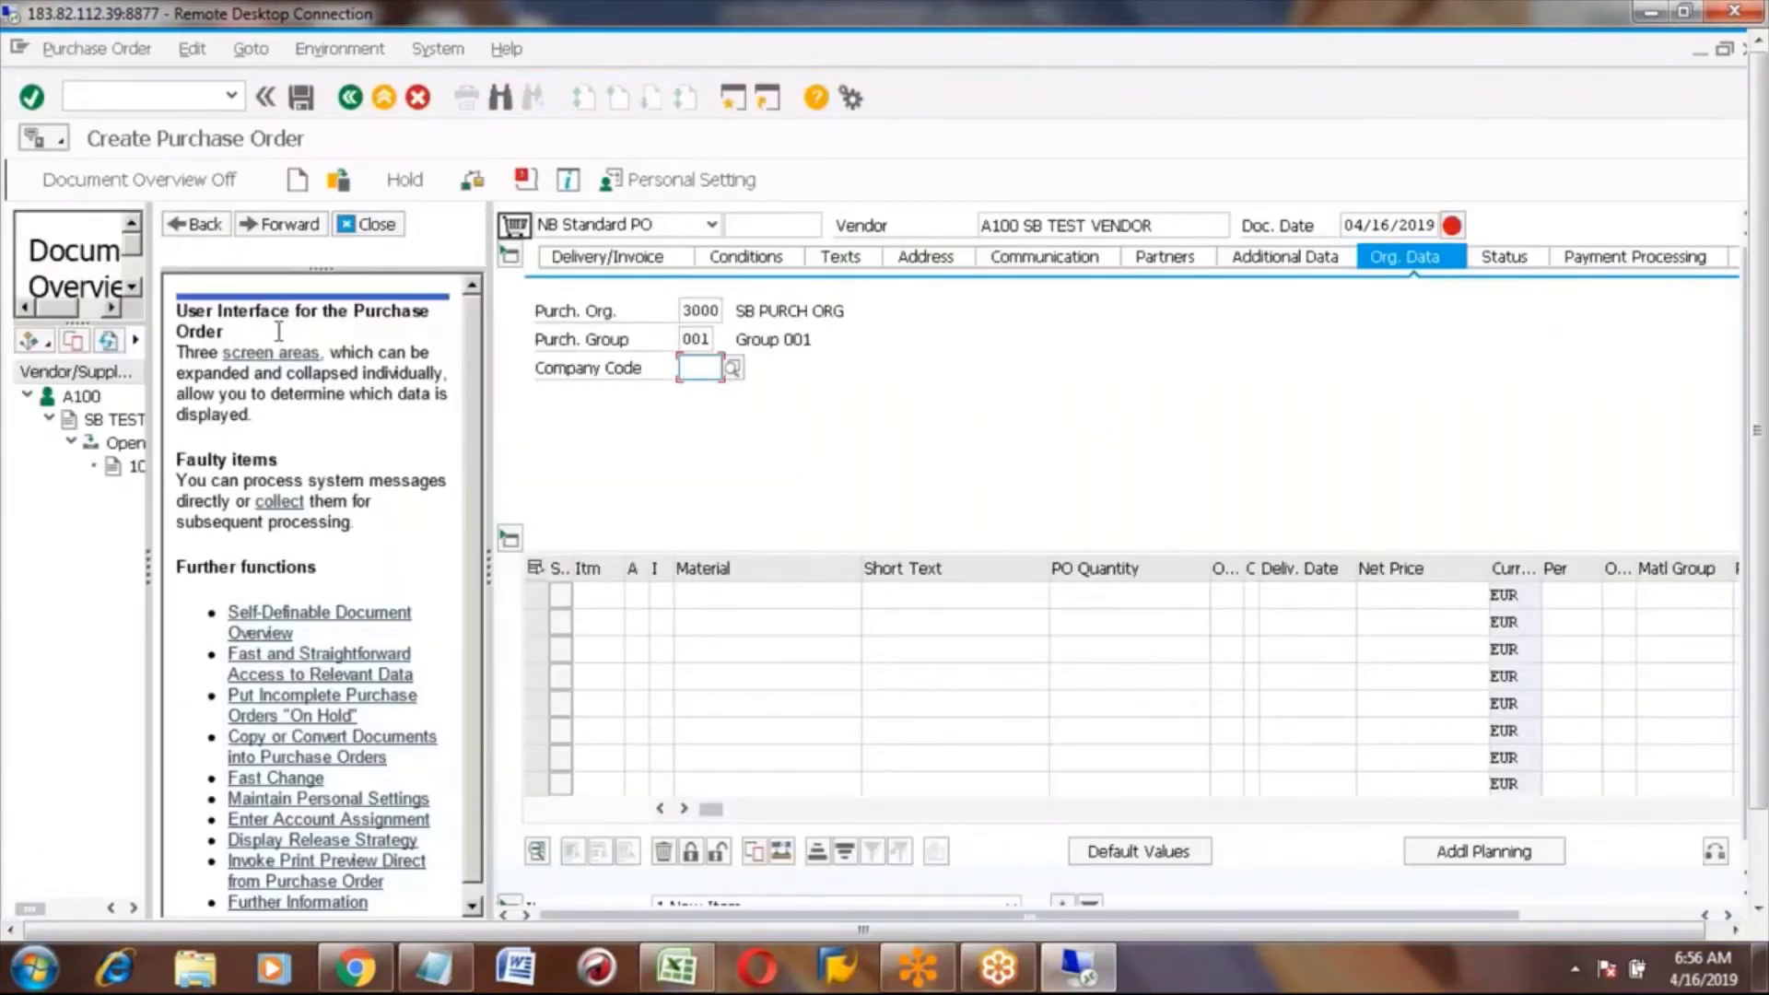
pyautogui.click(385, 227)
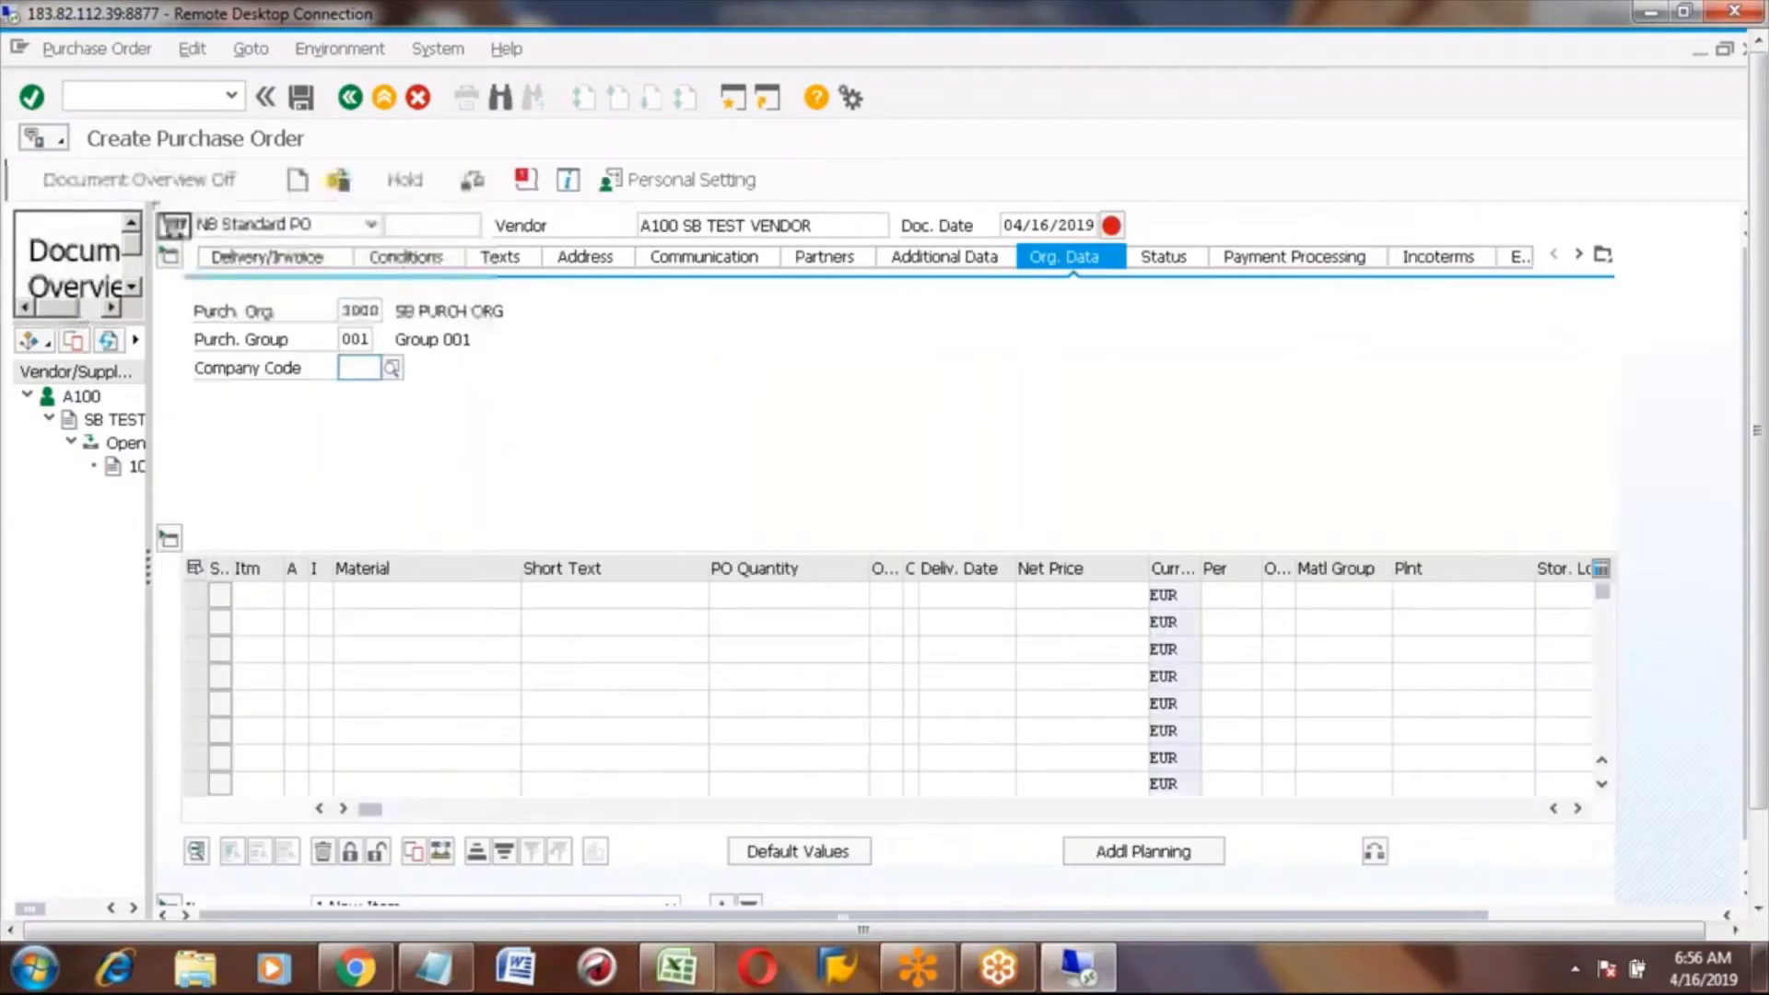
# - Widen the document overview and adopt the open requisition under vendor A100 into the purchase order
pyautogui.moveTo(144, 480); pyautogui.dragTo(209, 498)
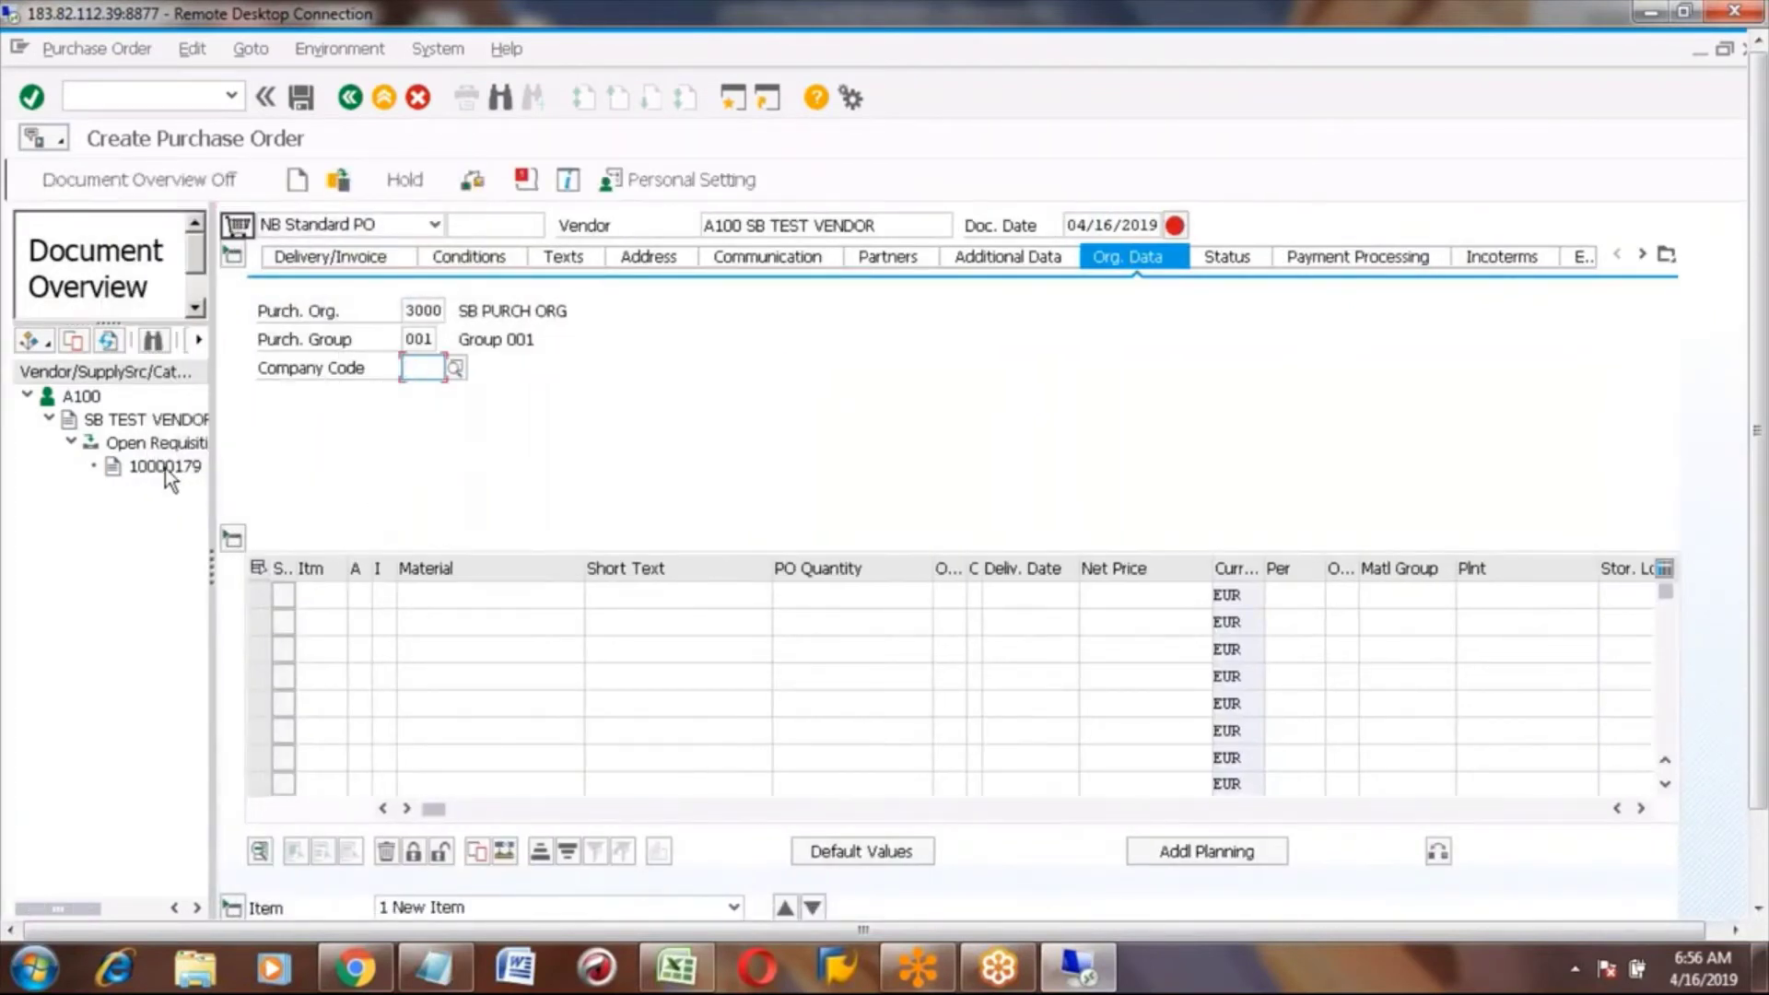
pyautogui.click(164, 468)
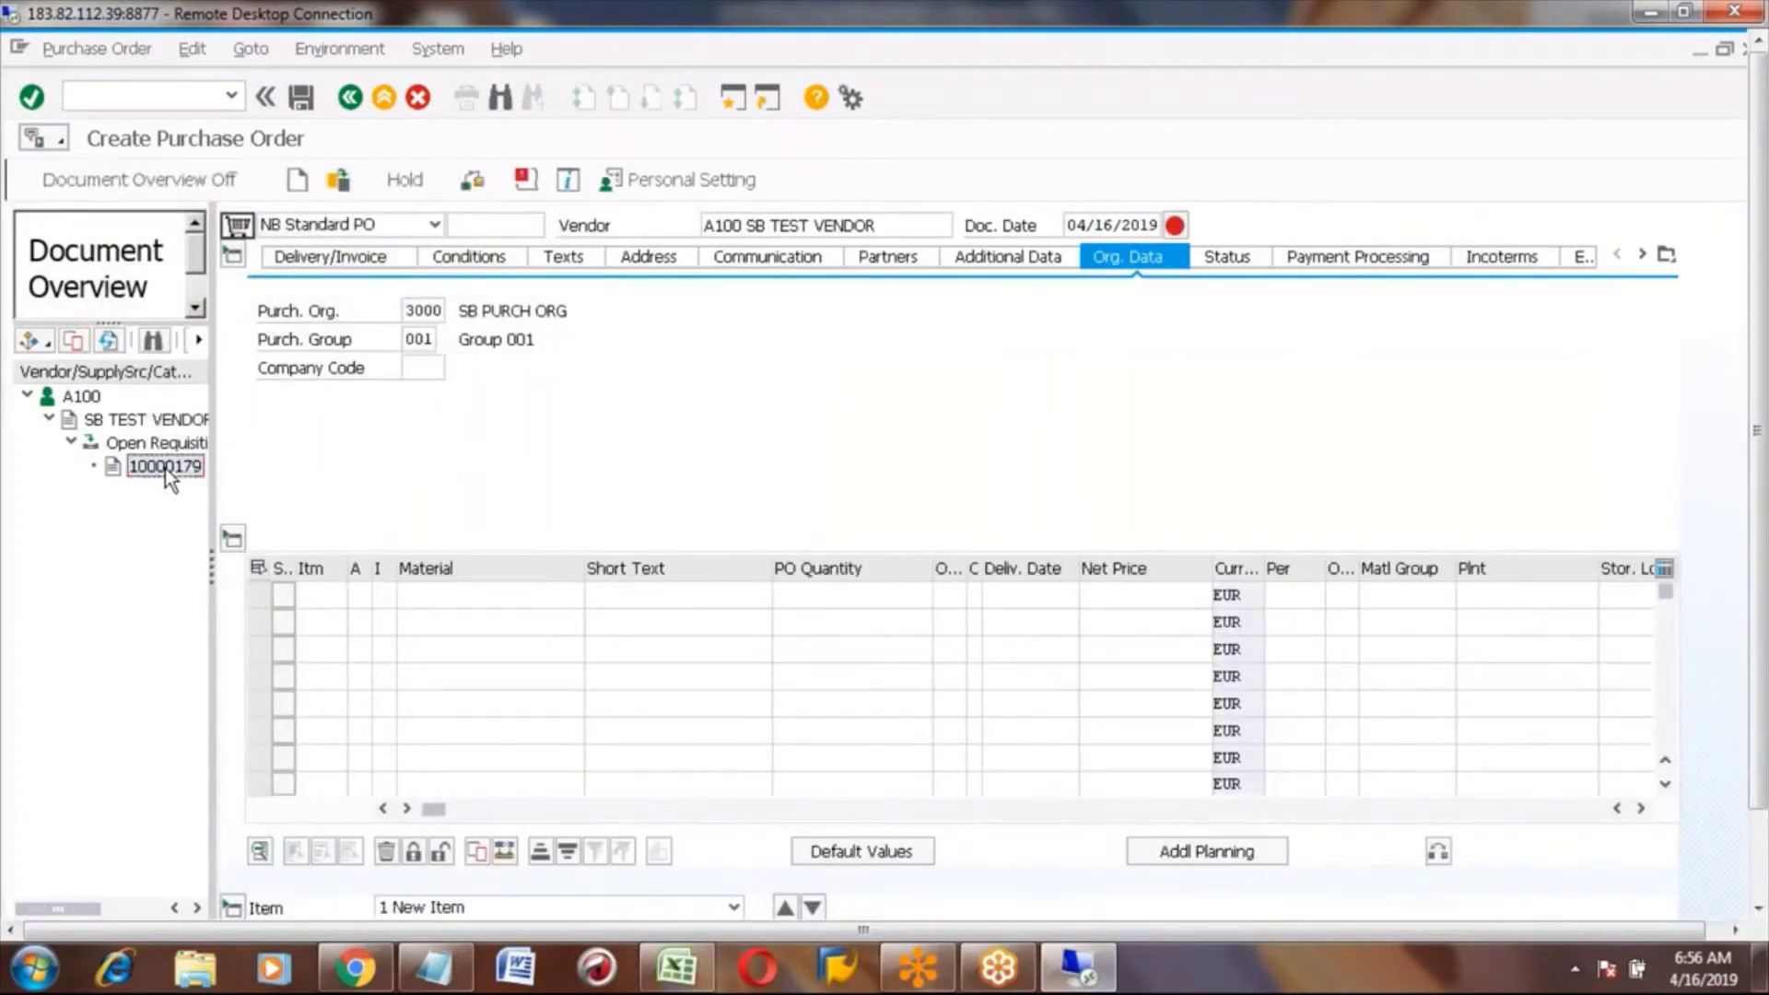
pyautogui.click(74, 345)
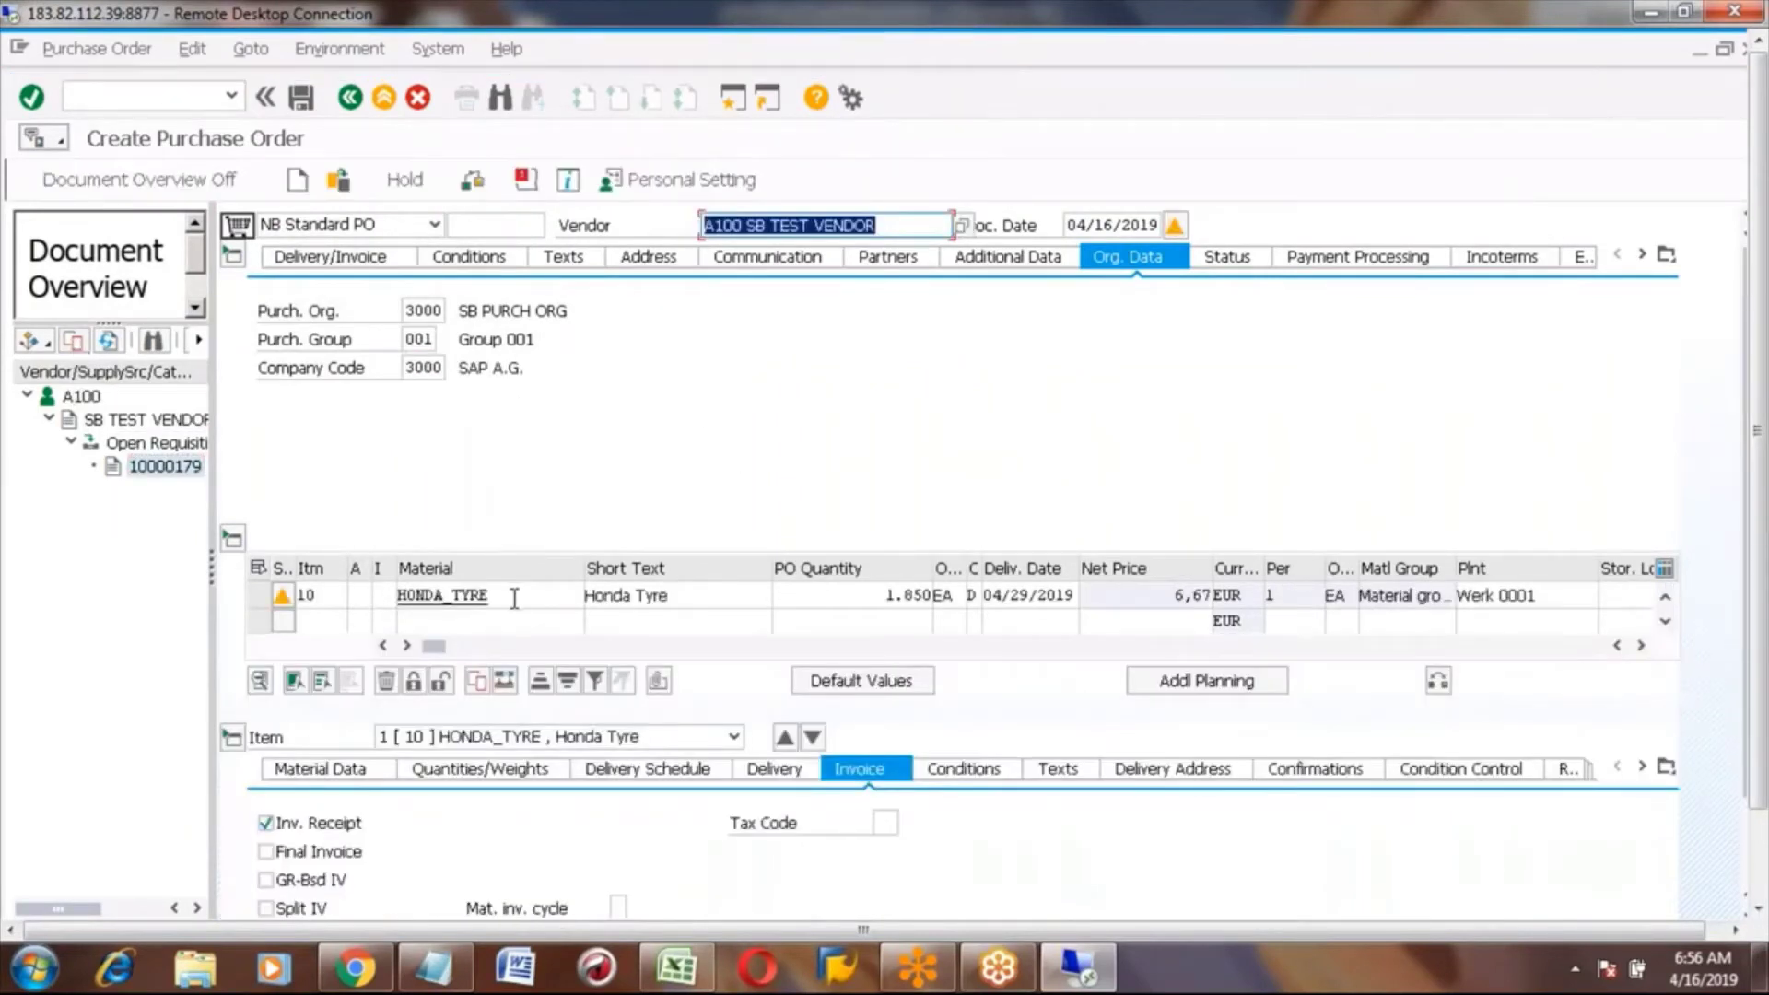
# - Review the HONDA_TYRE item of the new purchase order and save the order
pyautogui.click(514, 598)
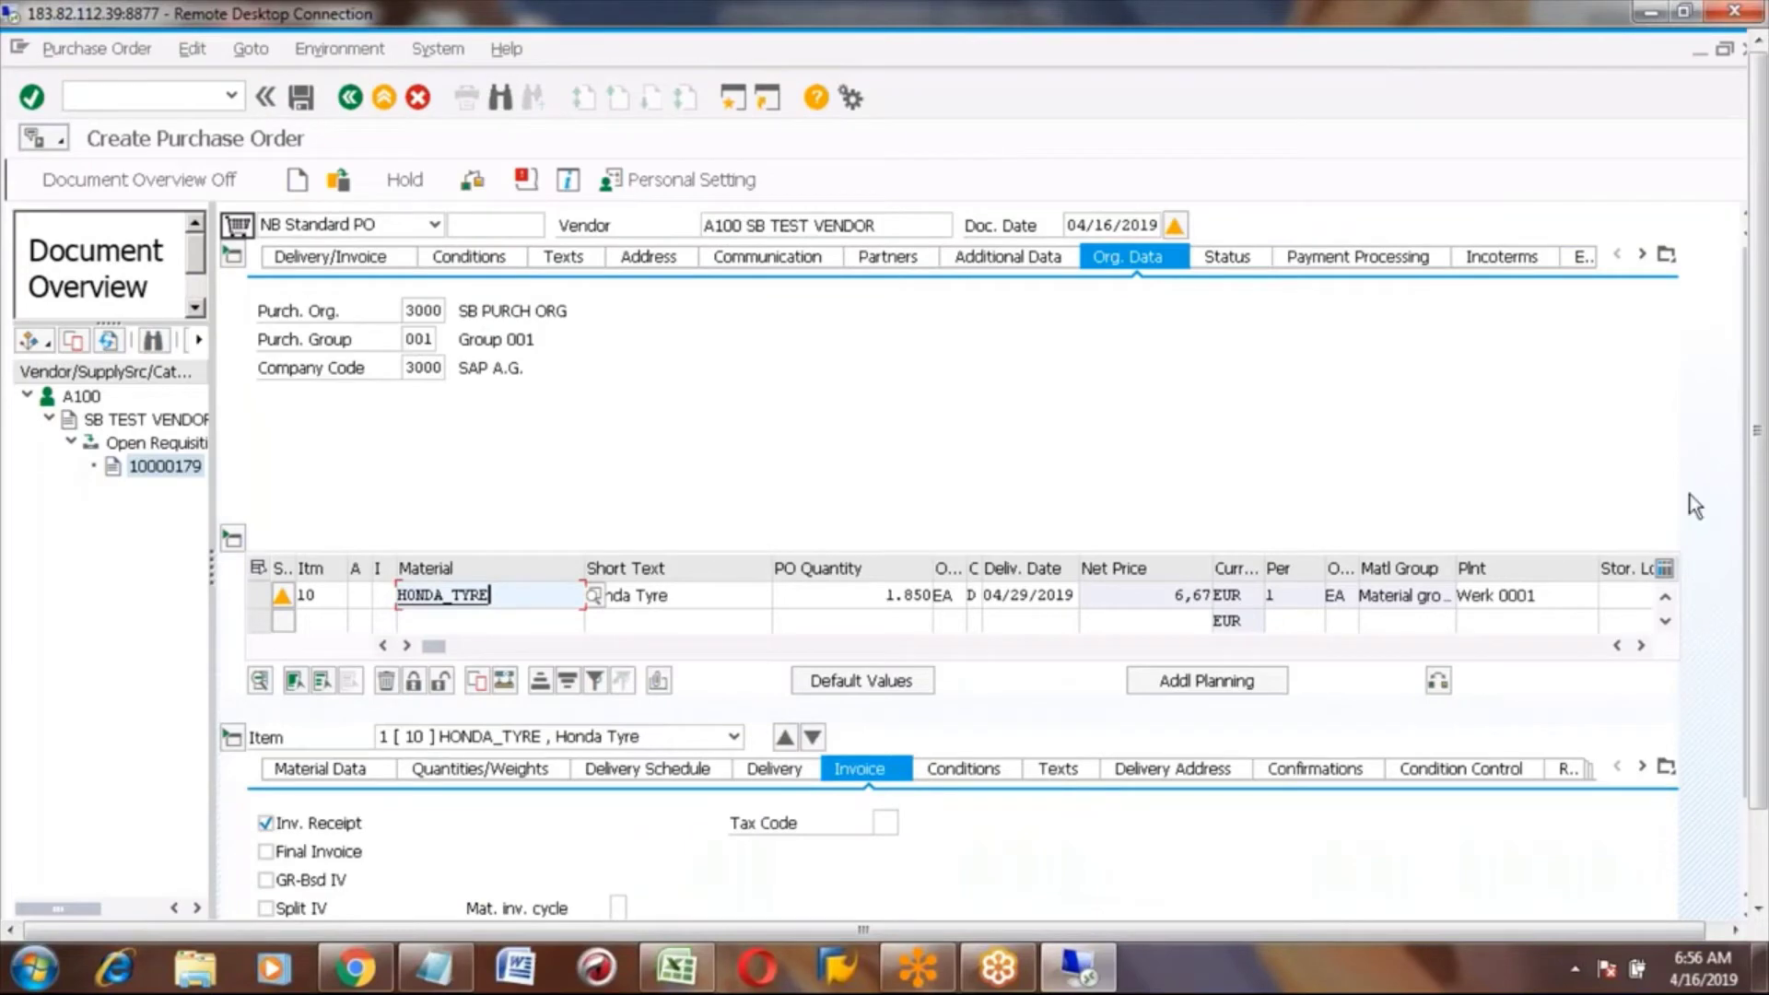
pyautogui.click(1760, 871)
pyautogui.click(1748, 781)
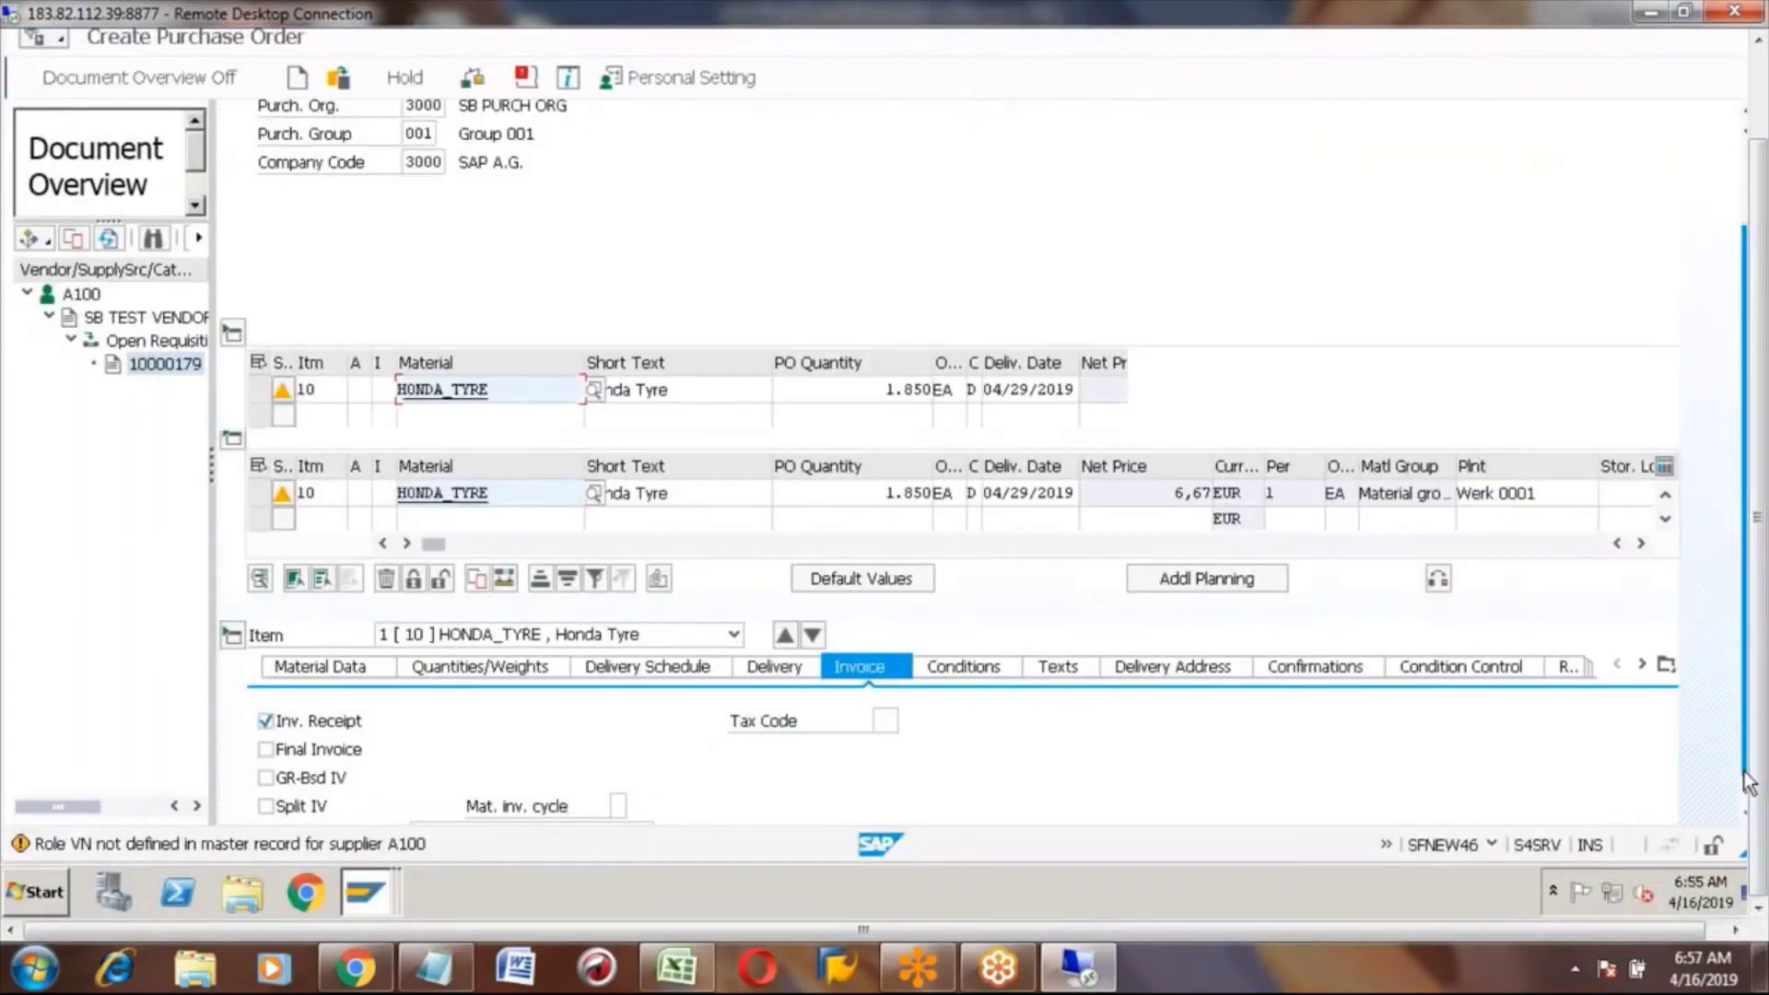
pyautogui.click(1760, 99)
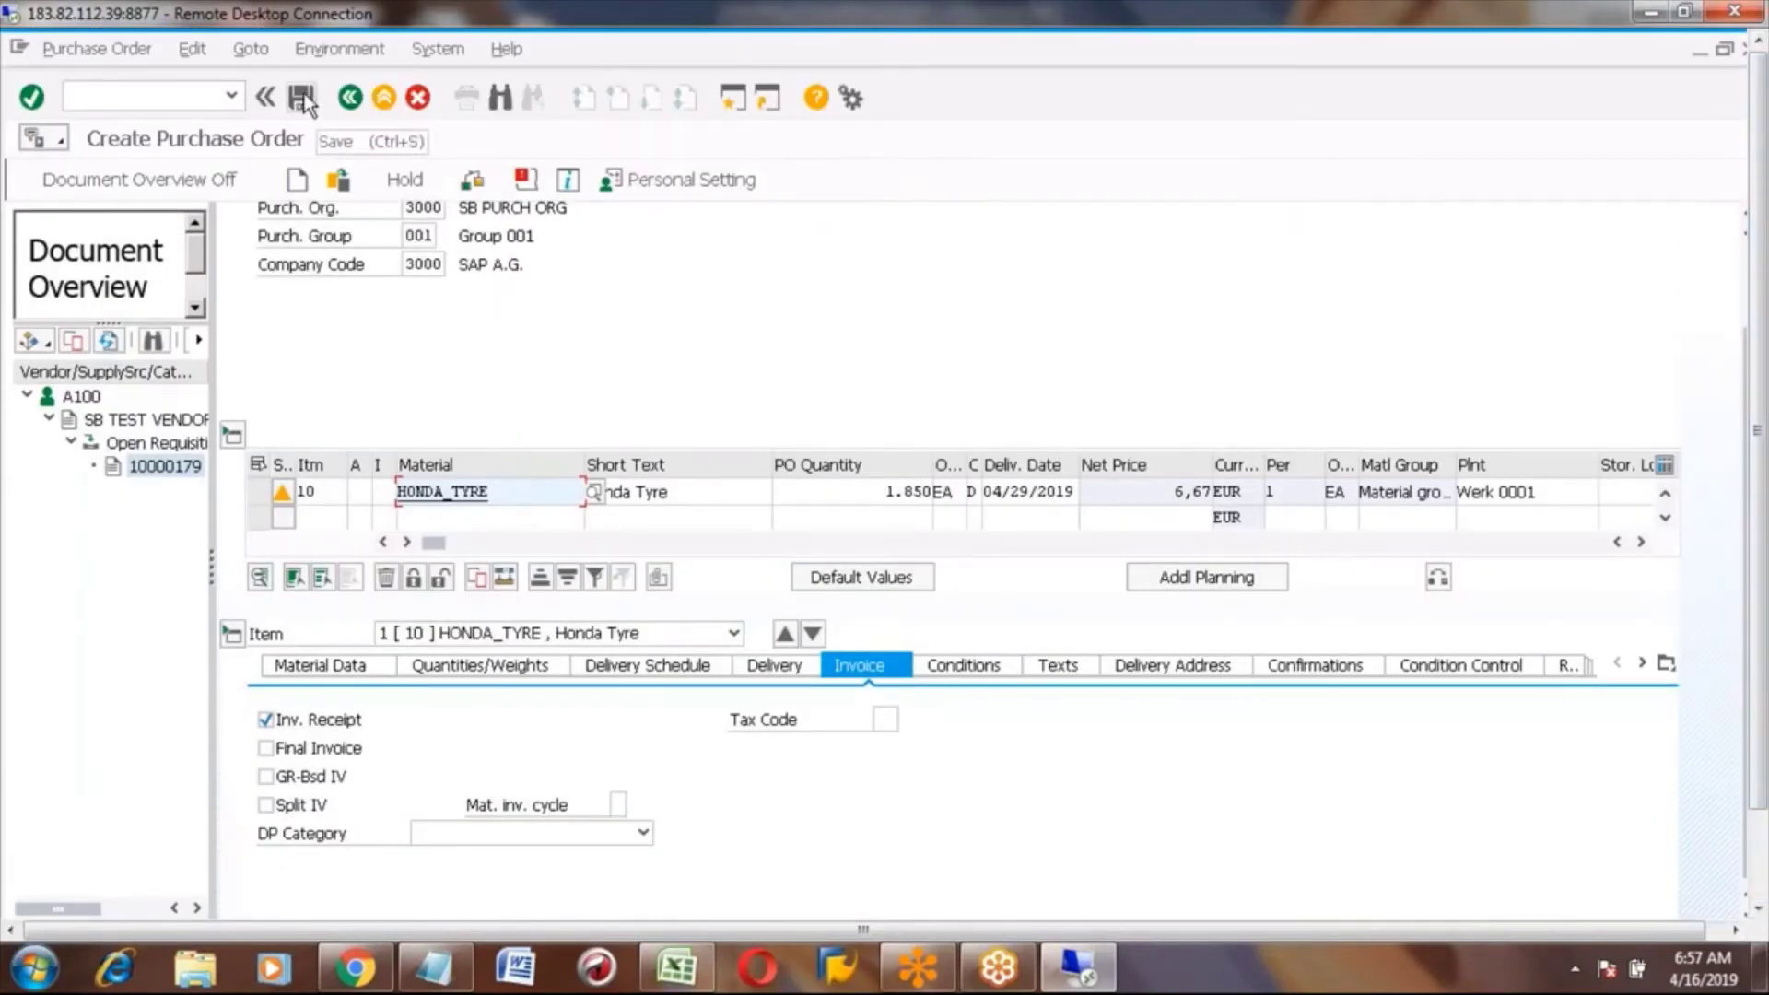
pyautogui.click(302, 97)
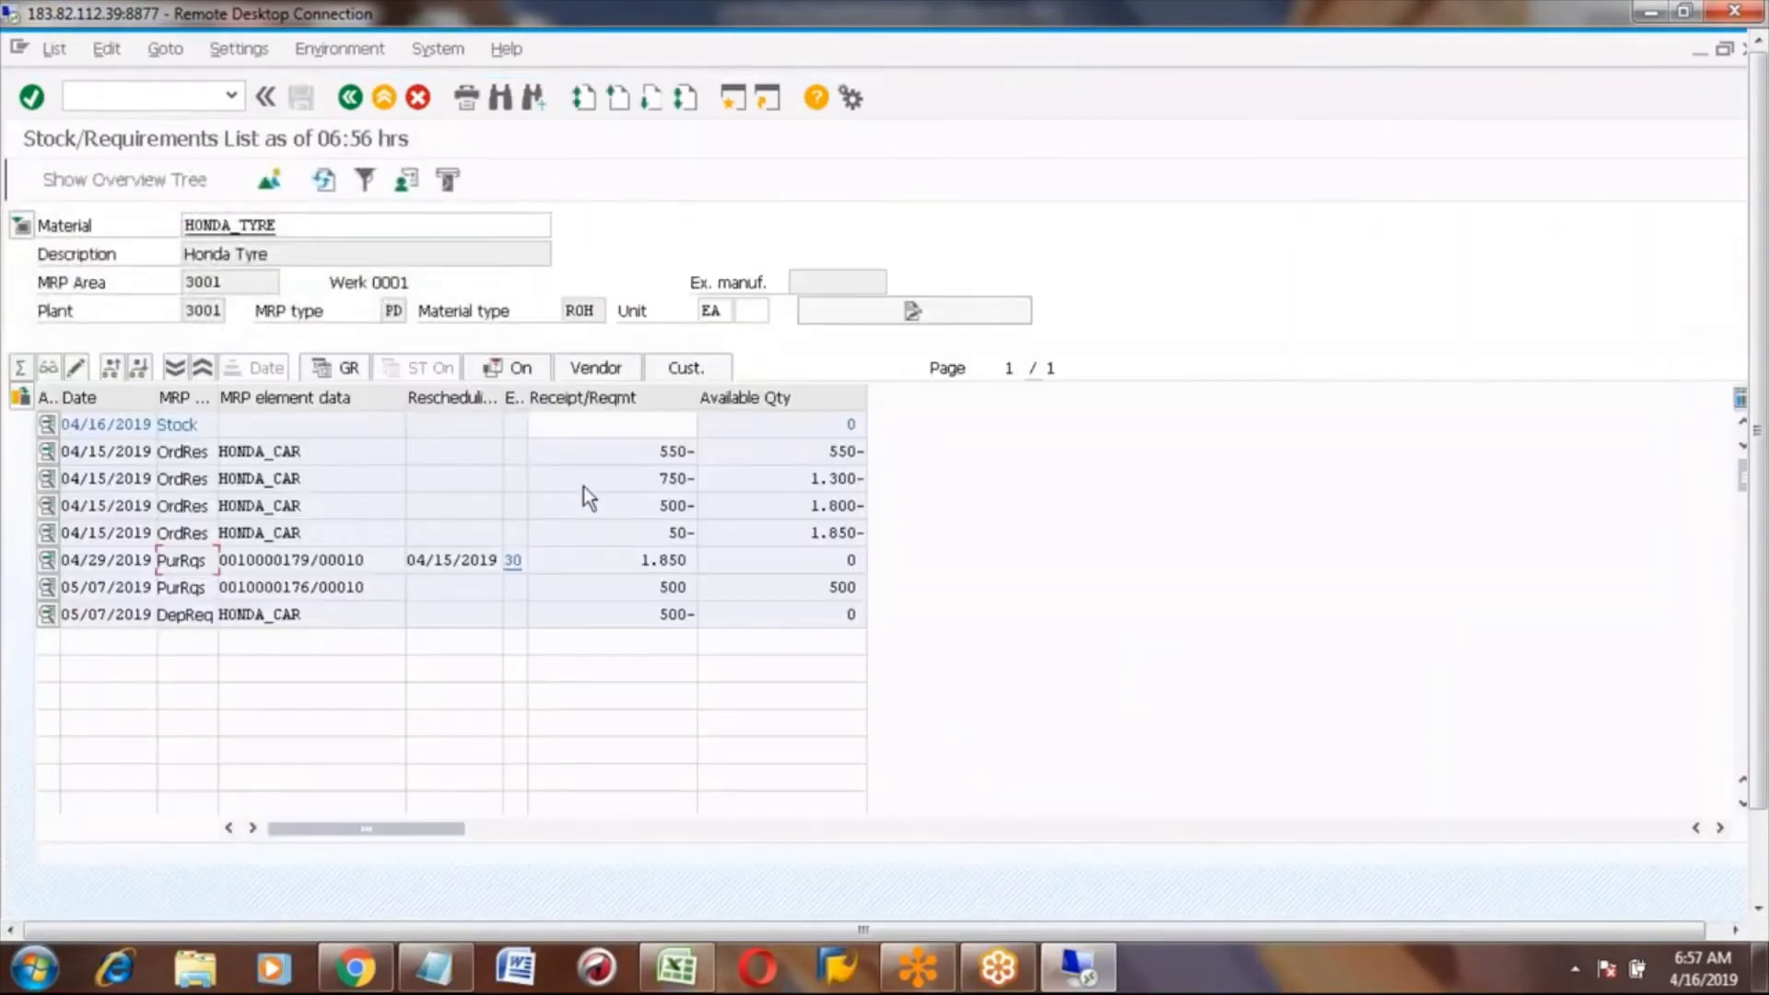
# - Refresh the HONDA_TYRE stock/requirements list and highlight the purchase order number on the 04/29/2019 line
pyautogui.click(1758, 886)
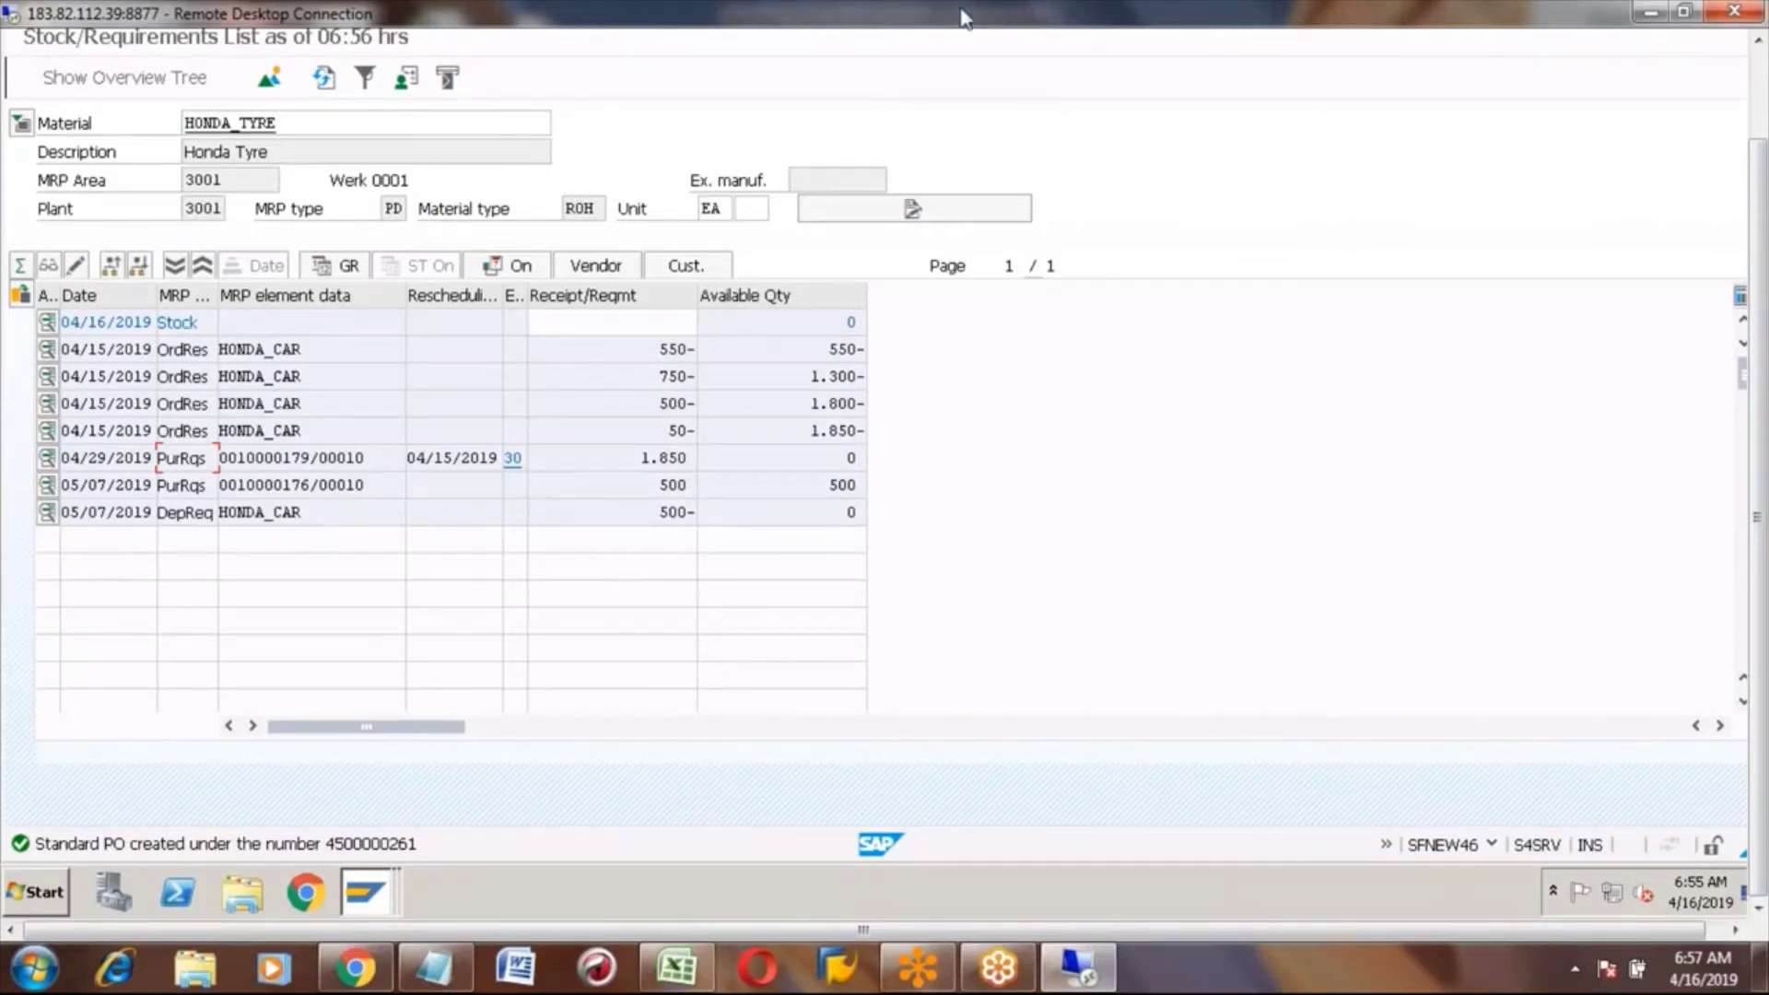
pyautogui.click(323, 76)
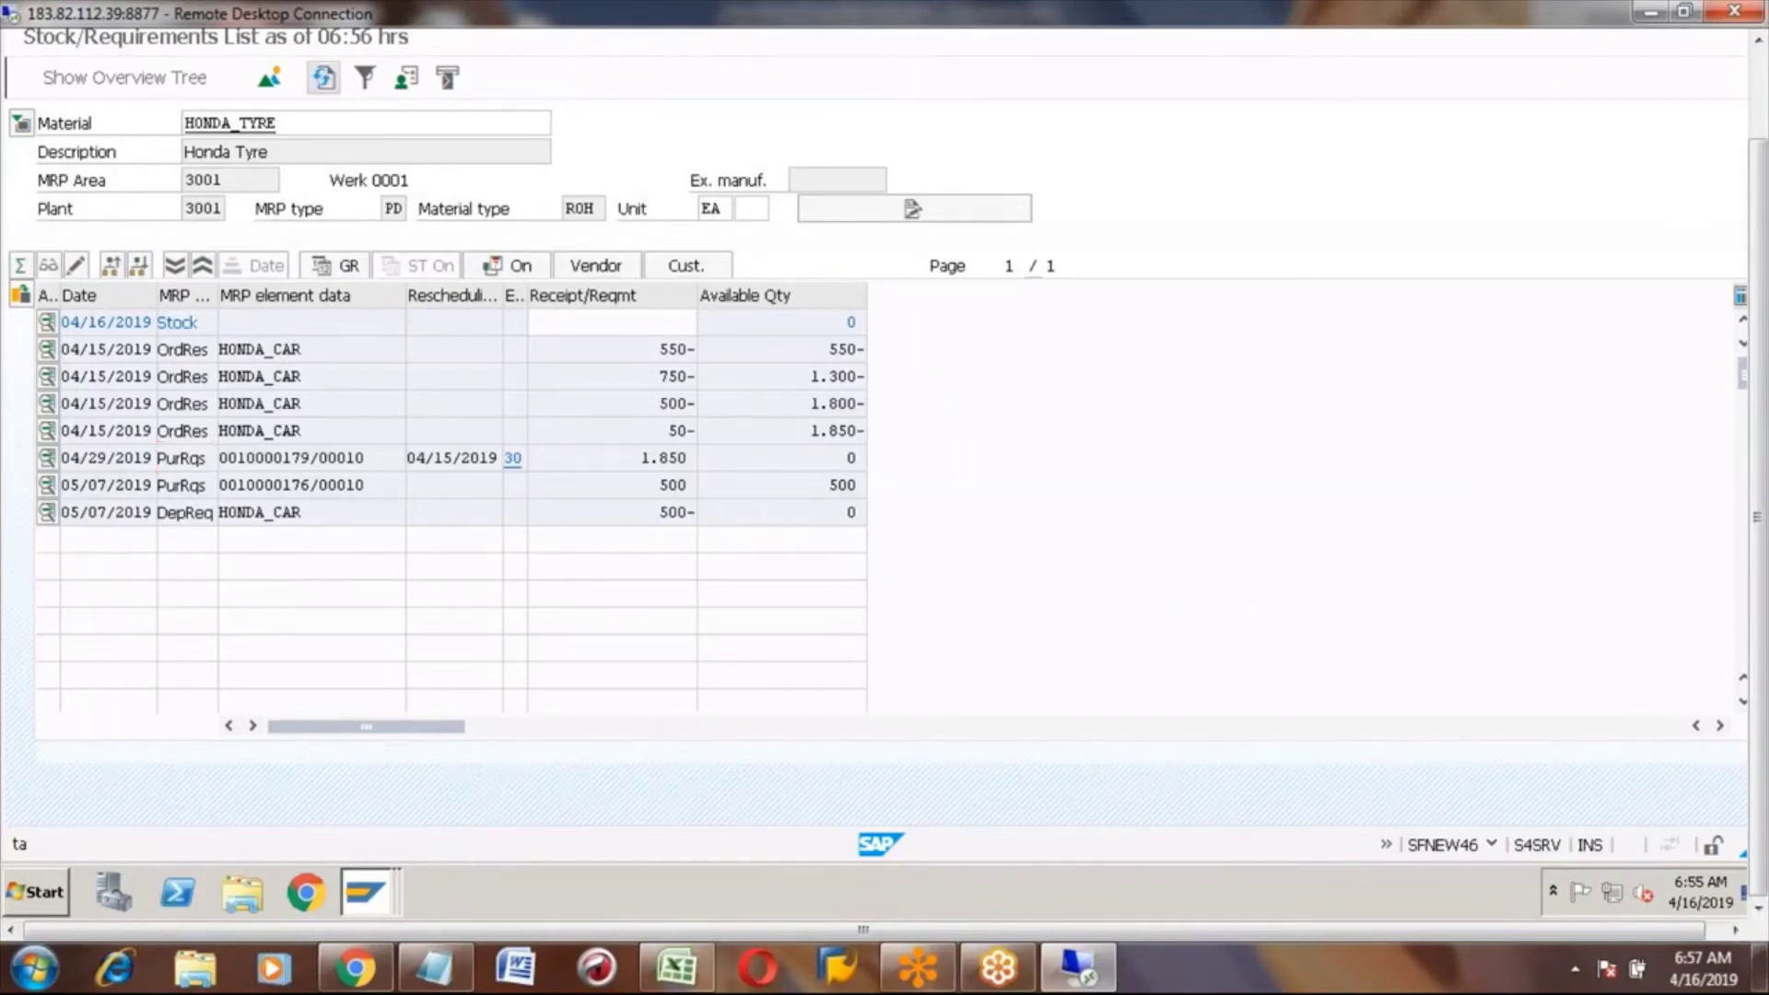
pyautogui.click(317, 454)
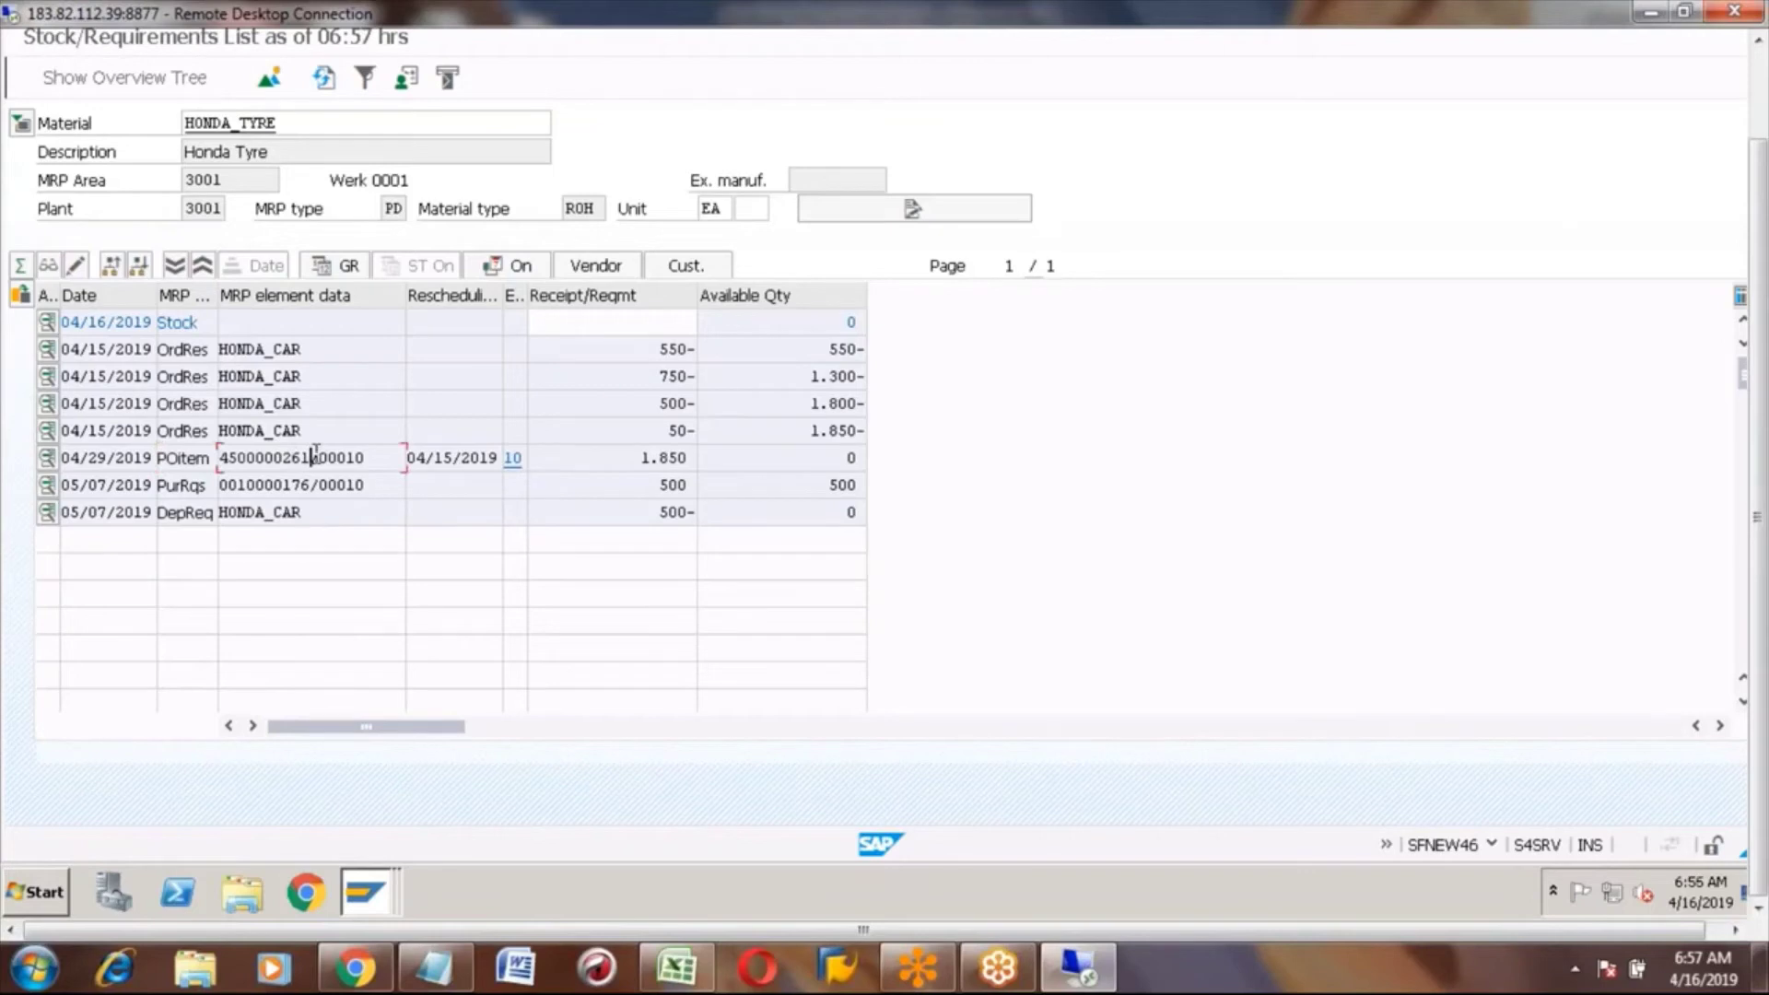
pyautogui.hotkey('shift', 'Left')
pyautogui.hotkey('shift', 'Left')
pyautogui.hotkey('shift', 'Left')
pyautogui.hotkey('shift', 'Left')
pyautogui.hotkey('shift', 'Left')
pyautogui.hotkey('shift', 'Left')
pyautogui.hotkey('shift', 'Left')
pyautogui.hotkey('shift', 'Left')
pyautogui.hotkey('shift', 'Left')
pyautogui.hotkey('shift', 'Left')
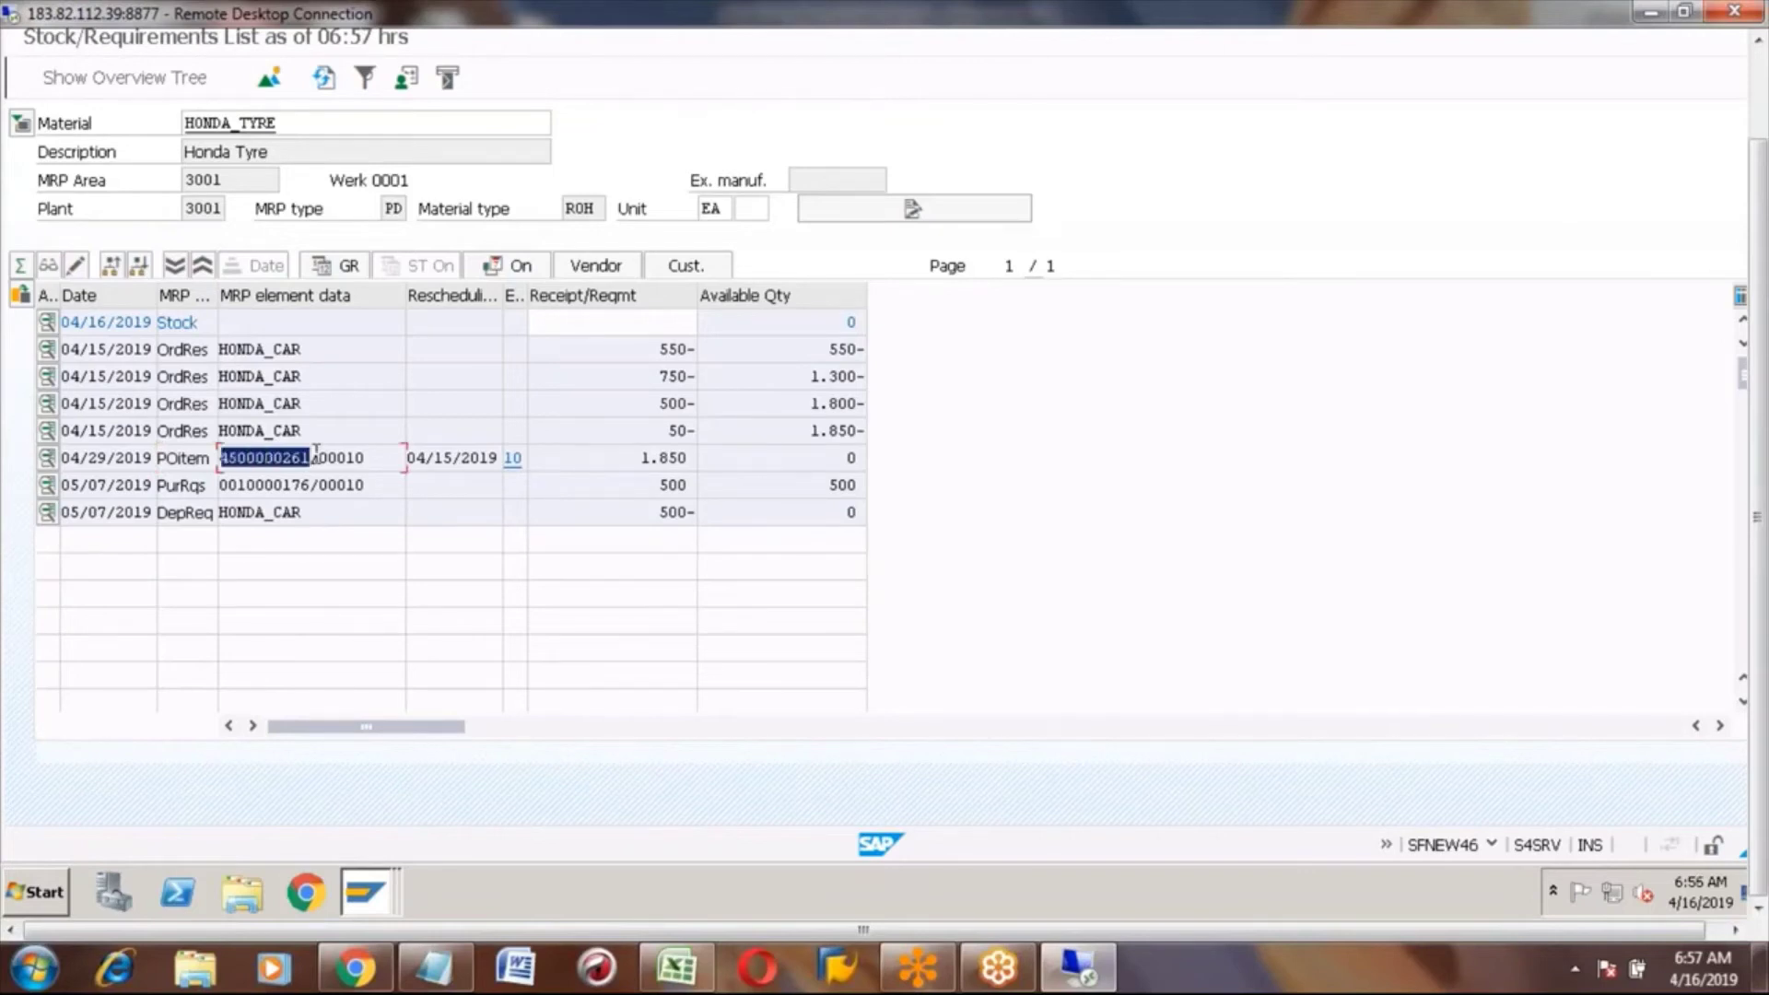
pyautogui.press('Left')
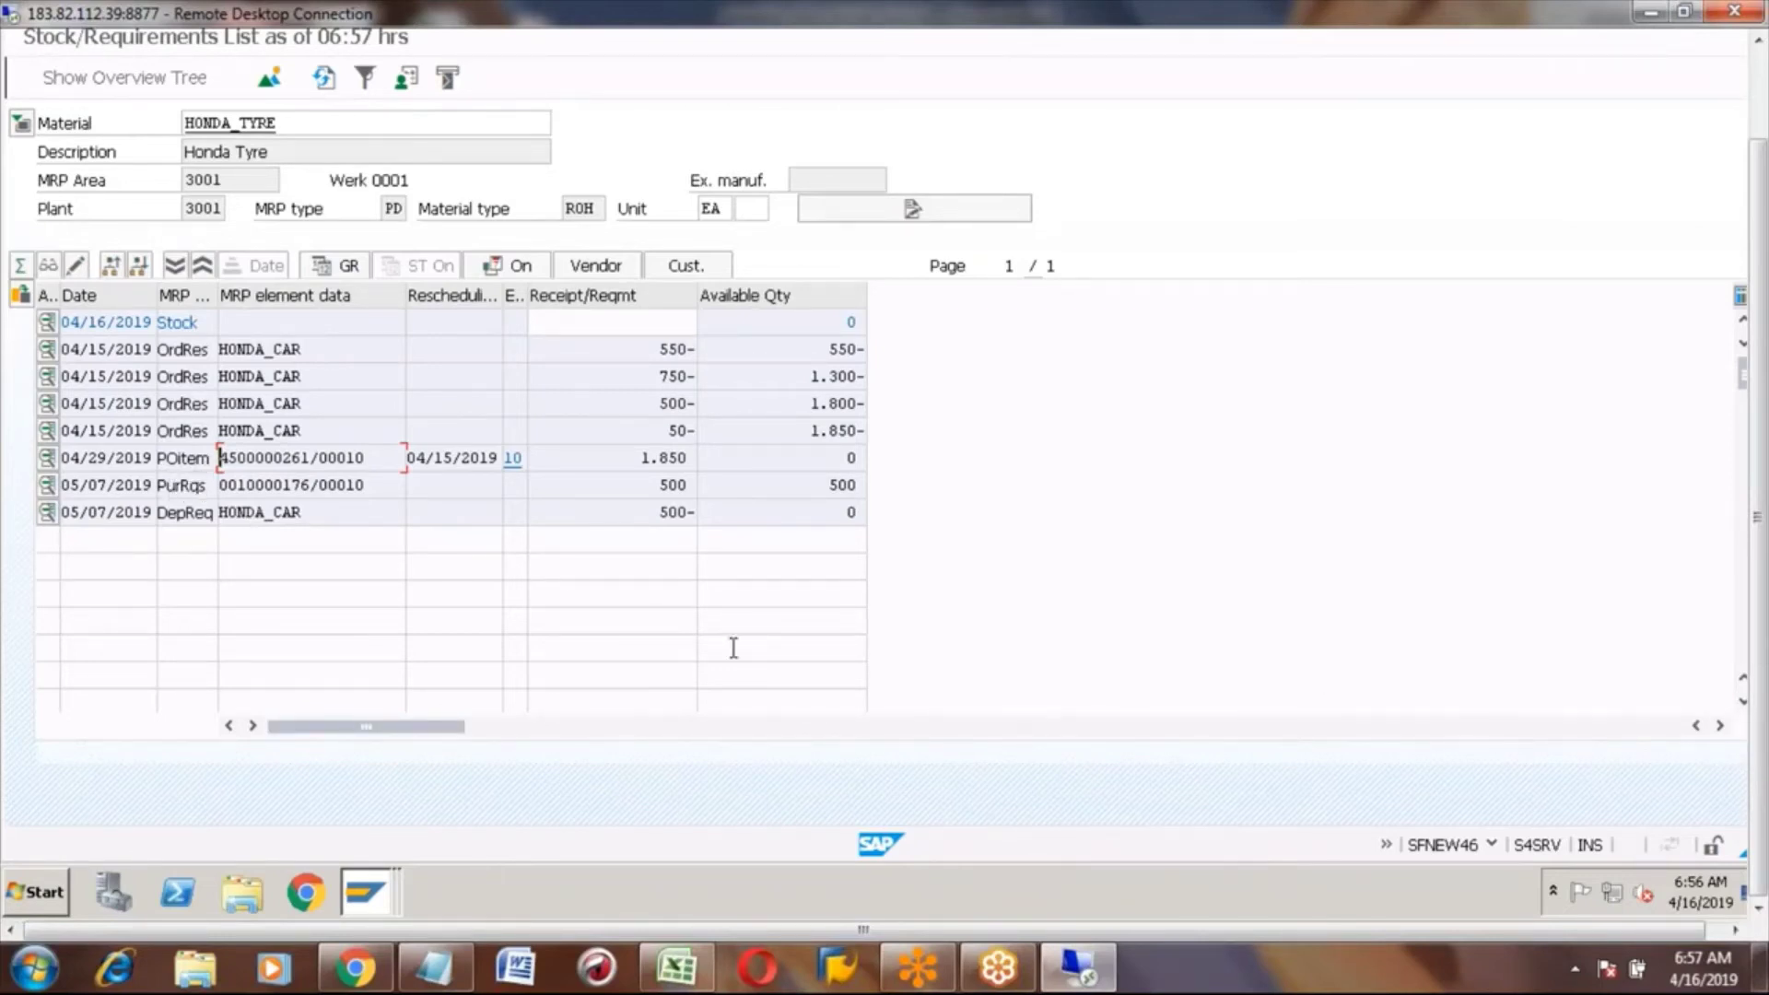
# - Switch to the Production Version: Mass Processing session and exit it to the SAP Easy Access screen
pyautogui.click(380, 898)
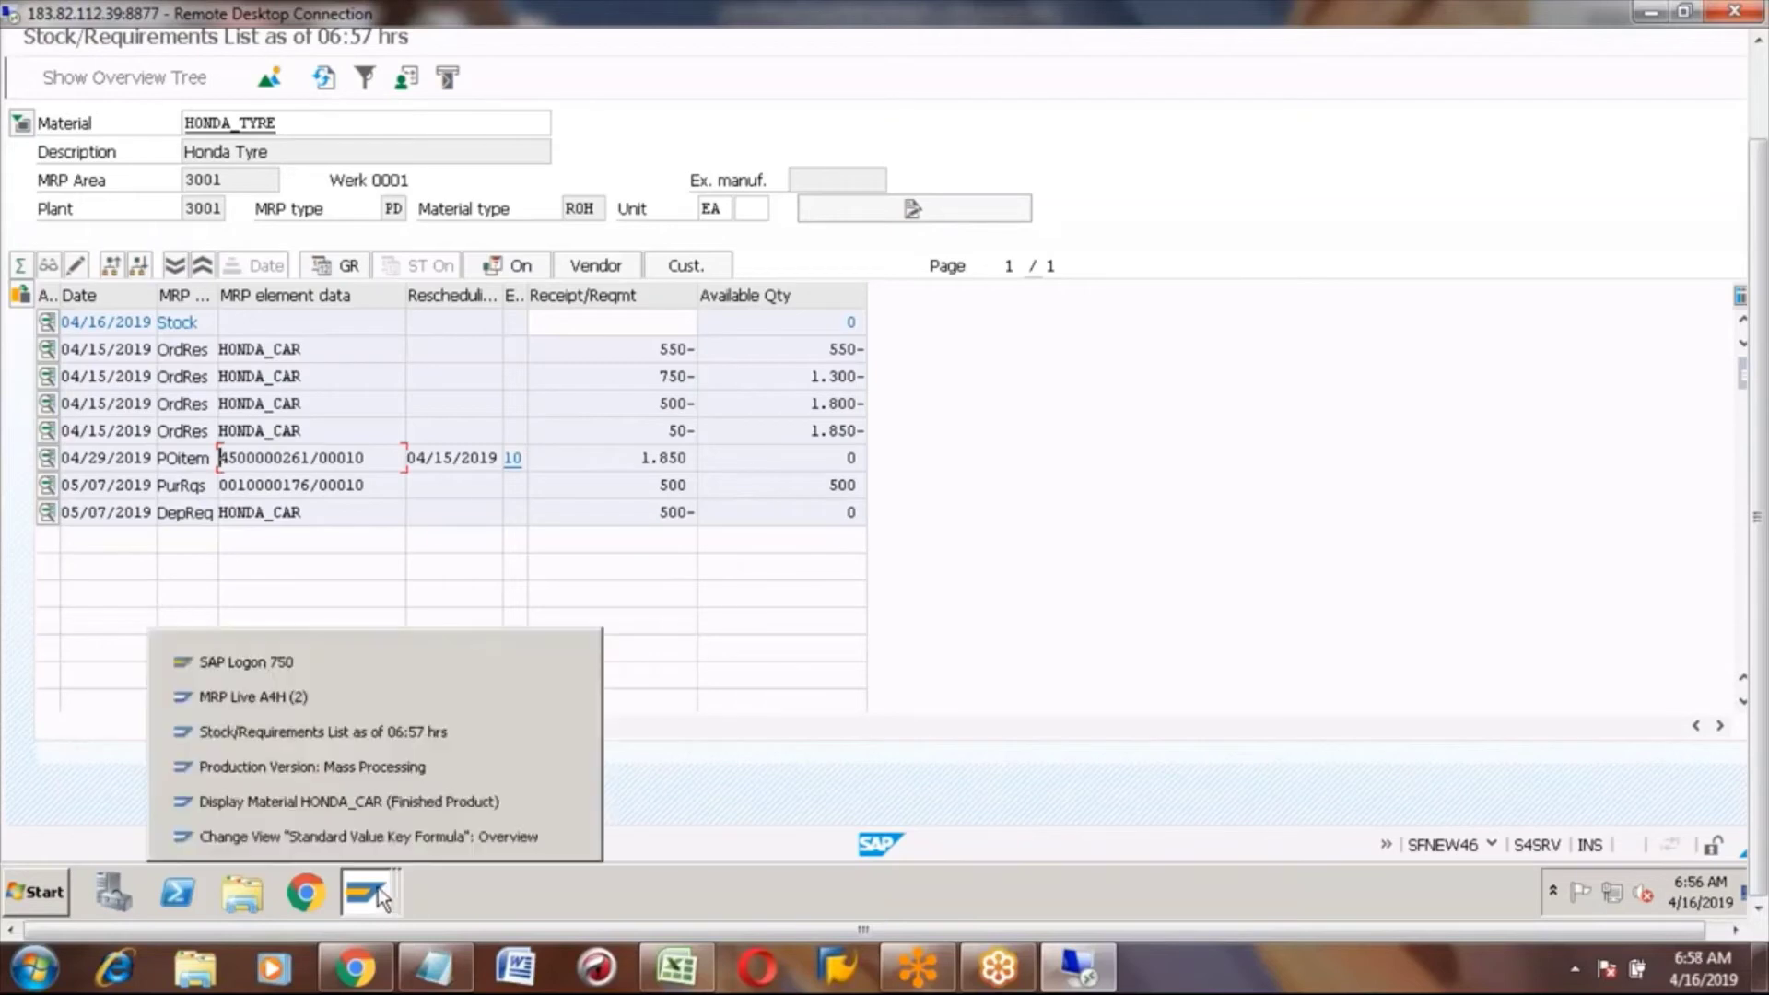
pyautogui.click(373, 766)
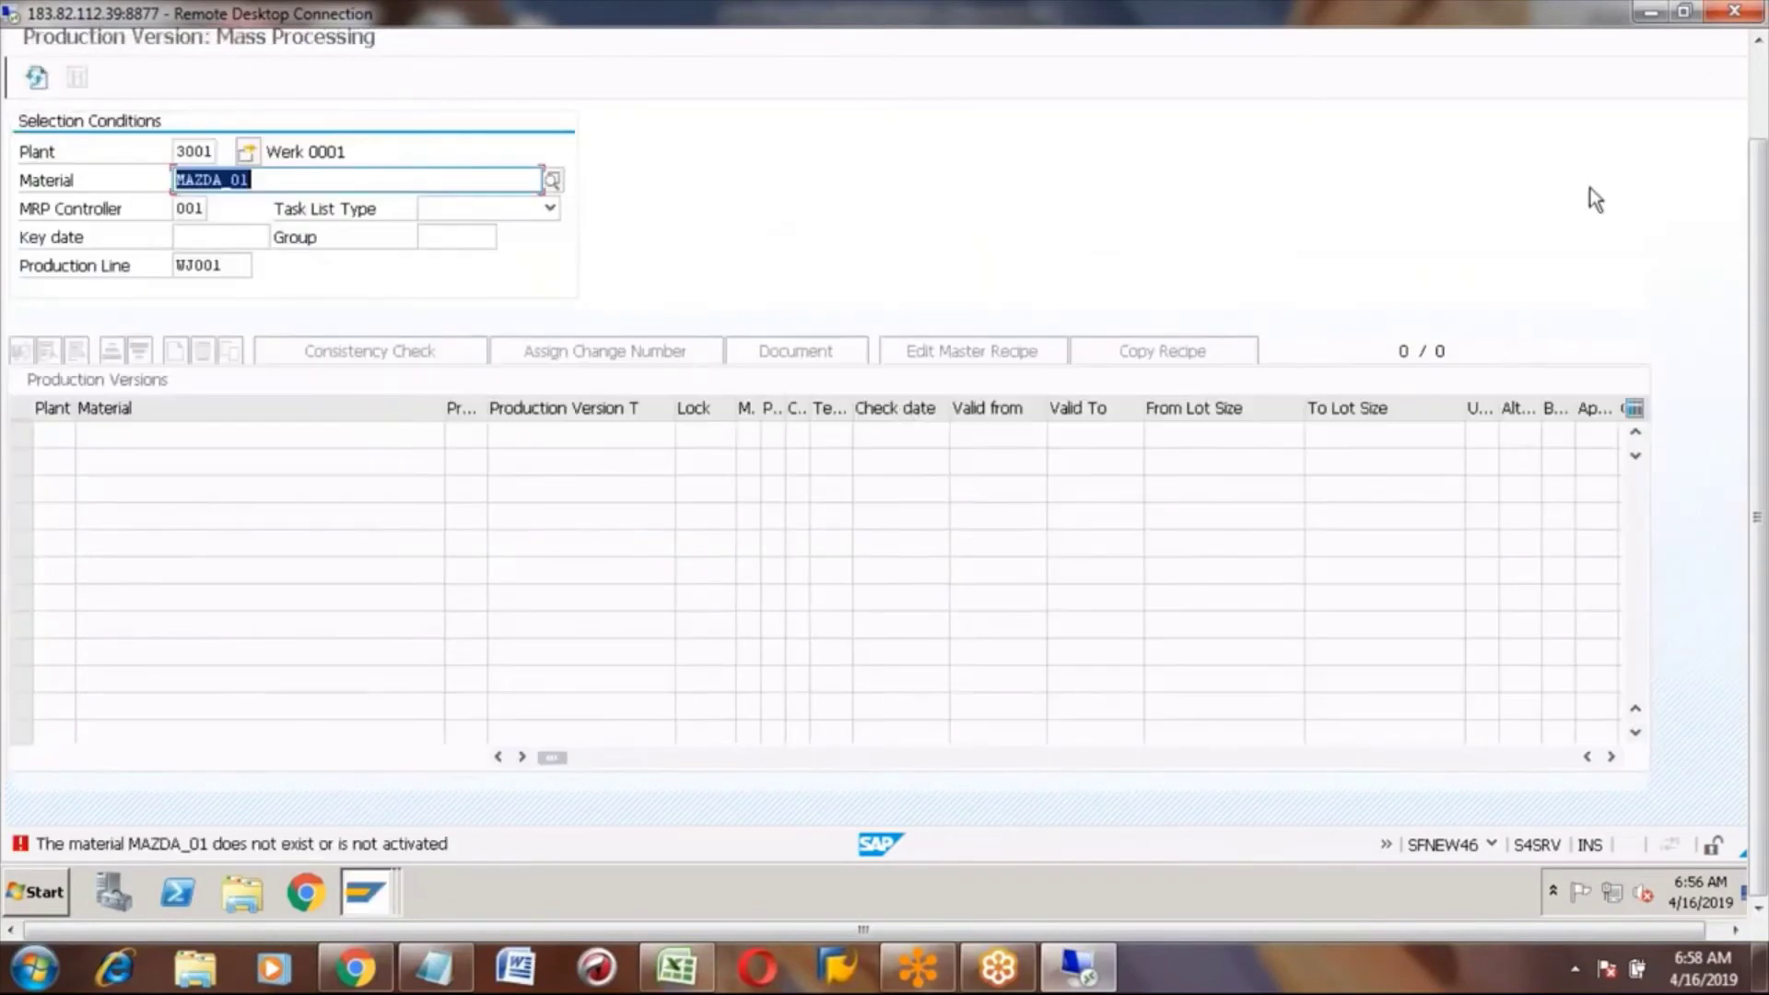
pyautogui.click(1760, 96)
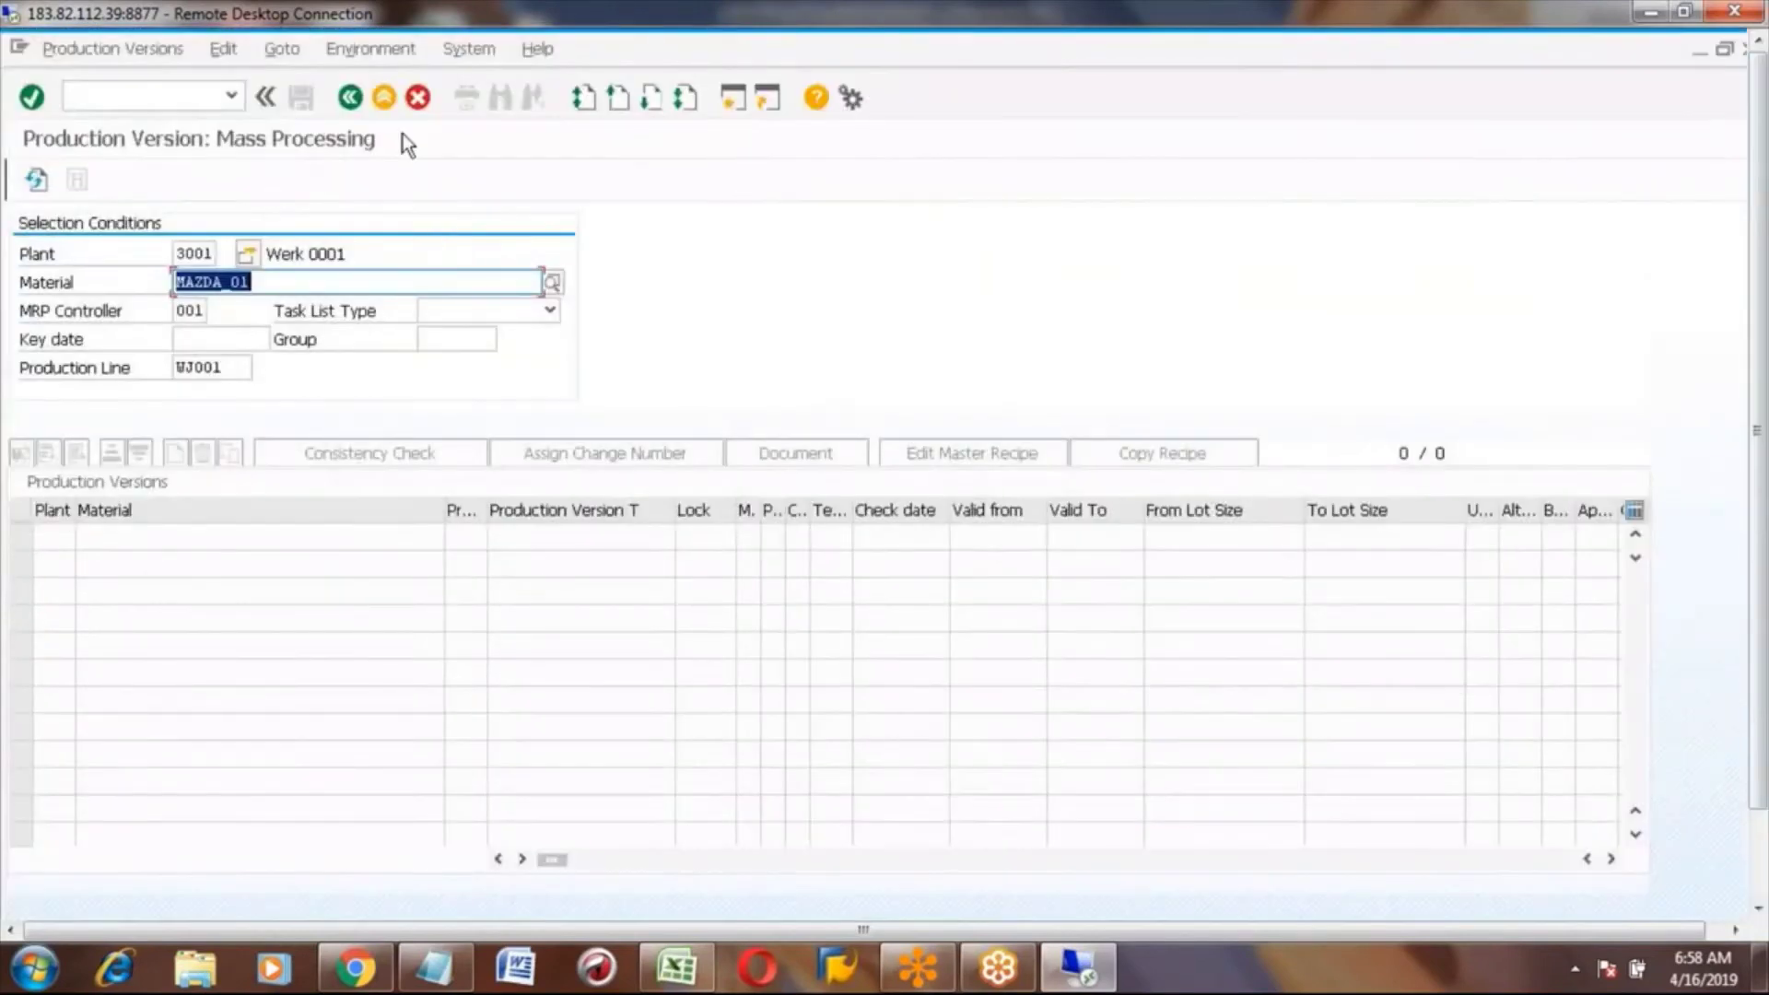
pyautogui.click(384, 96)
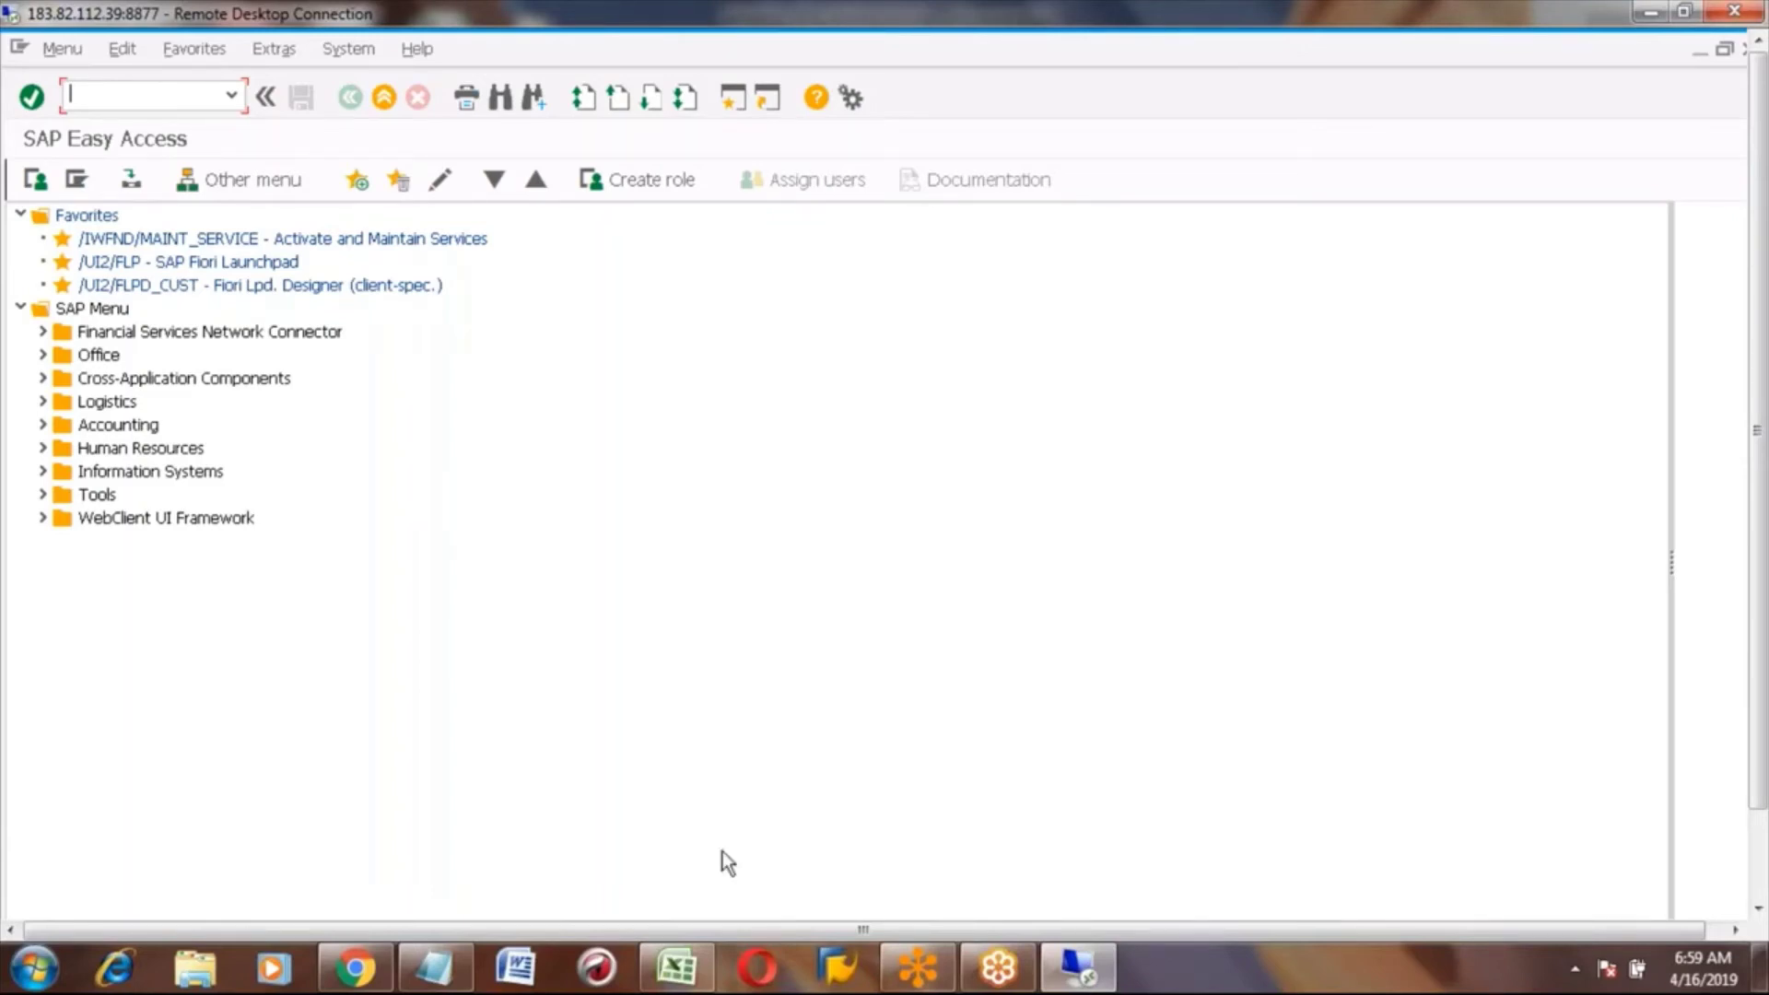
# - Switch to the Excel workbook and enter the heading "Purchasing process" in cell K293
pyautogui.click(677, 968)
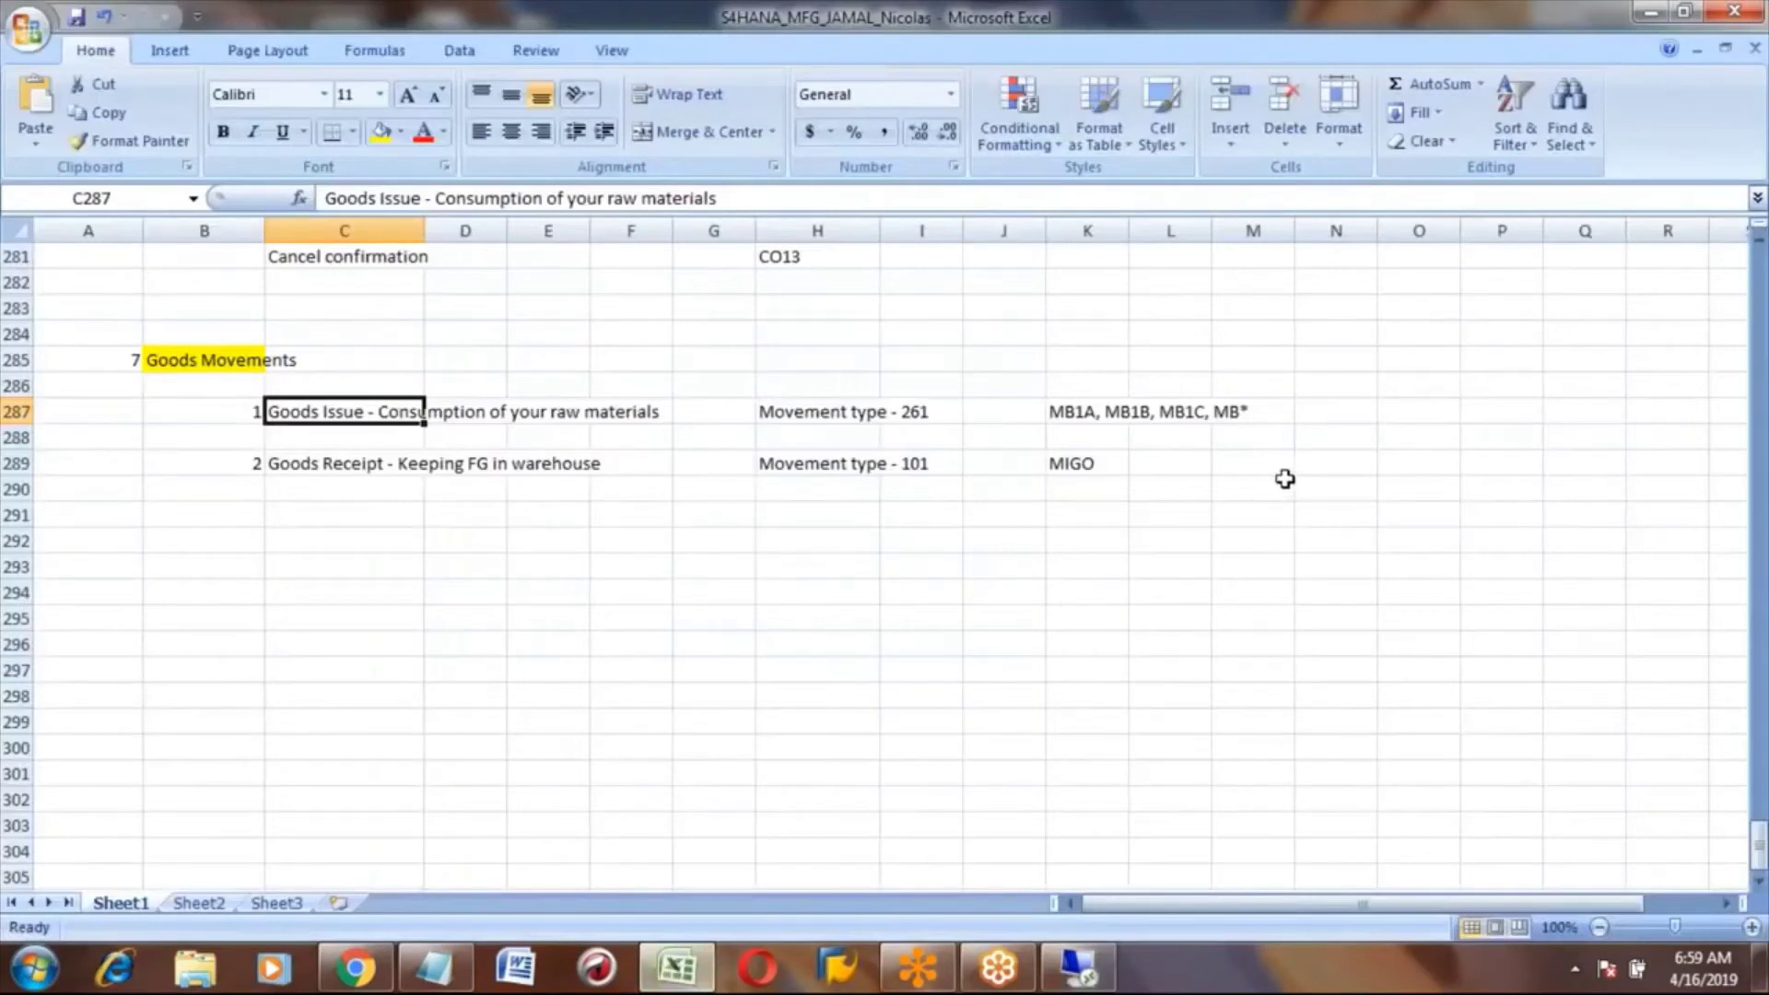
pyautogui.click(1075, 566)
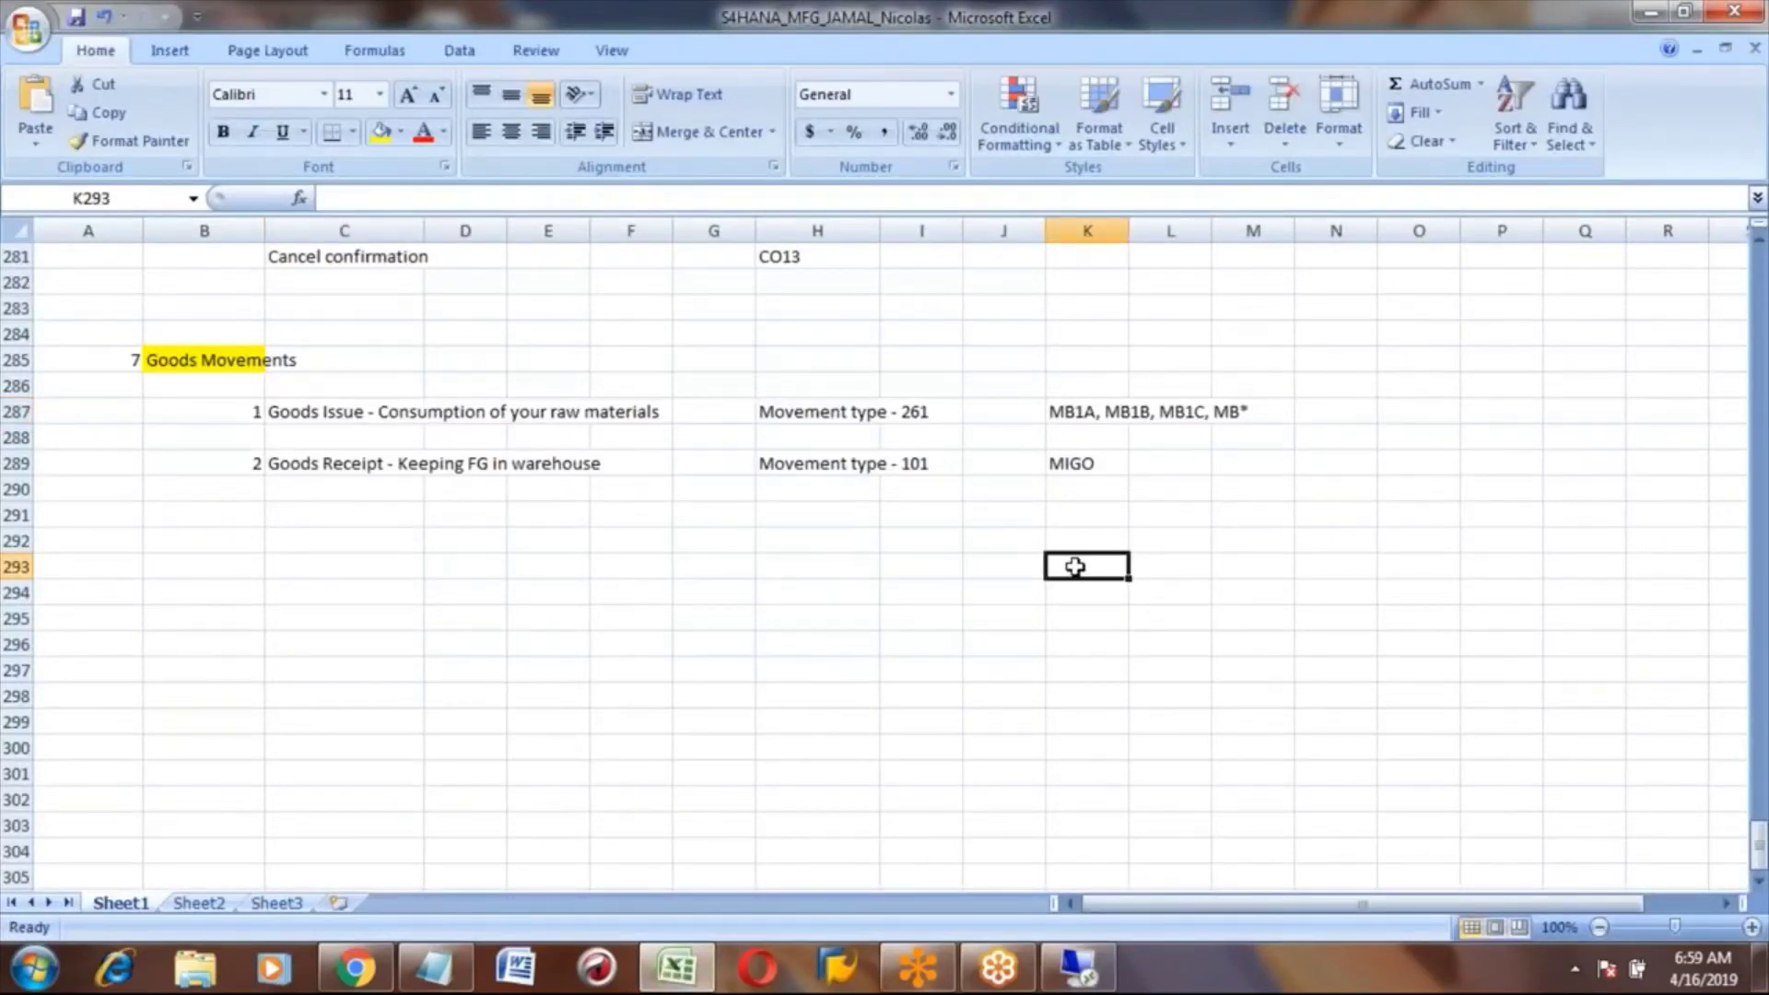
pyautogui.write('Purchas')
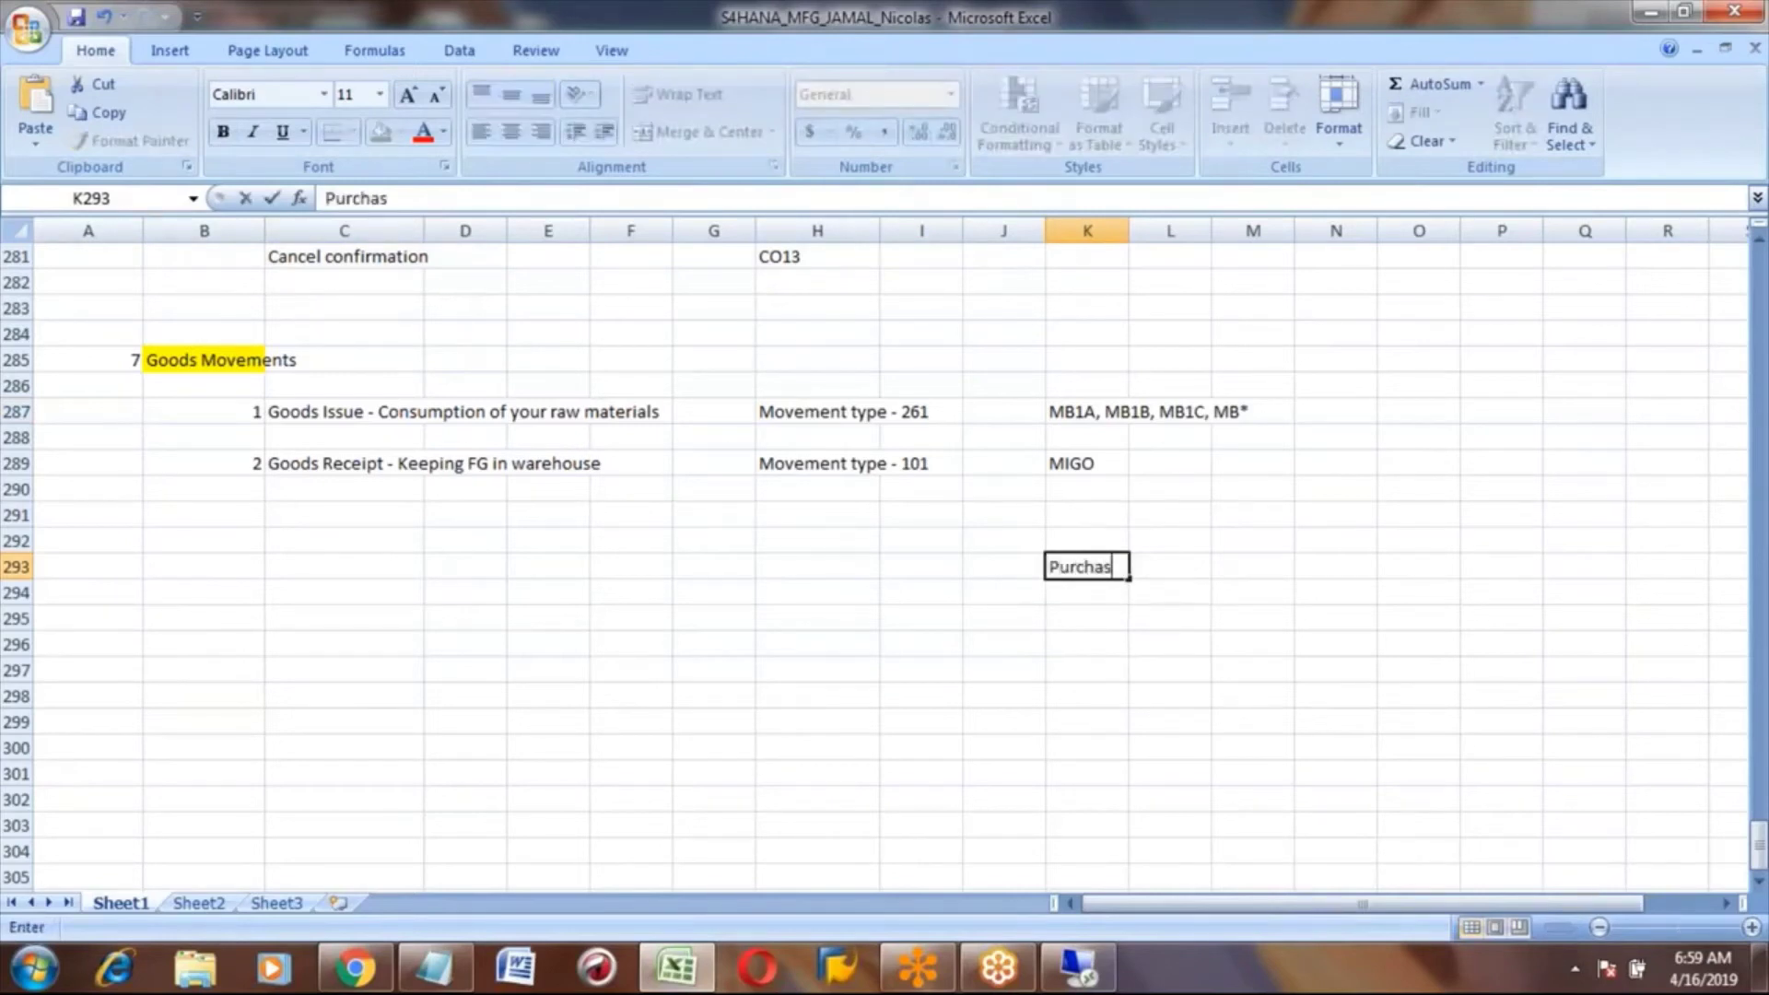
pyautogui.write('ing process')
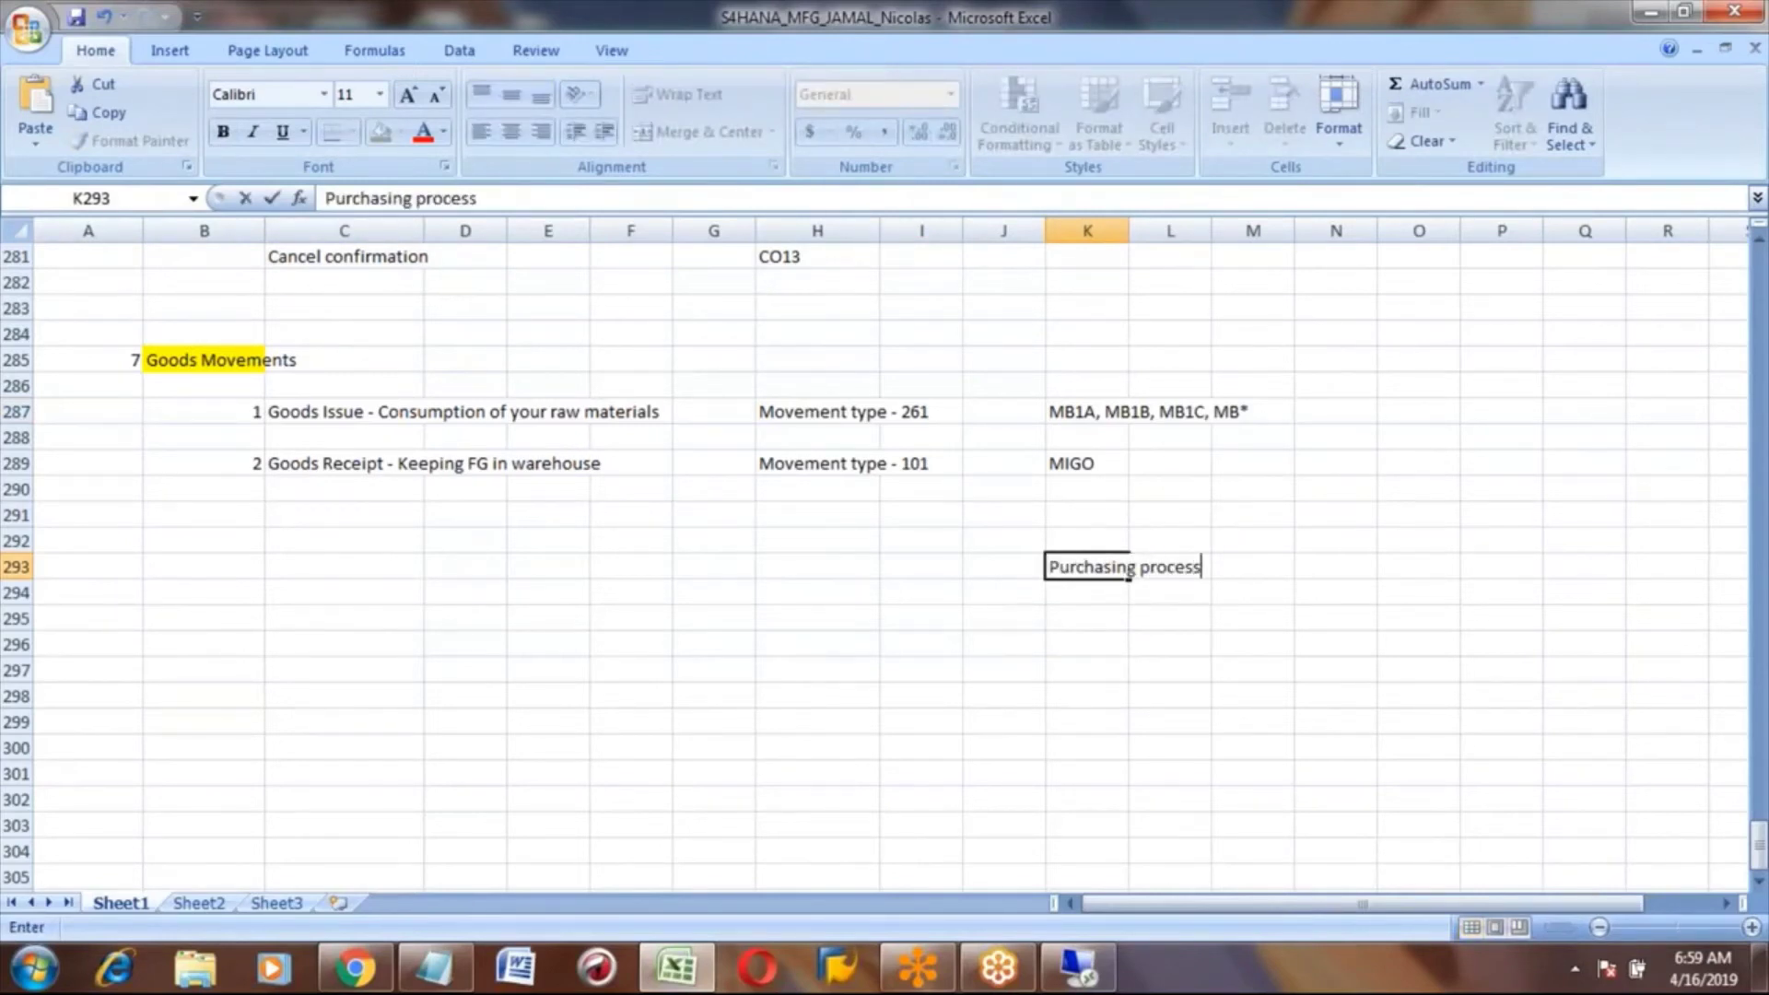
pyautogui.press('Return')
pyautogui.press('Return')
# - Add item 1, "Purchase requisition", in K295 and L295 under the Purchasing process heading
pyautogui.write('1')
pyautogui.press('Tab')
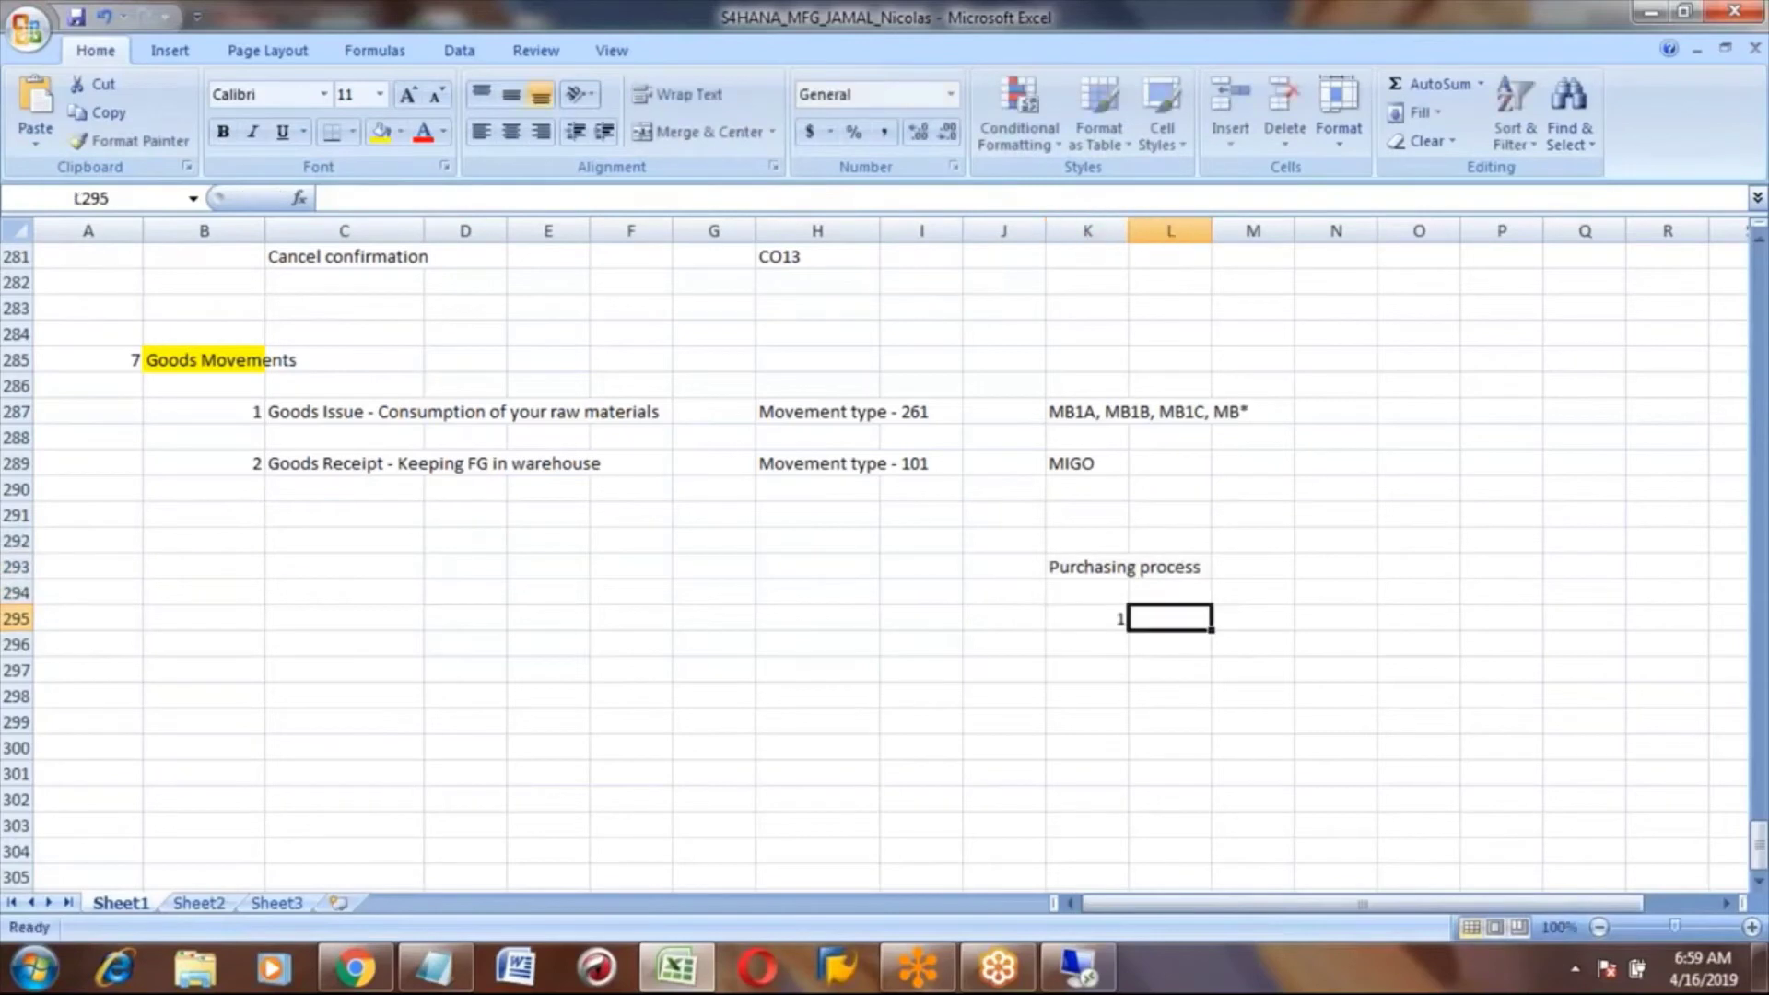
pyautogui.write('Pur')
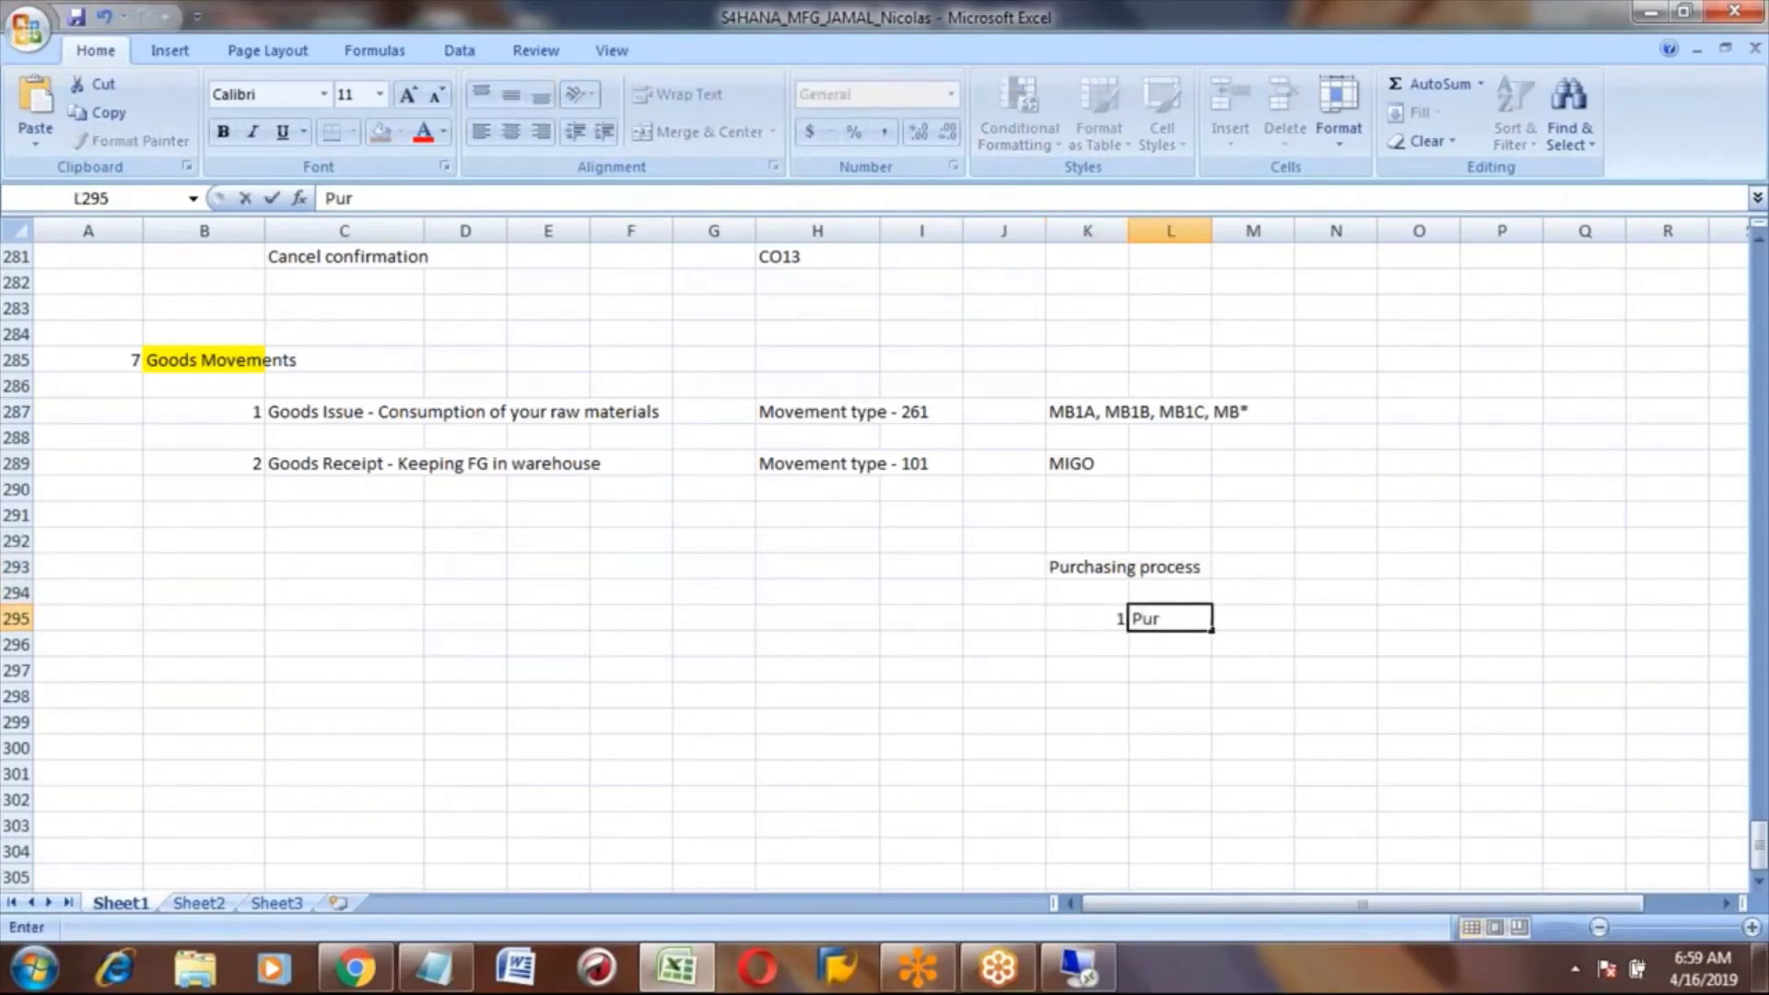
pyautogui.write('chase requi')
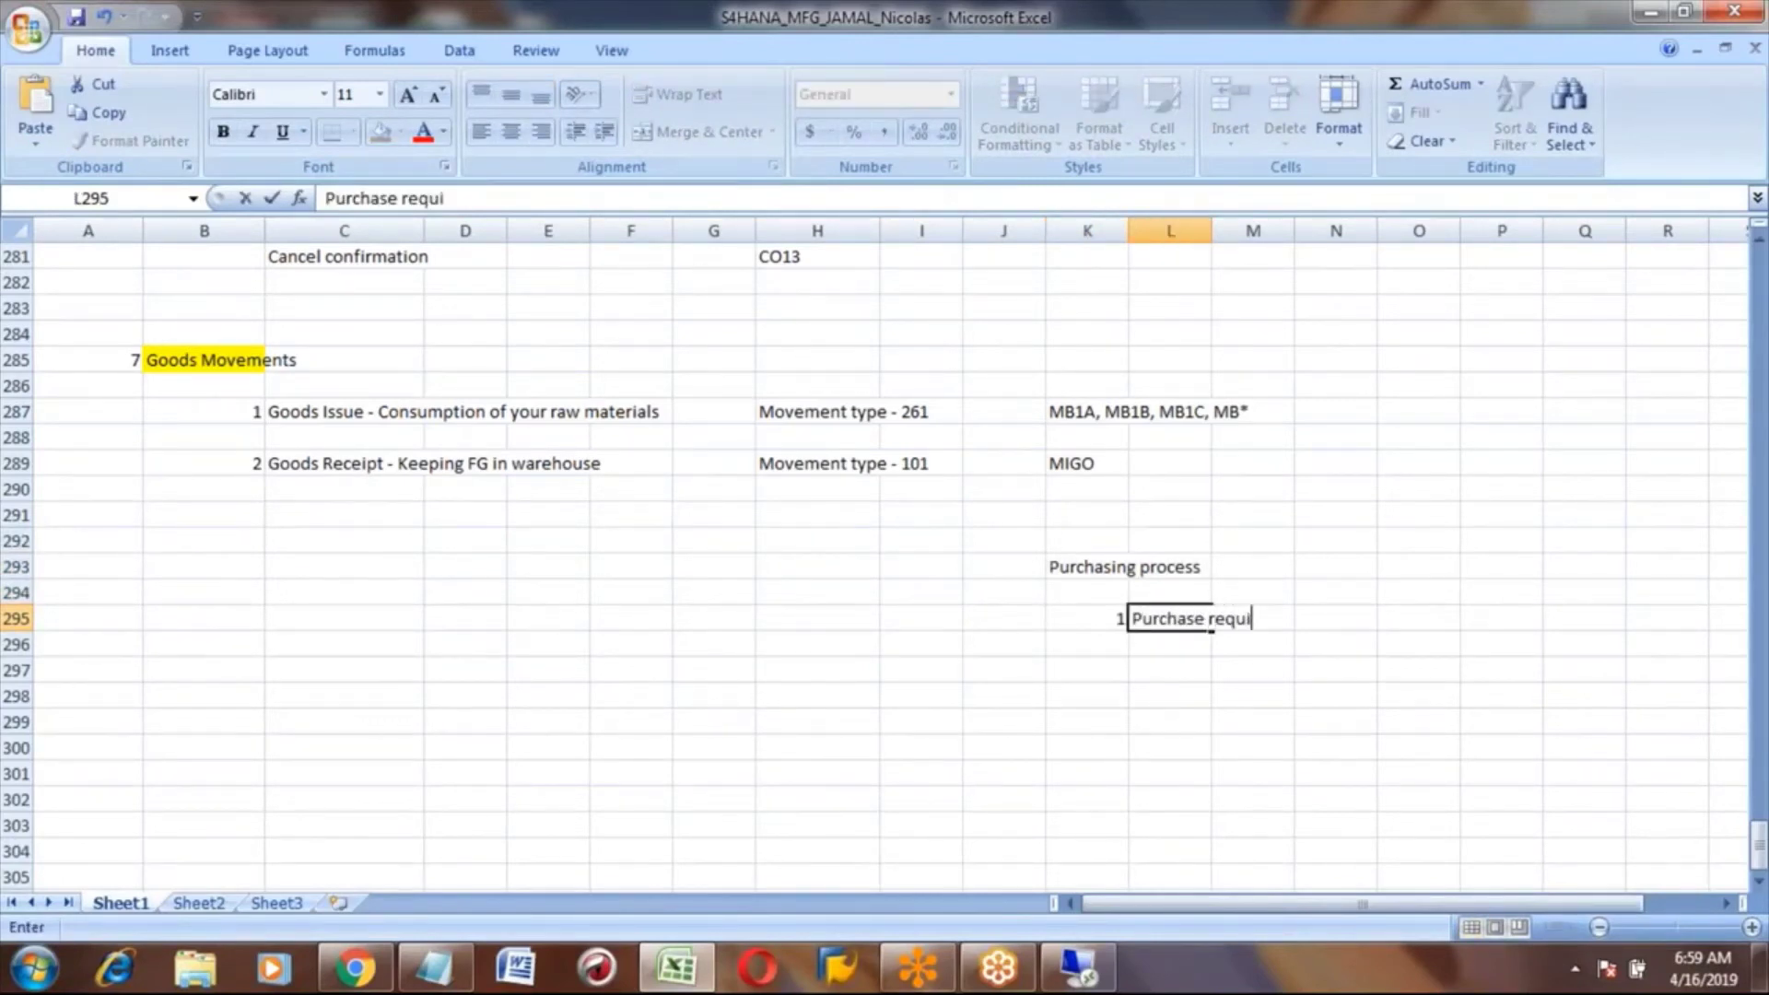
pyautogui.write('sition')
pyautogui.press('Return')
# - Add item 2, "Convert to Purchase order", in K296 and L296
pyautogui.write('2')
pyautogui.press('Tab')
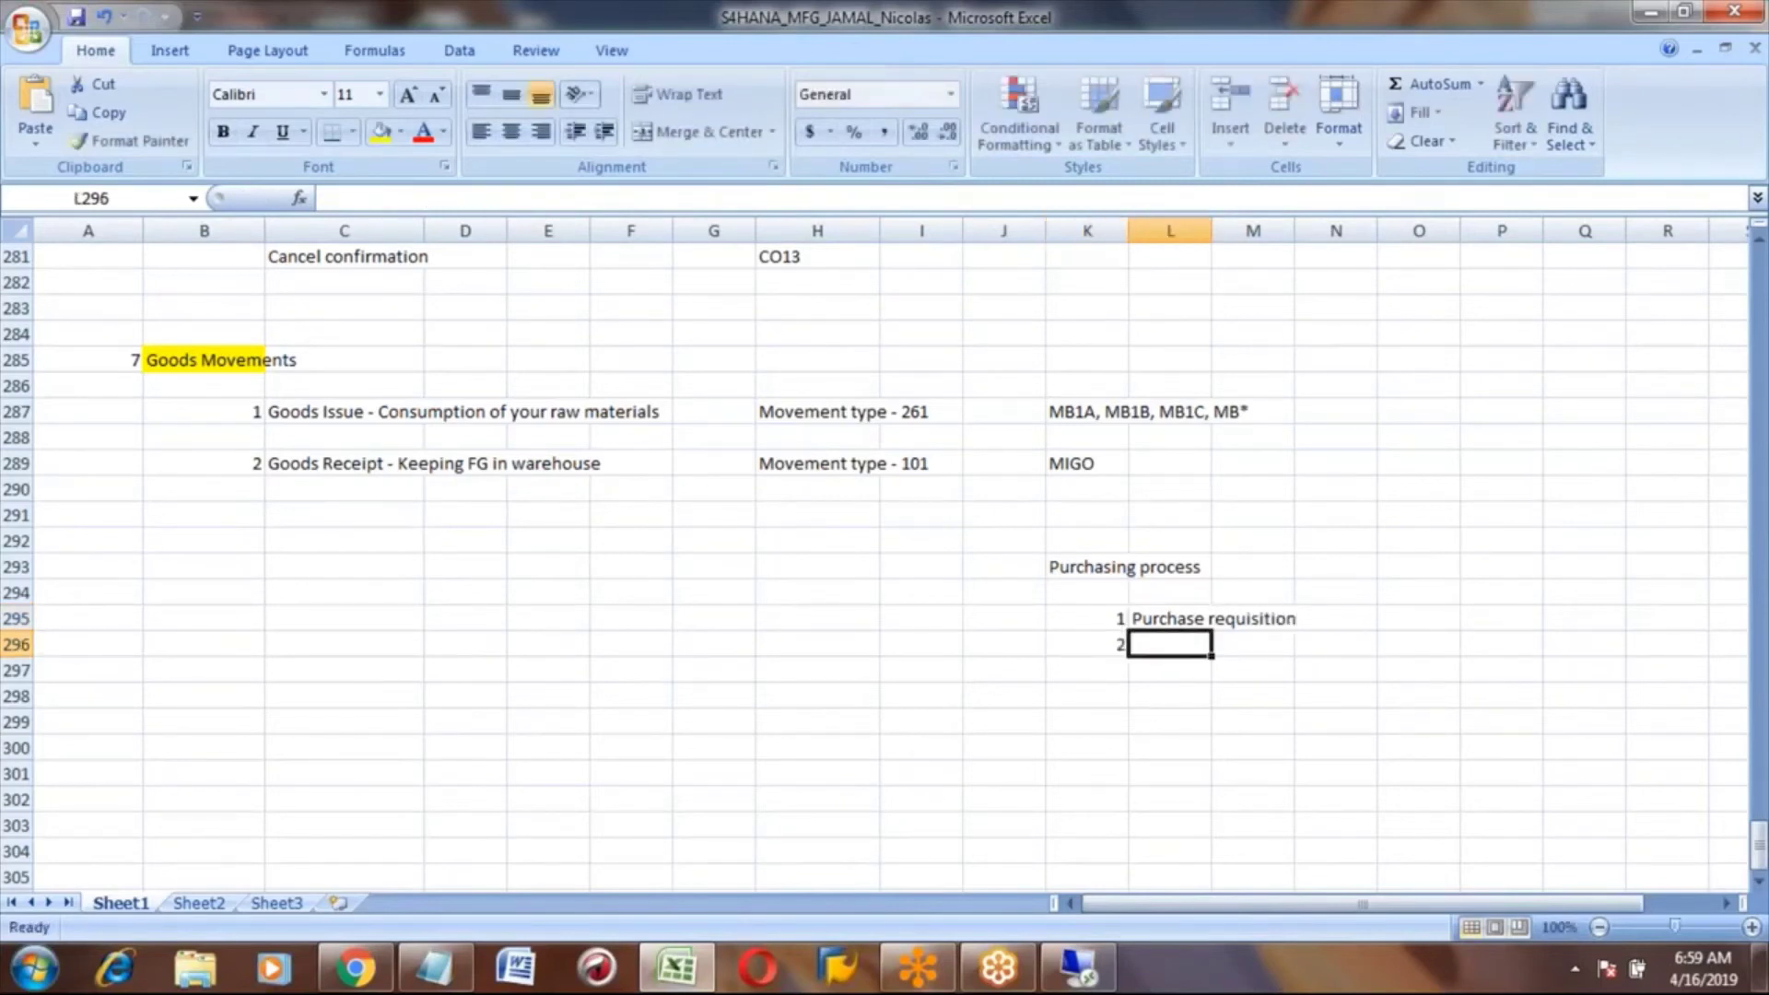
pyautogui.write('Convert to')
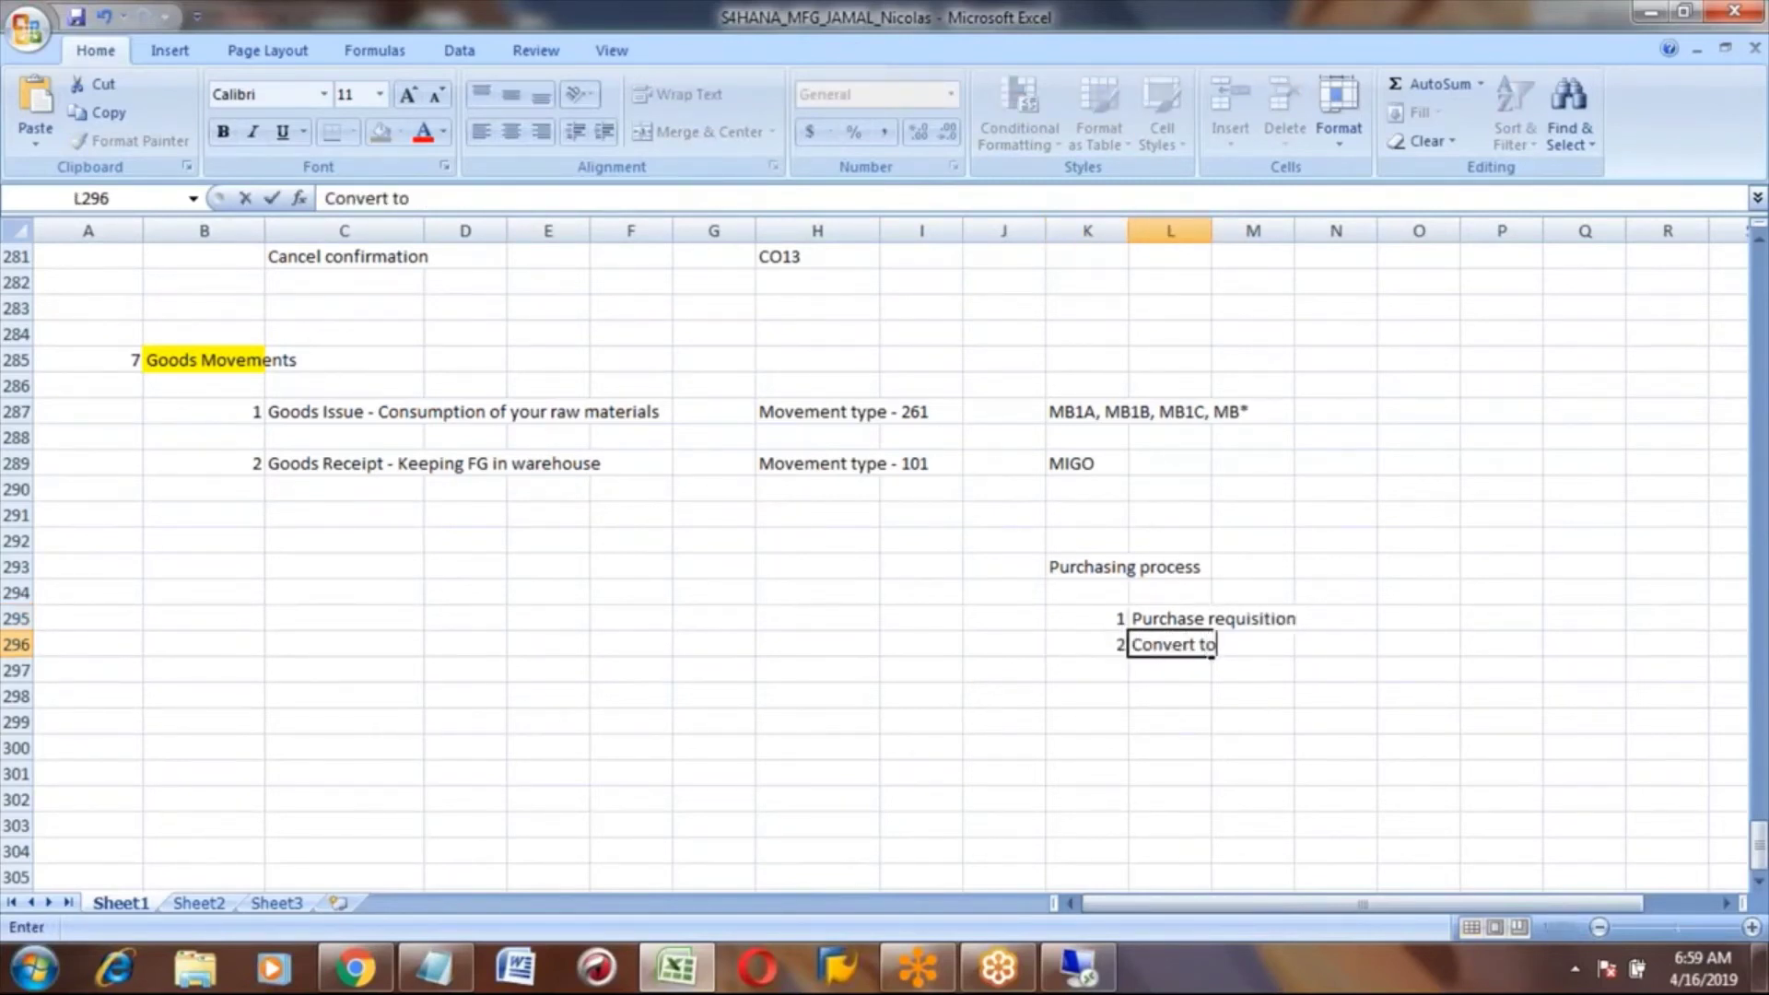
pyautogui.write(' Purchase ')
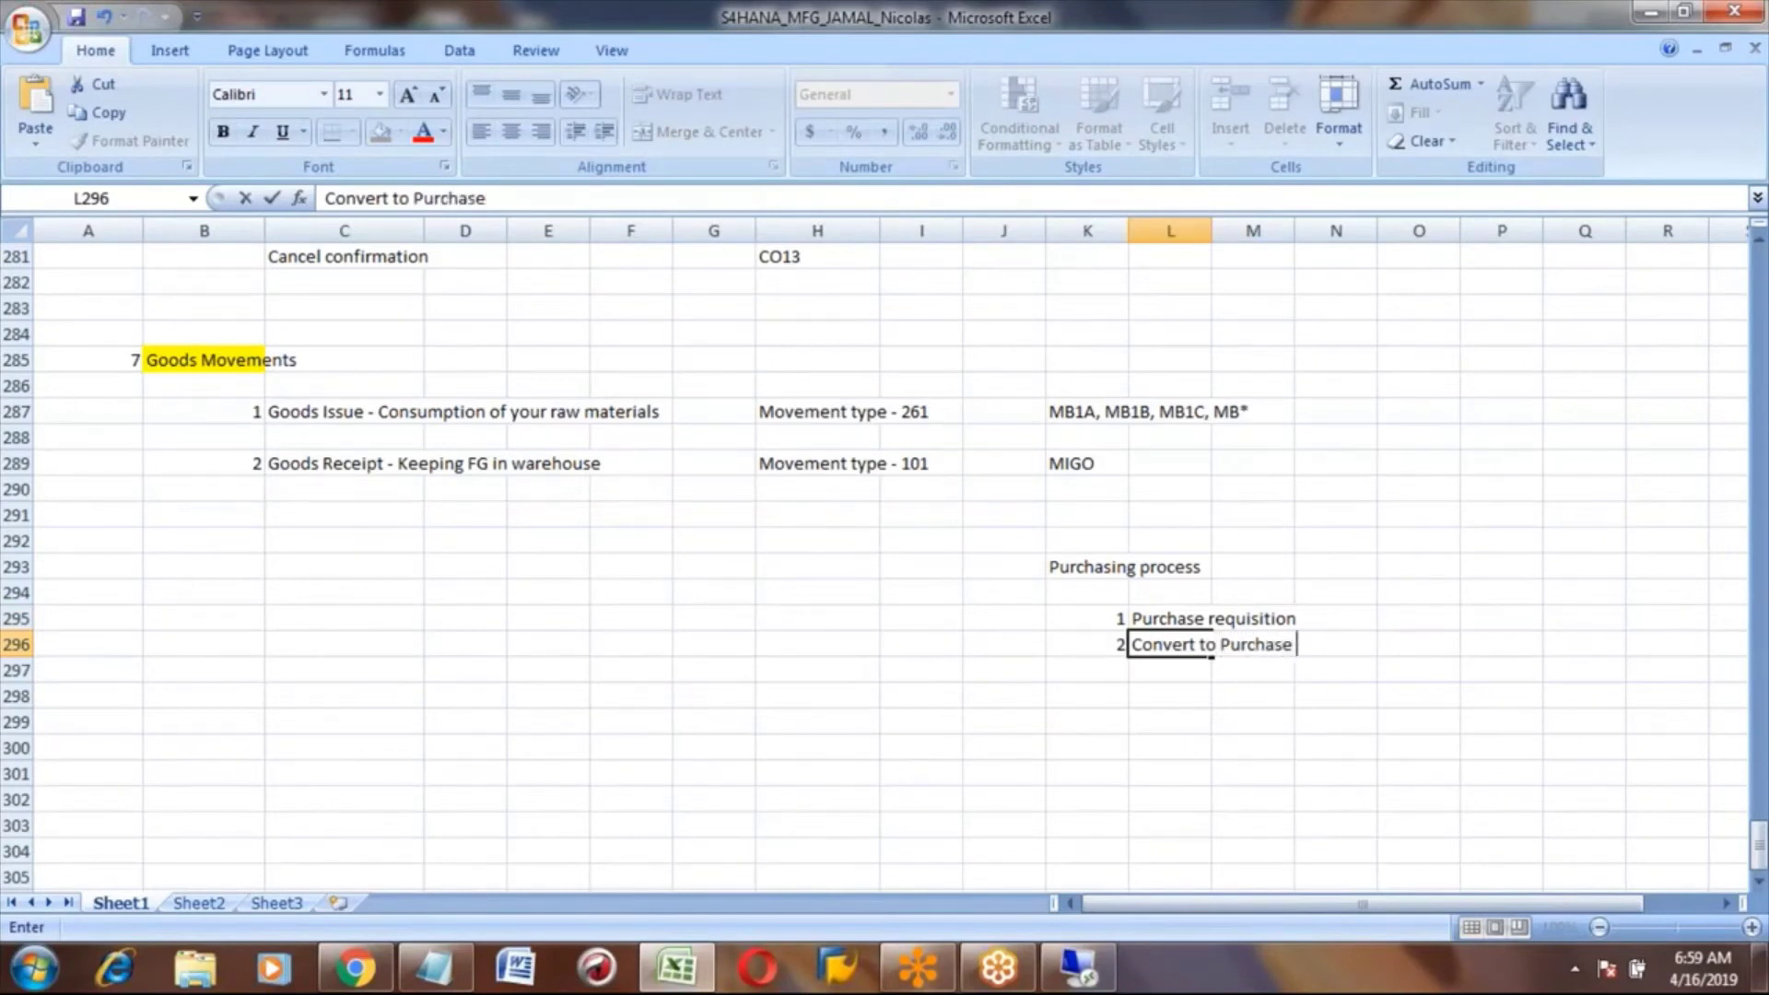
pyautogui.write('order')
pyautogui.press('Return')
pyautogui.press('Left')
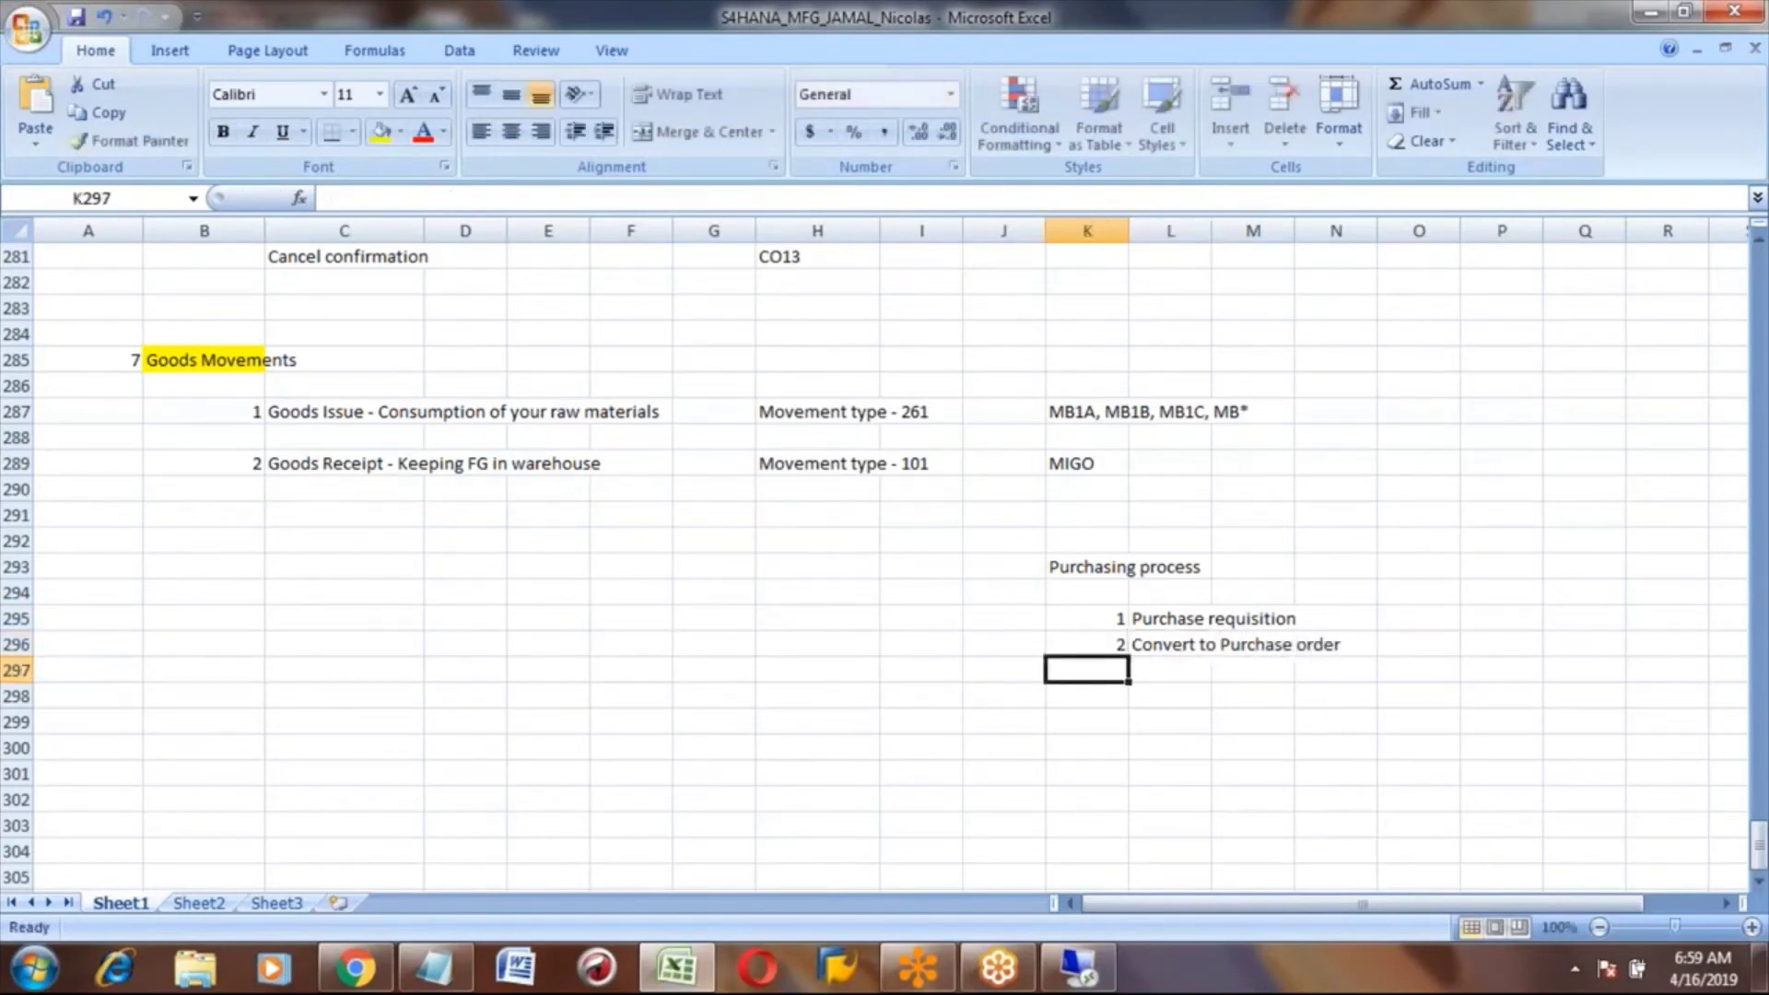
# - Add item 3, "Goods Receipt againest Purchase Order", in K297 and L297
pyautogui.write('3')
pyautogui.press('Tab')
pyautogui.write('Go')
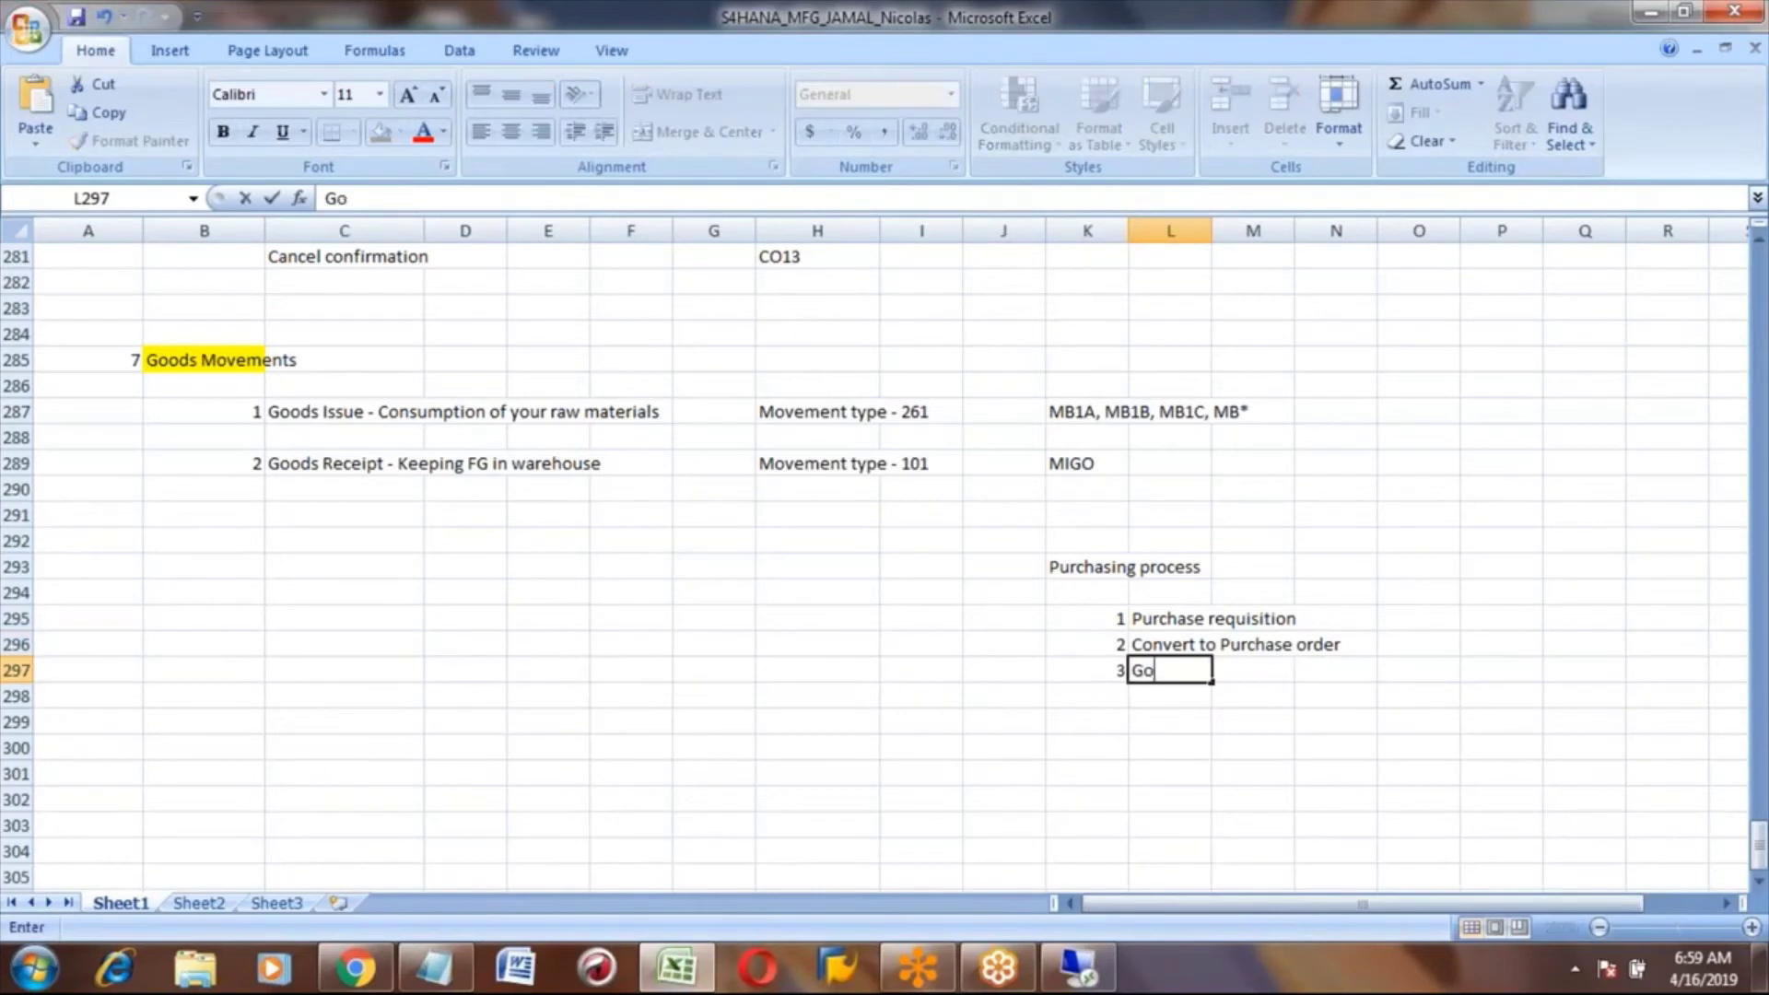
pyautogui.write('ods Receipt a')
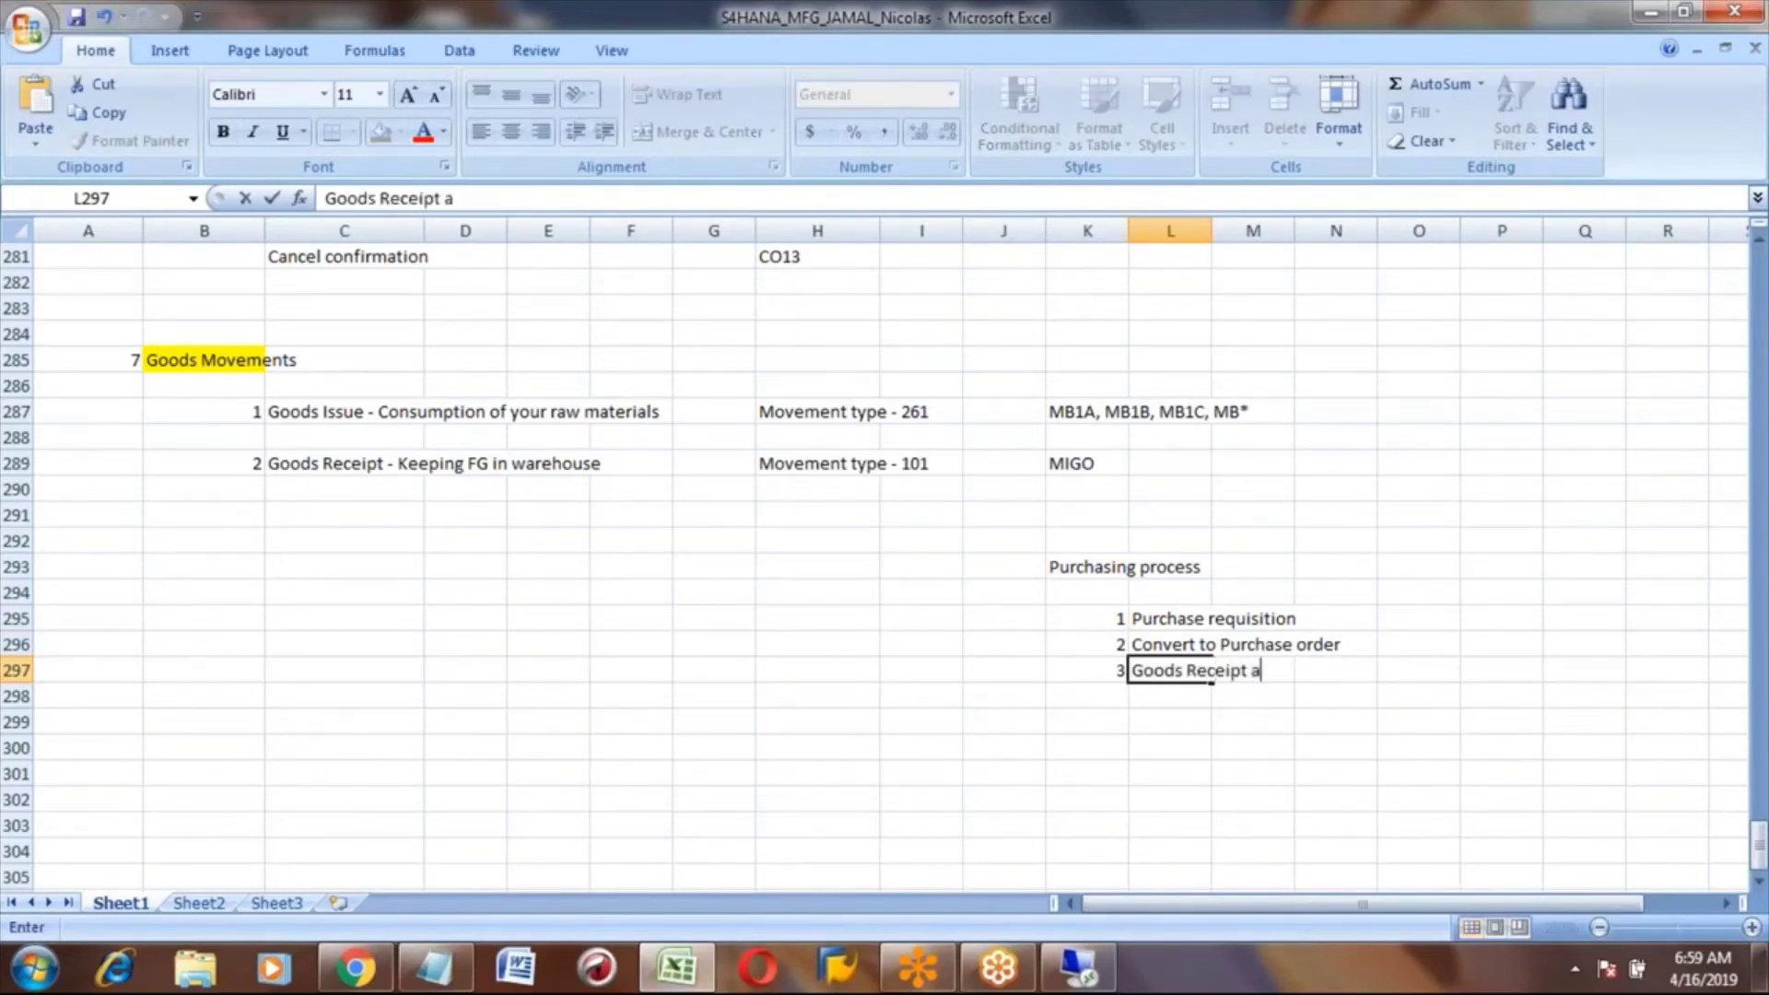
pyautogui.write('gainest Purcha')
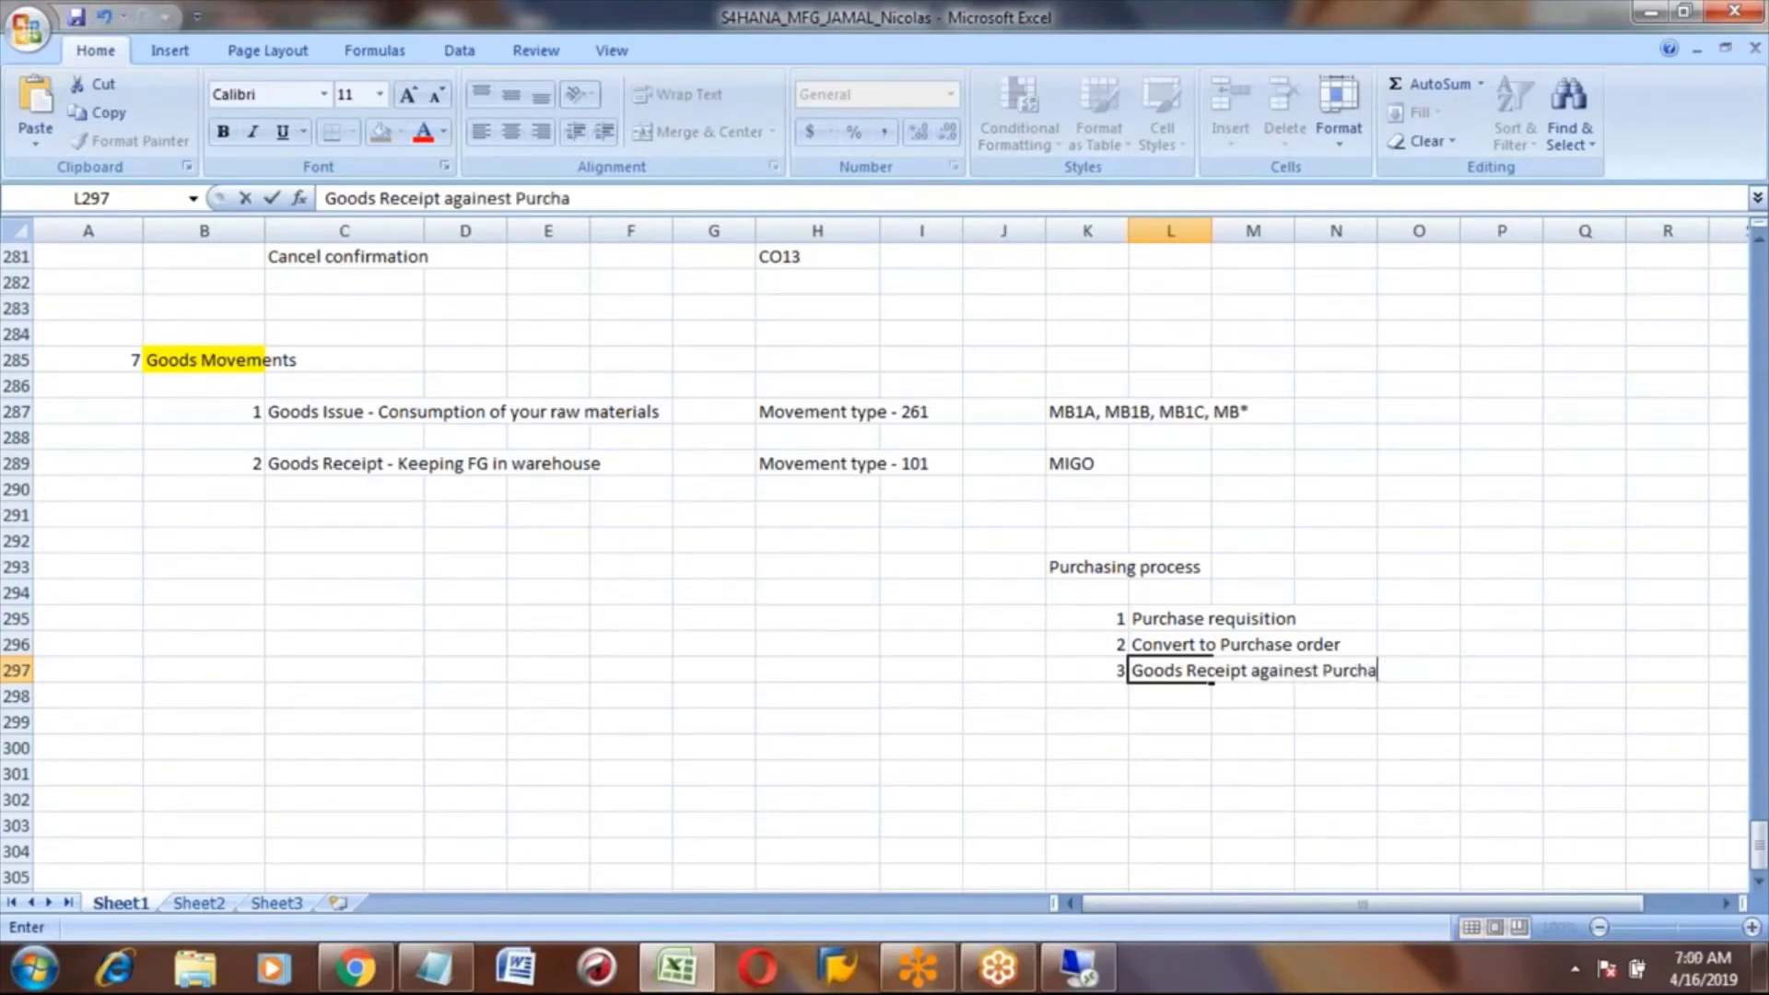
pyautogui.write('se Order')
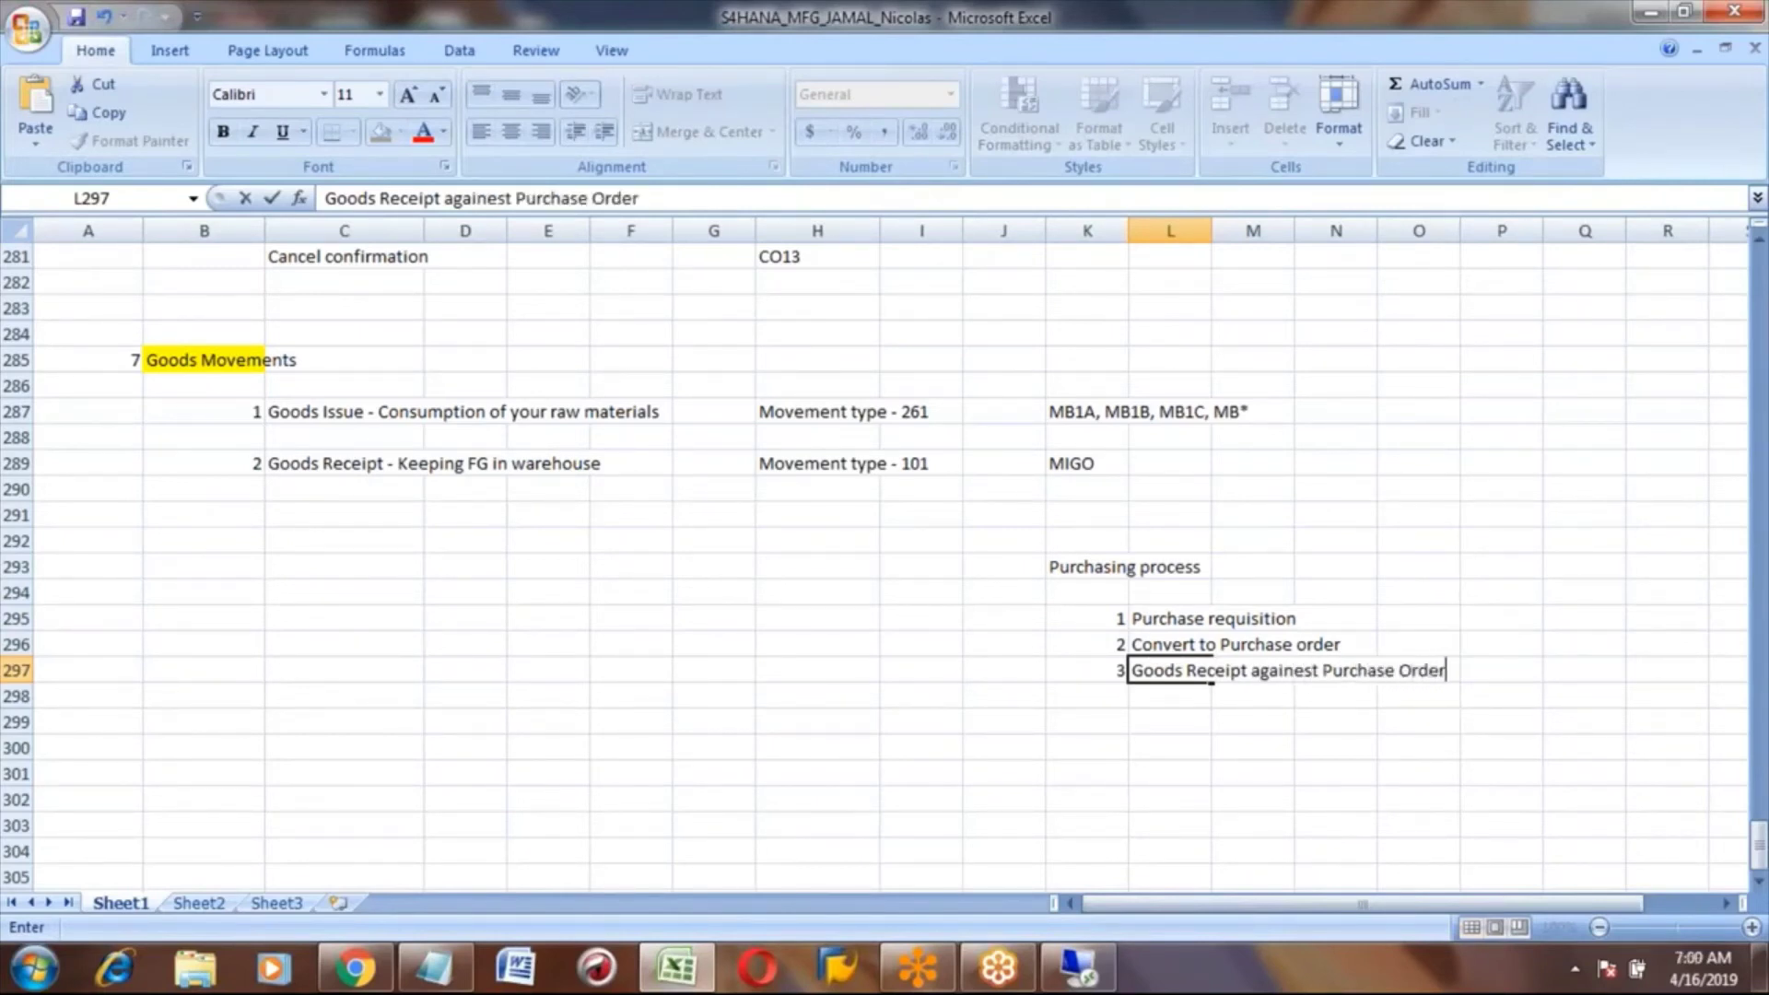
pyautogui.press('Return')
pyautogui.click(1170, 670)
pyautogui.click(1170, 695)
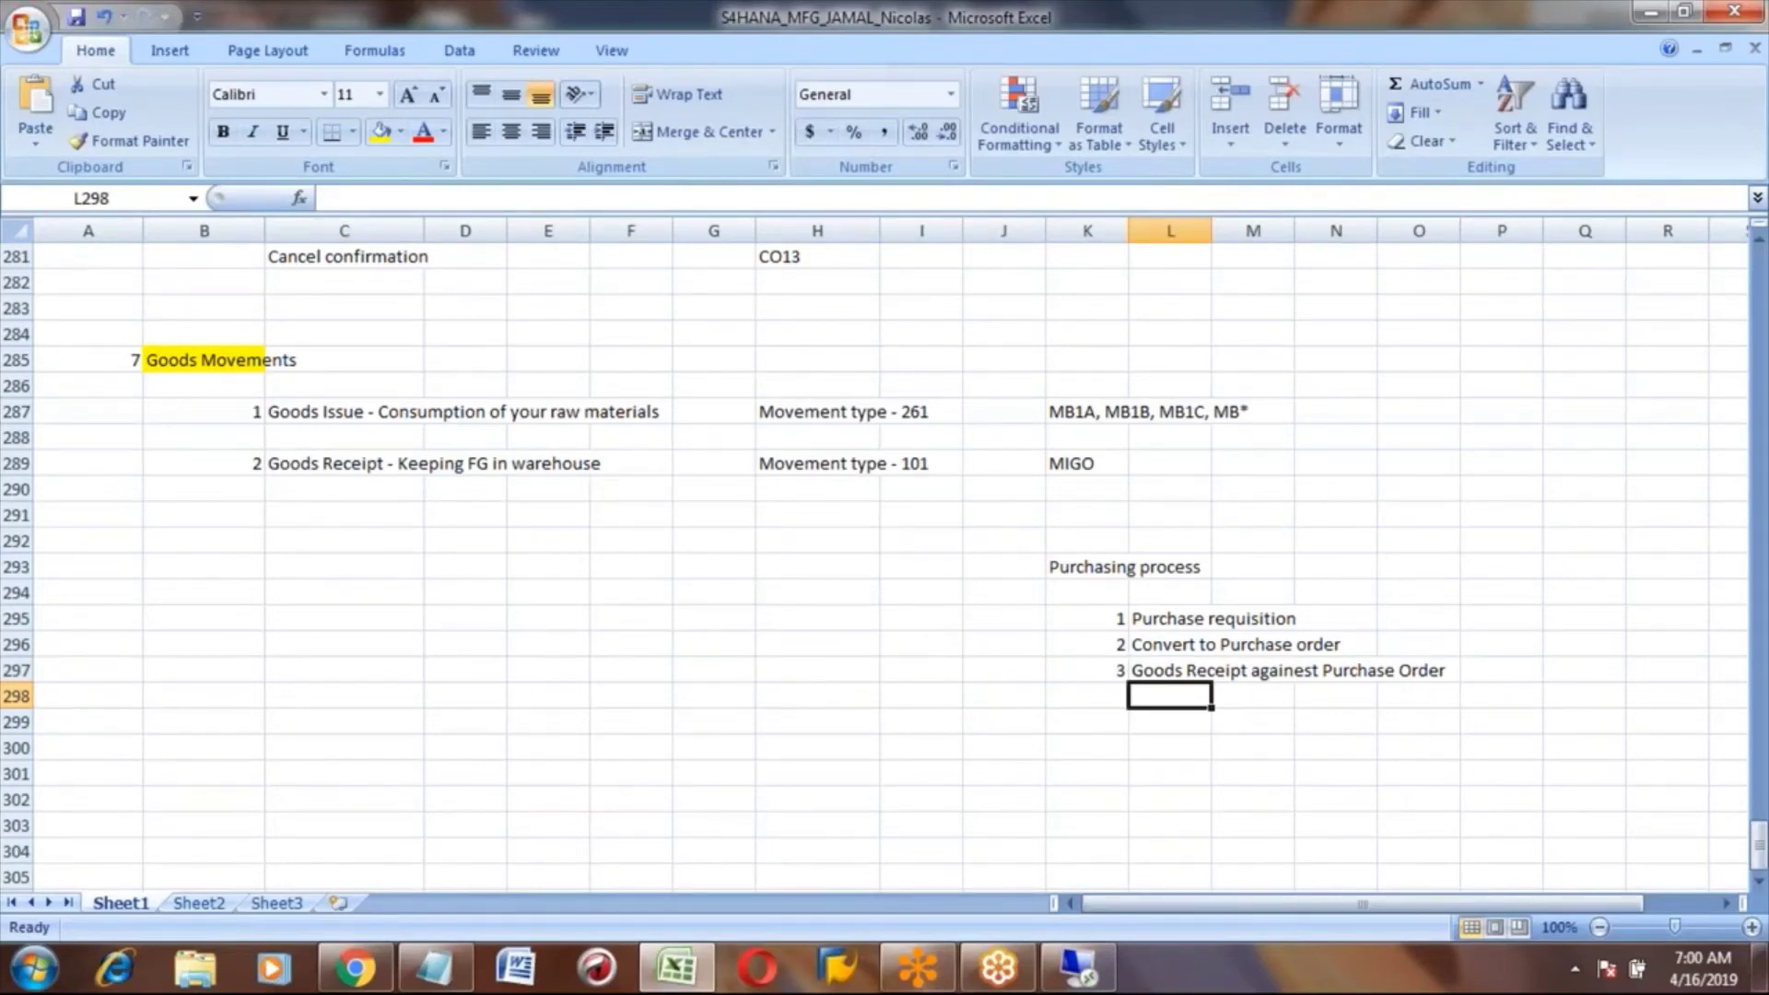
# - Enter transaction code MD04 in P295 and P296 for the purchase requisition and the conversion to purchase order
pyautogui.click(1210, 671)
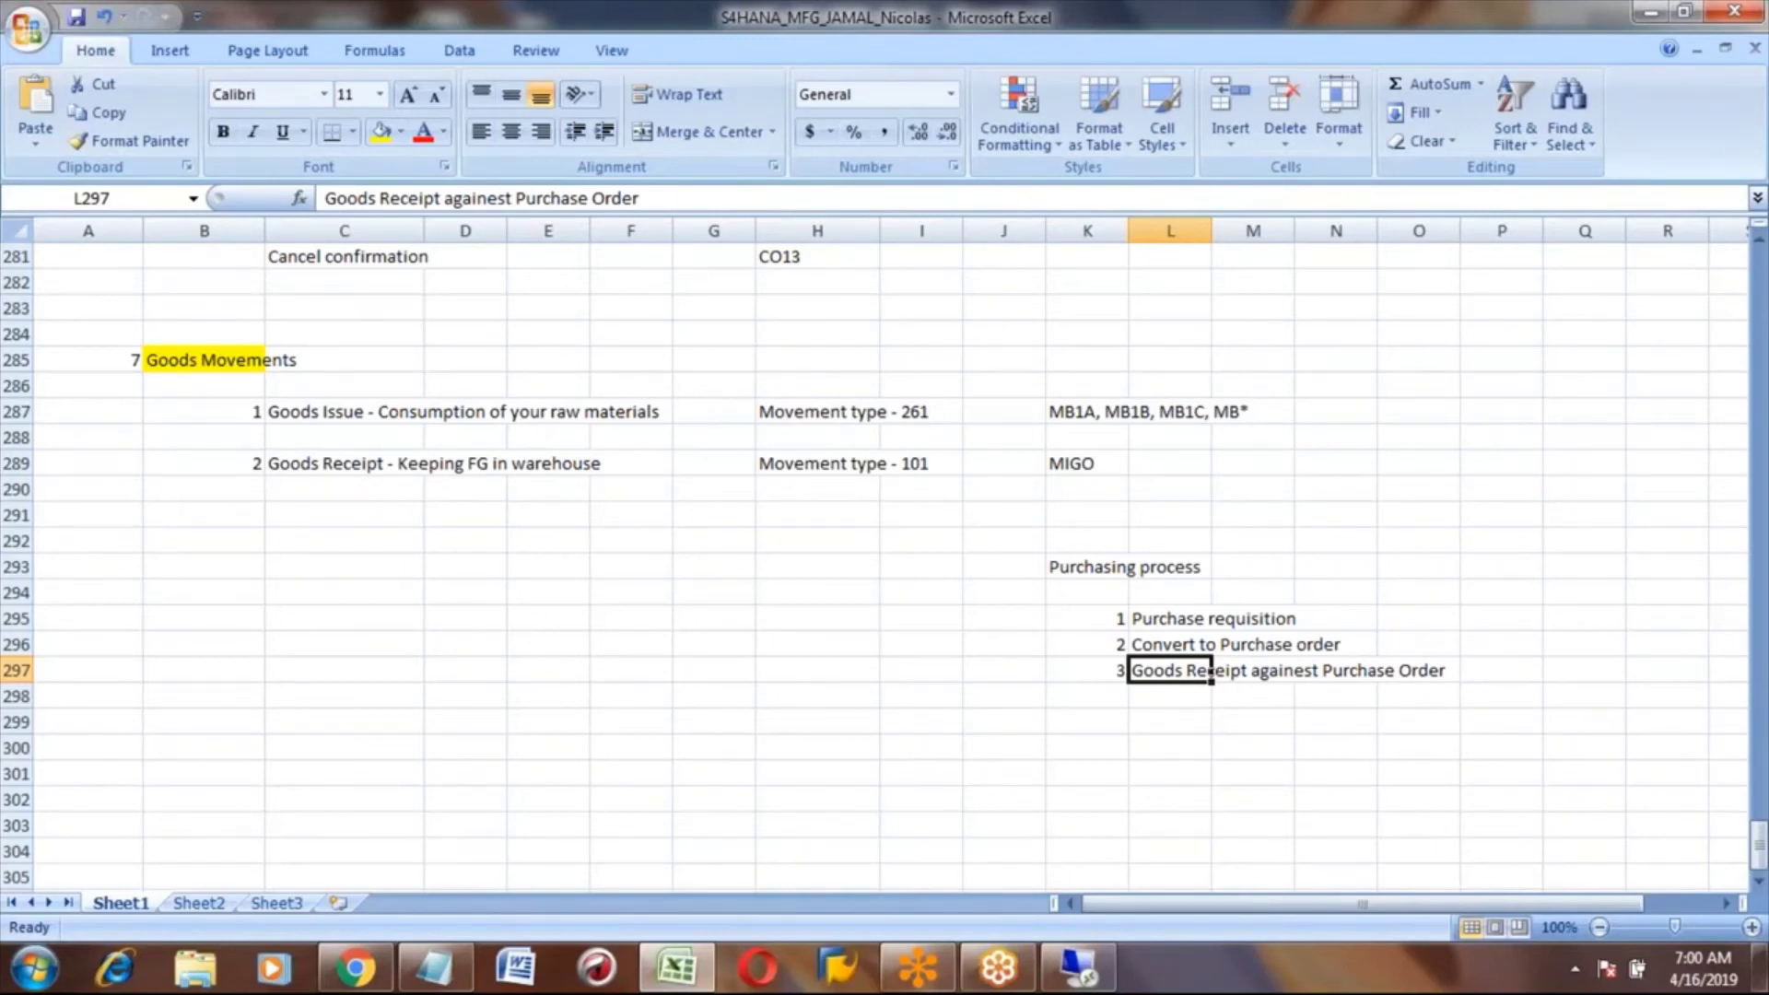
pyautogui.click(1087, 670)
pyautogui.click(1170, 670)
pyautogui.press('Right')
pyautogui.press('Right')
pyautogui.press('Right')
pyautogui.press('Right')
pyautogui.press('Up')
pyautogui.press('Up')
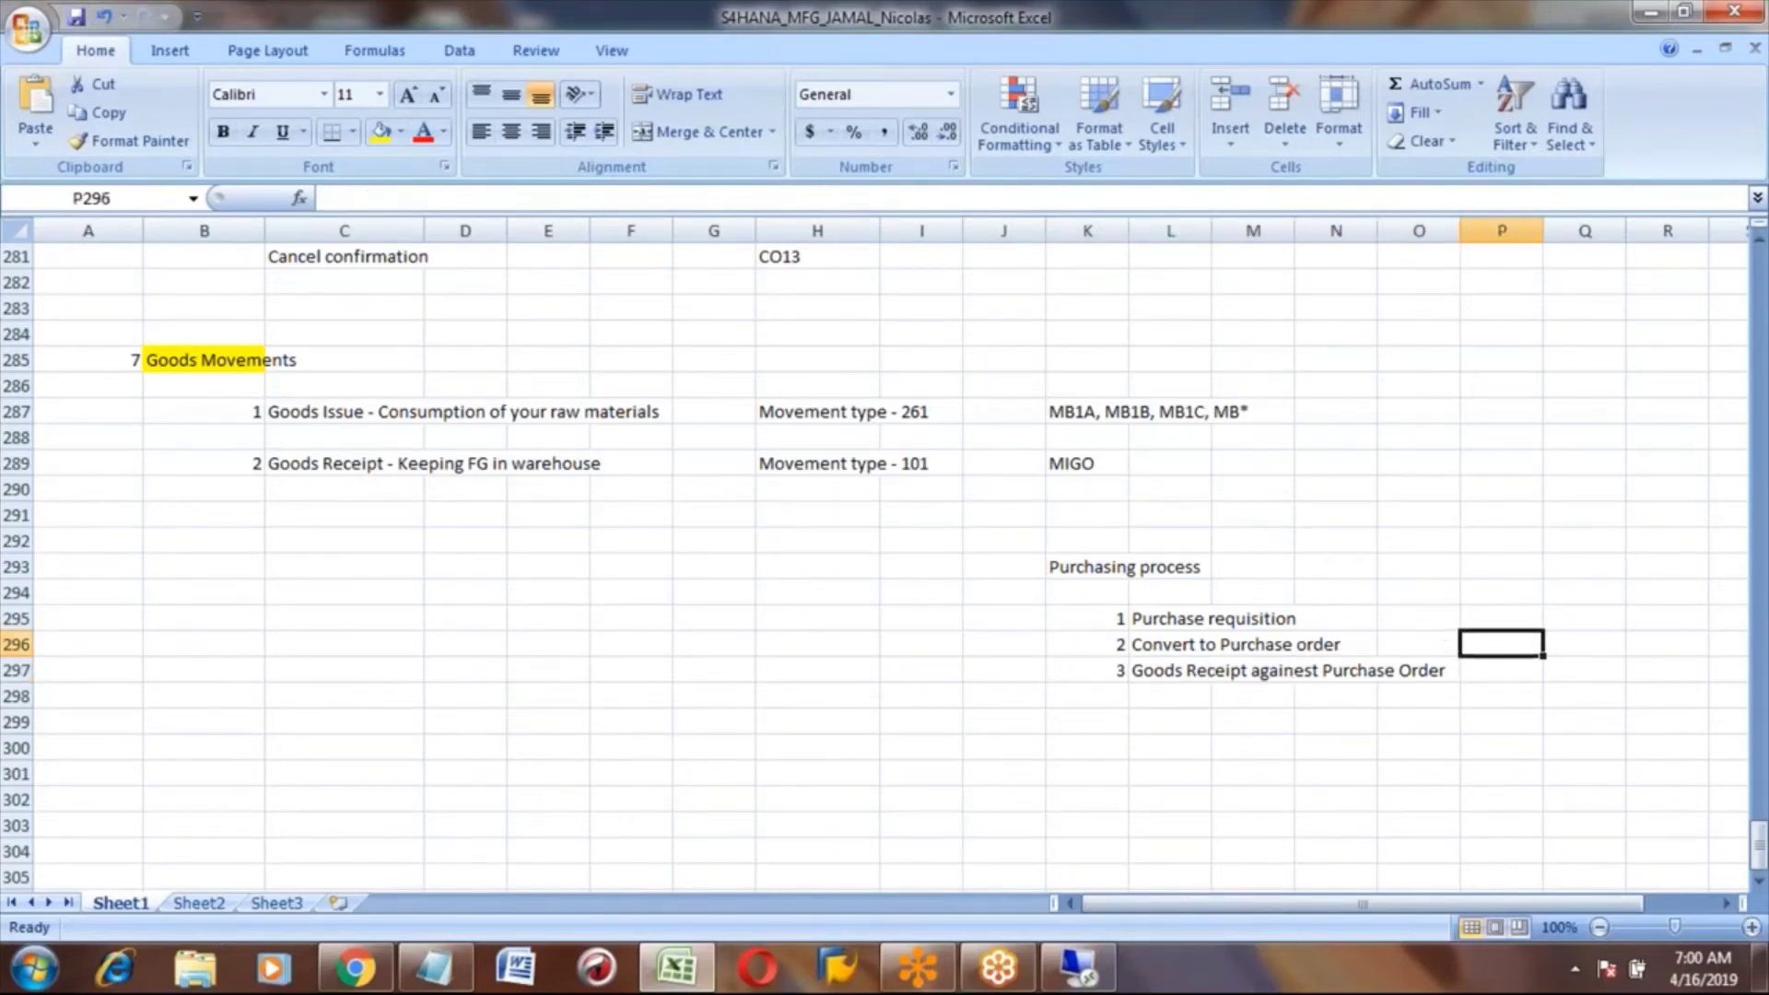
pyautogui.write('MD04')
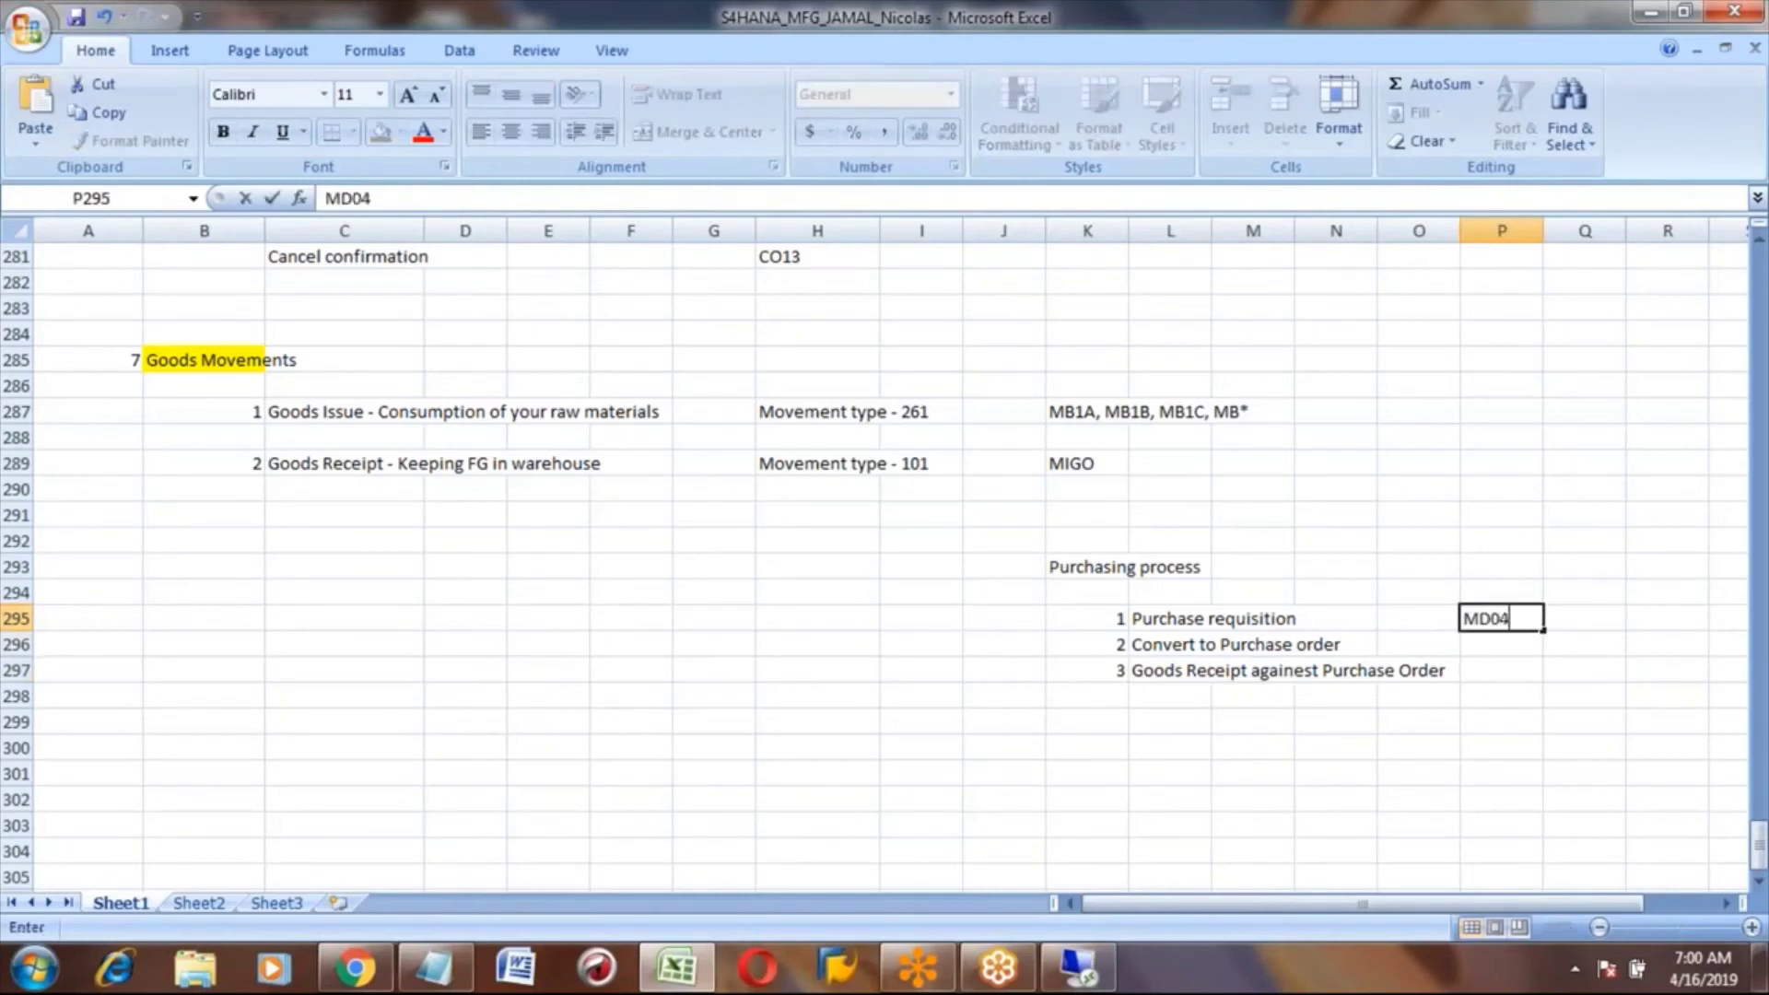
pyautogui.press('Return')
pyautogui.write('MD04')
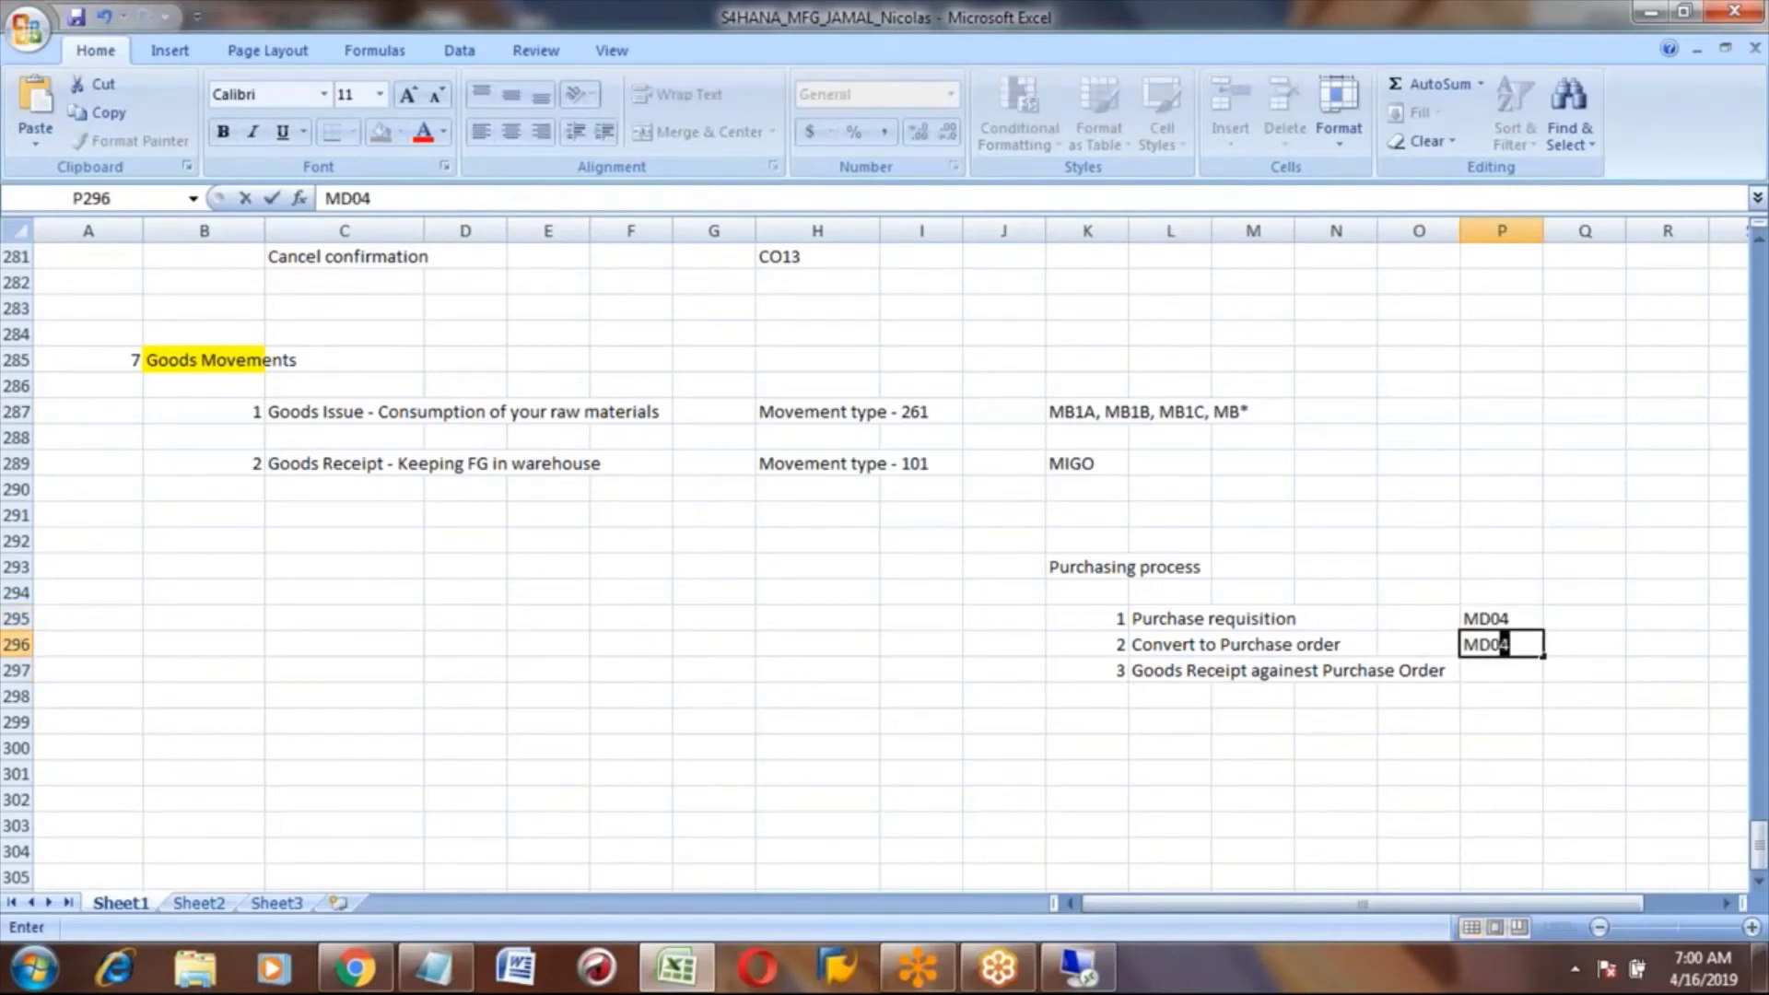
pyautogui.press('Return')
# - Enter transaction code MIGO in P297 for the goods receipt against the purchase order
pyautogui.write('M')
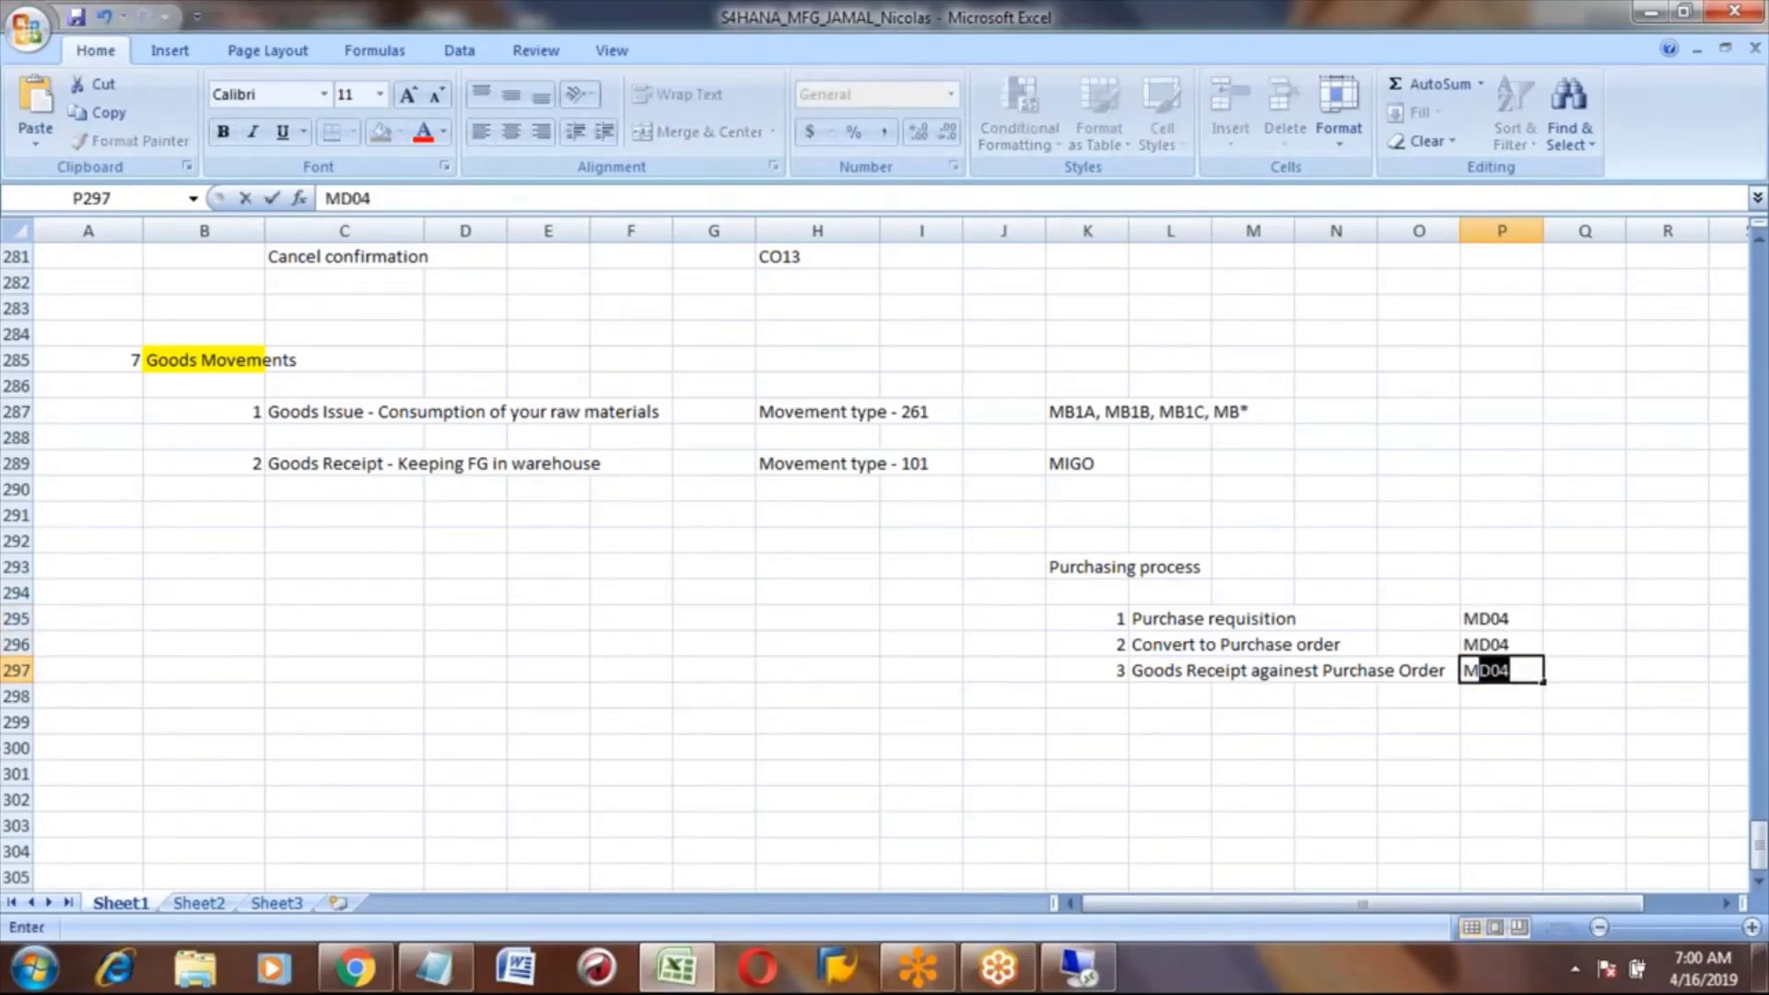
pyautogui.write('IGO')
pyautogui.press('Return')
pyautogui.click(1501, 670)
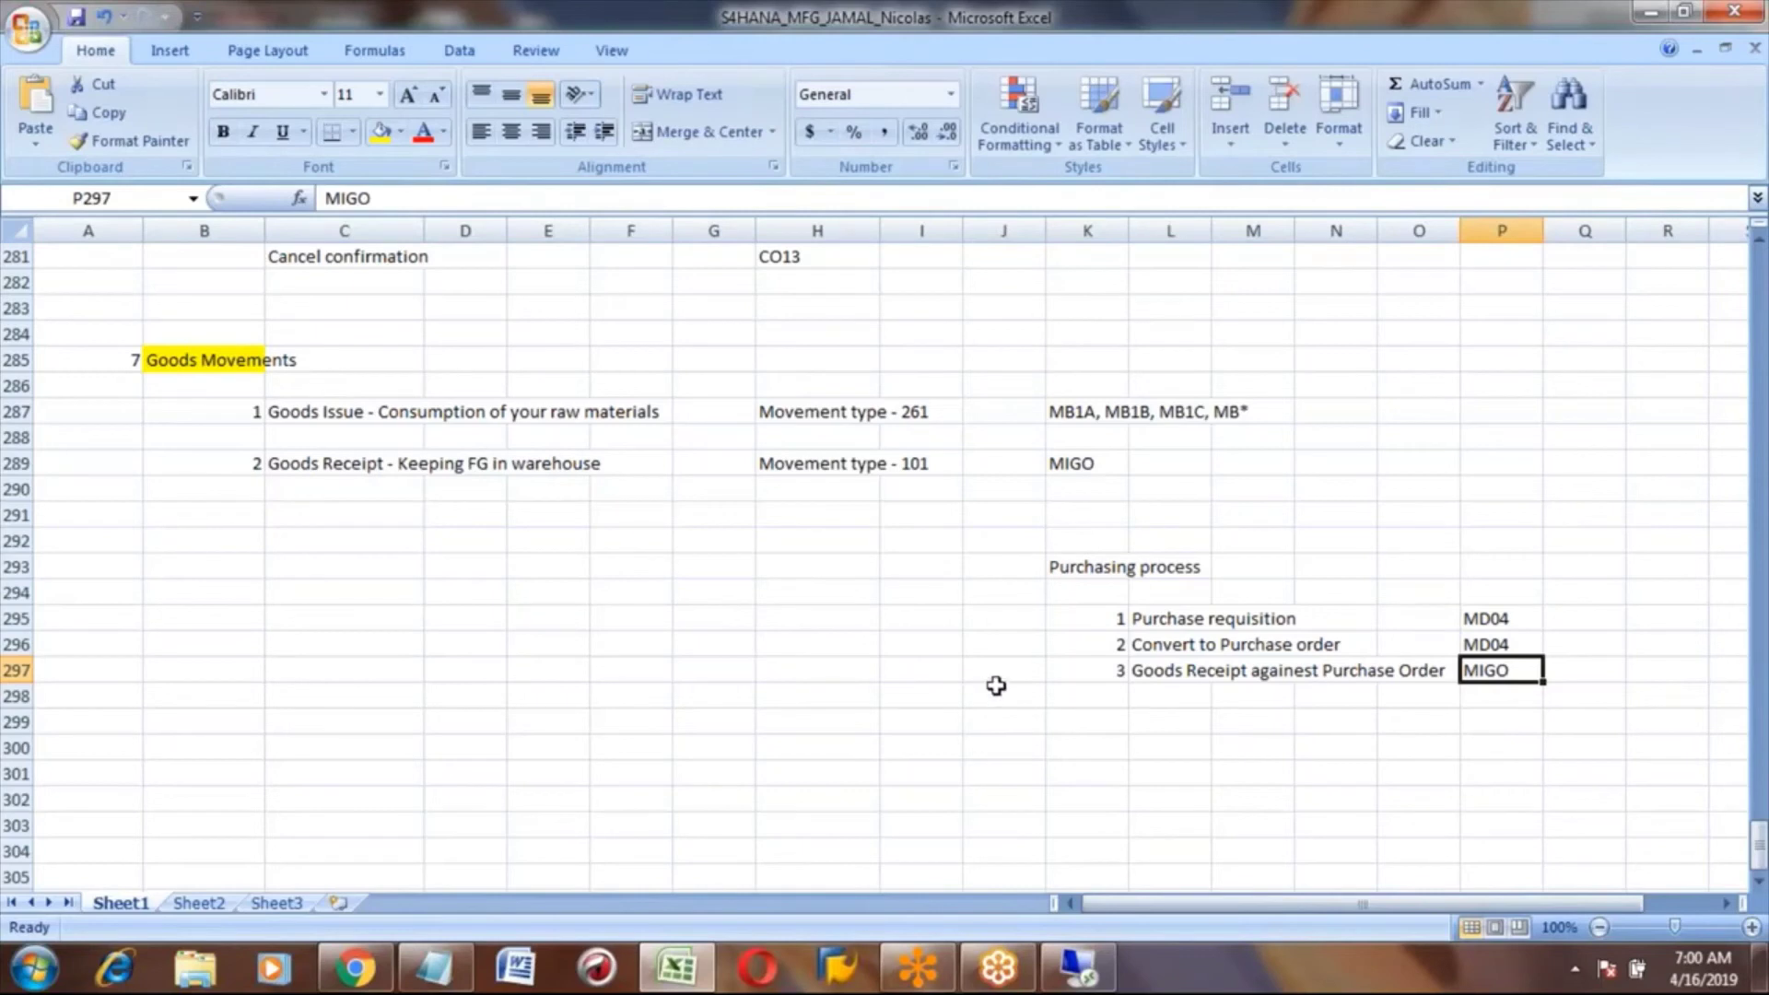
# - Switch to the SAP remote desktop session and try to open transaction MB1C
pyautogui.hotkey('alt', 'Tab')
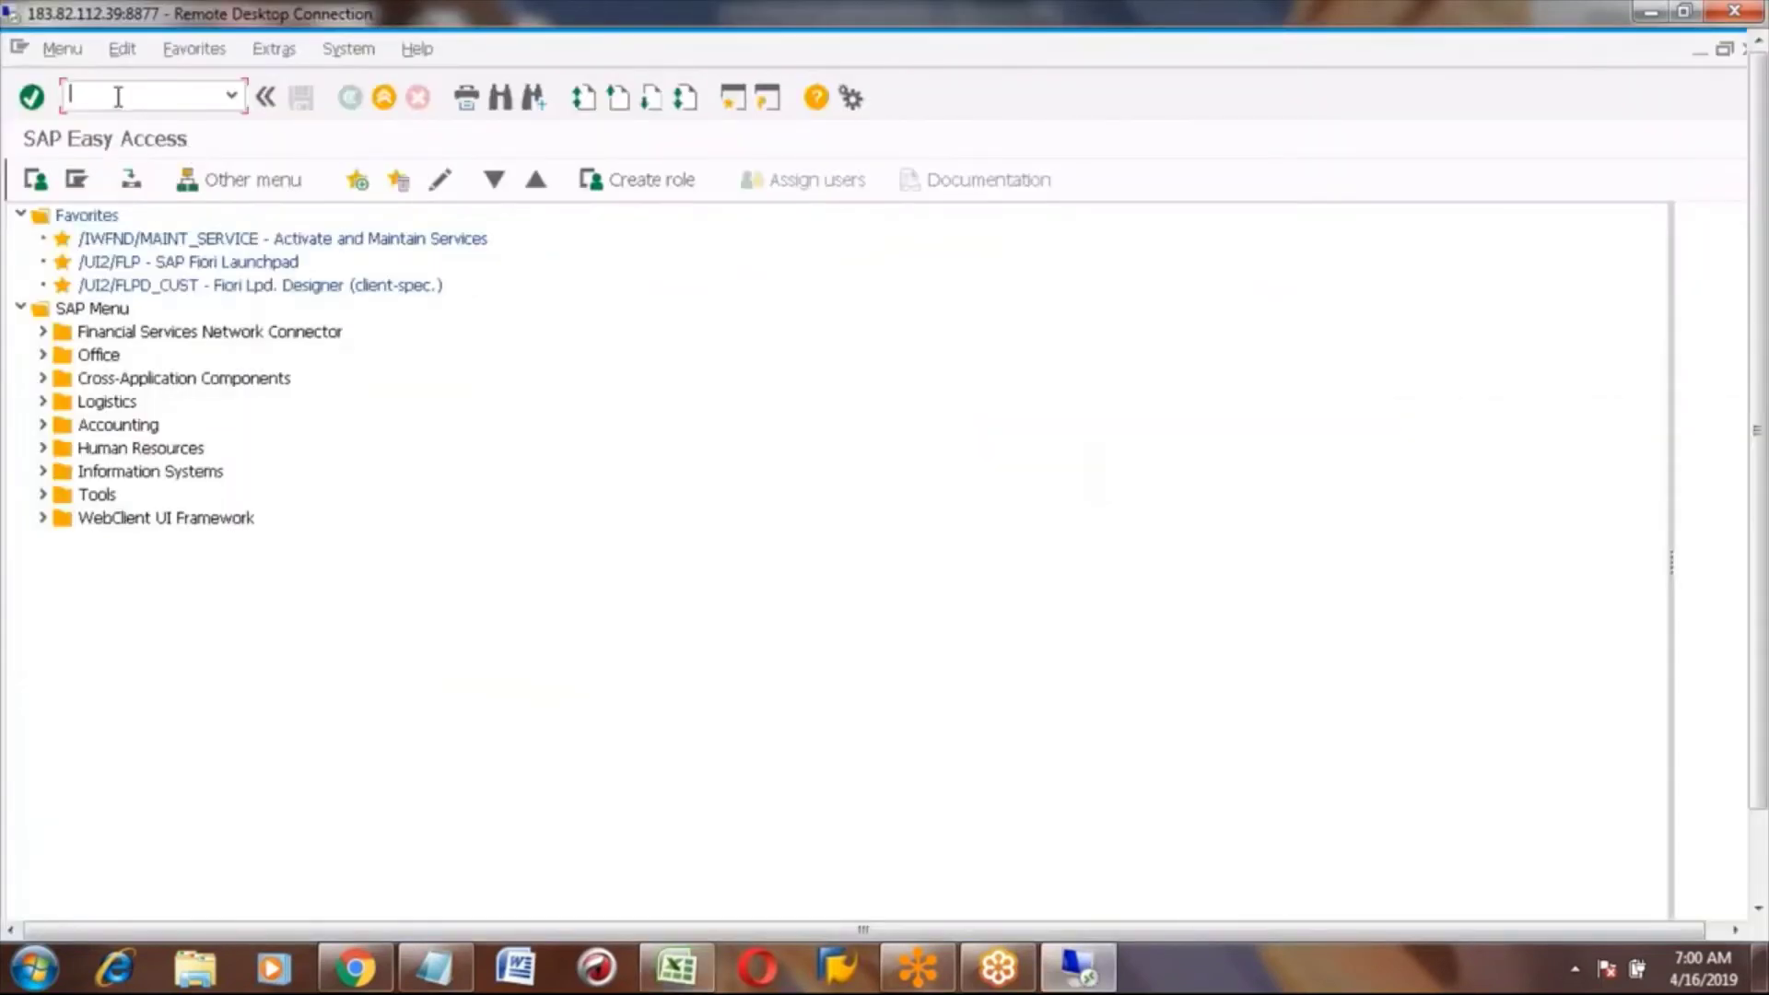
pyautogui.write('MB1A')
pyautogui.press('BackSpace')
pyautogui.write('C')
pyautogui.press('Return')
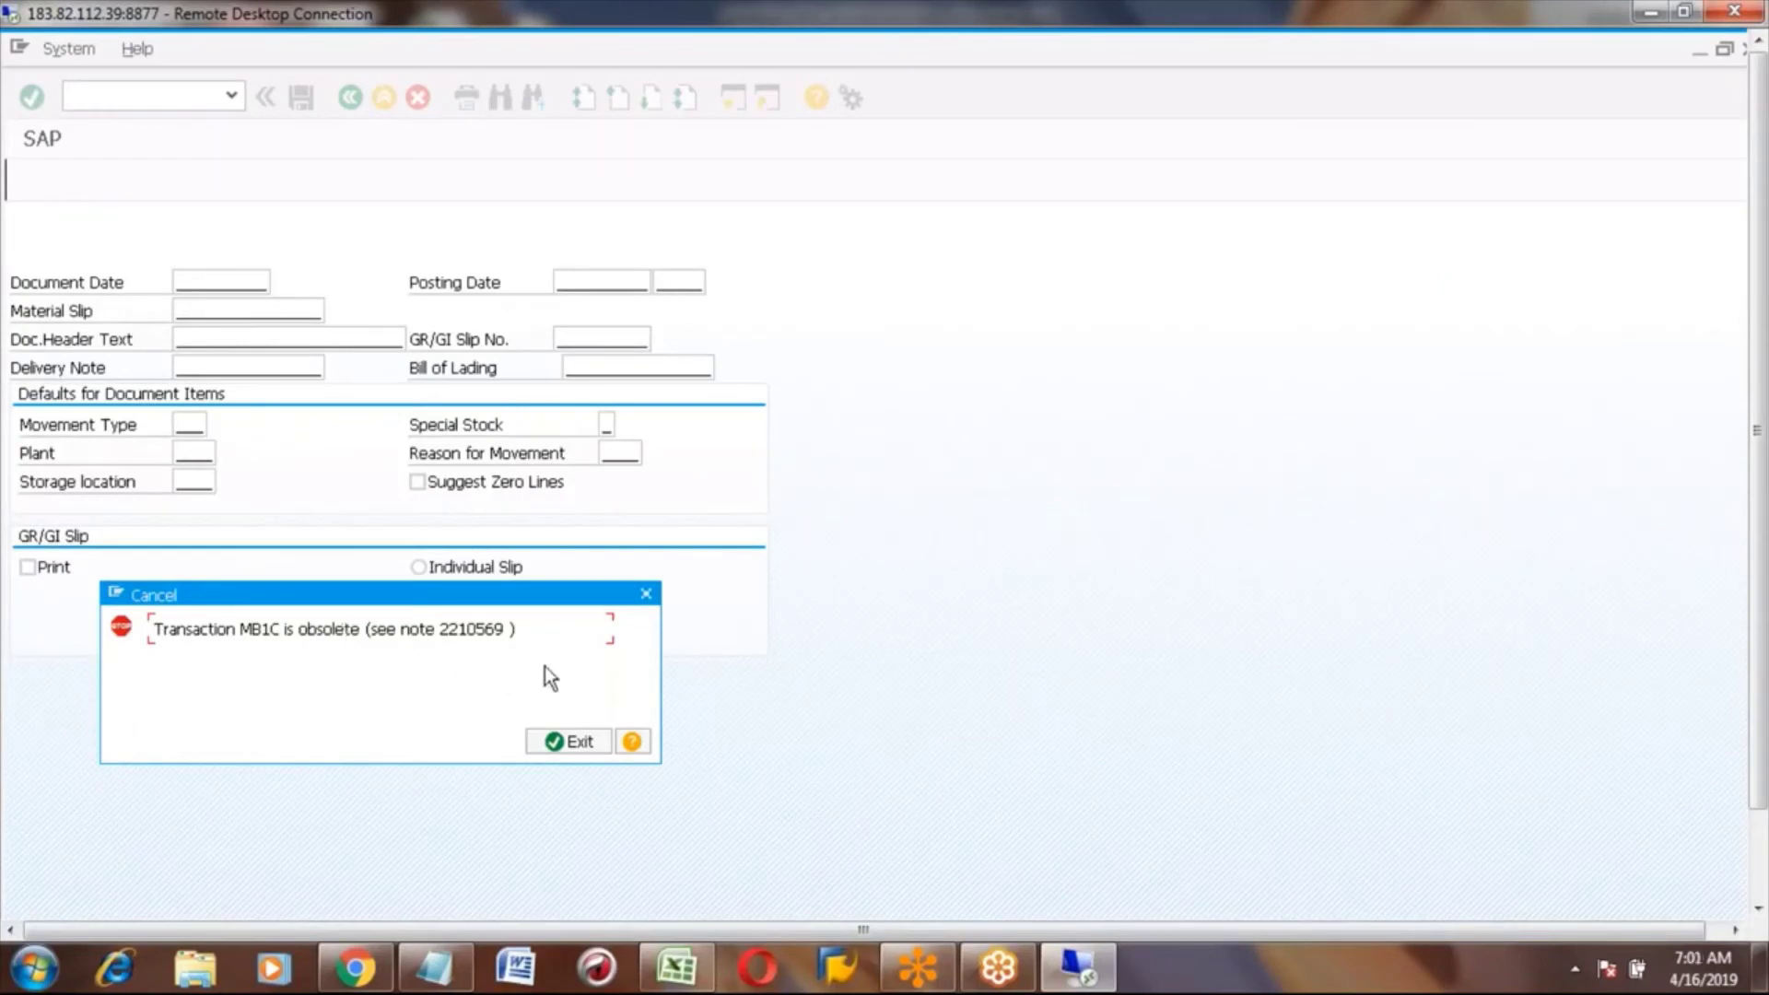
pyautogui.click(569, 743)
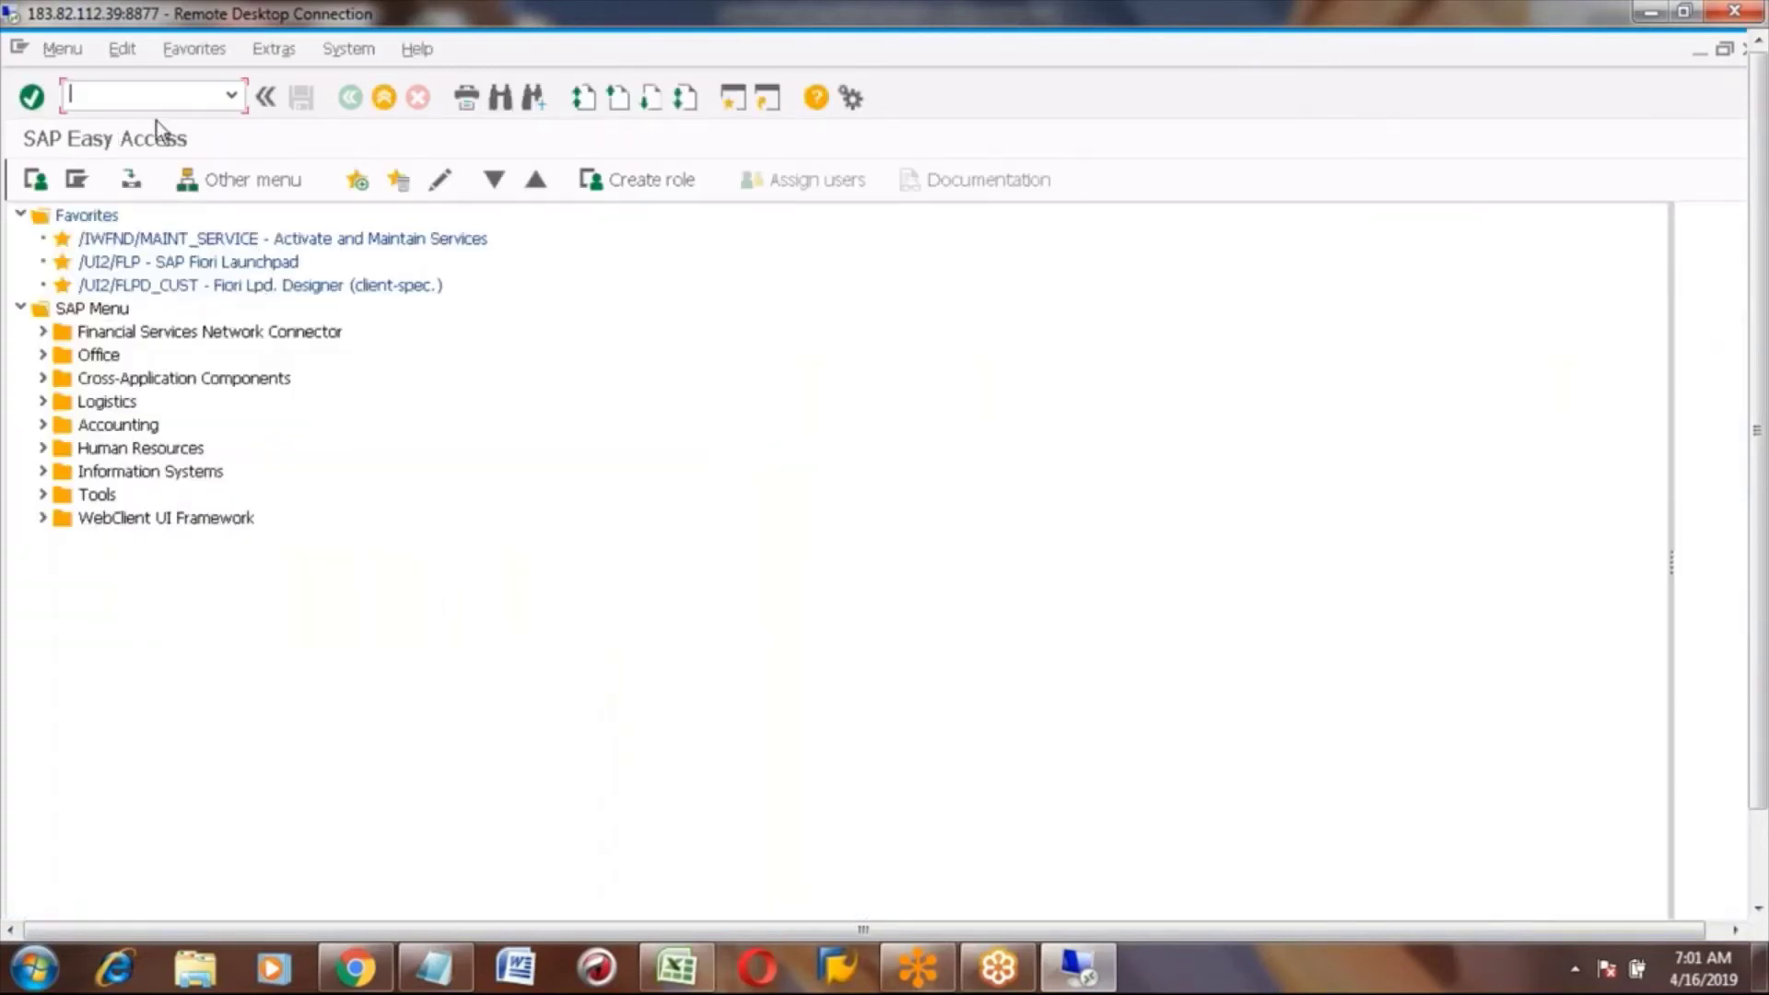
# - In transaction MIGO, load the copied purchase order number as A01 Goods Receipt with reference R01 Purchase Order
pyautogui.write('MIGO')
pyautogui.press('Return')
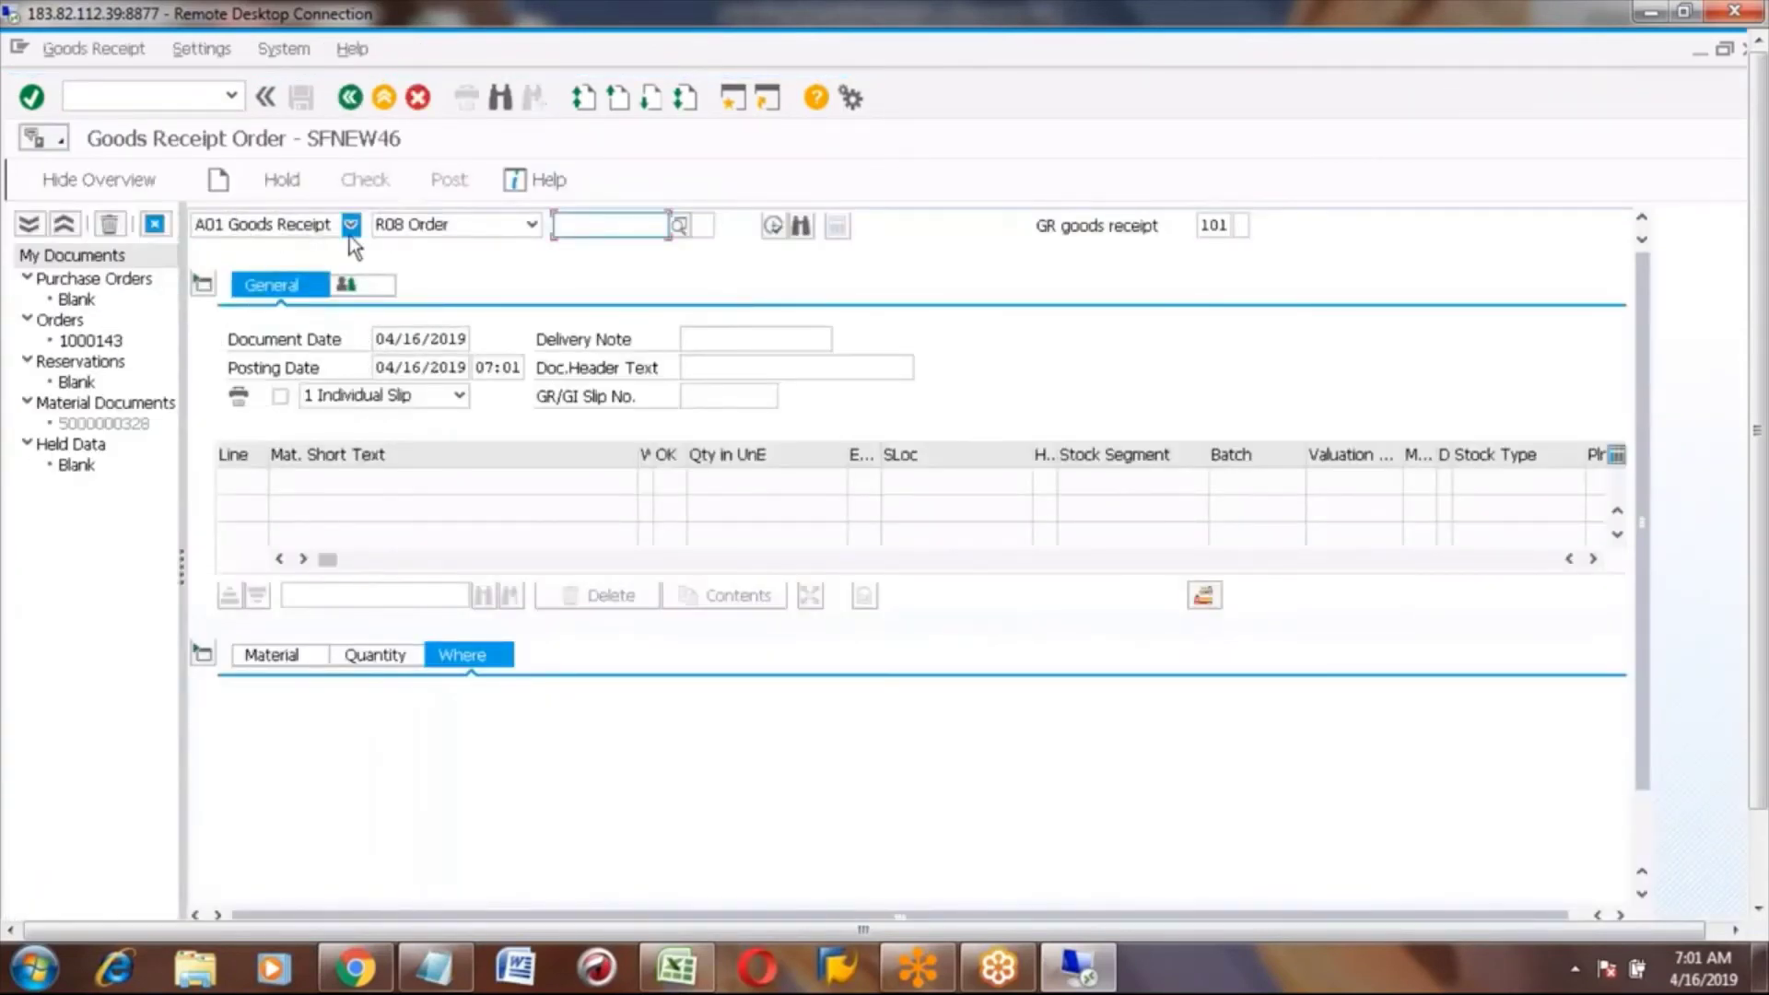
pyautogui.click(350, 226)
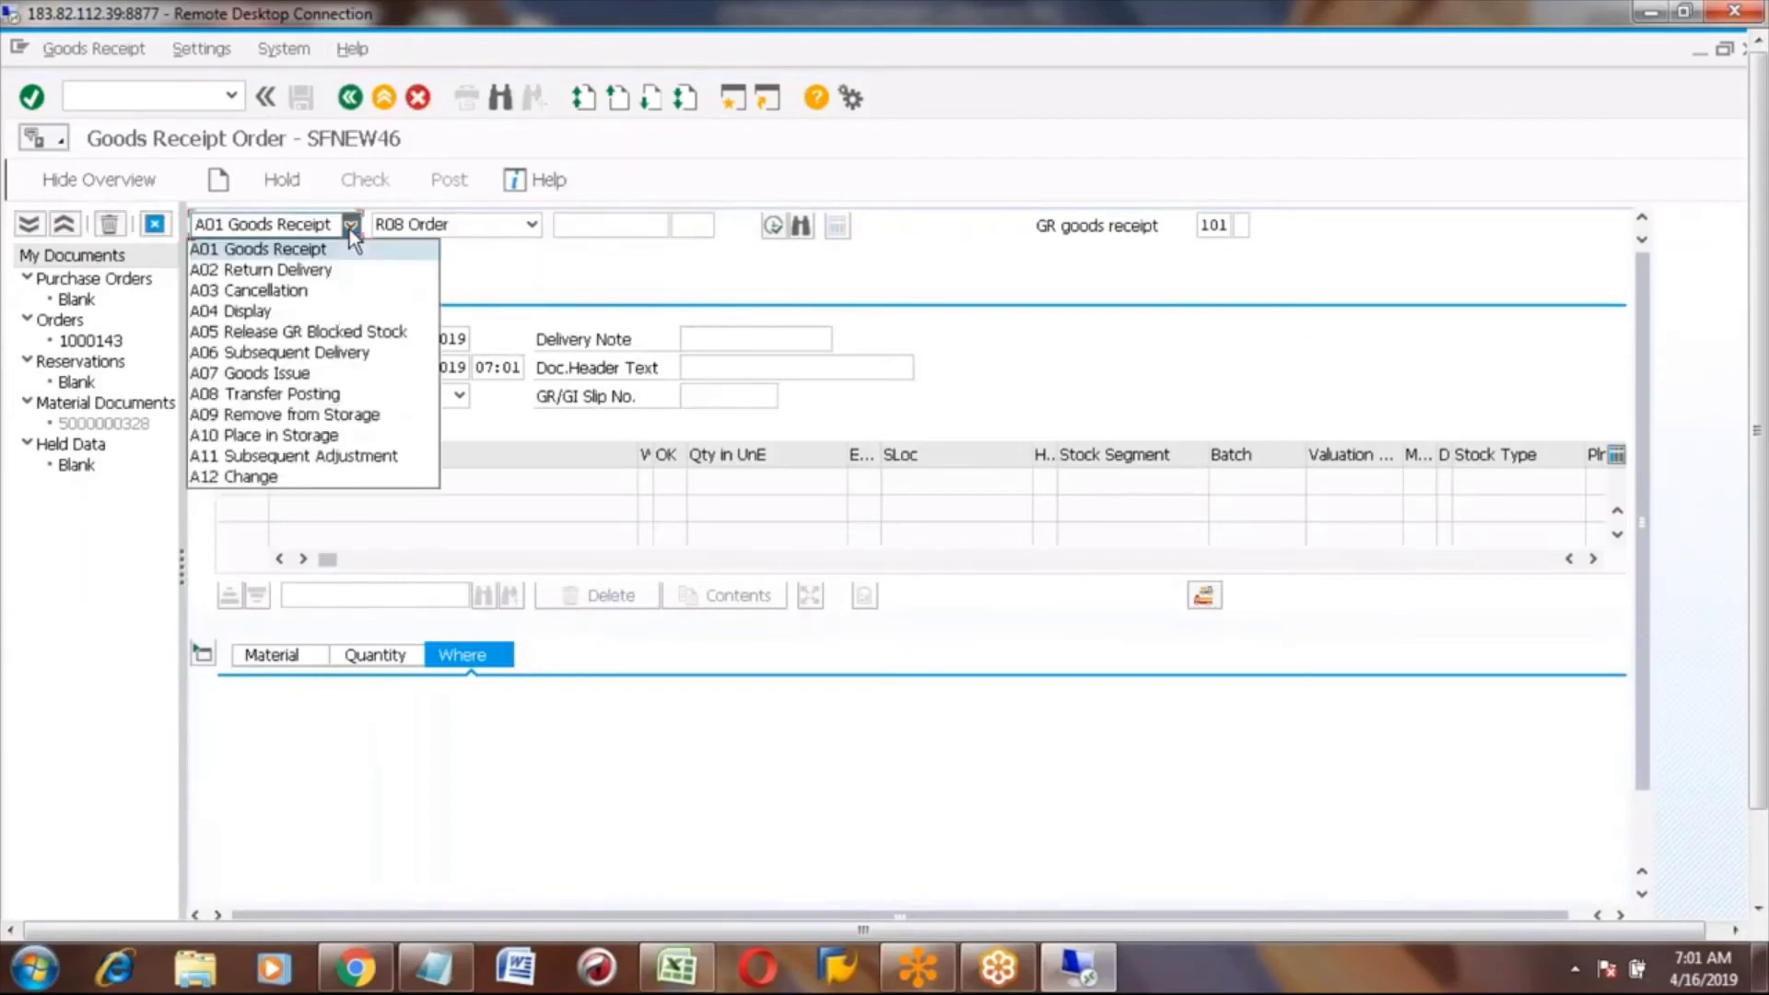
pyautogui.click(212, 248)
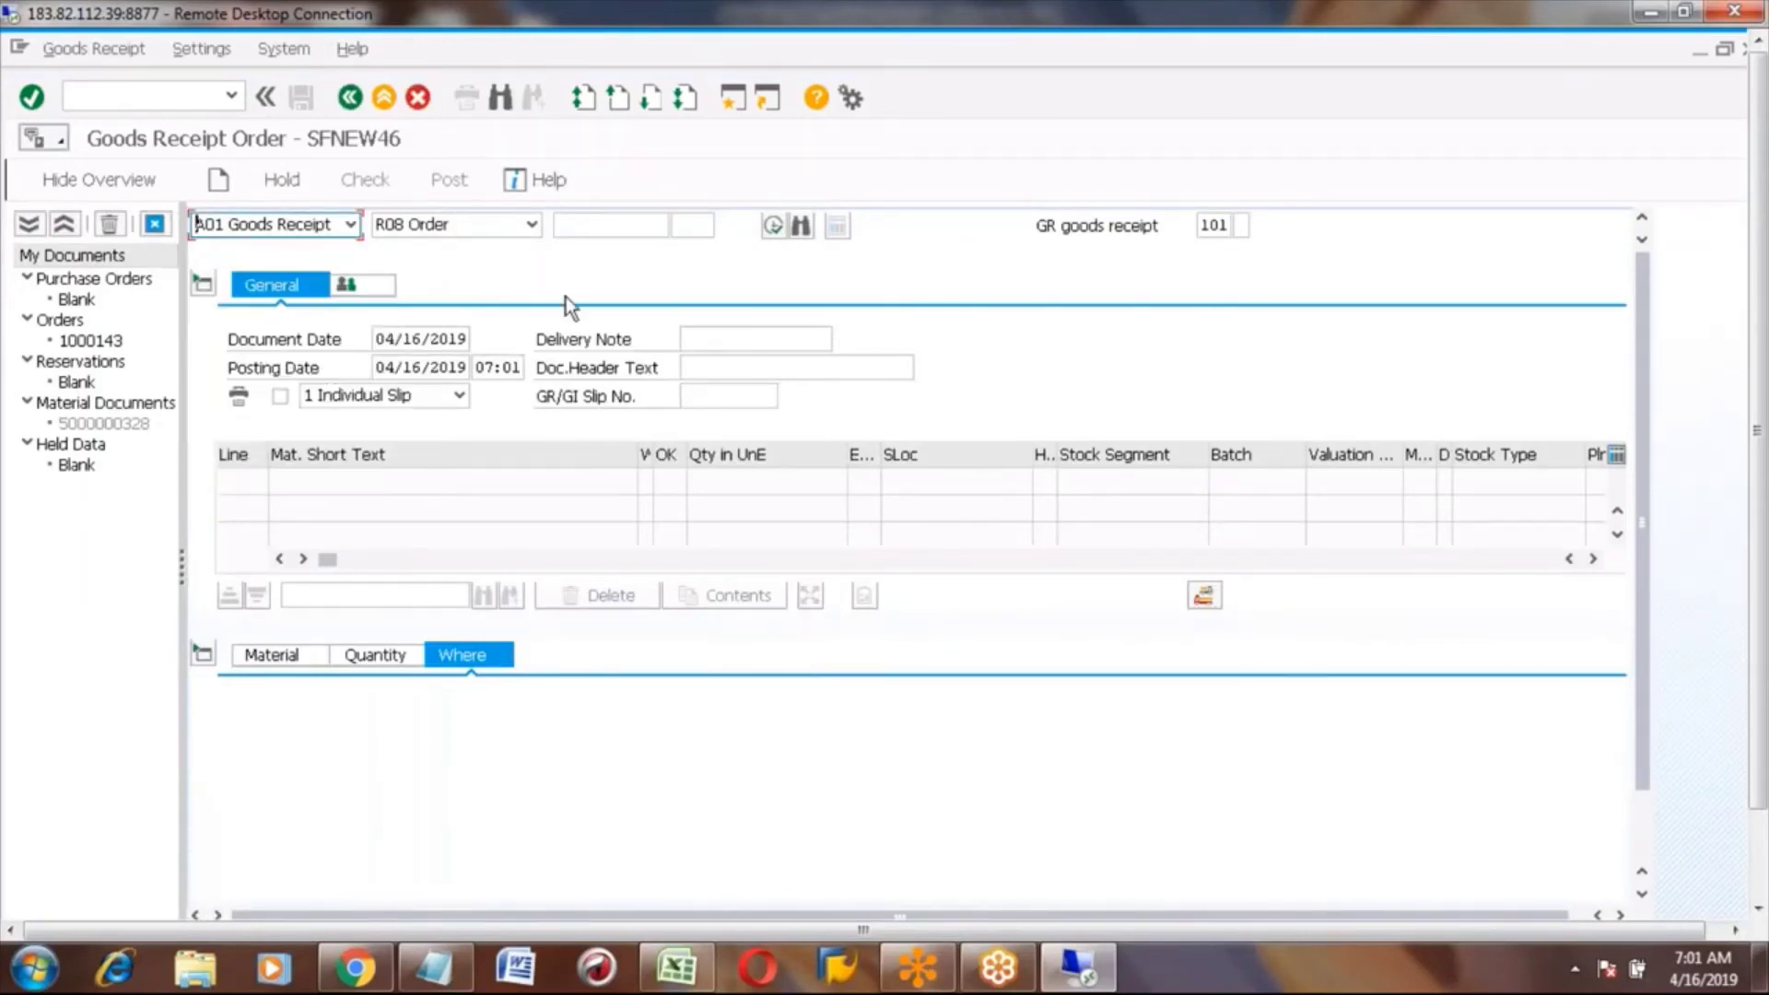
pyautogui.click(533, 226)
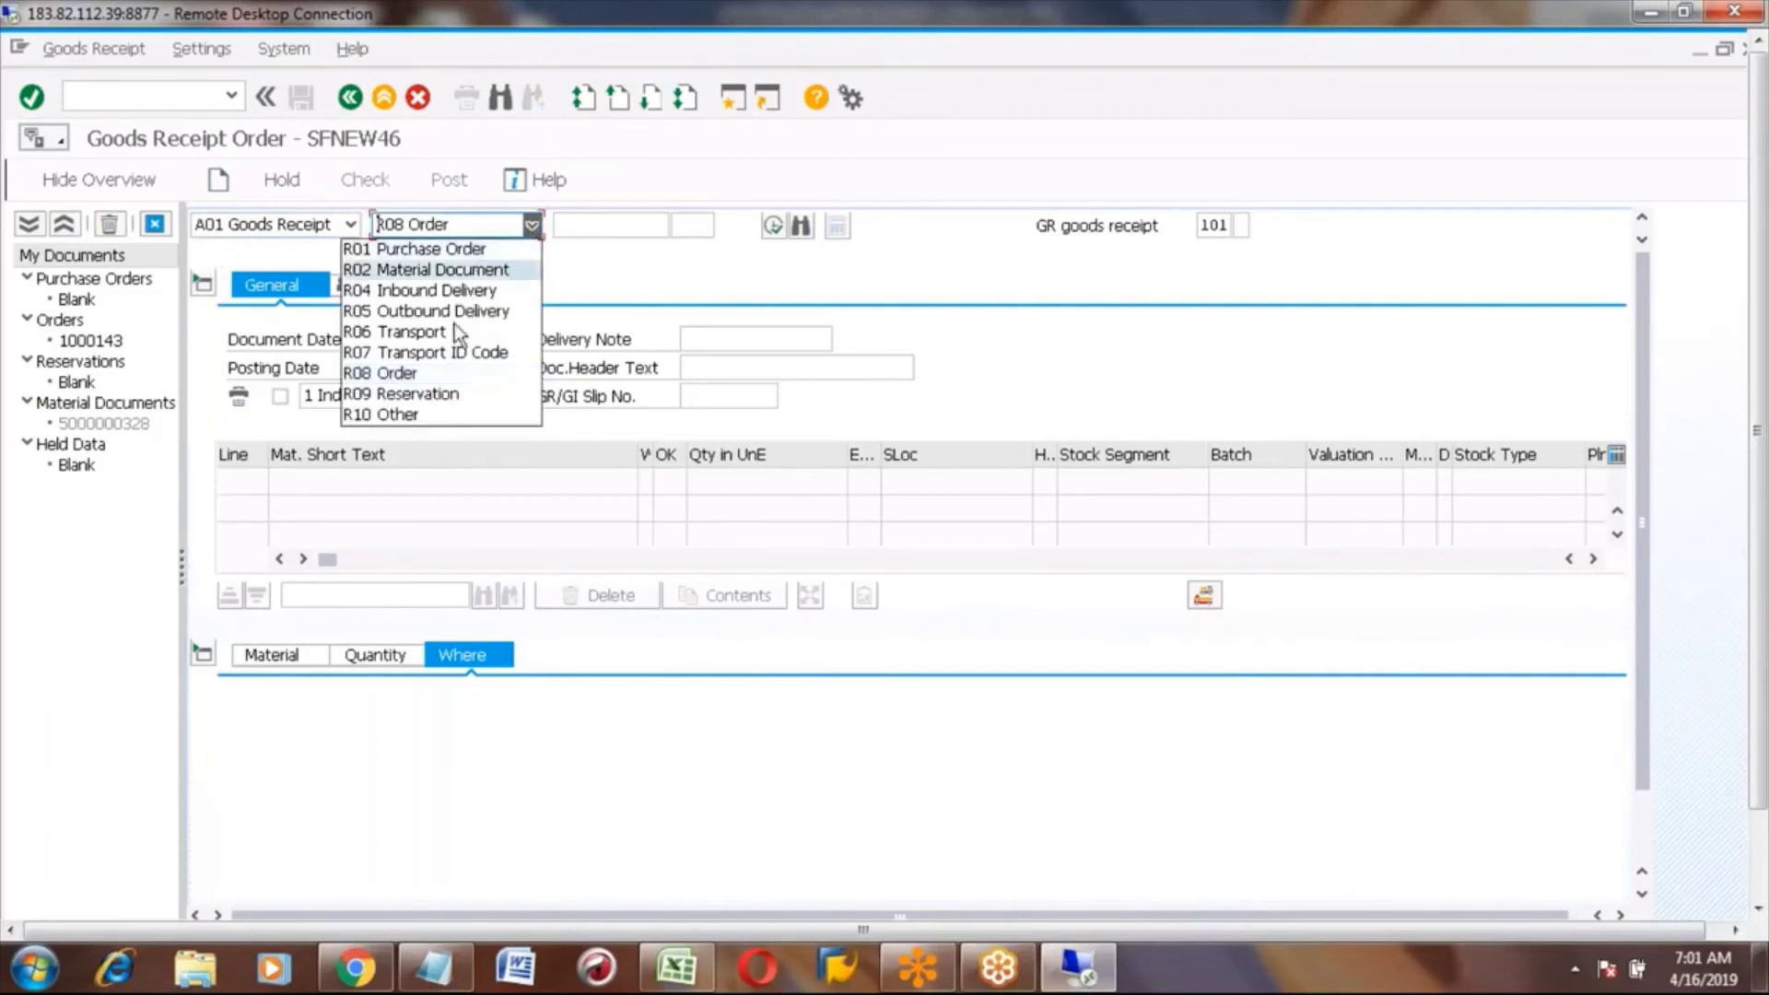
pyautogui.click(467, 251)
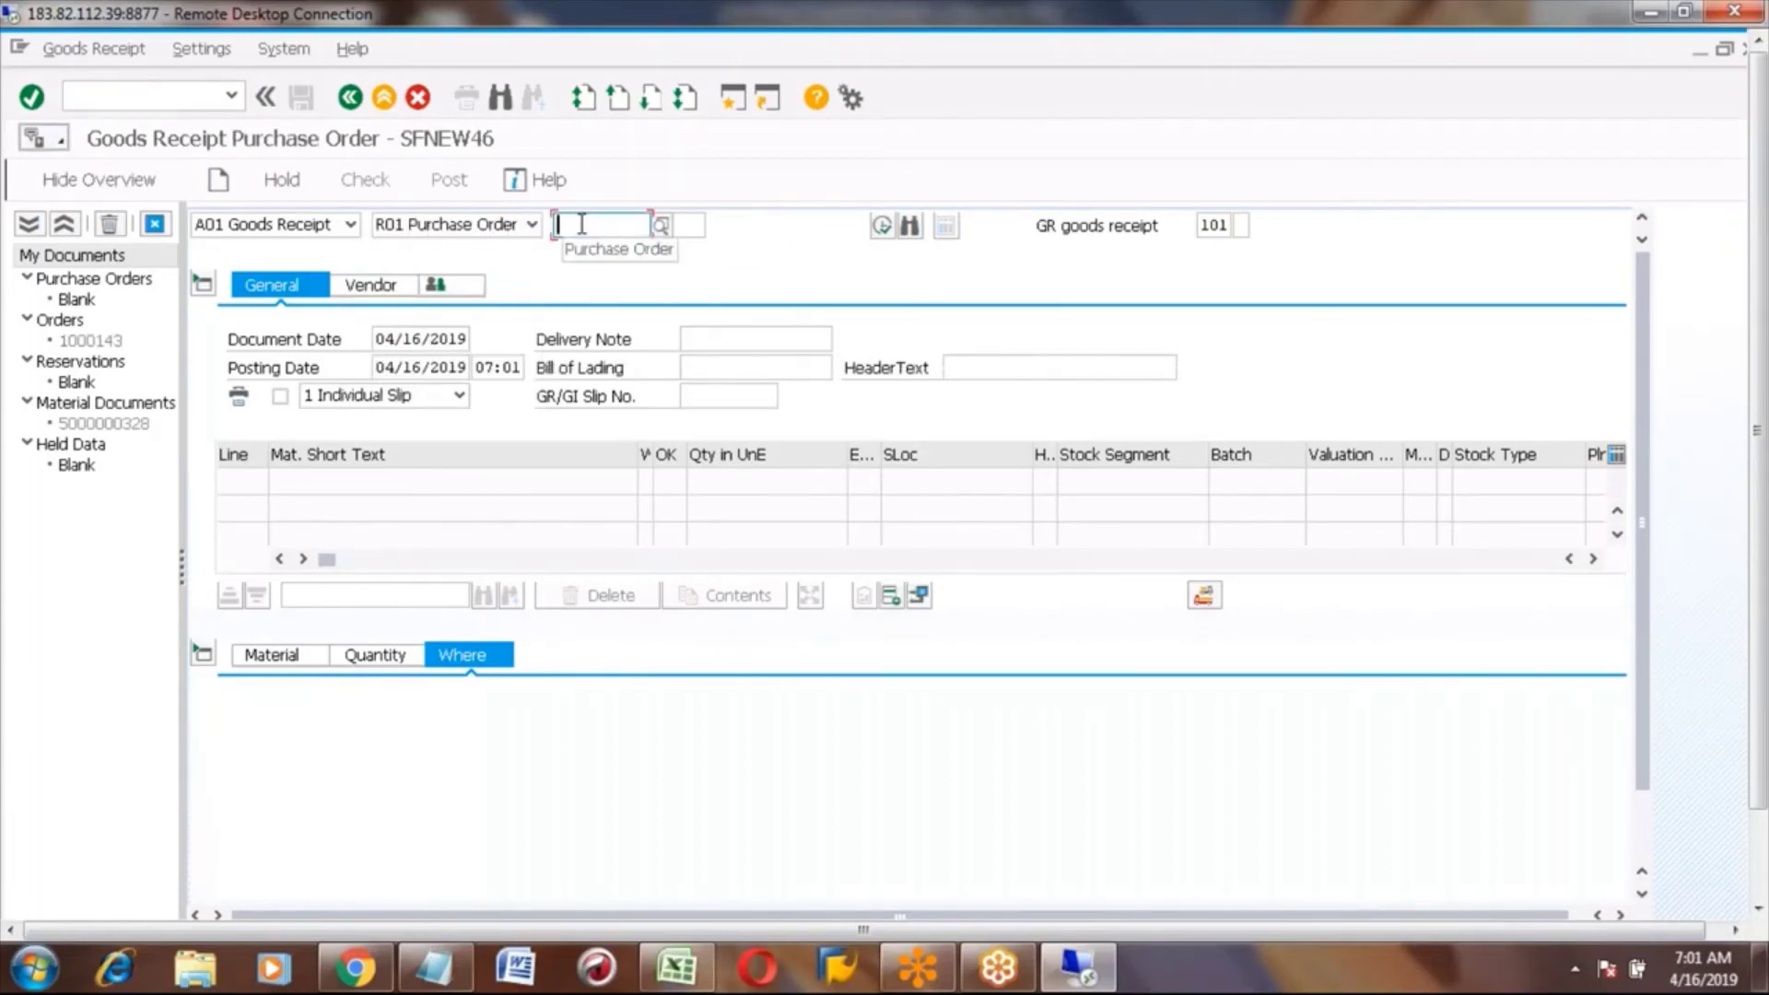
pyautogui.hotkey('ctrl', 'v')
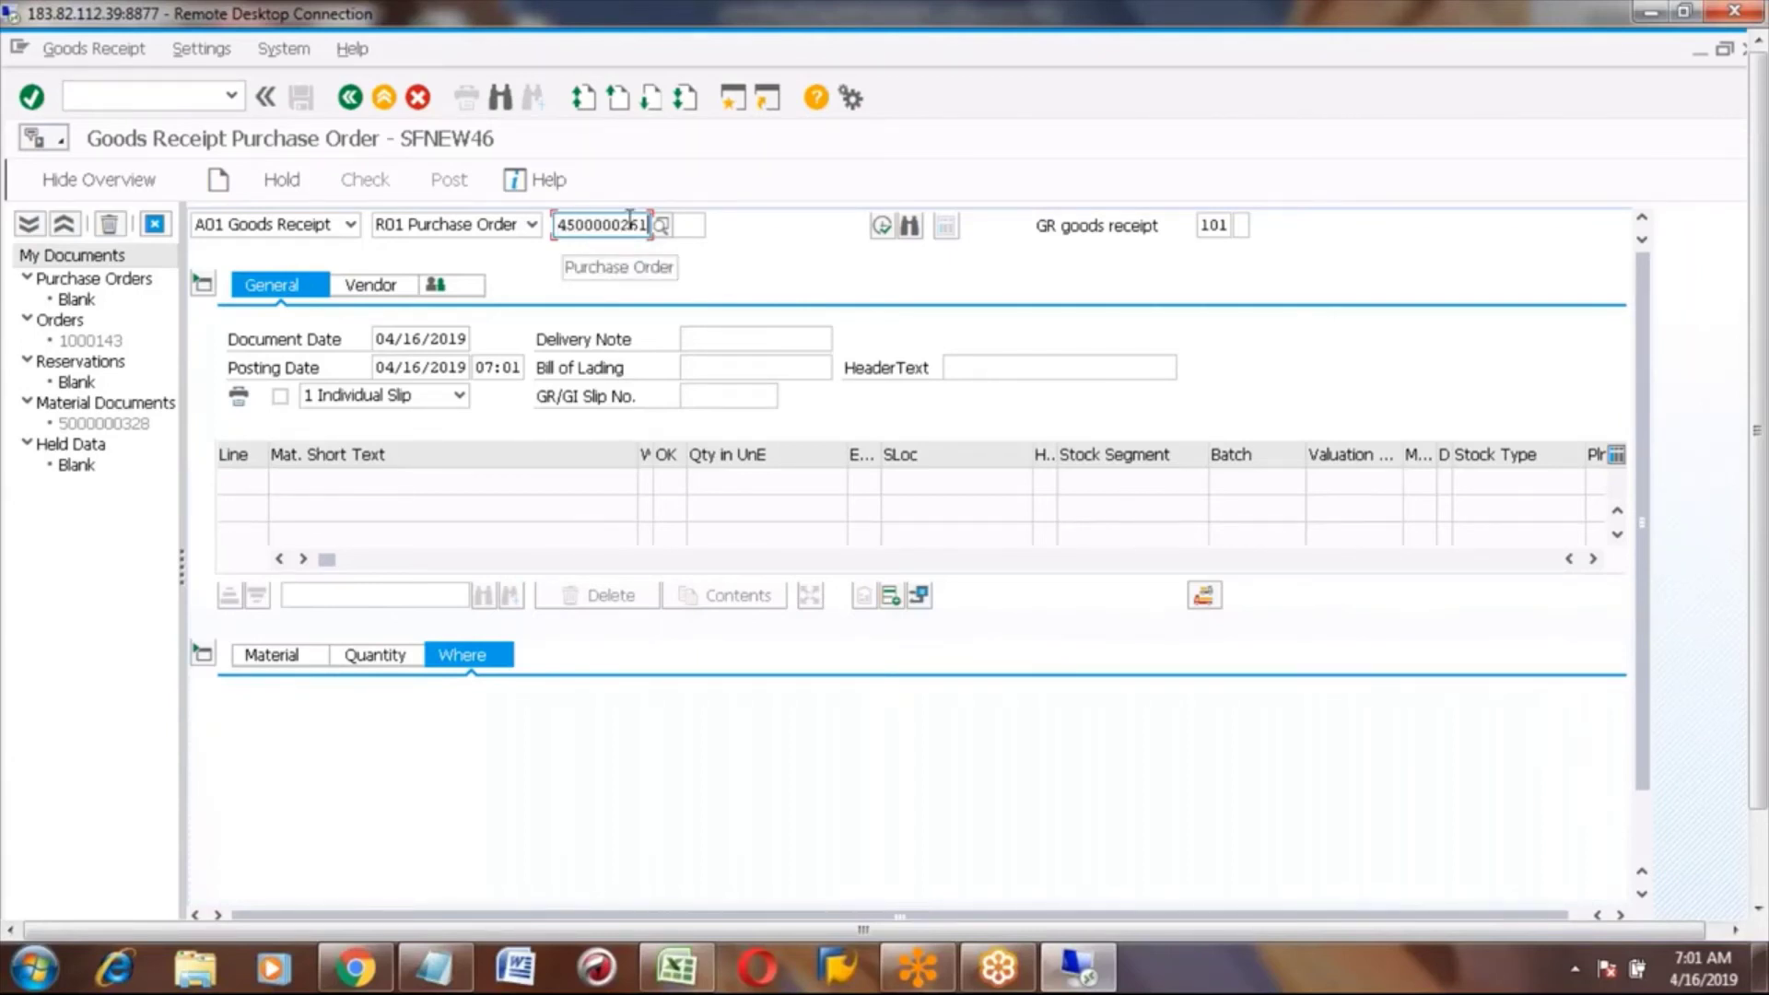
pyautogui.click(880, 225)
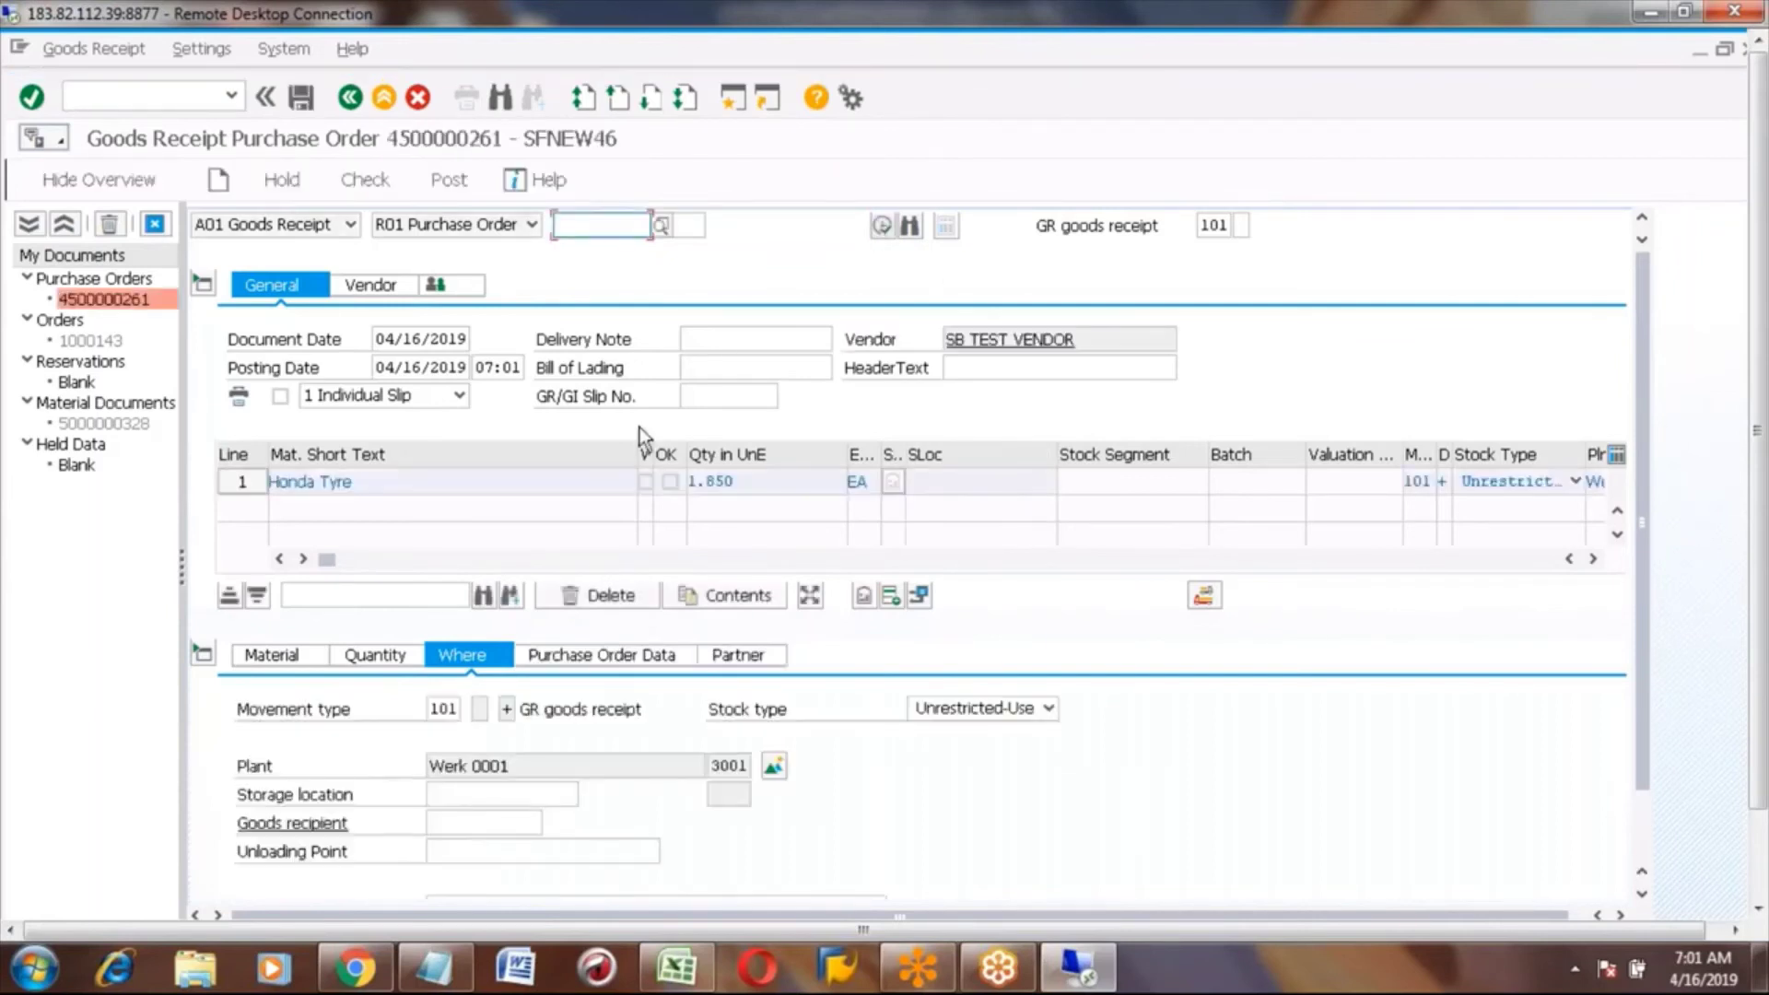
# - Review the Honda Tyre item's plant, quantity and material details
pyautogui.click(372, 478)
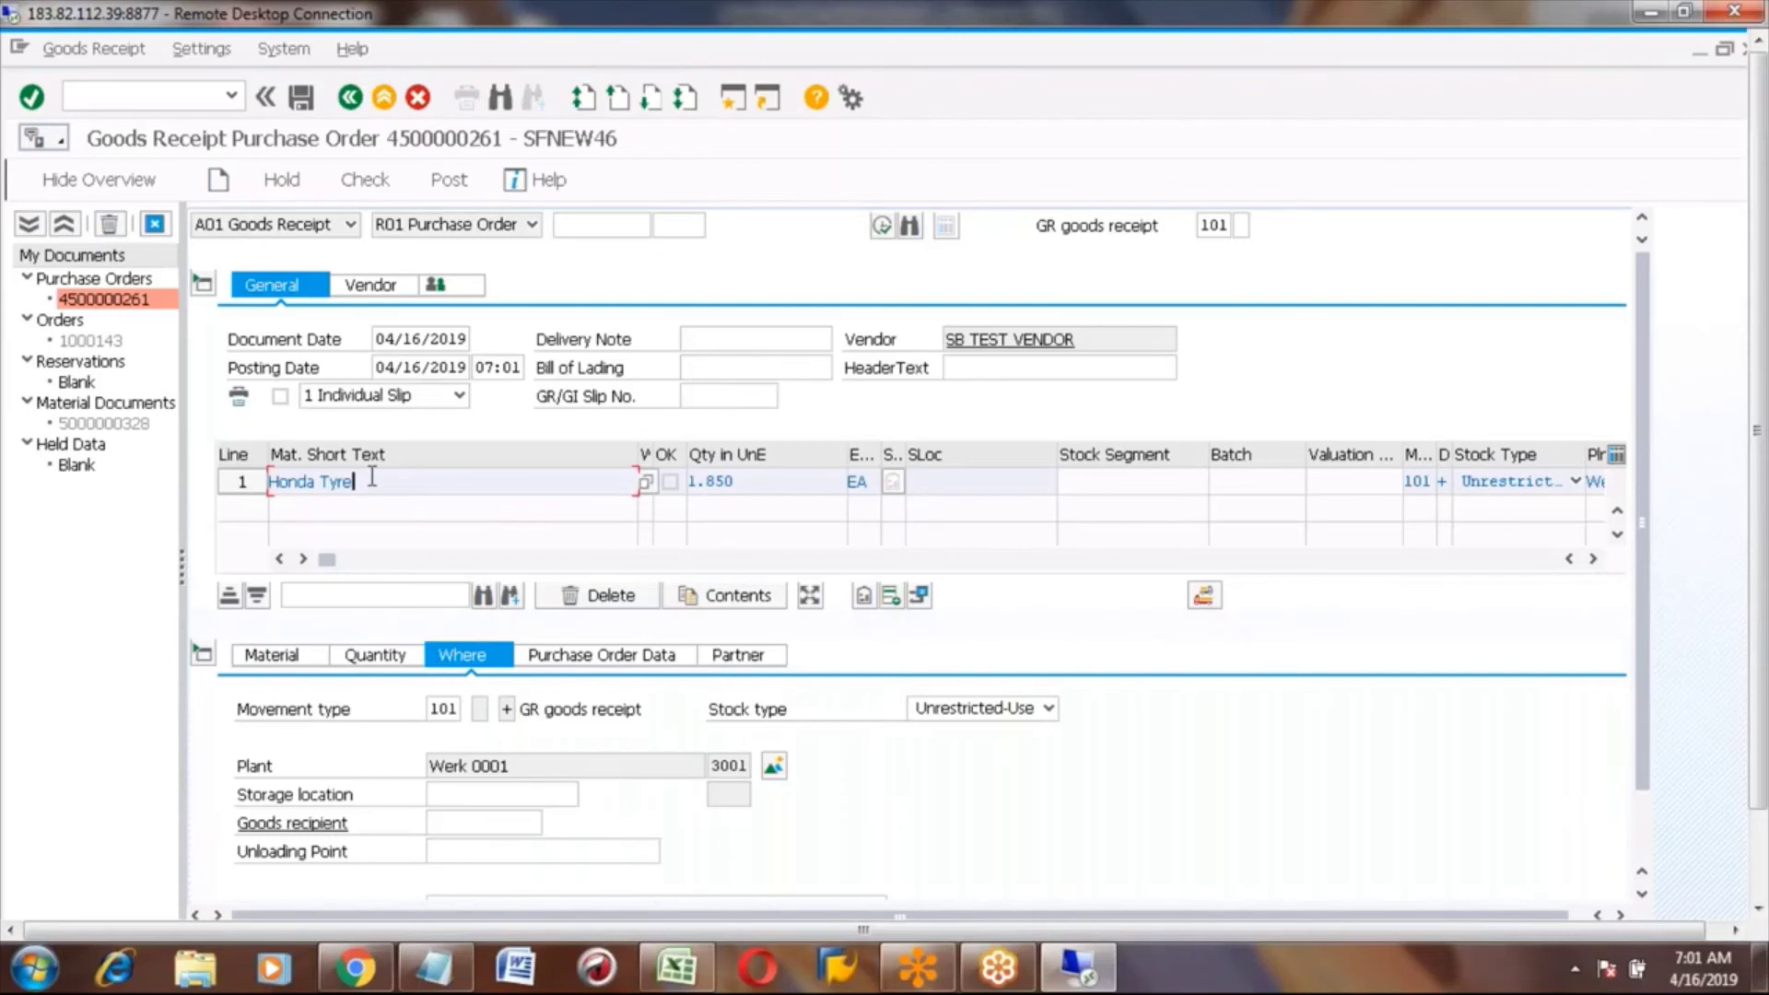
pyautogui.click(514, 765)
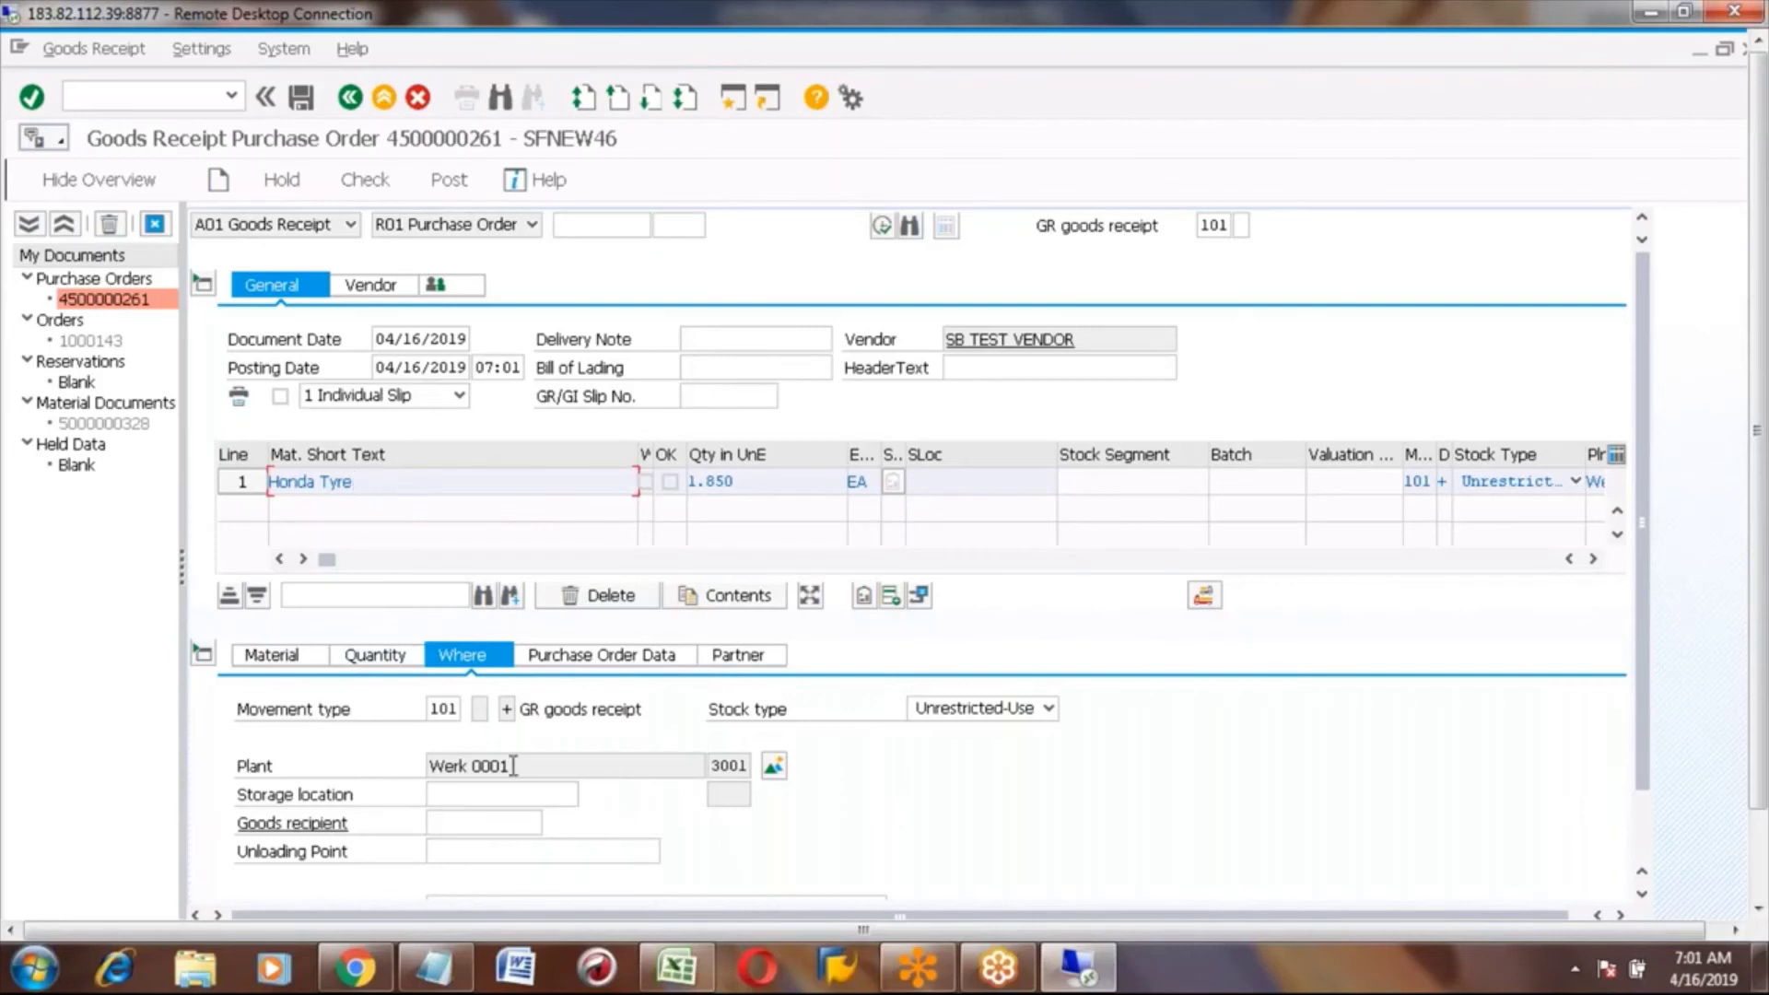
pyautogui.click(368, 654)
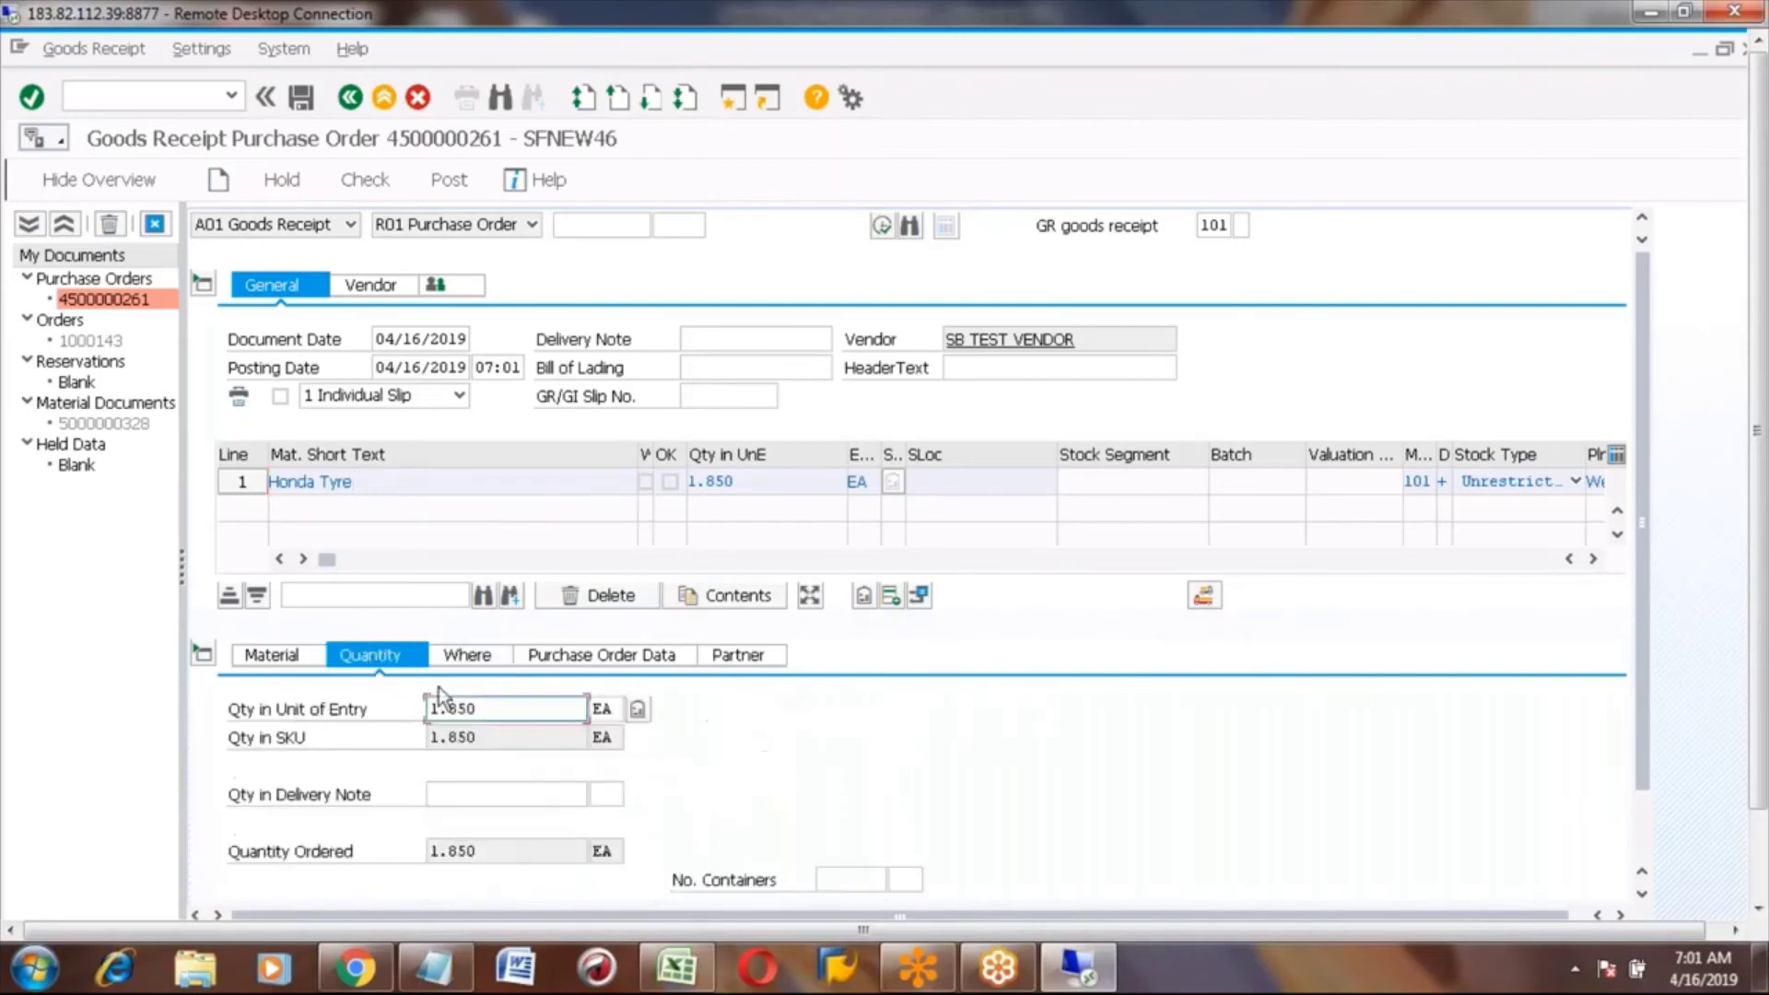
pyautogui.click(284, 656)
# - Assign storage location 0001 to the Honda Tyre item
pyautogui.click(475, 650)
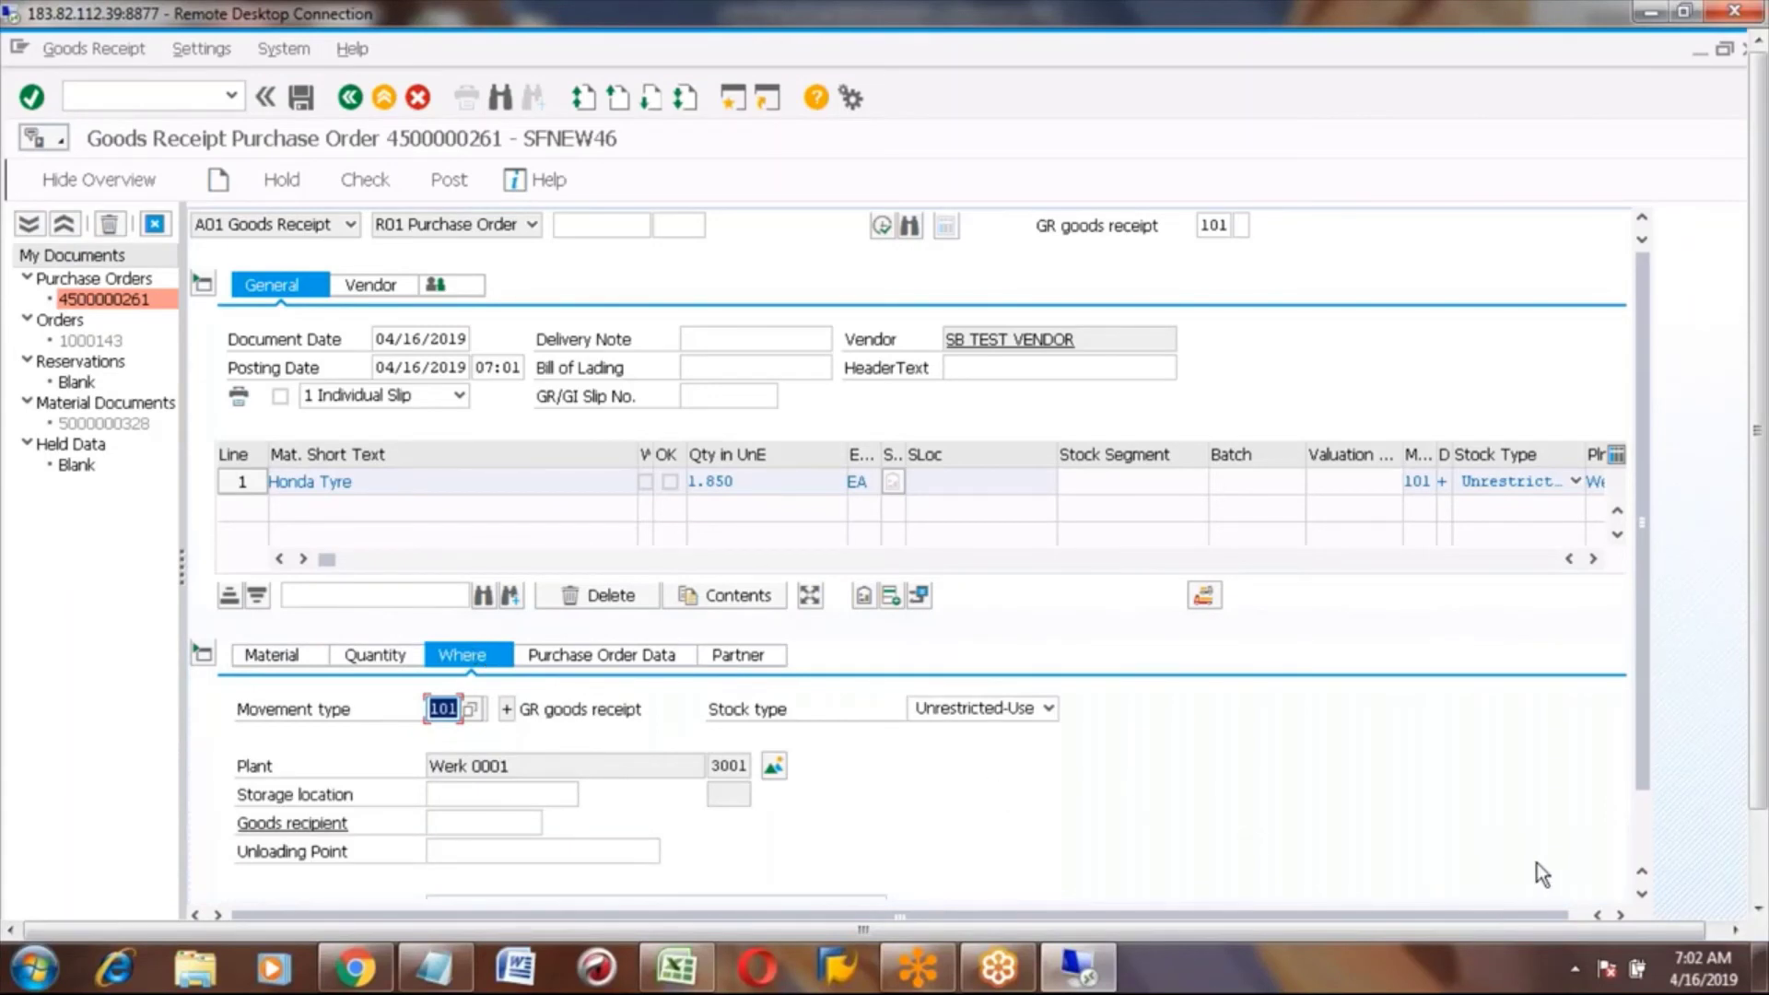
pyautogui.click(1760, 880)
pyautogui.click(492, 690)
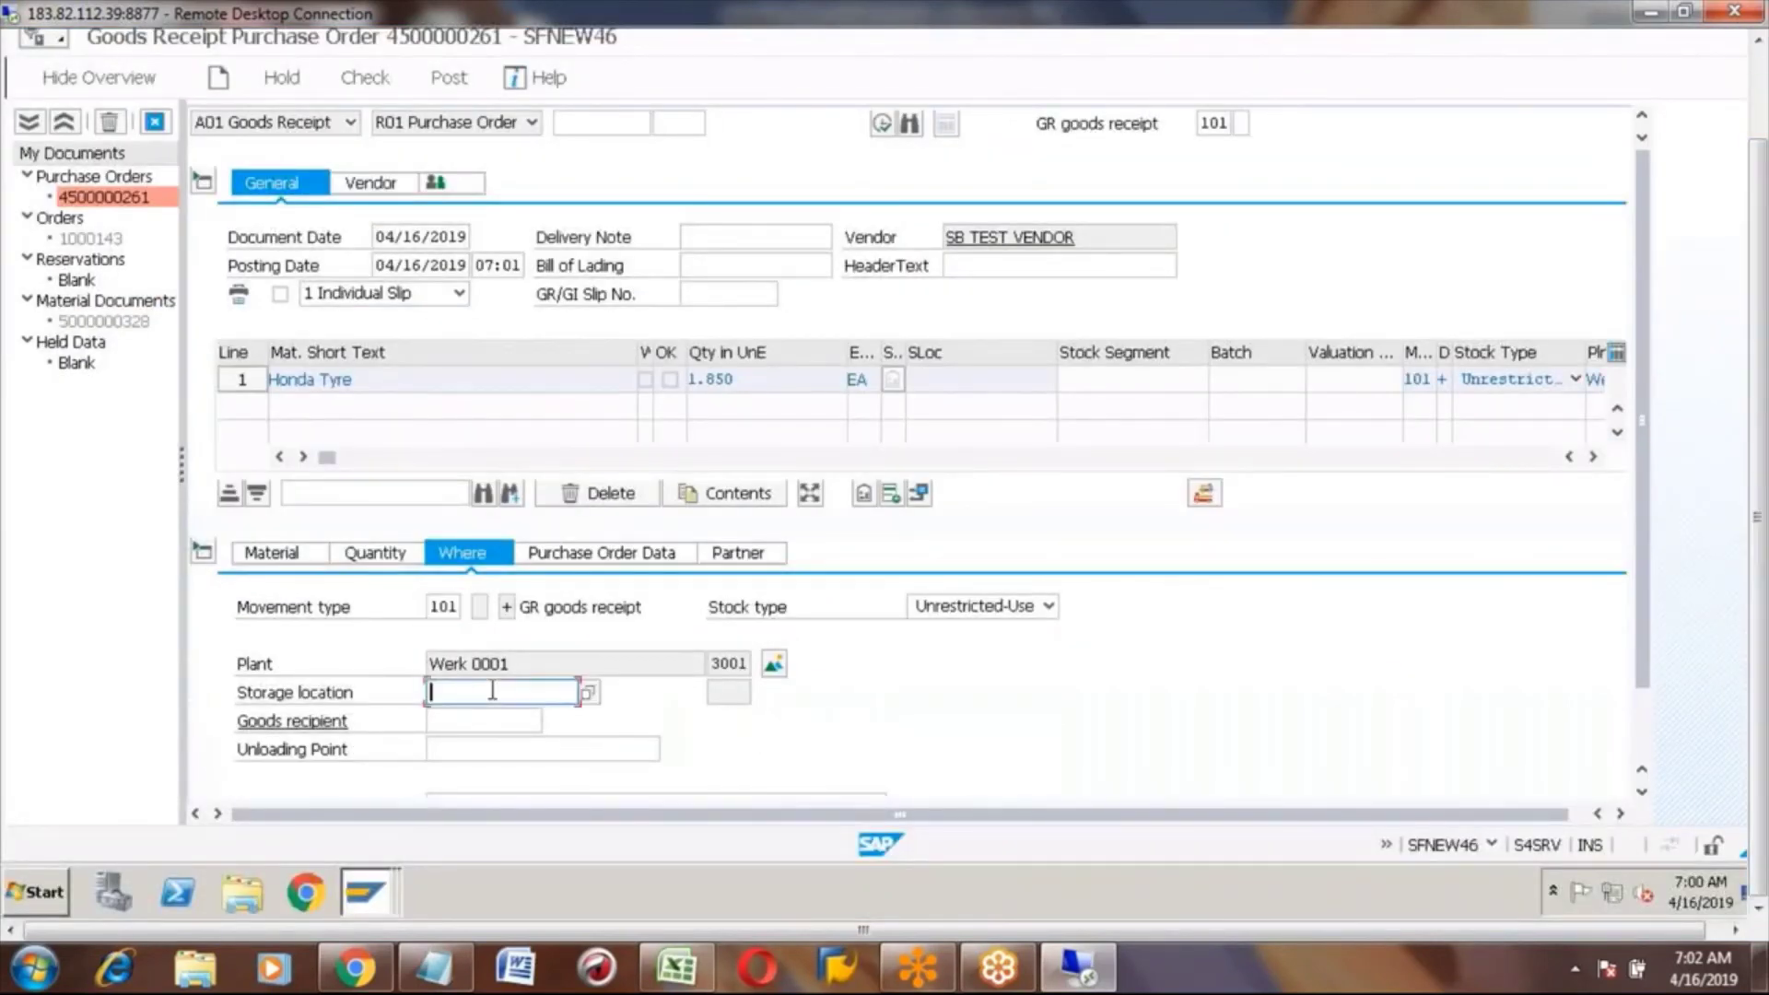
pyautogui.write('0001')
pyautogui.press('Return')
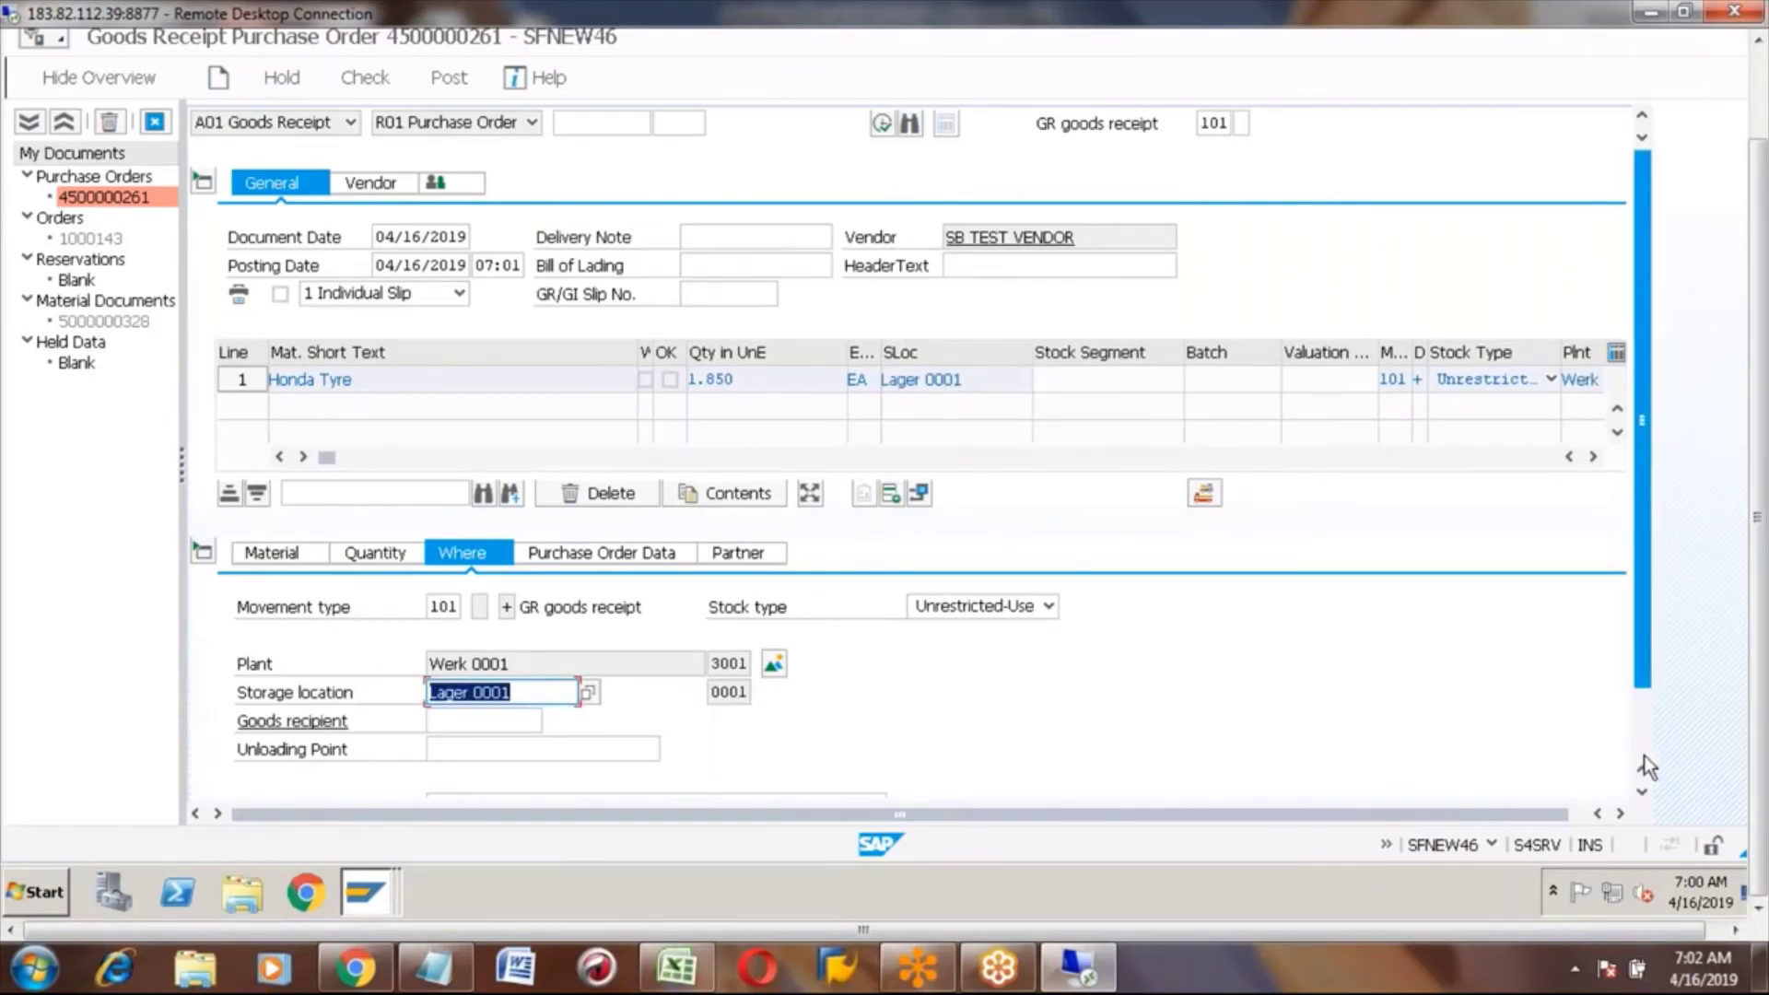
# - Mark the Honda Tyre item as OK and post the goods receipt
pyautogui.scroll(-1, 1644, 757)
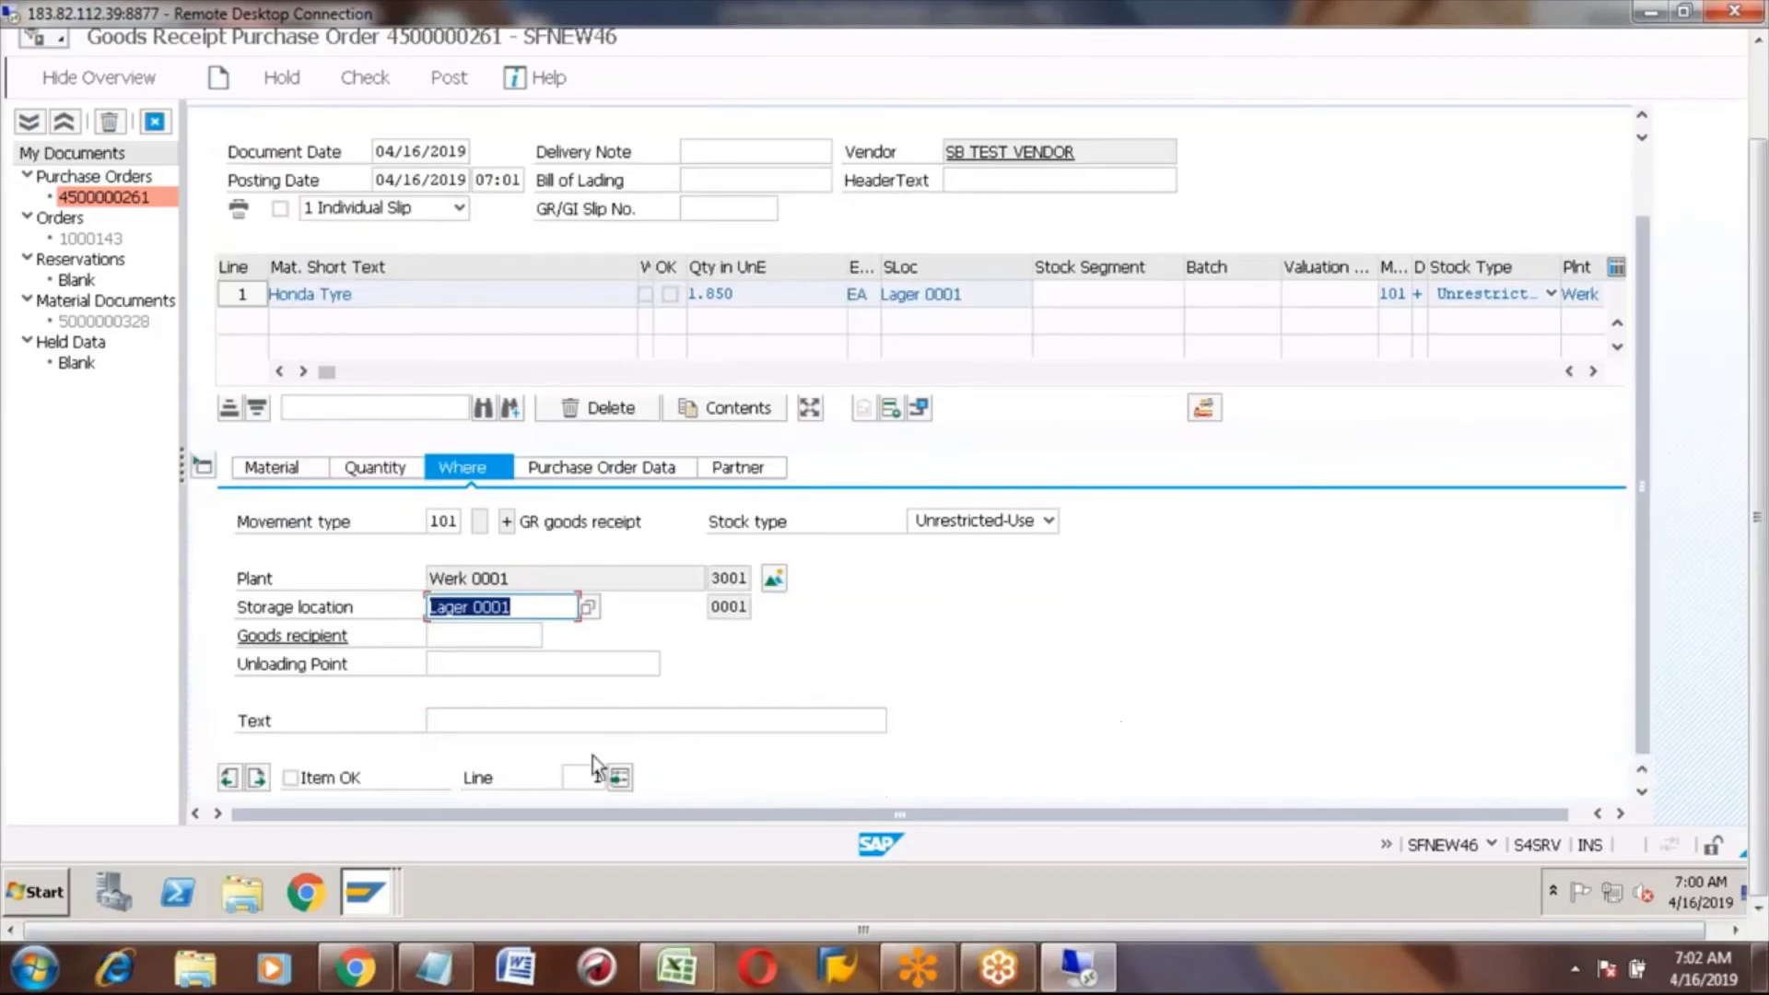
pyautogui.click(291, 778)
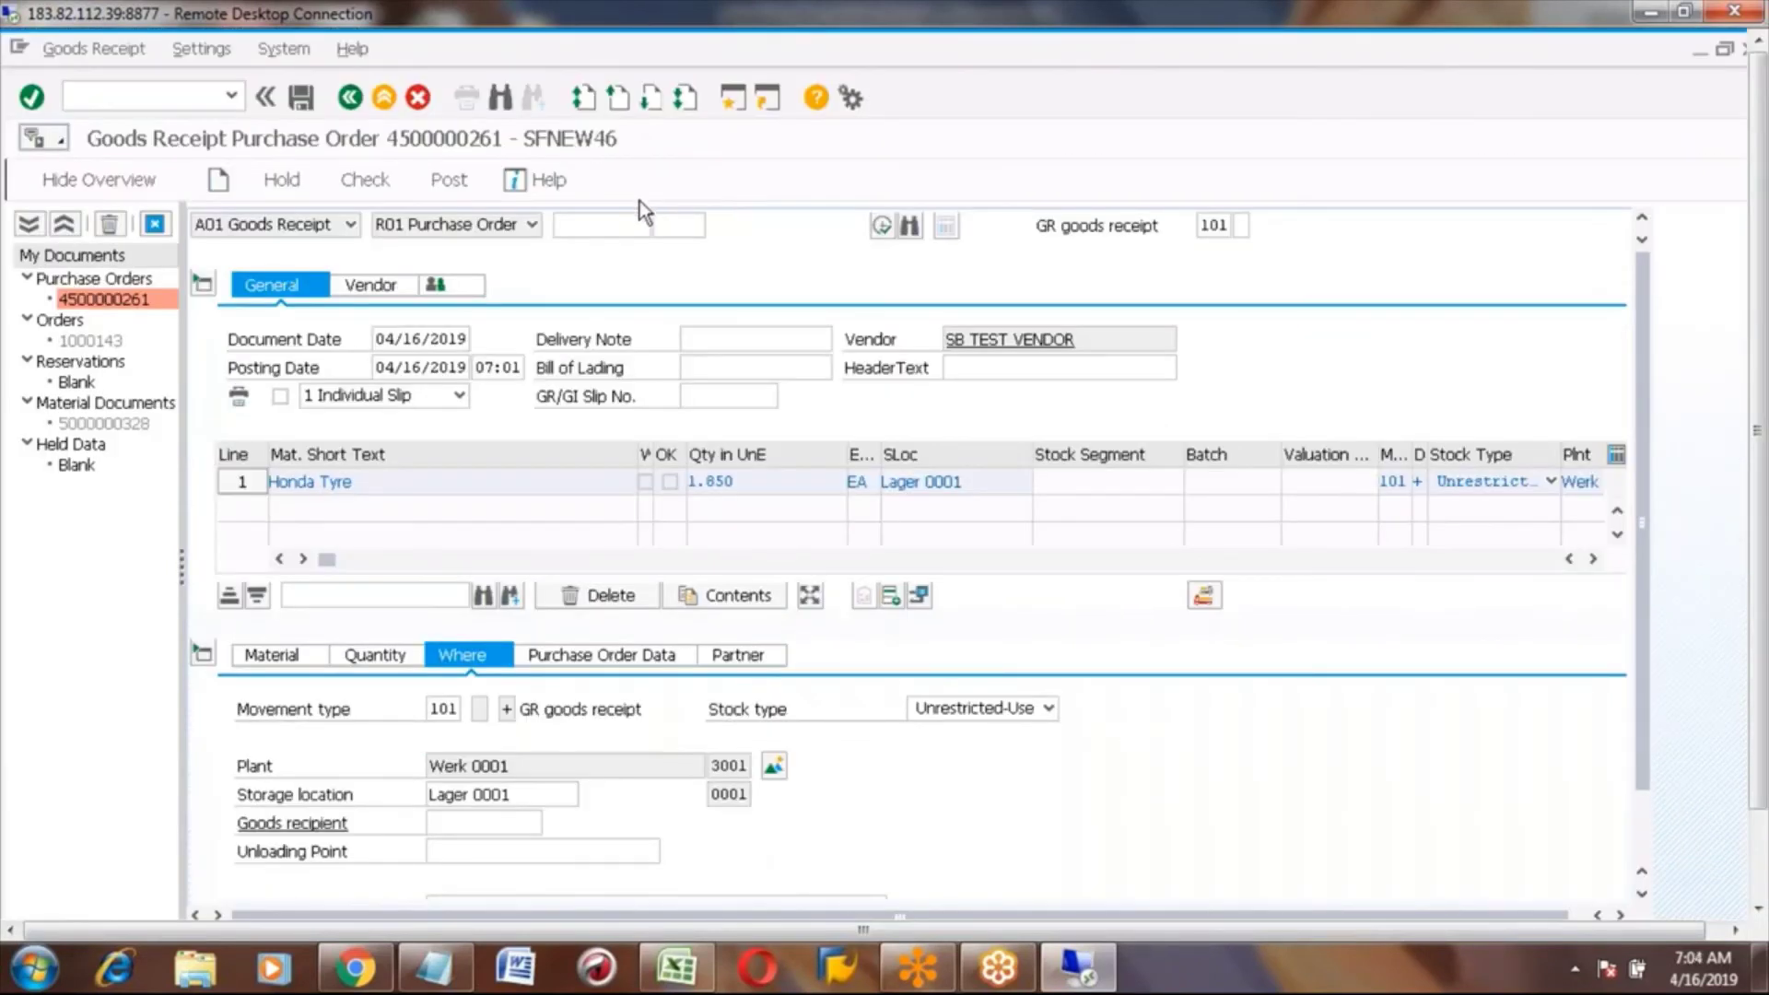
pyautogui.click(300, 96)
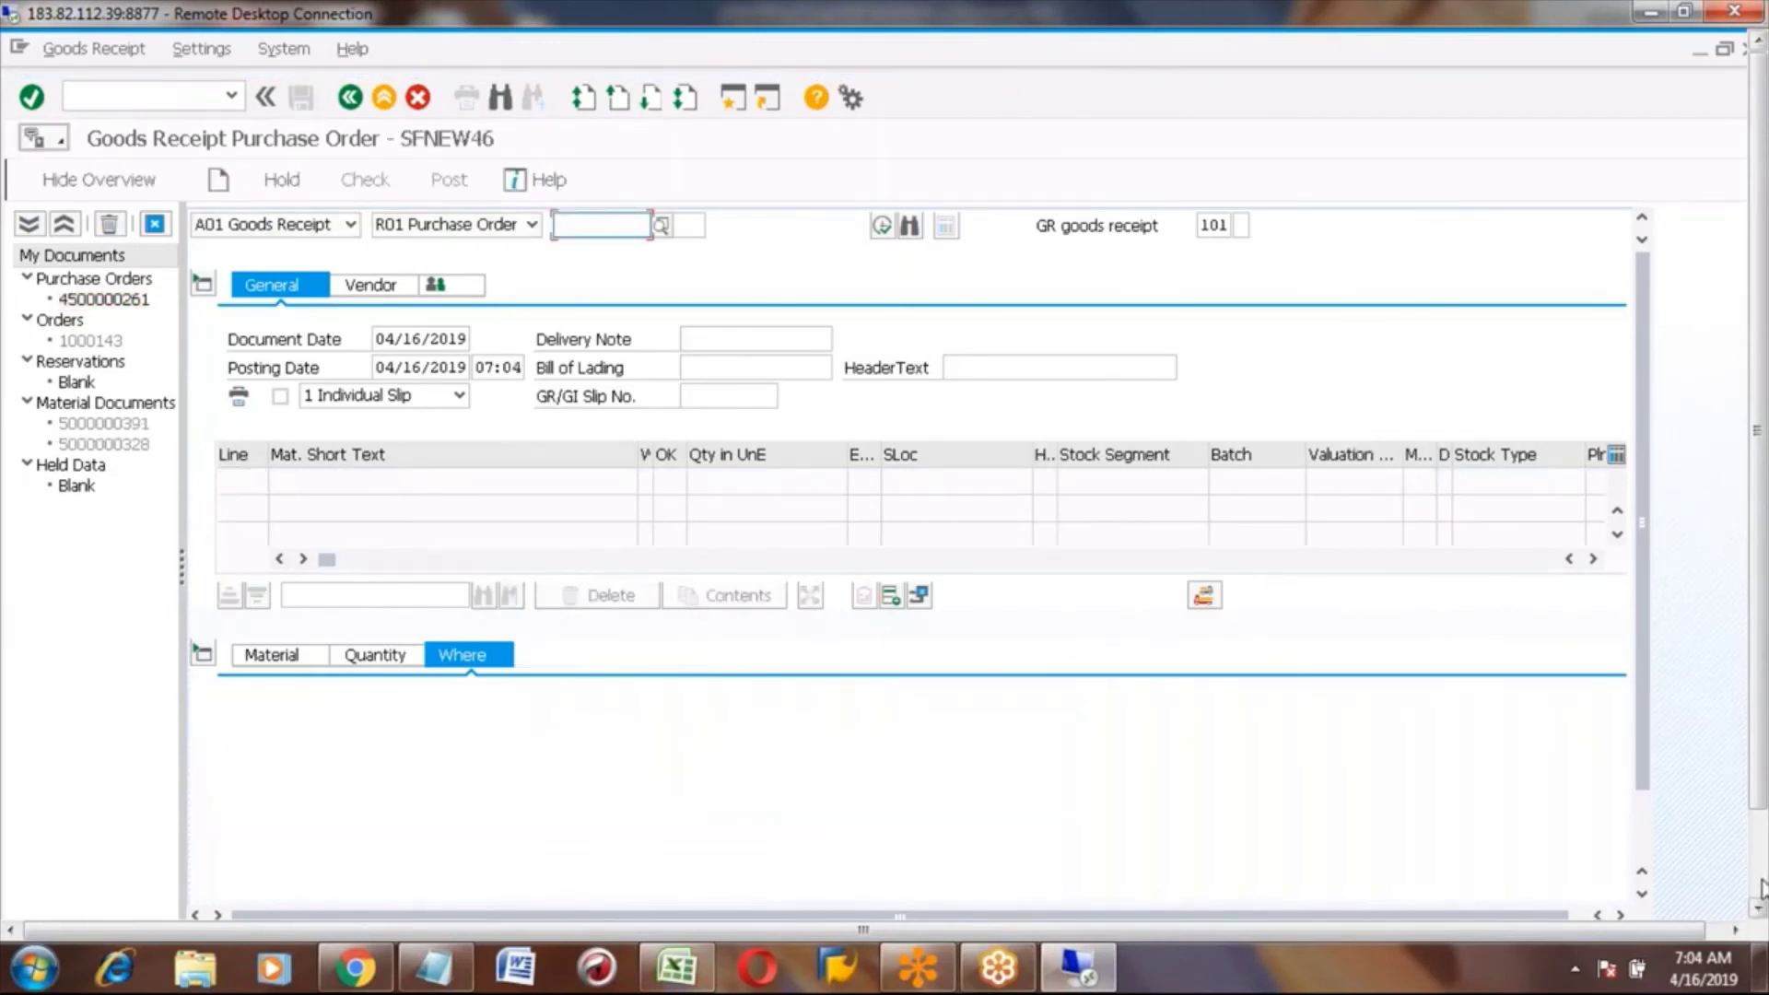
pyautogui.click(1760, 890)
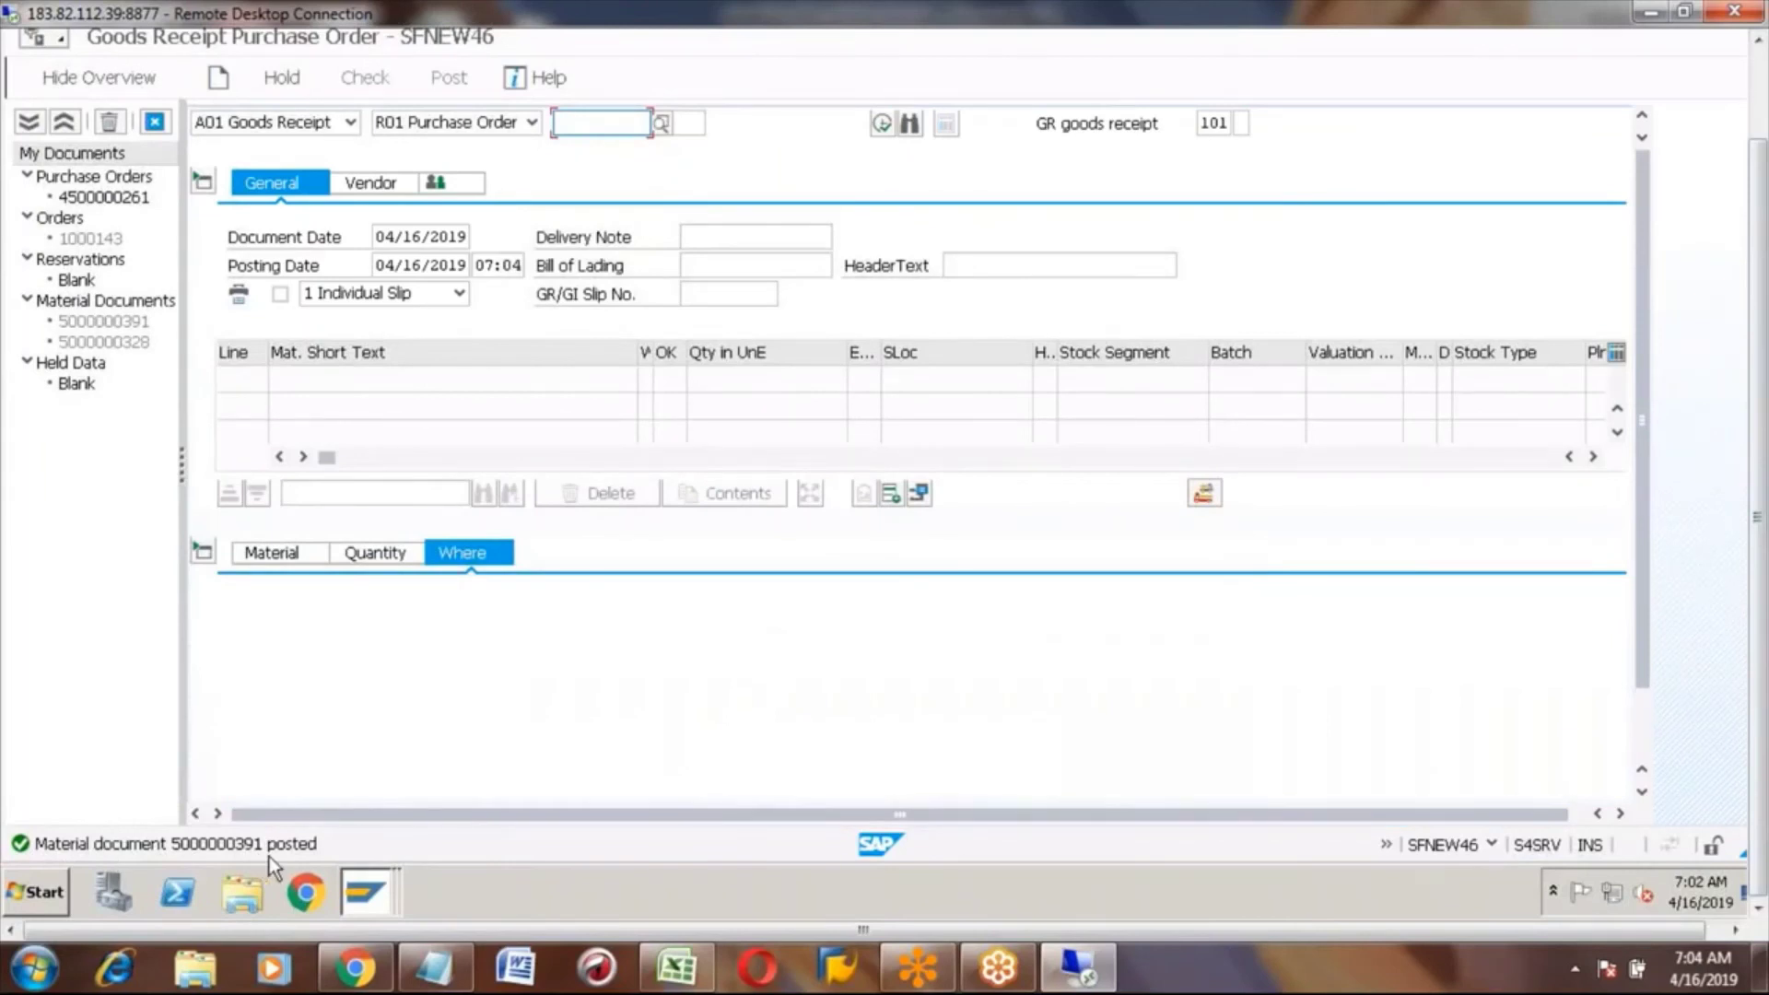
# - Switch to the Stock/Requirements List for HONDA_TYRE and check the available quantity in the Stock row
pyautogui.click(366, 894)
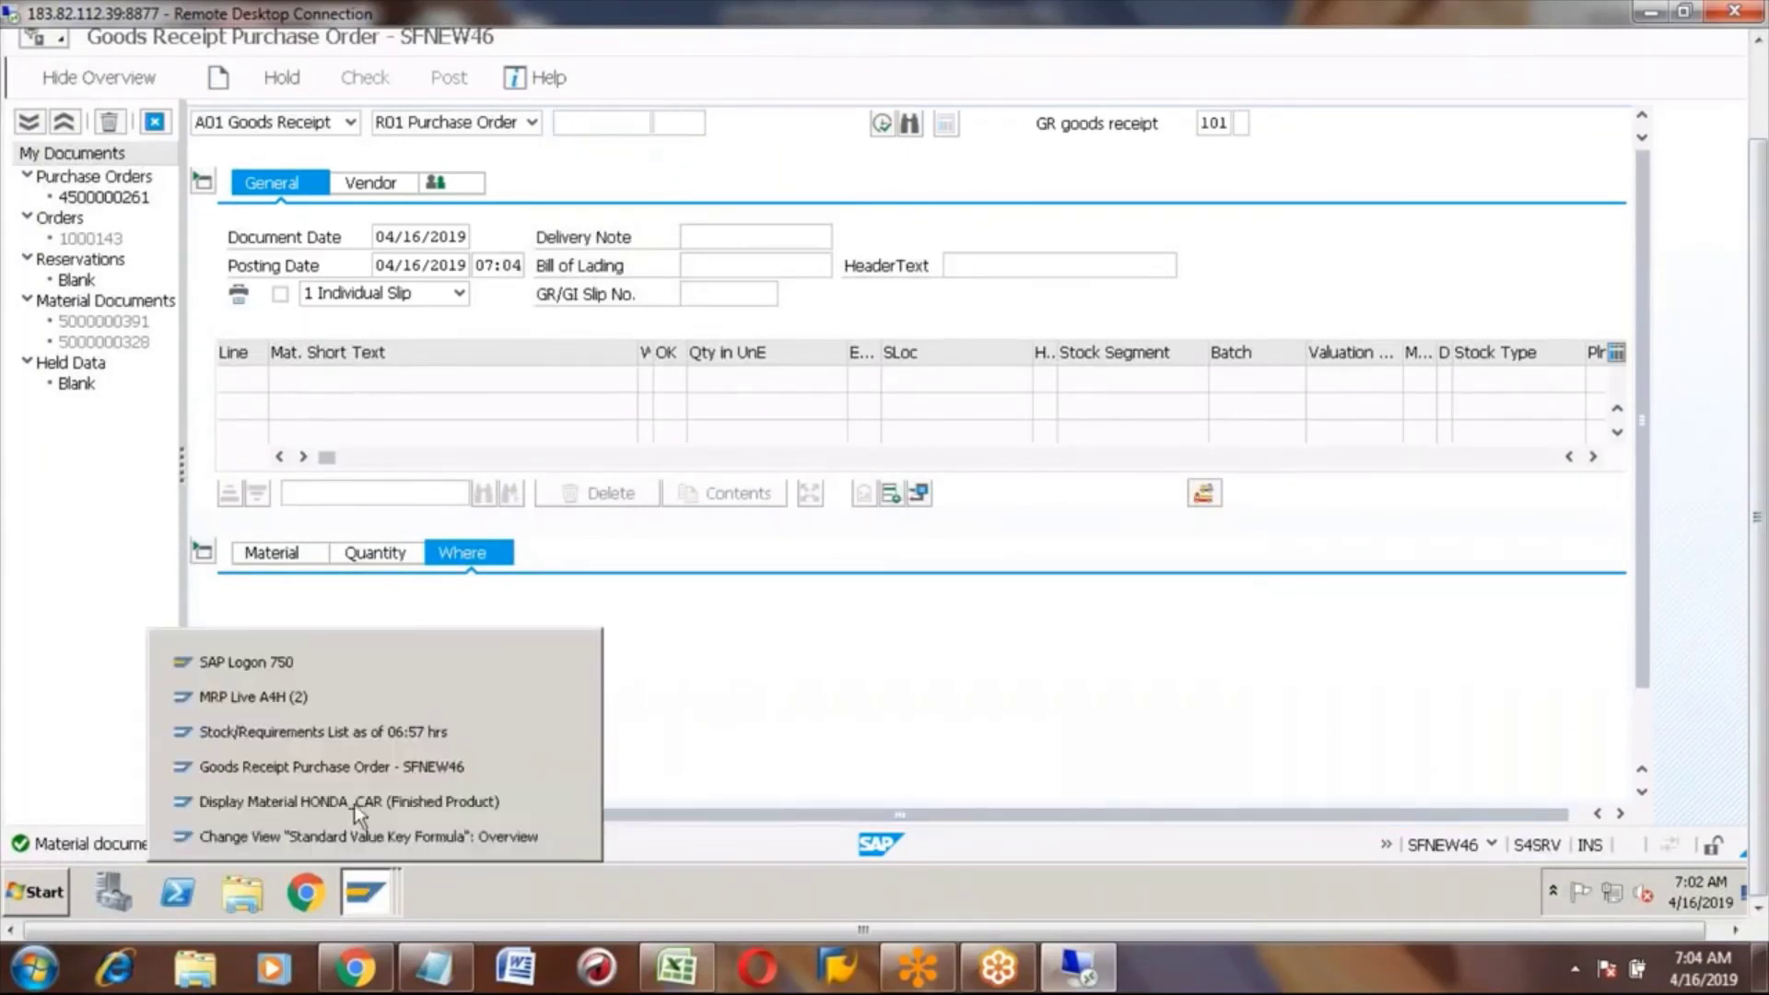
pyautogui.click(312, 724)
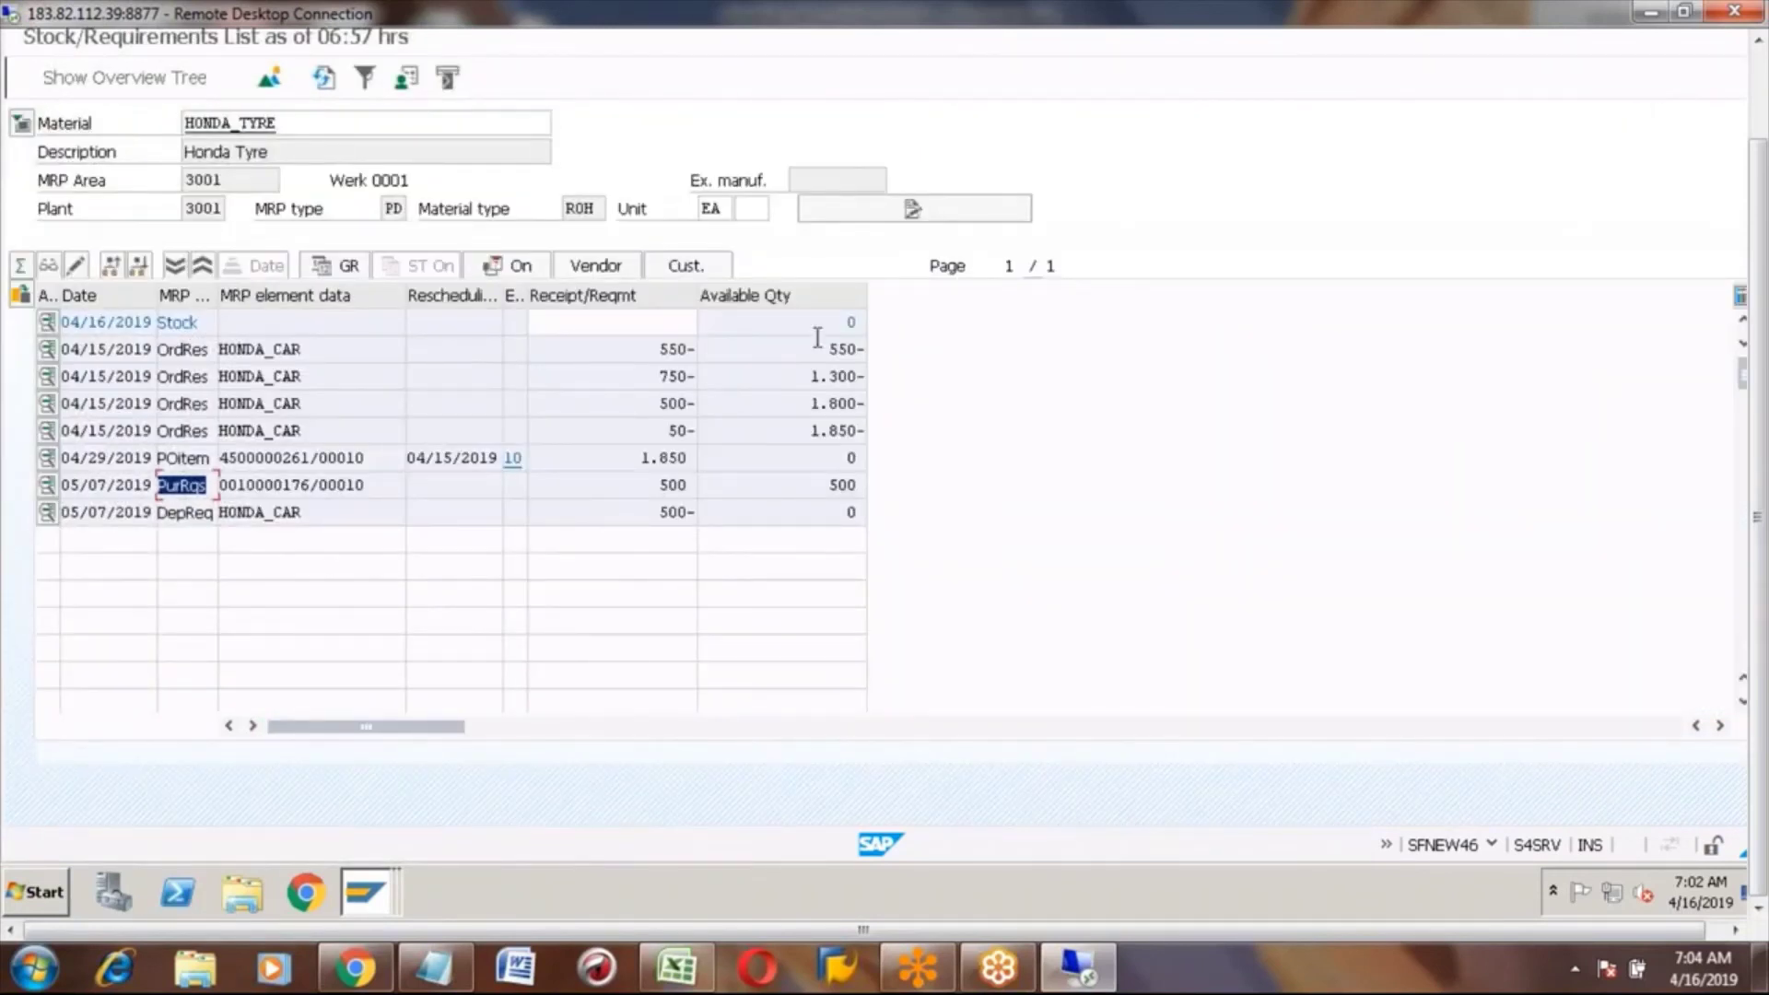
pyautogui.hotkey('shift', 'Right')
pyautogui.hotkey('shift', 'Right')
pyautogui.hotkey('shift', 'Right')
pyautogui.click(834, 326)
pyautogui.doubleClick(864, 323)
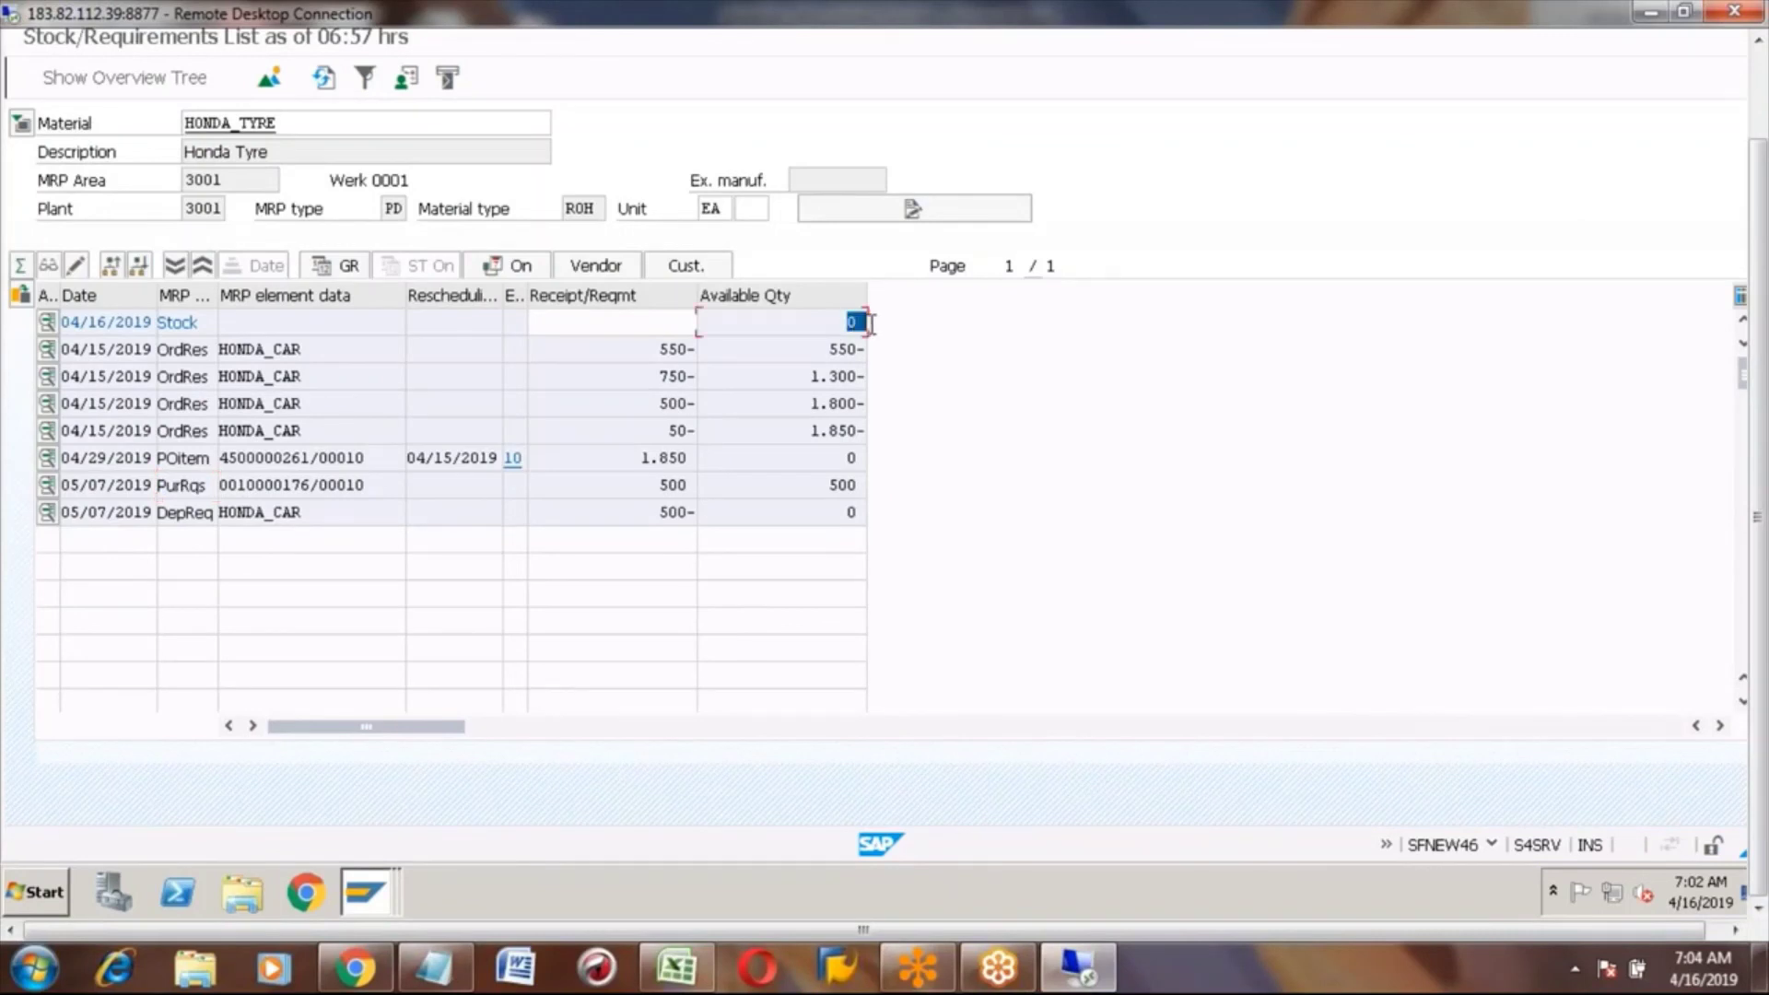
# - Refresh the HONDA_TYRE Stock/Requirements List, check the available stock quantity again and exit the list
pyautogui.click(1760, 92)
pyautogui.click(324, 182)
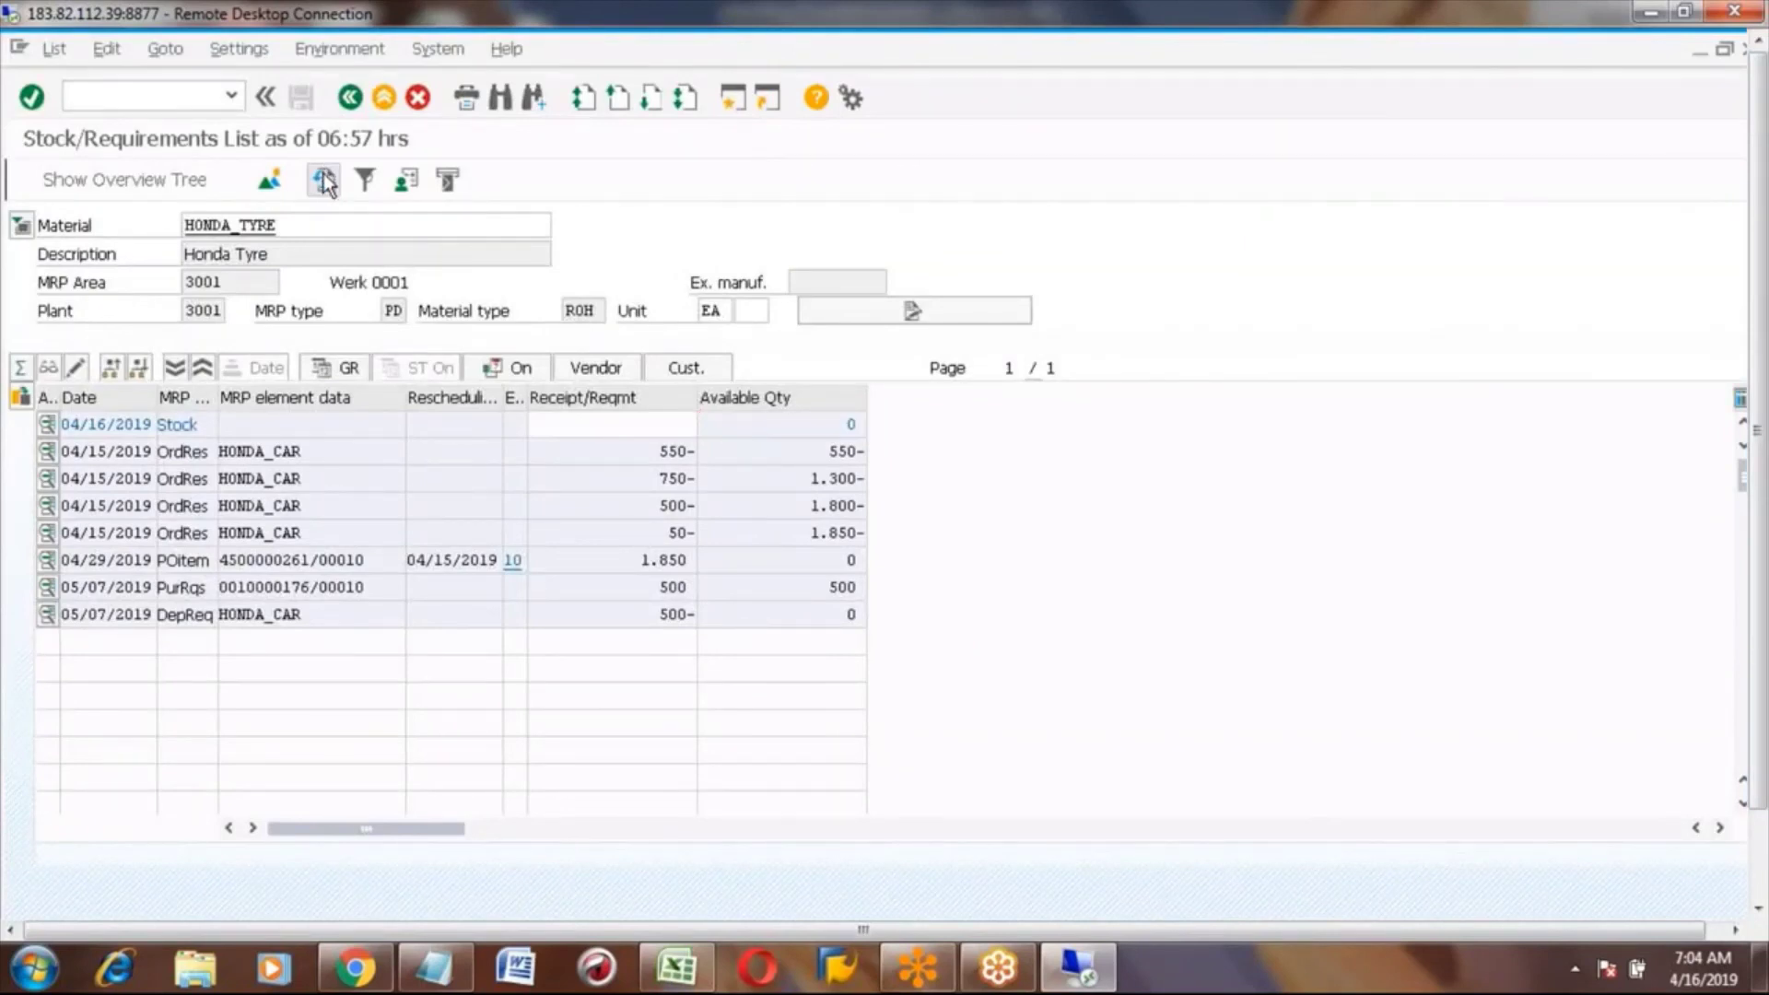
pyautogui.click(805, 422)
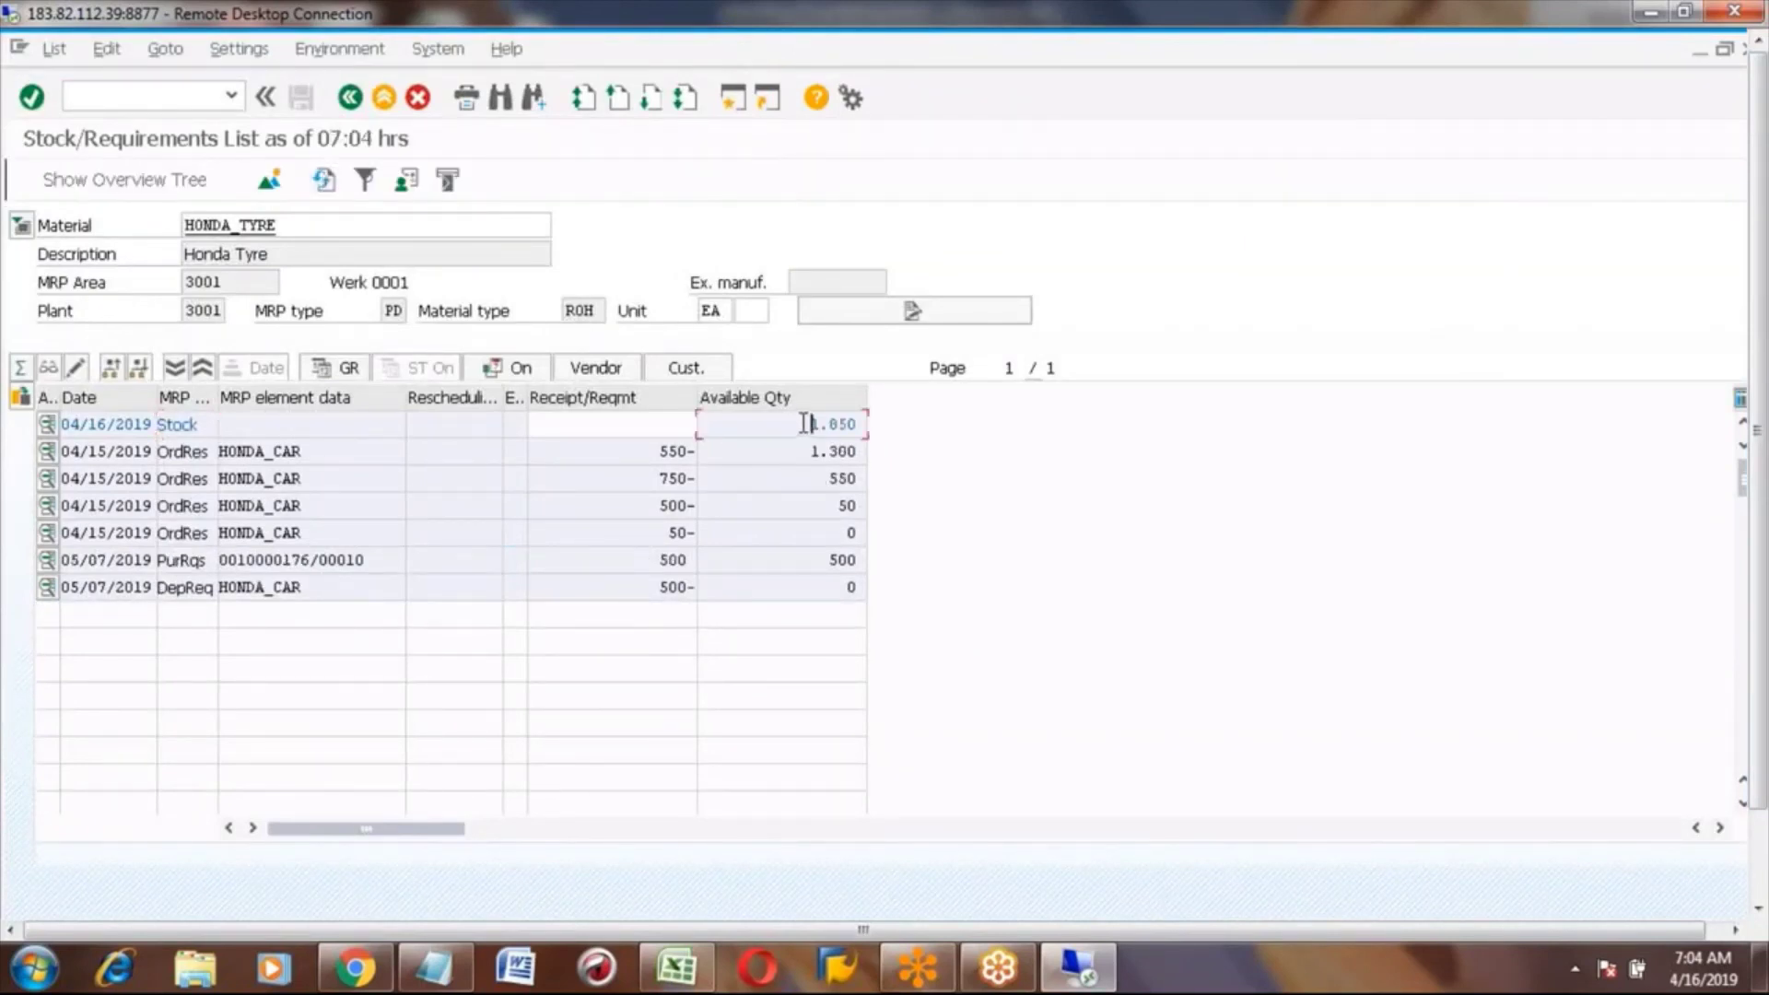
pyautogui.hotkey('shift', 'Right')
pyautogui.hotkey('shift', 'Right')
pyautogui.hotkey('shift', 'Right')
pyautogui.hotkey('shift', 'Right')
pyautogui.hotkey('shift', 'Right')
pyautogui.click(385, 96)
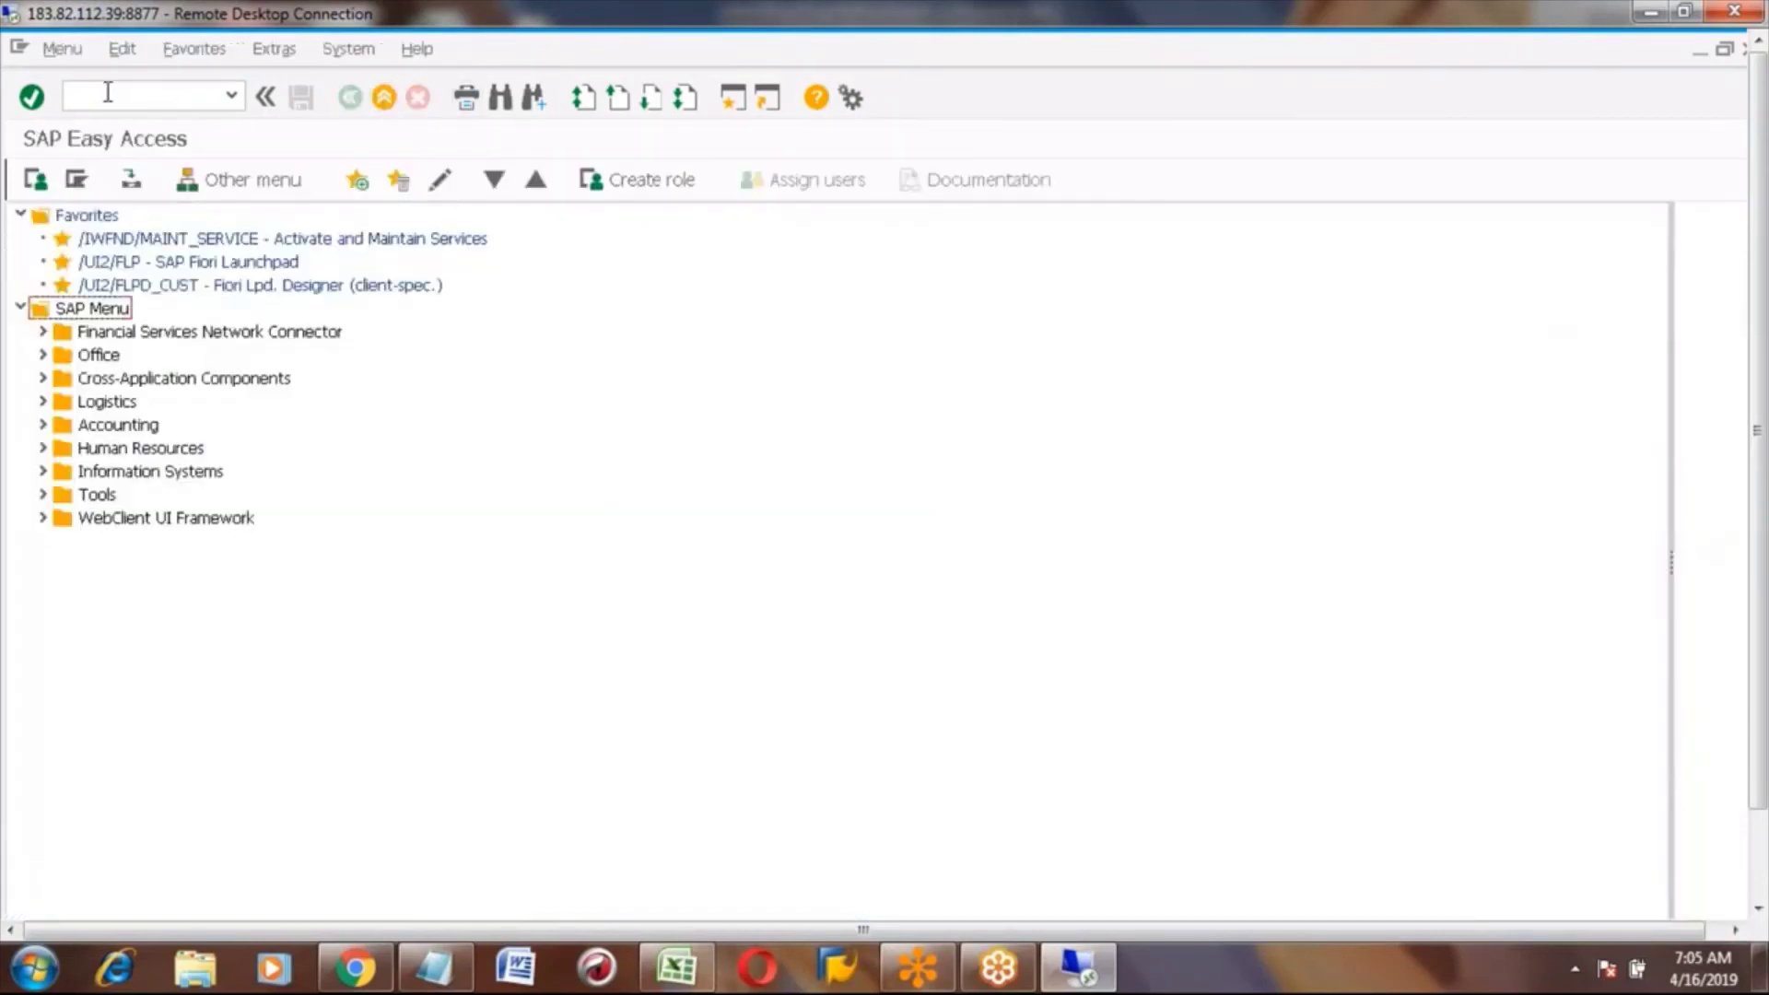
# - Run stock overview MMBE for HONDA_TYRE in plant 3001 and check the unrestricted-use stock at storage location 0001
pyautogui.write('mmbe')
pyautogui.press('Return')
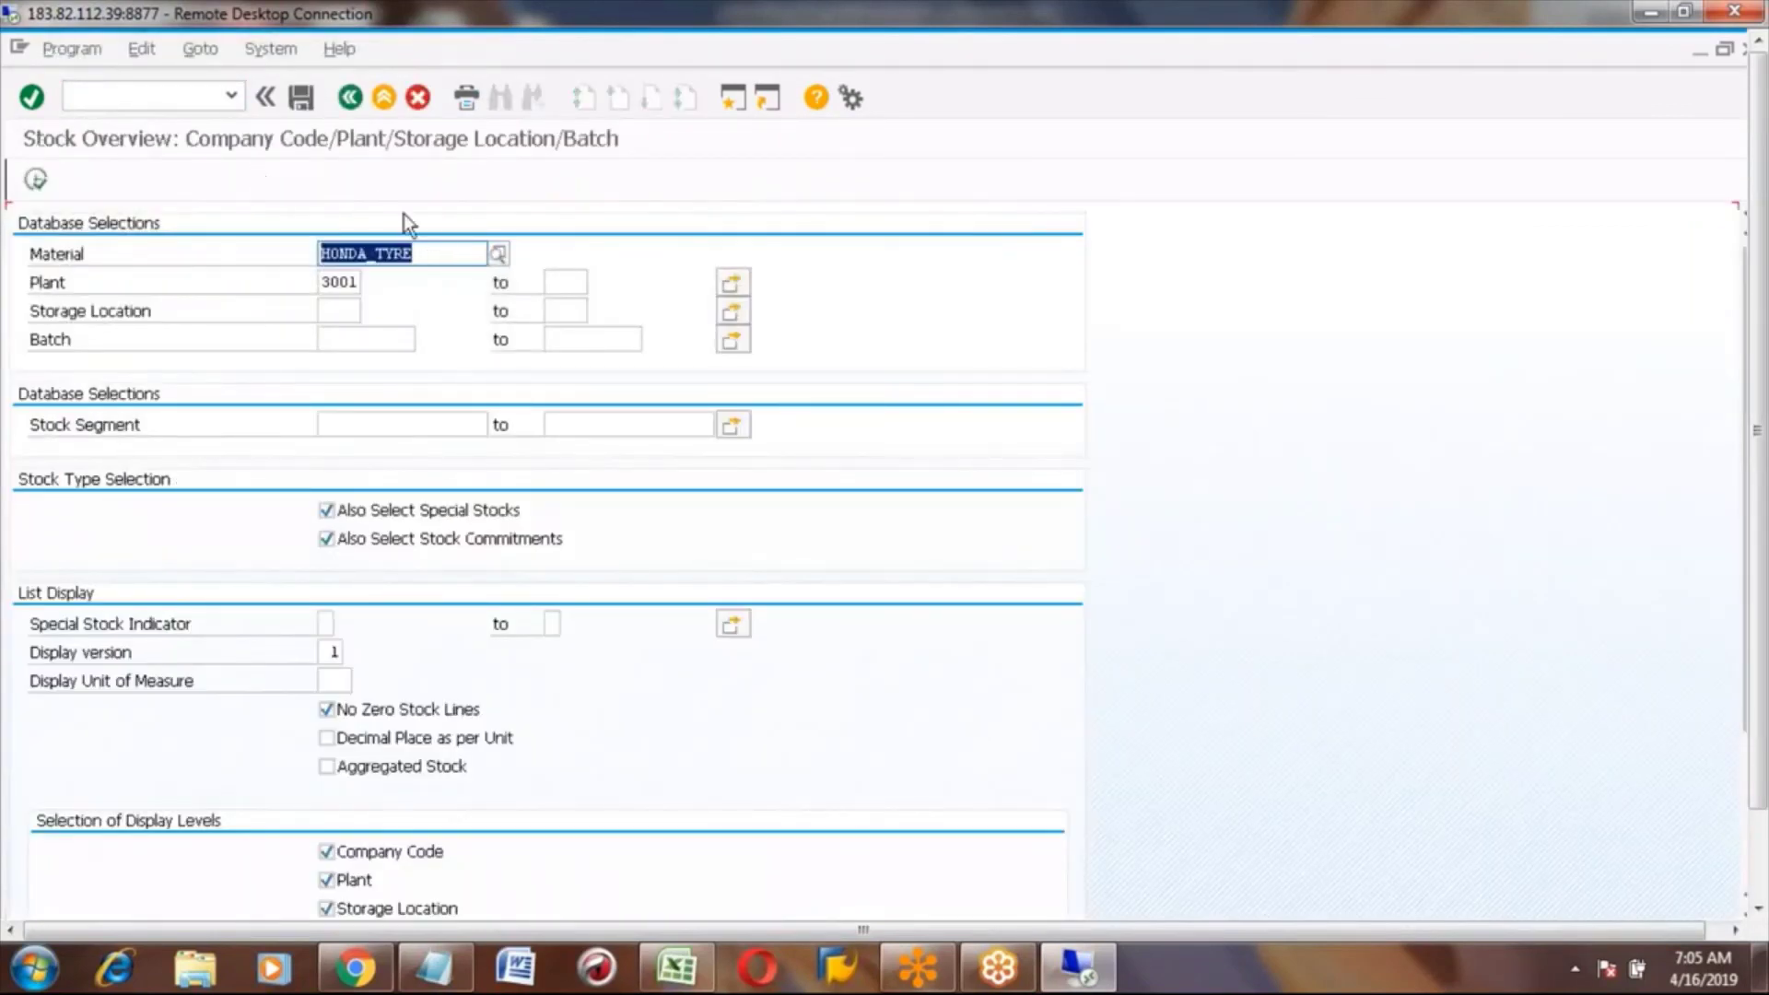
pyautogui.click(330, 280)
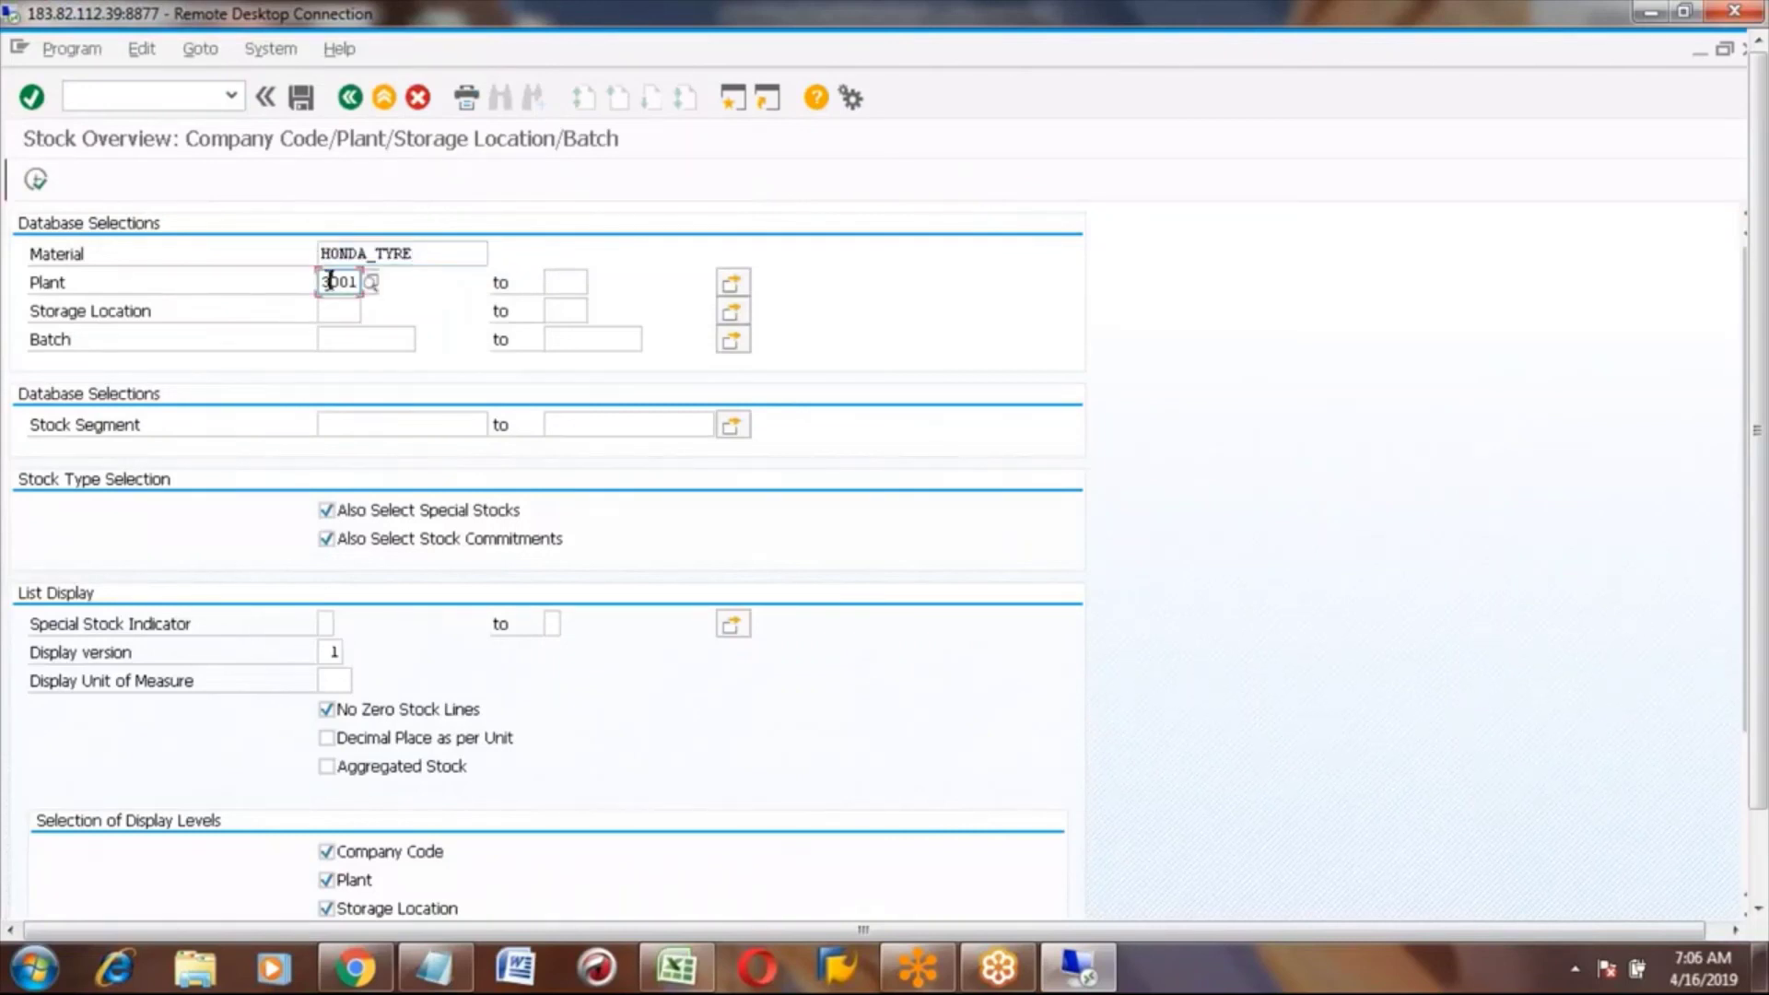
pyautogui.click(34, 182)
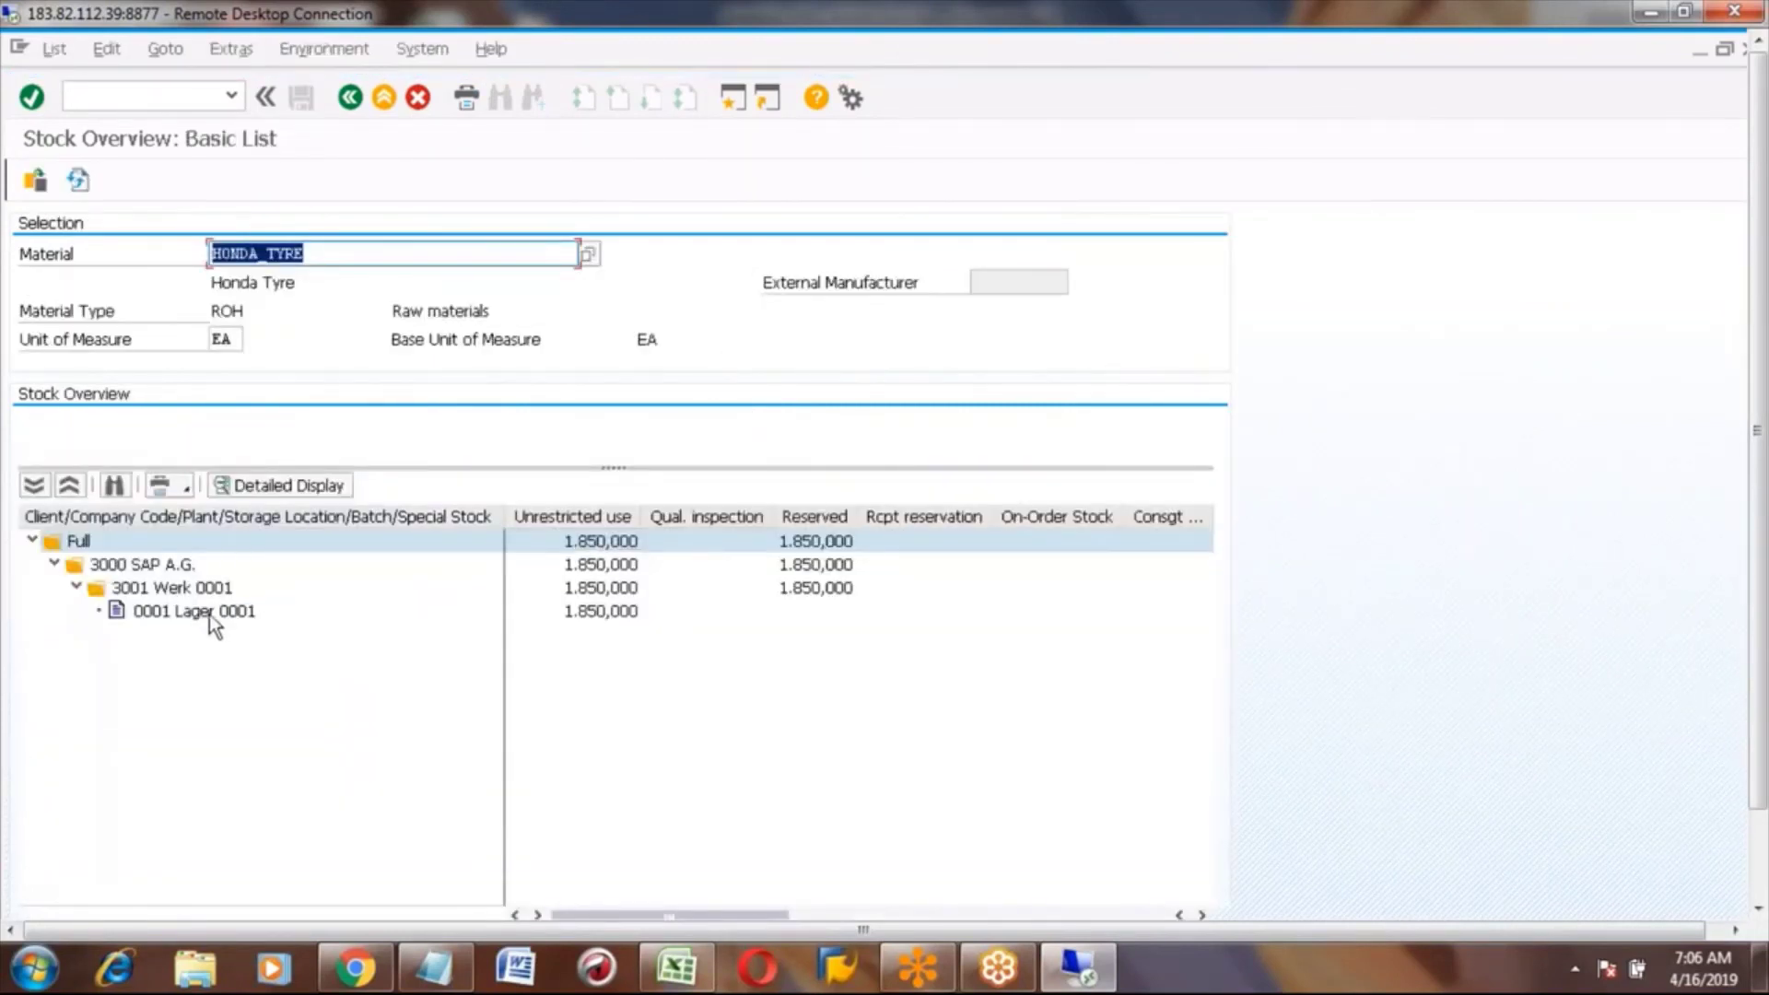
pyautogui.click(208, 613)
pyautogui.click(582, 613)
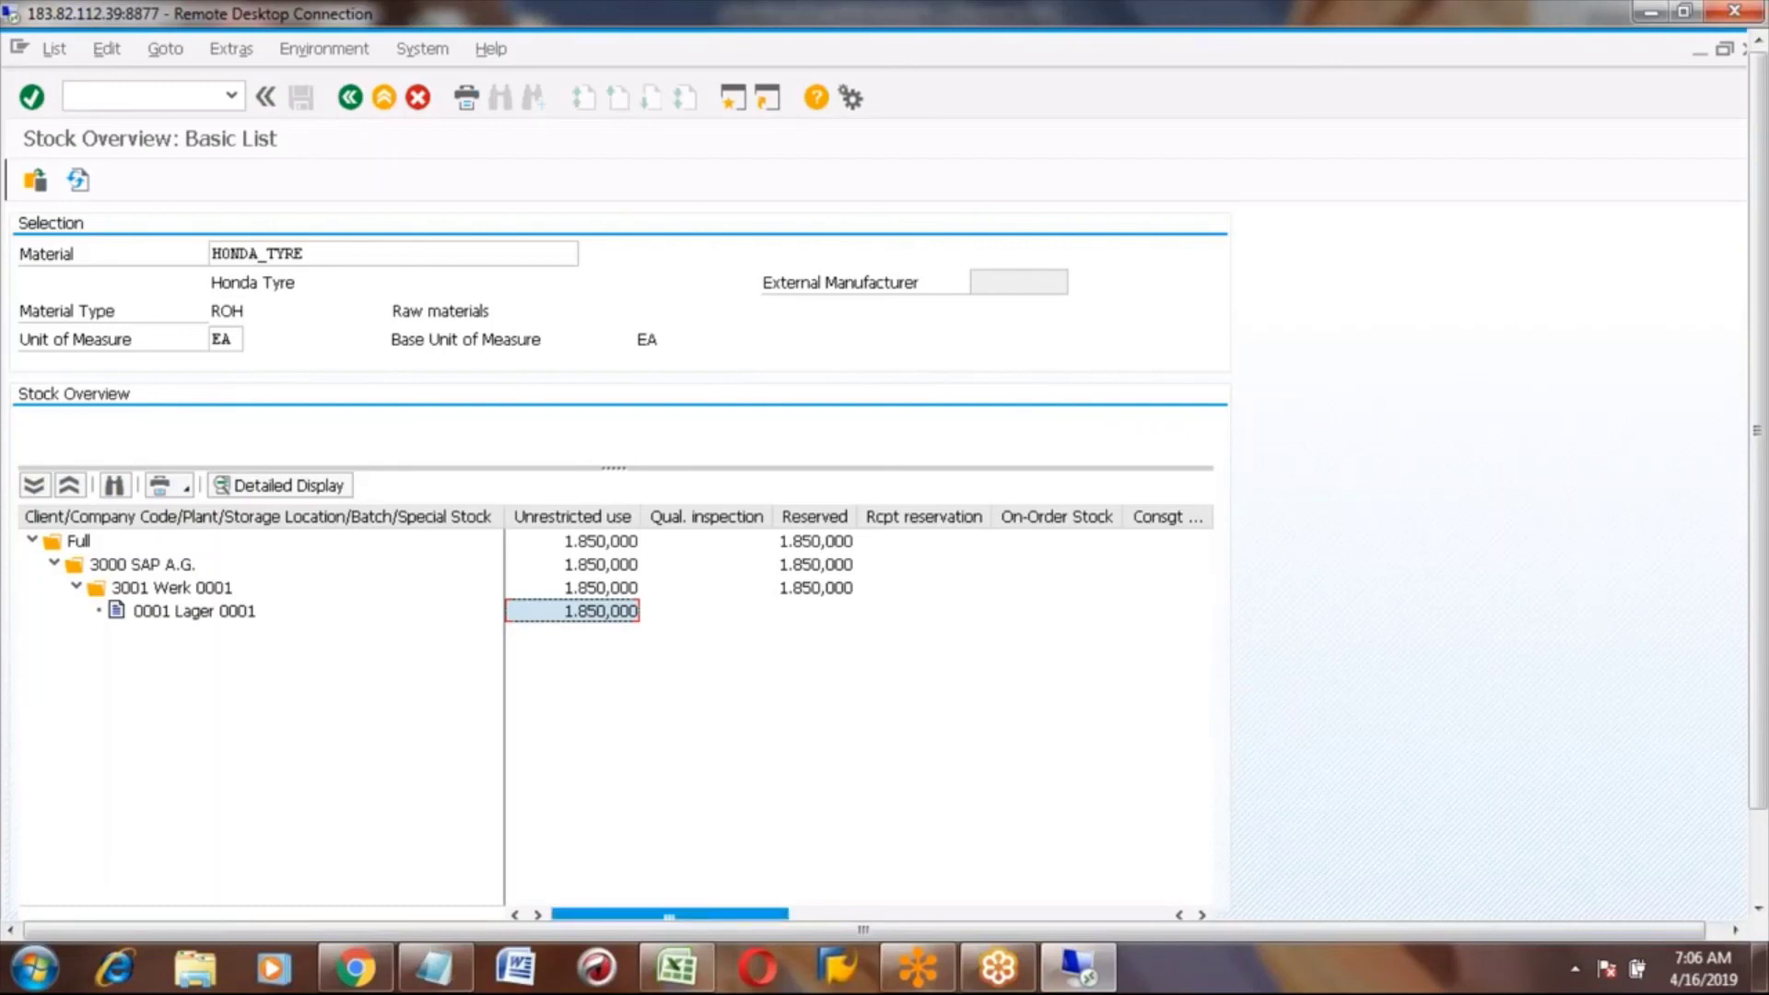
# - Switch to the Excel workbook and add item 4, "Stock overview", in K298 and L298
pyautogui.click(677, 967)
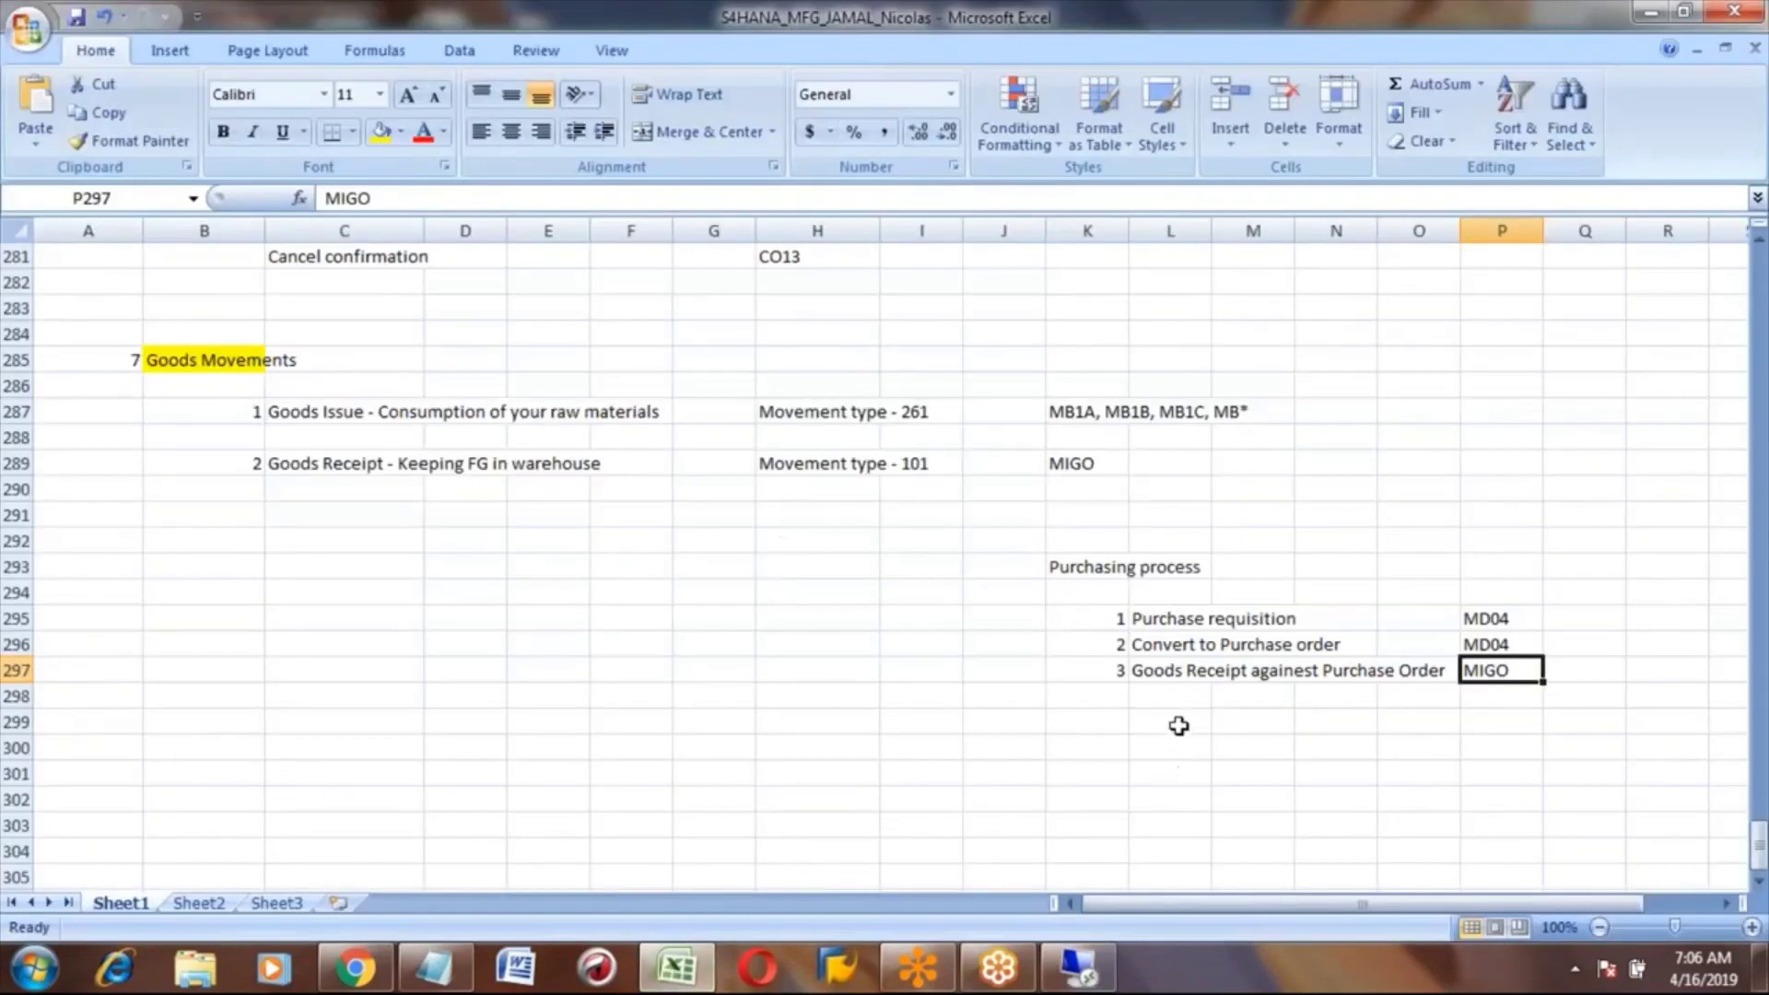
pyautogui.click(1105, 696)
pyautogui.write('4')
pyautogui.press('Tab')
pyautogui.write('S')
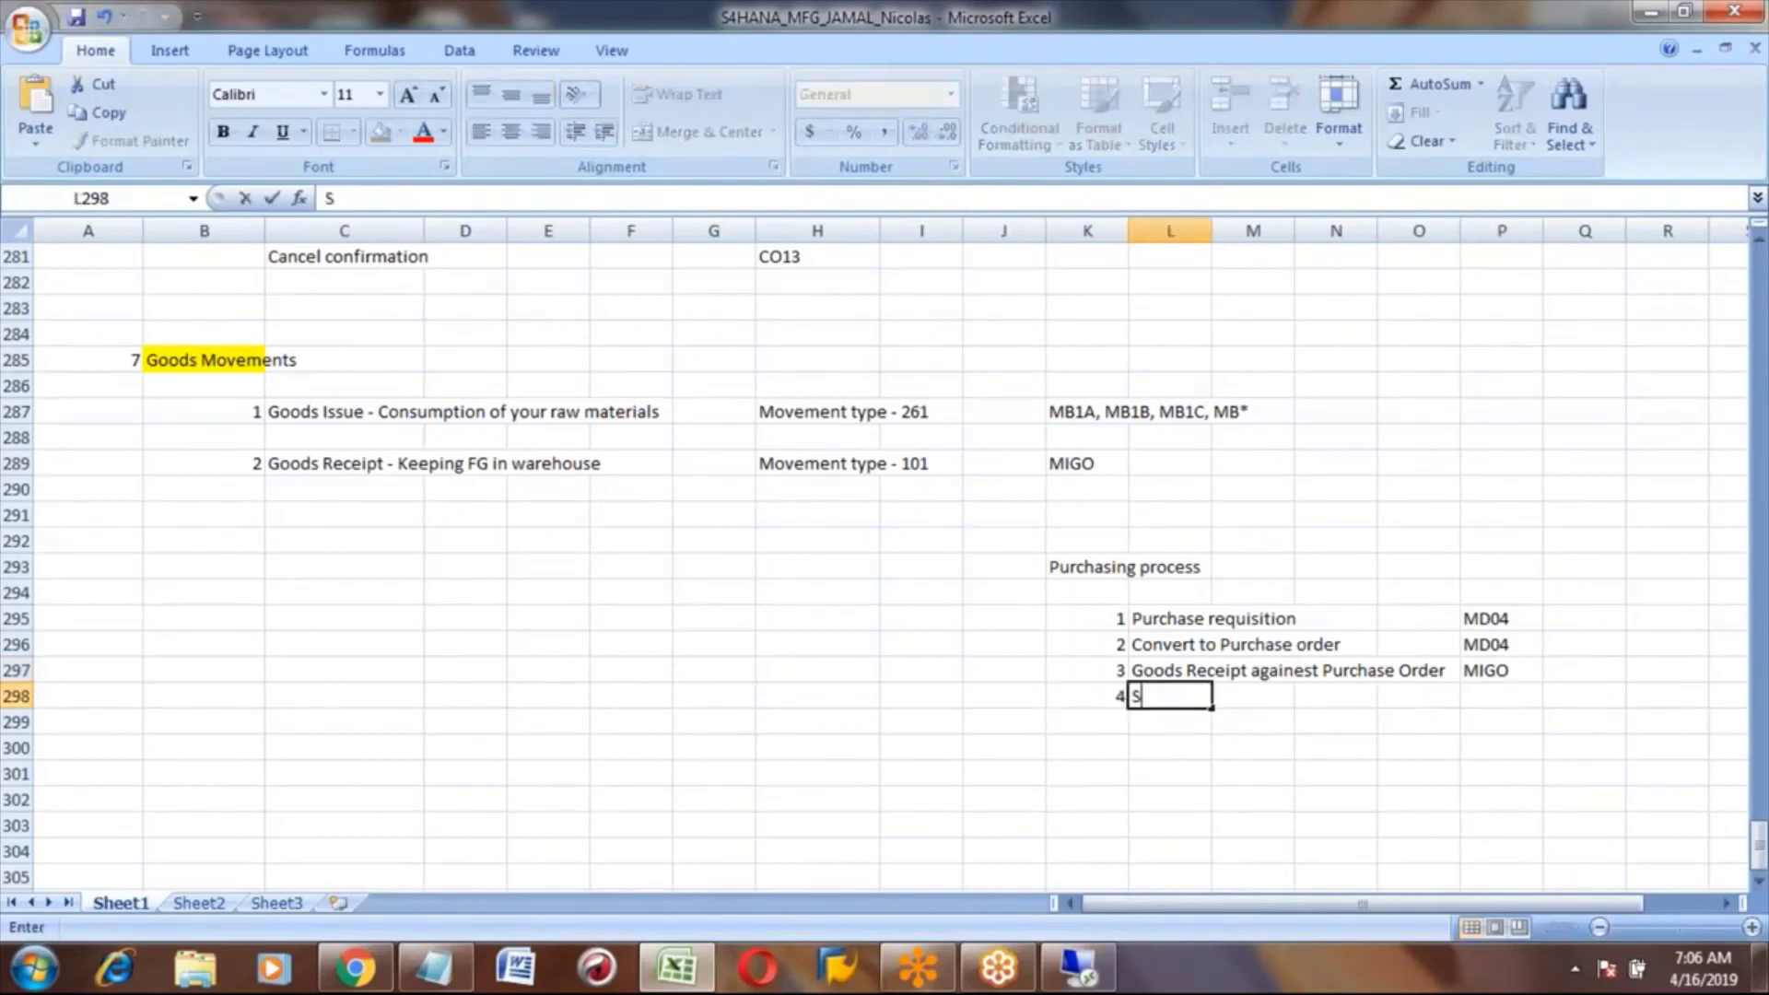
pyautogui.write('tock overview')
pyautogui.press('Tab')
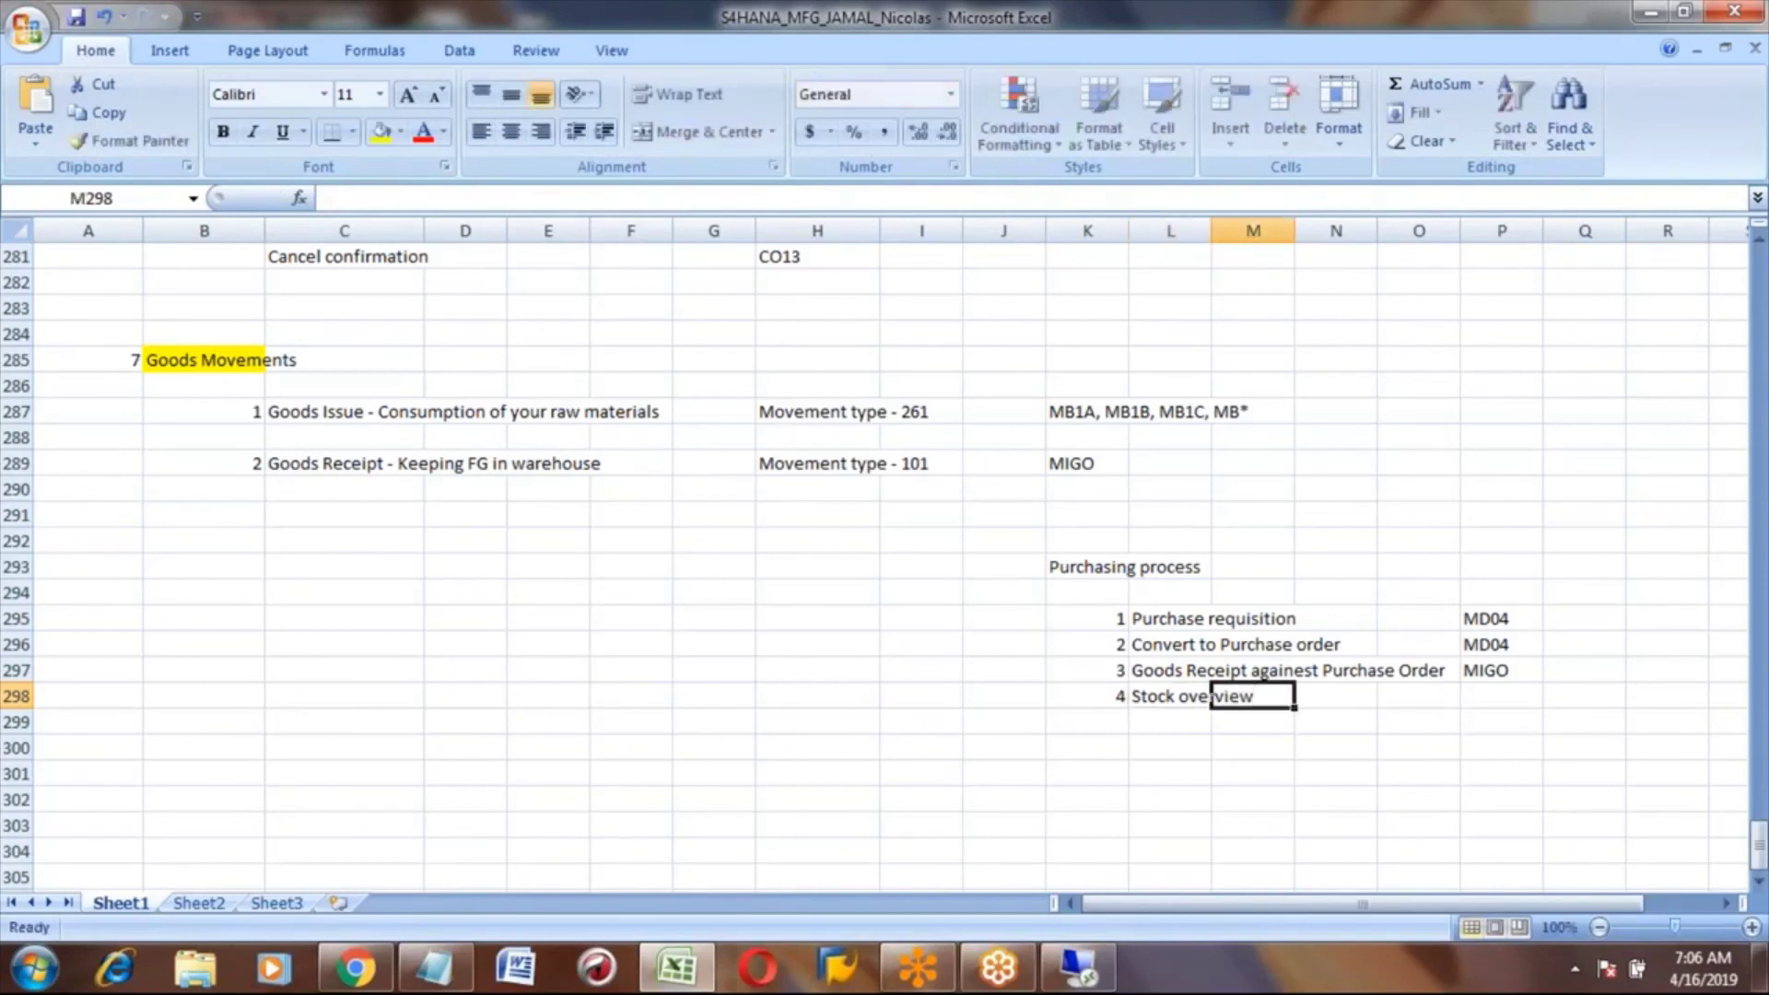
# - Enter transaction code MMBE in P298 for the stock overview
pyautogui.press('Tab')
pyautogui.press('Tab')
pyautogui.press('Tab')
pyautogui.write('MMBE')
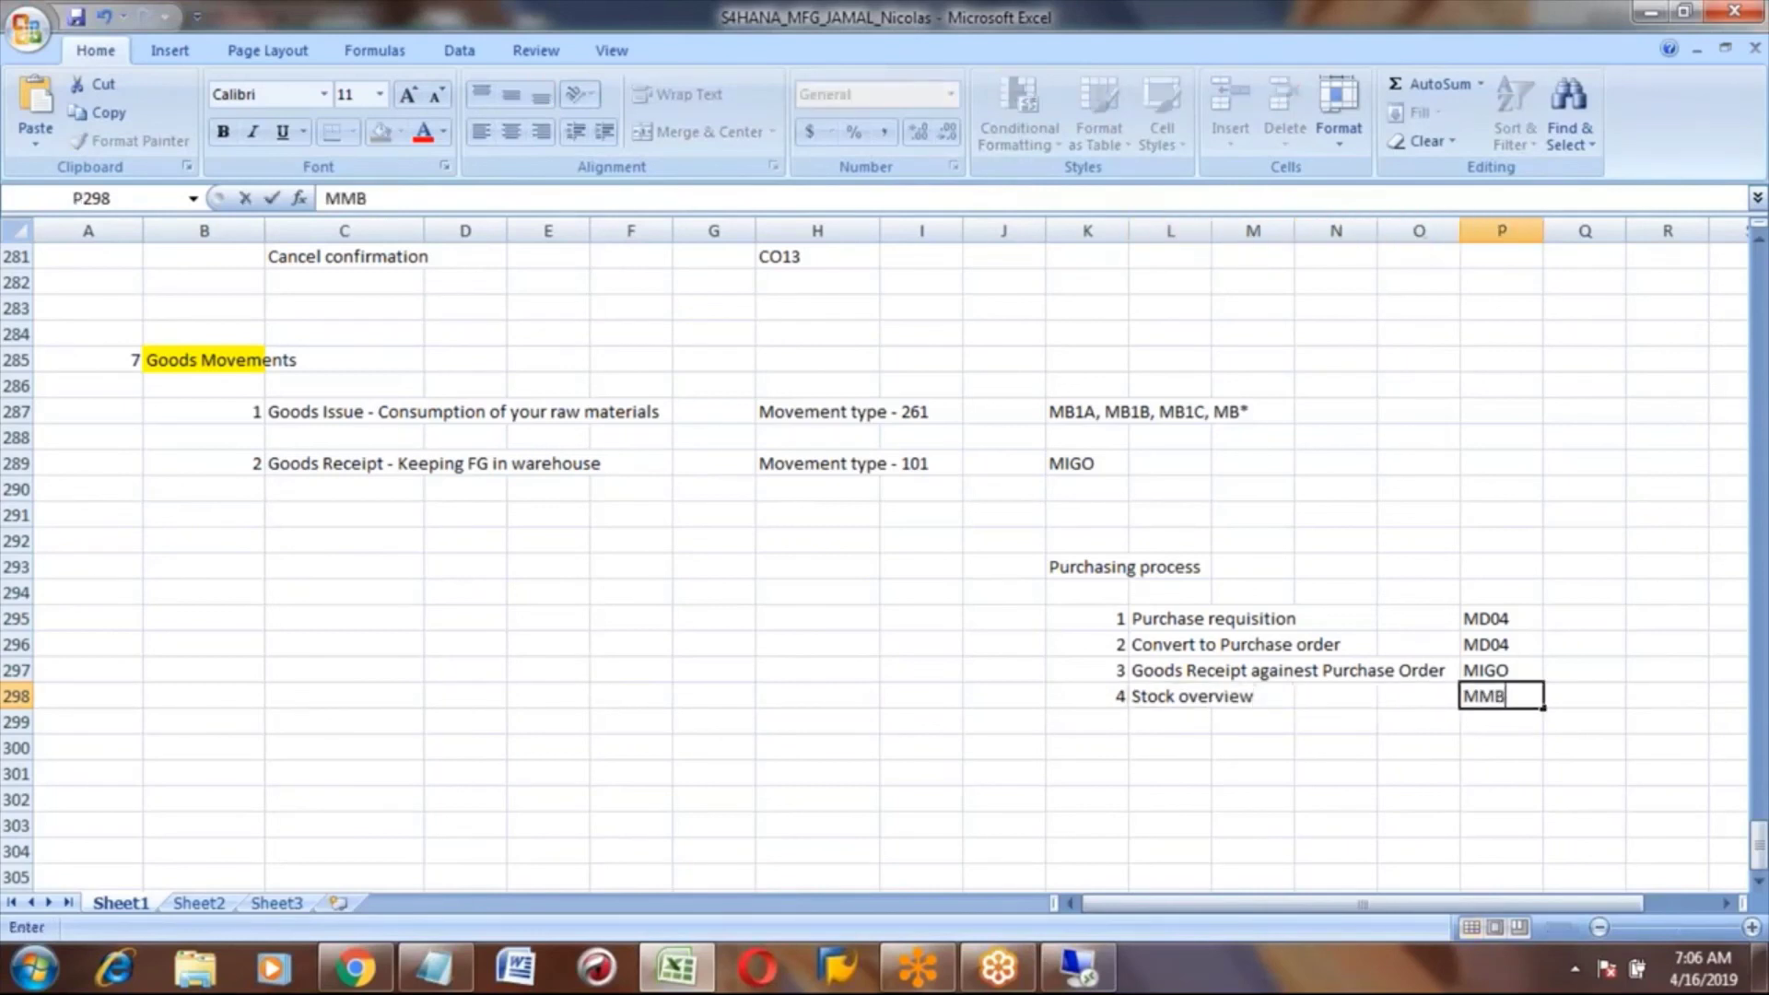
pyautogui.press('Return')
pyautogui.click(1500, 696)
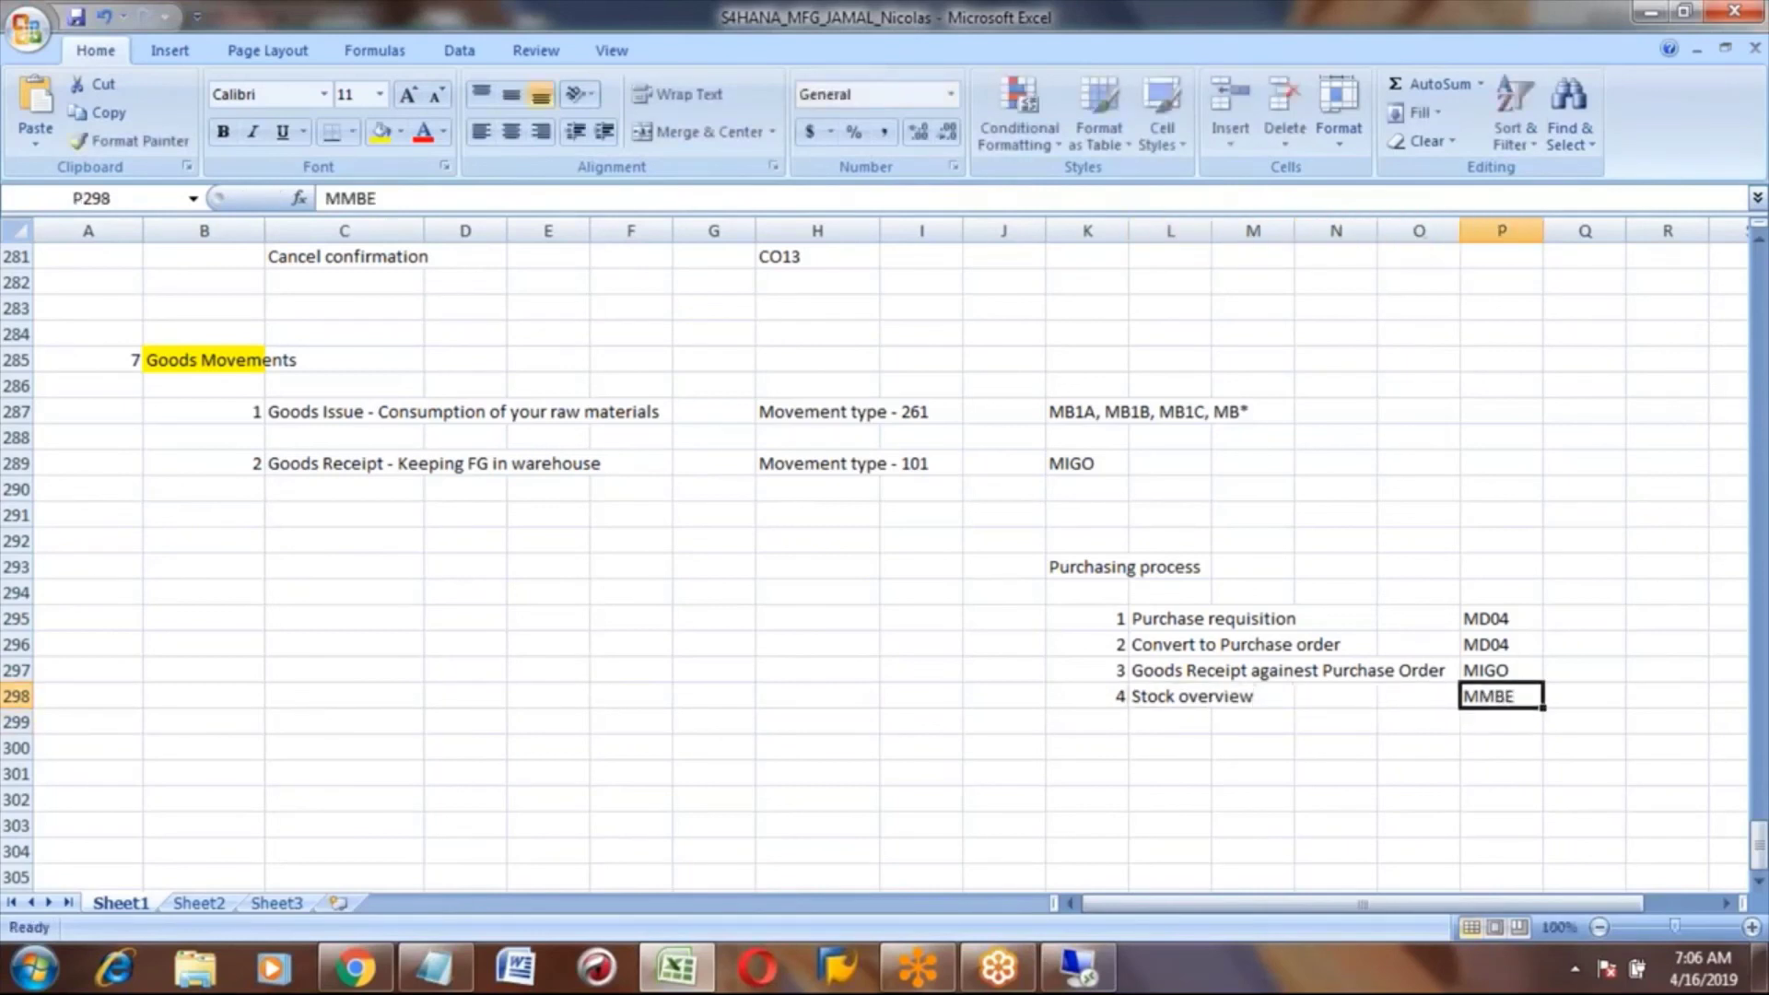